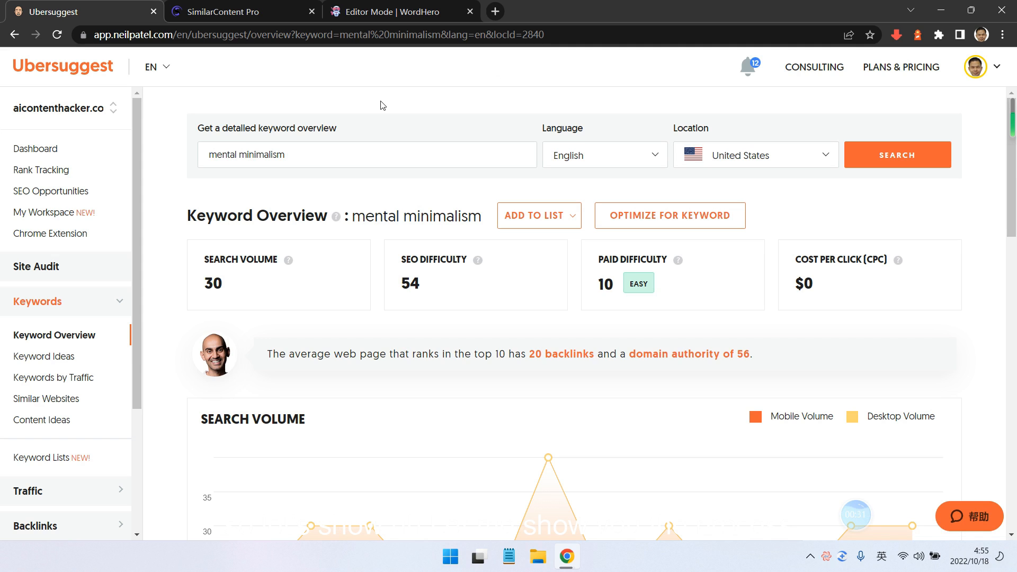
- Examine the search volume, difficulty metrics and search volume chart in the keyword overview for "mental minimalism"
drag(287, 154, 189, 158)
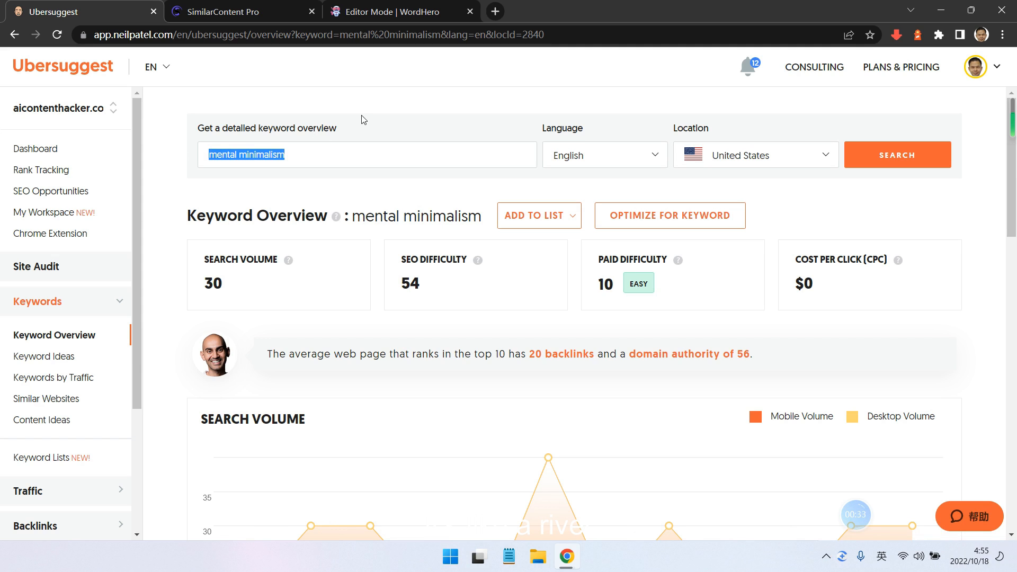
click(396, 108)
scroll(433, 252, down, 2)
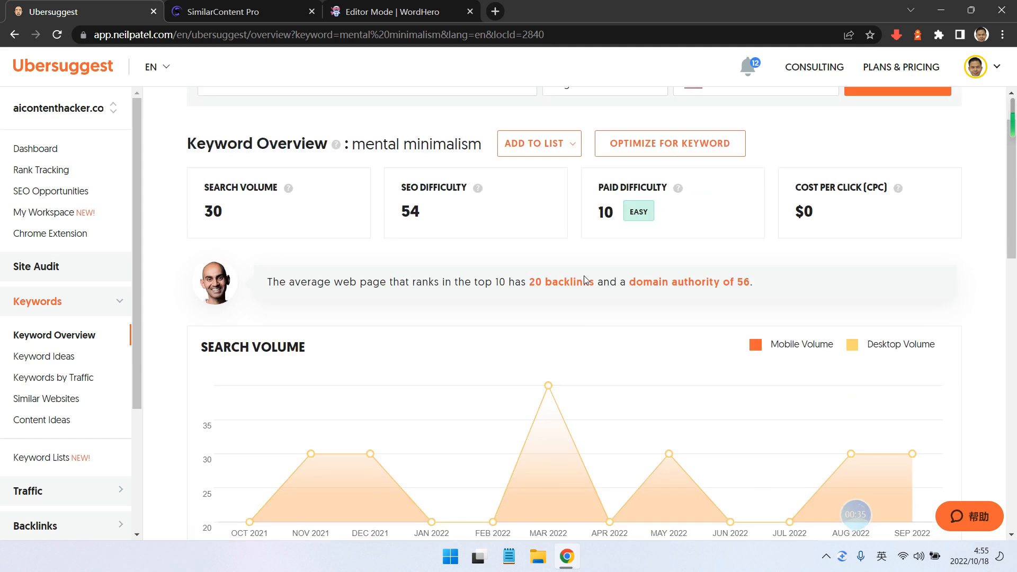
scroll(434, 253, up, 2)
scroll(390, 257, down, 7)
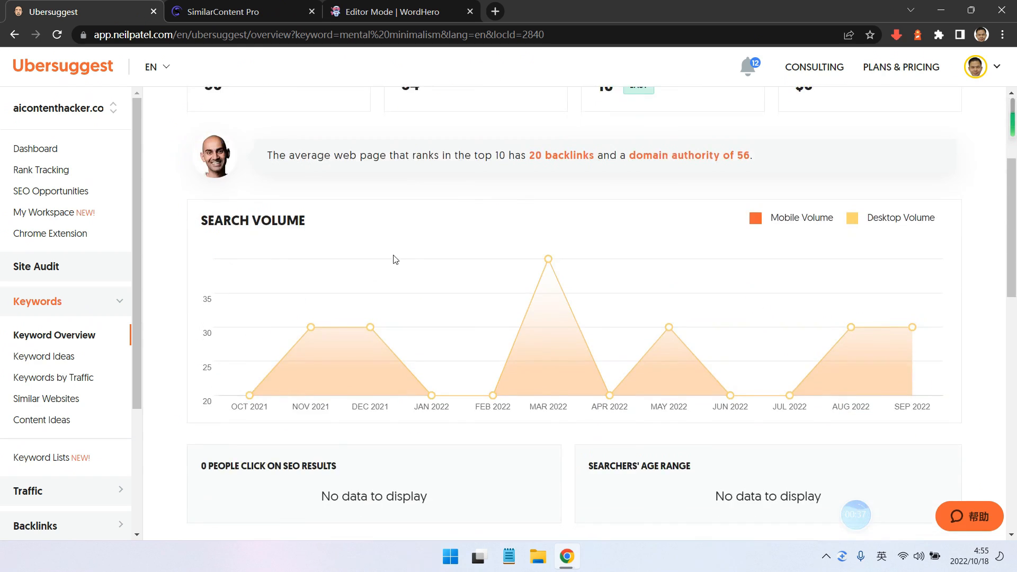
scroll(407, 298, up, 7)
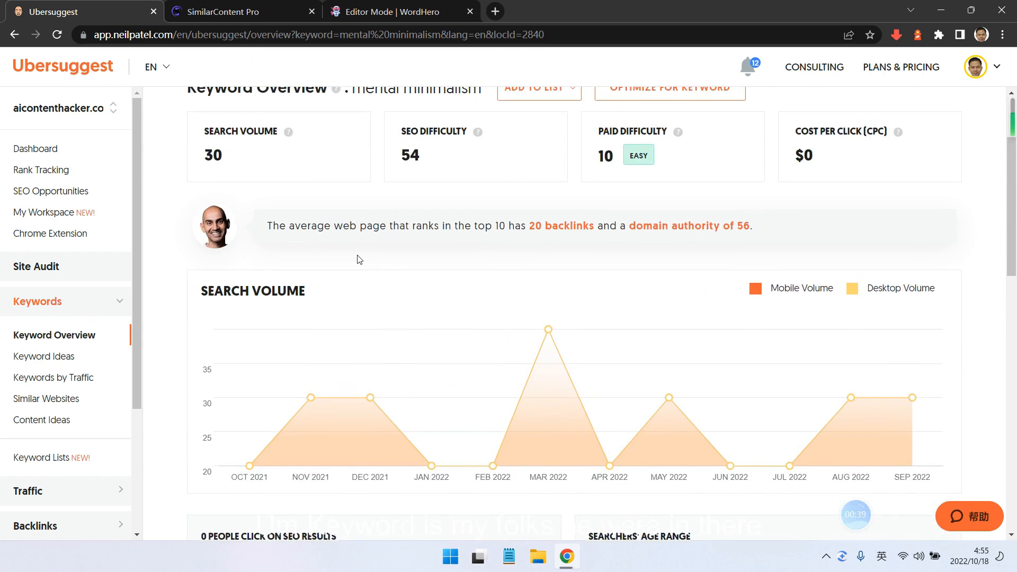
- Copy the keyword "mental minimalism" from the keyword overview search field
triple_click(307, 159)
key(ctrl+c)
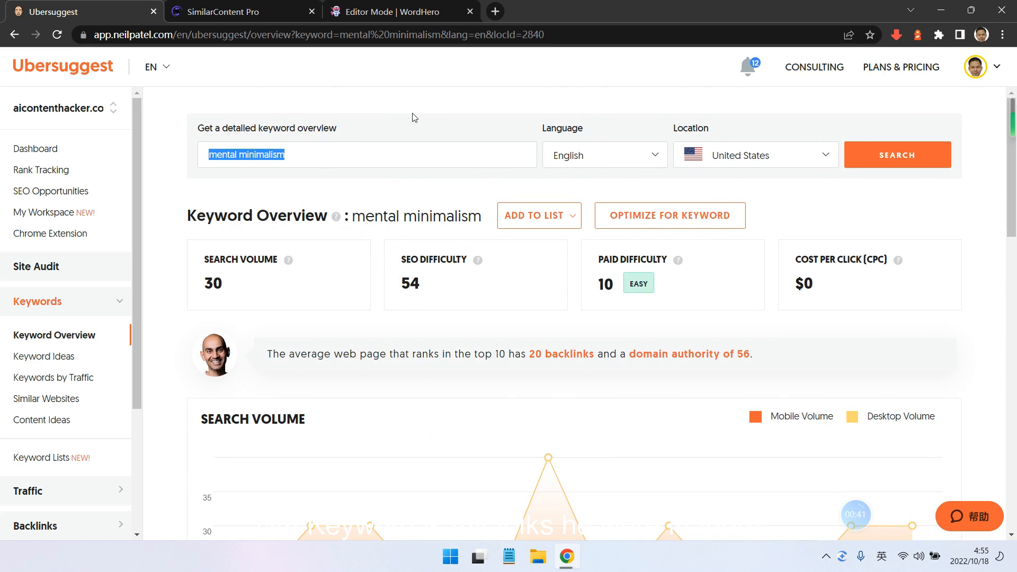
click(420, 107)
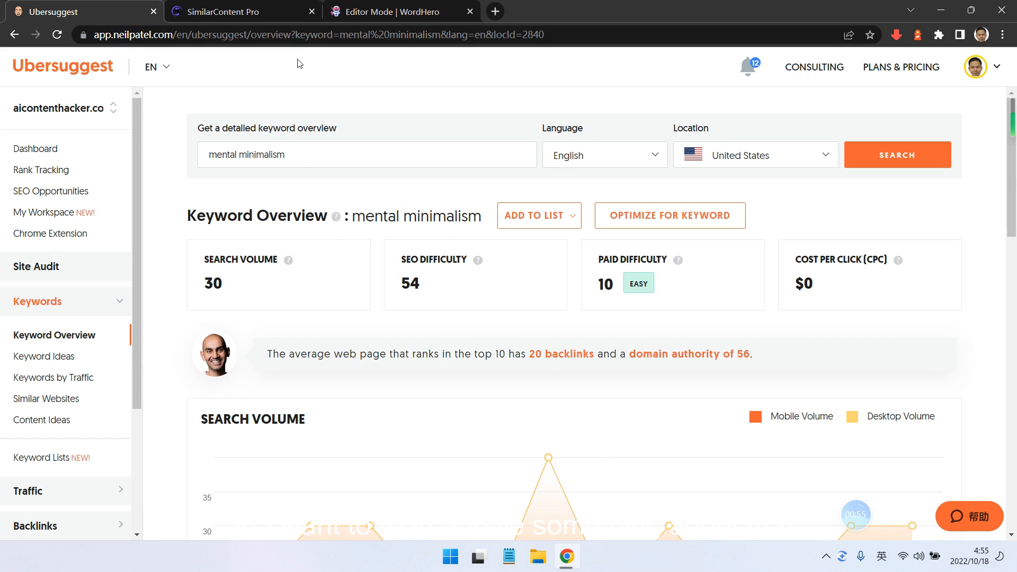
- Examine the keyword ideas and content ideas listed for "mental minimalism"
scroll(347, 218, down, 10)
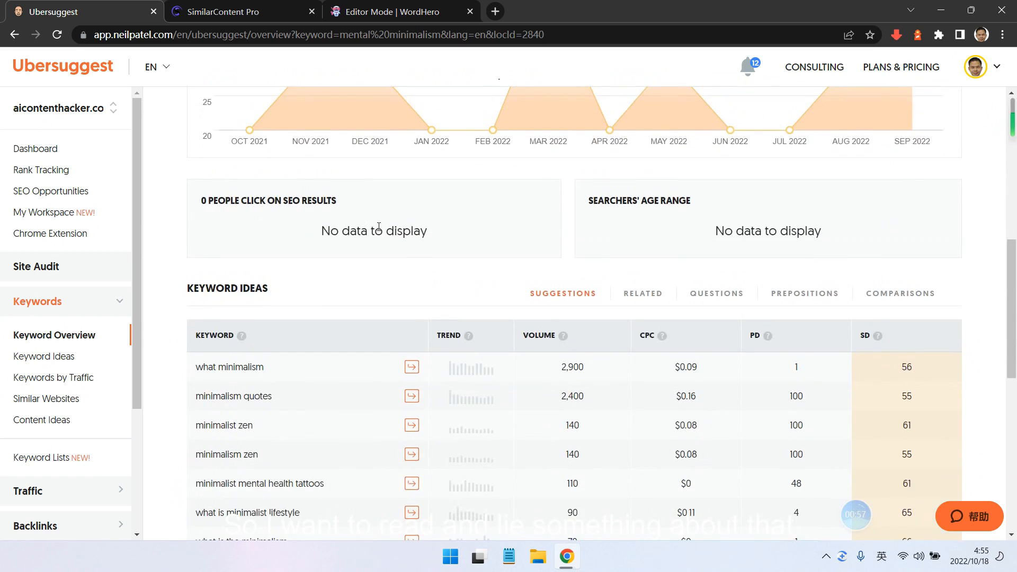
scroll(466, 279, down, 5)
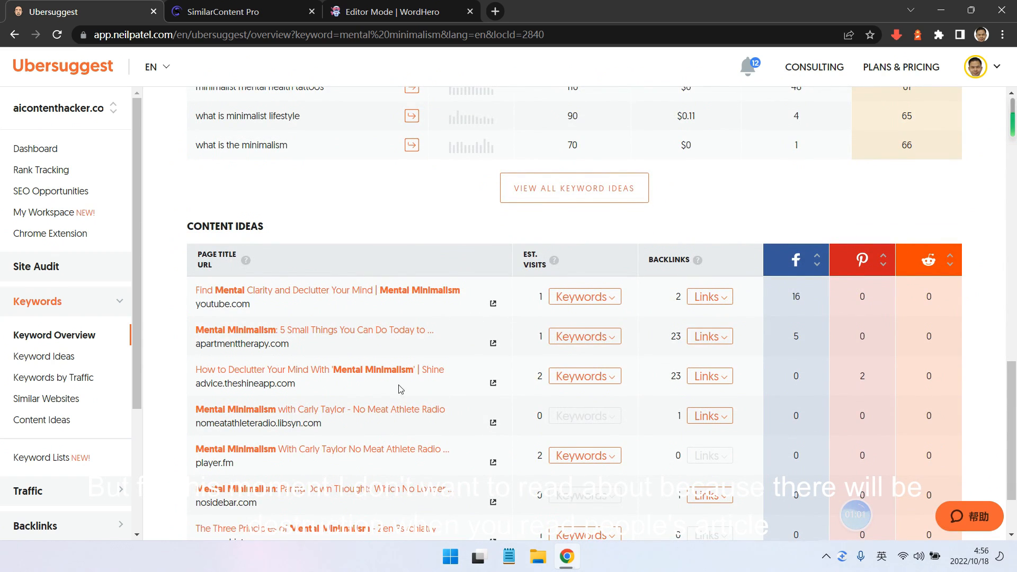
scroll(401, 391, down, 2)
scroll(376, 360, up, 15)
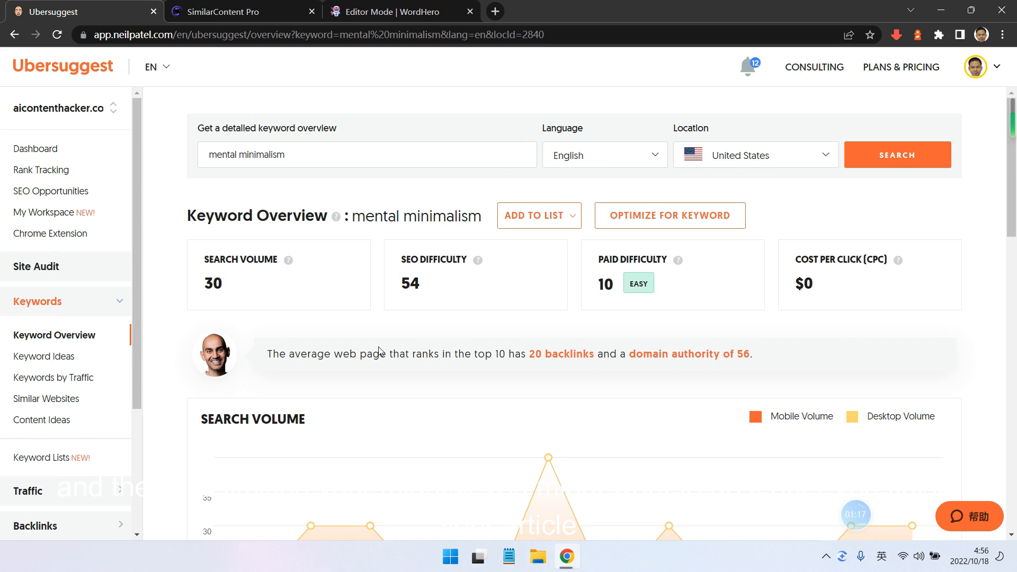
- Switch to SimilarContent Pro and create a new project for the search query "mental minimalism", targeting United States, English and Desktop
click(357, 161)
click(266, 12)
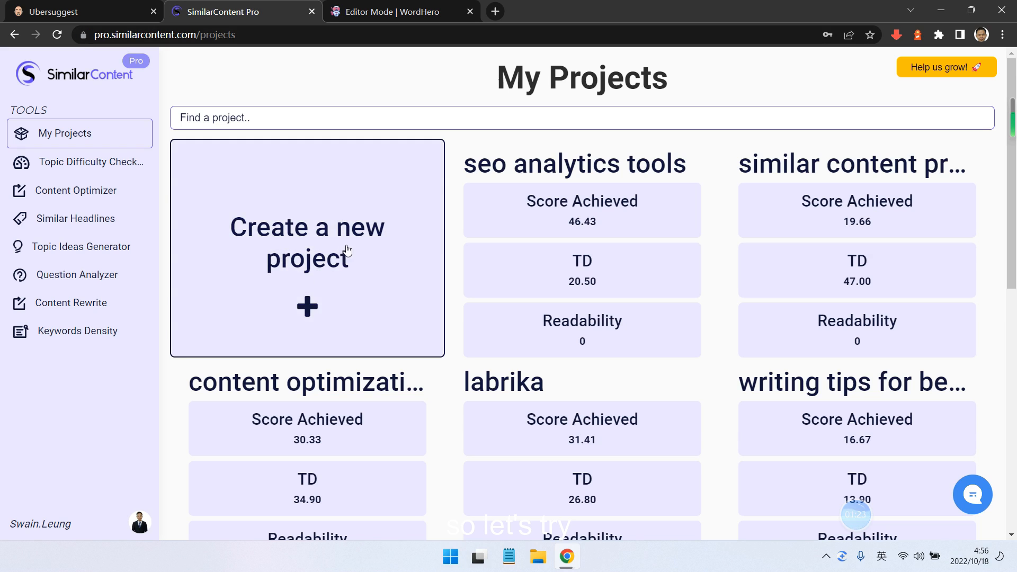
click(319, 275)
click(472, 182)
key(ctrl+v)
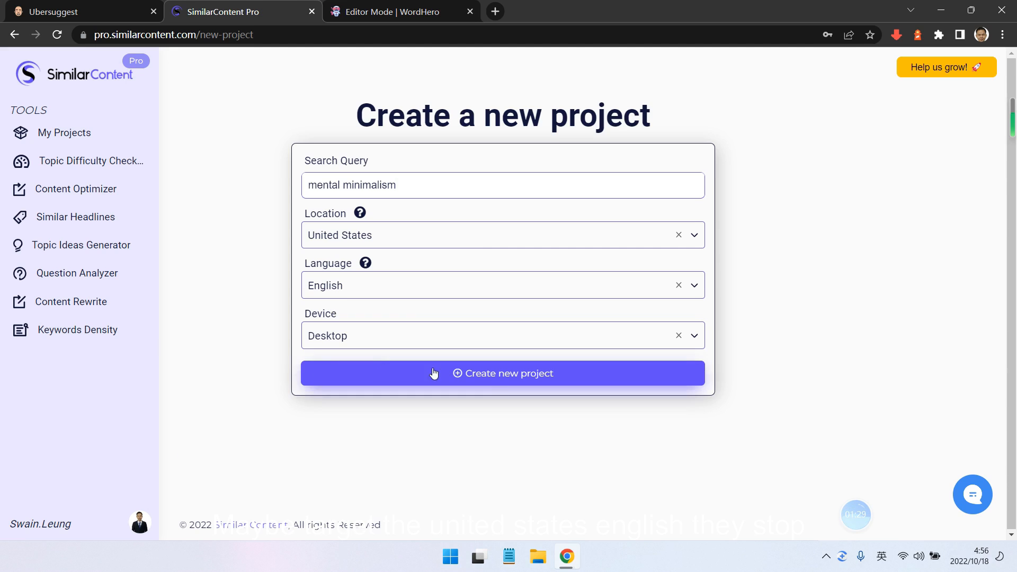
click(511, 378)
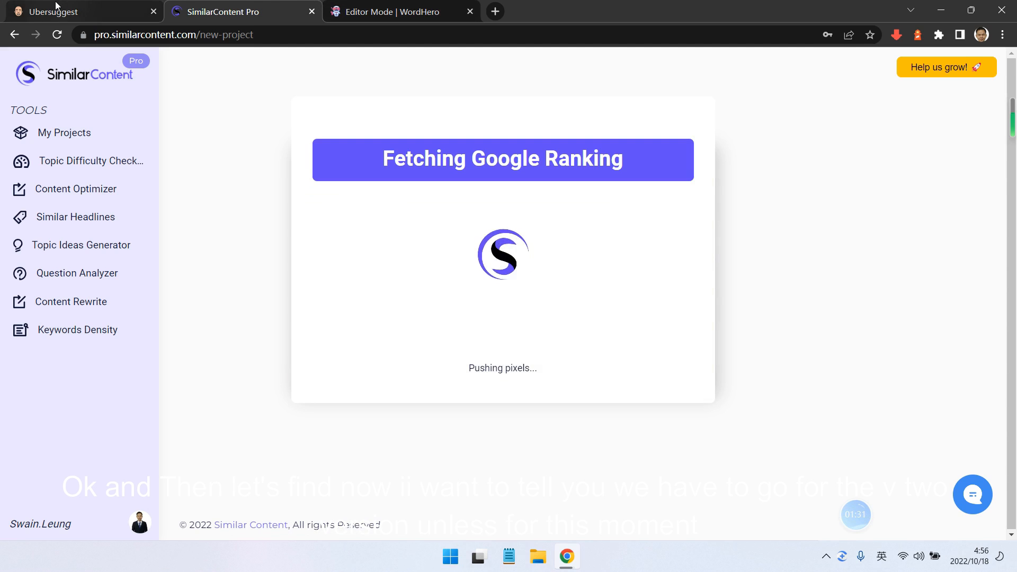
- Switch to WordHero, open Editor v2 (beta) and dismiss the title suggestions
click(69, 11)
click(392, 11)
click(97, 99)
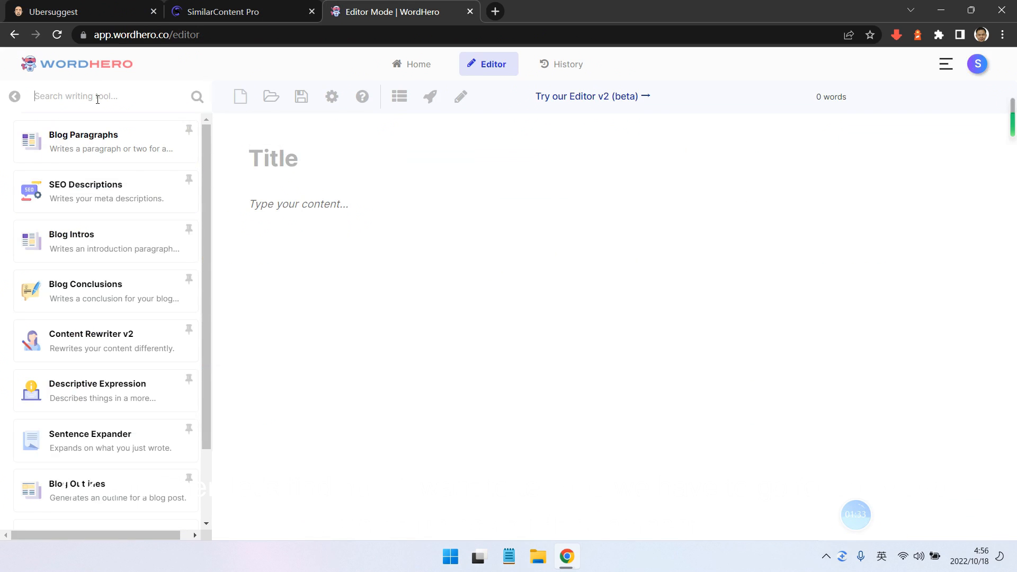
click(590, 97)
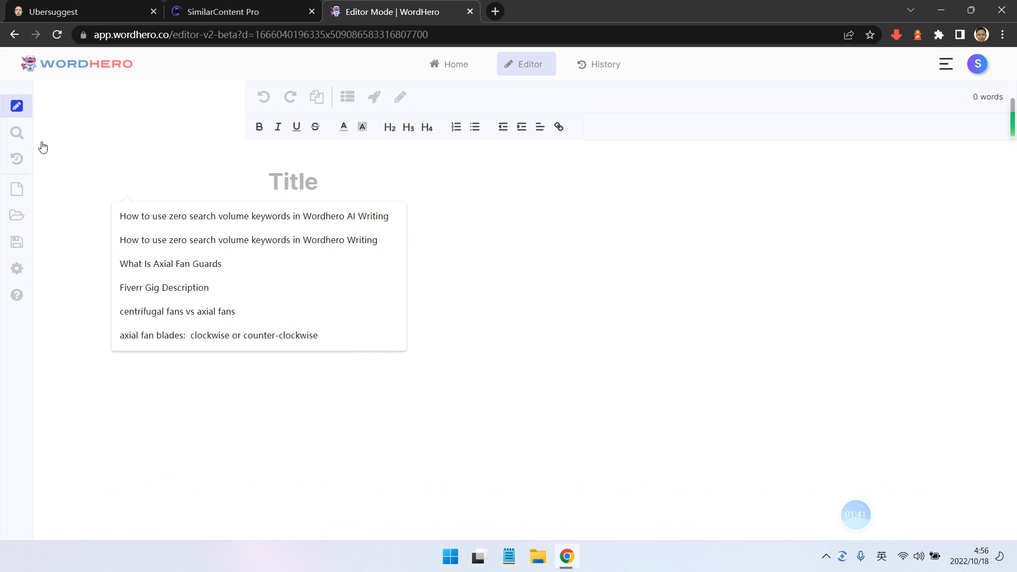
click(629, 347)
click(179, 163)
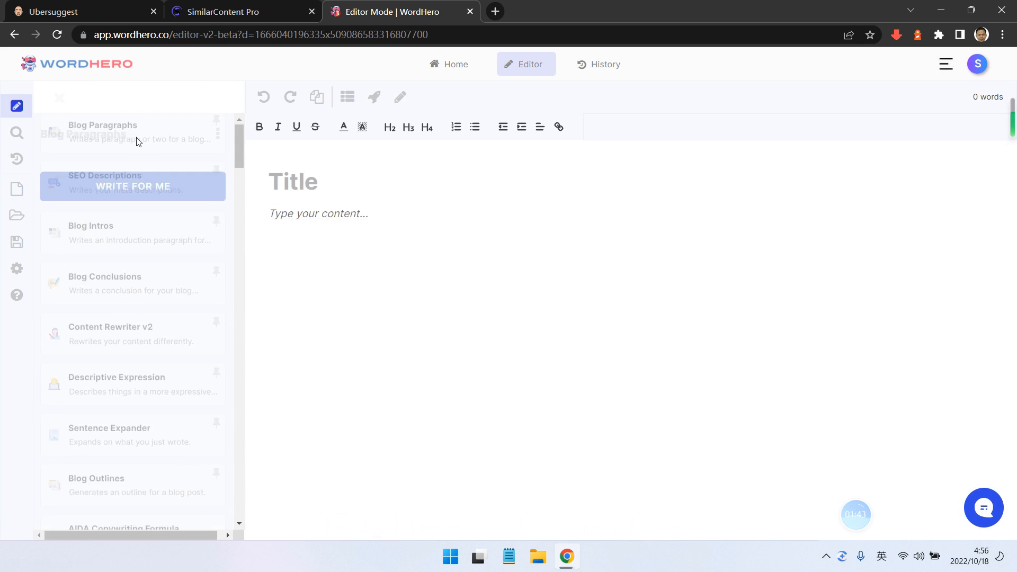
click(115, 131)
click(52, 100)
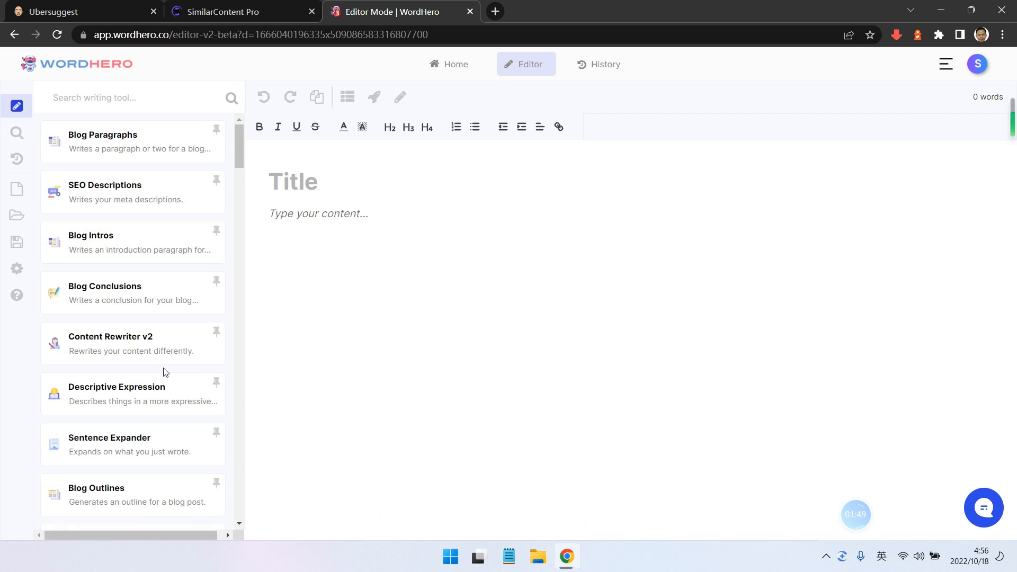
scroll(185, 320, down, 1)
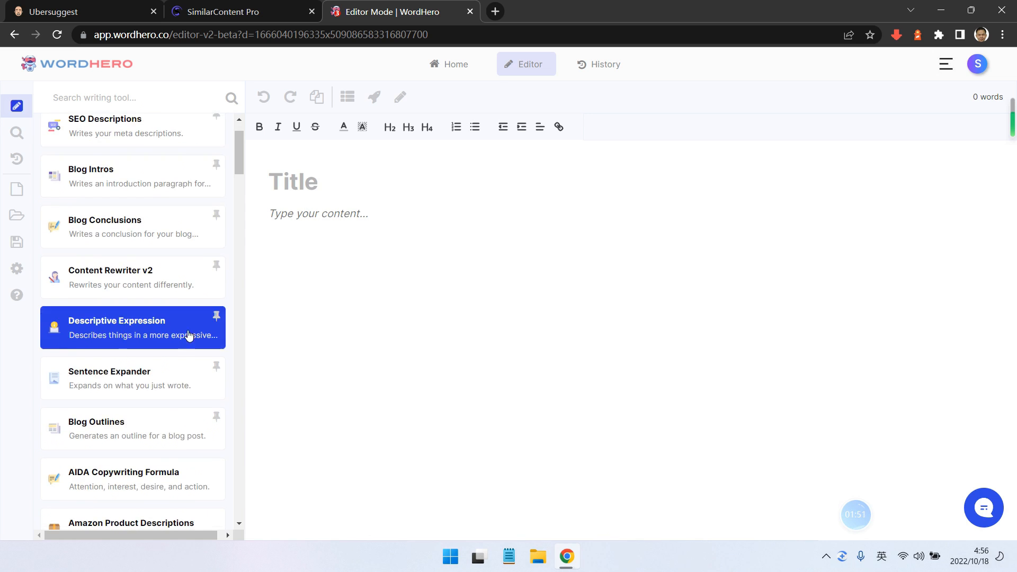
click(130, 433)
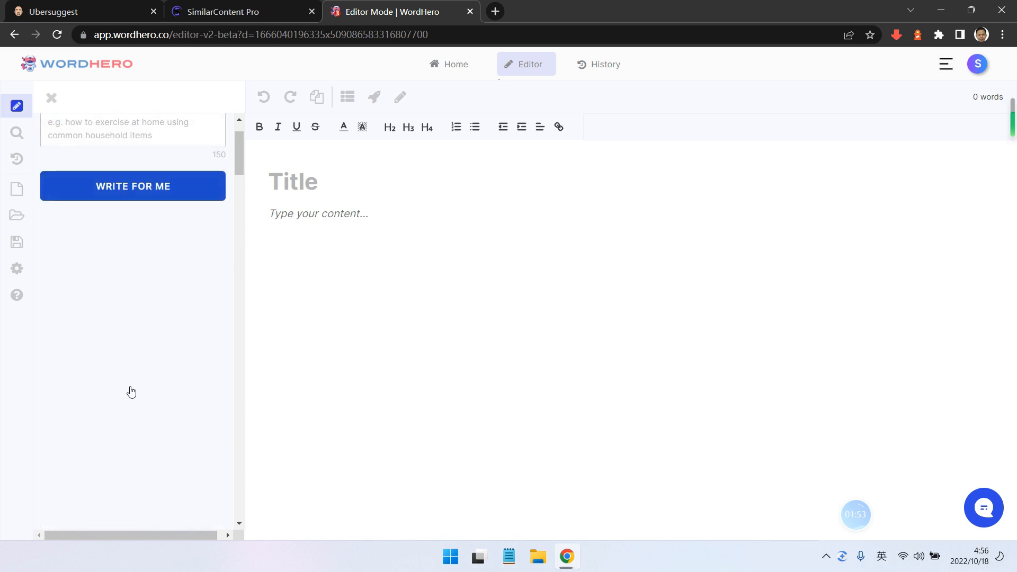
click(65, 101)
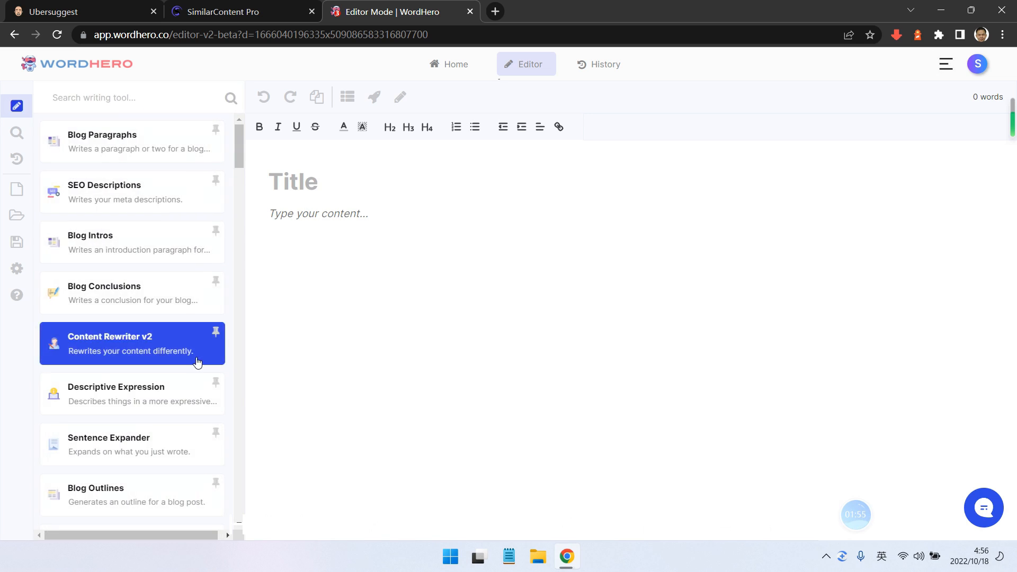
scroll(193, 364, down, 1)
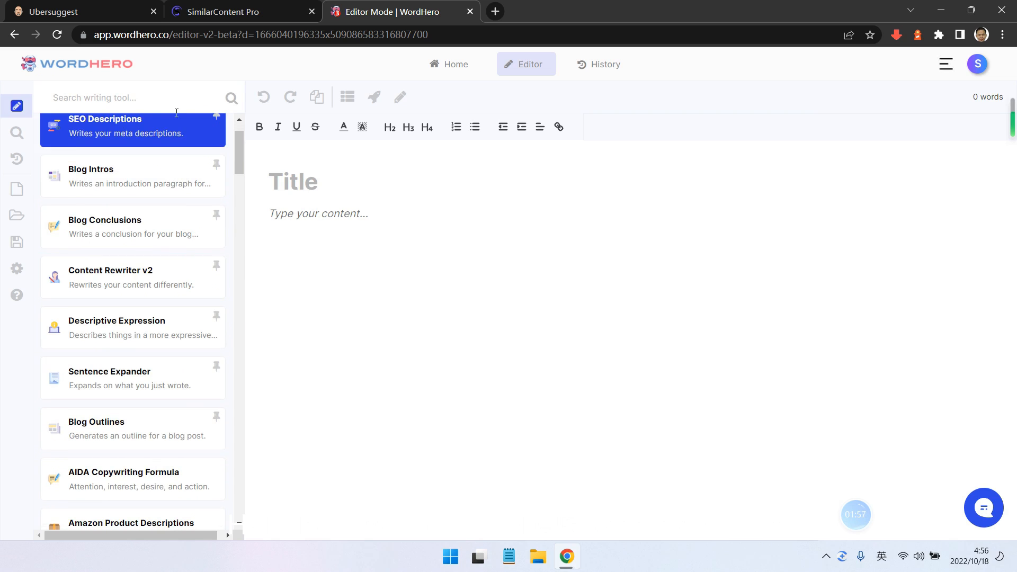
- Search the writing tools for "headlines" and open the Blog Headlines tool
click(167, 94)
text(headlines)
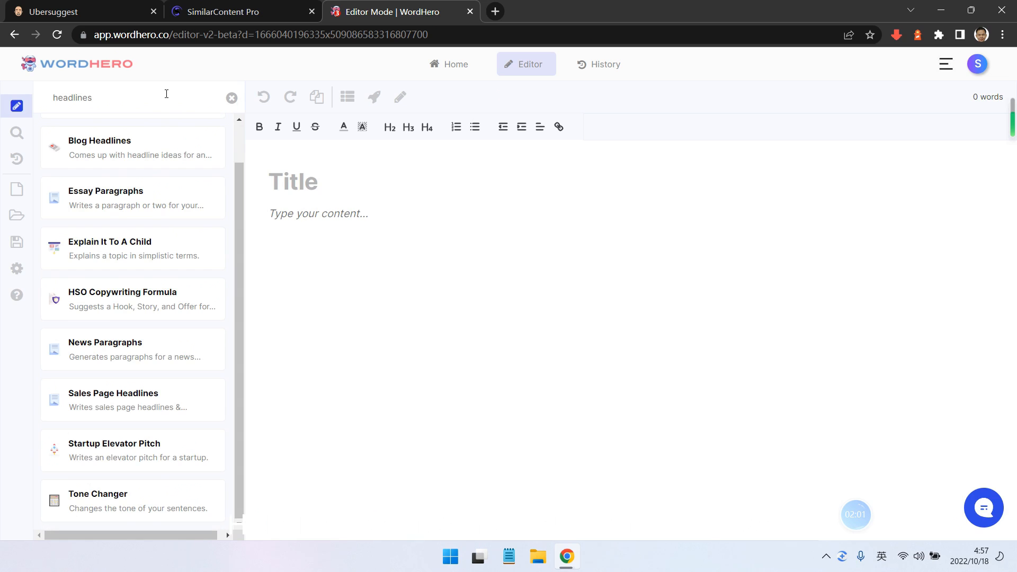
click(154, 133)
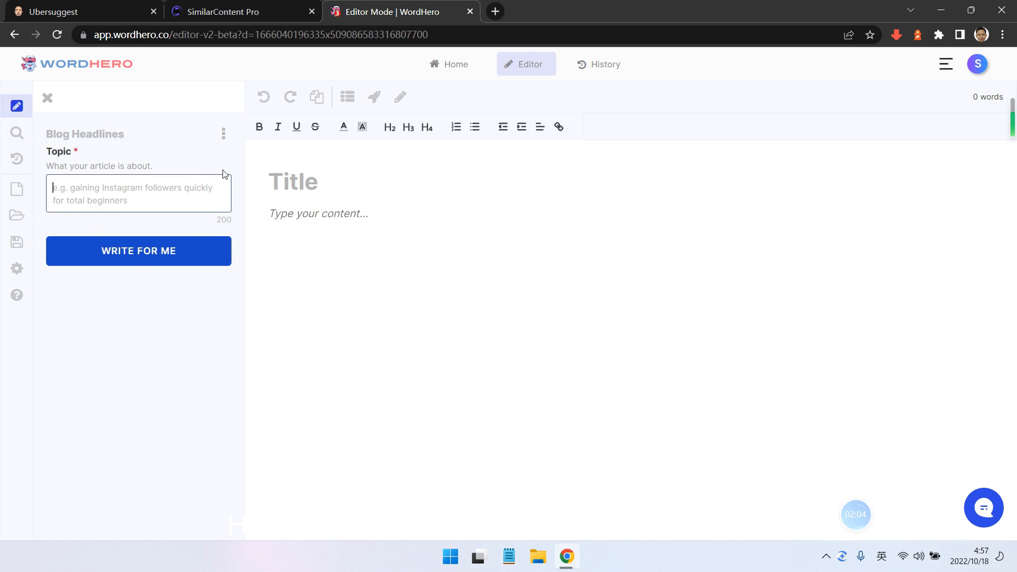
- Generate blog headlines for the topic "mental minimalism", checking on the SimilarContent project while the AI writes
click(223, 134)
click(224, 135)
click(152, 188)
text(mental minimalism)
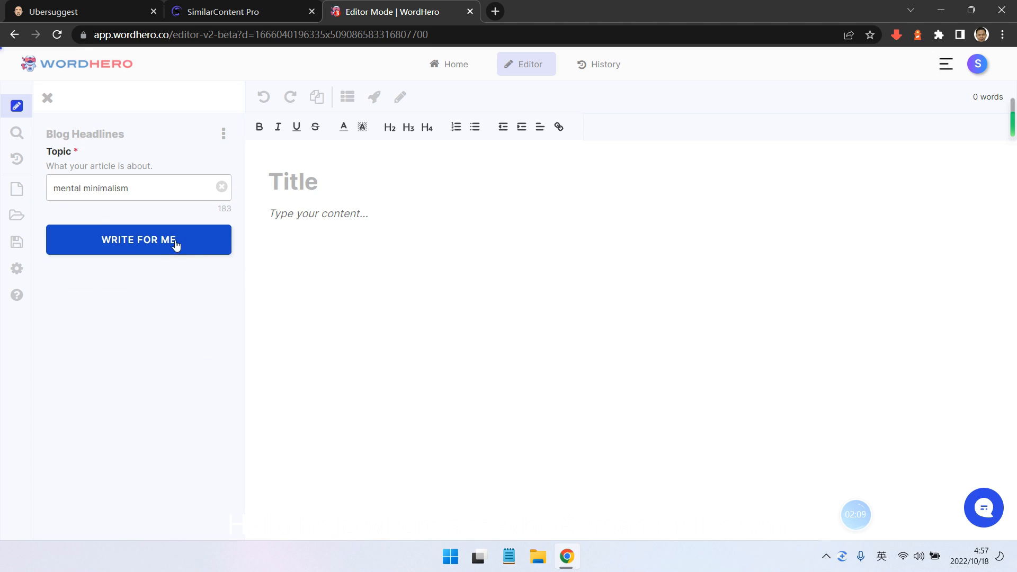
click(175, 245)
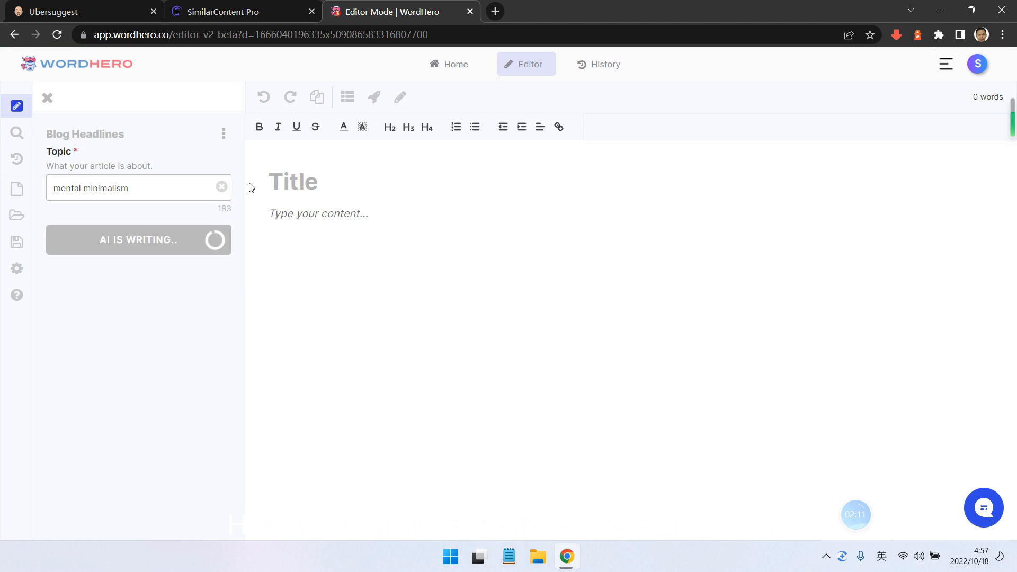
click(256, 10)
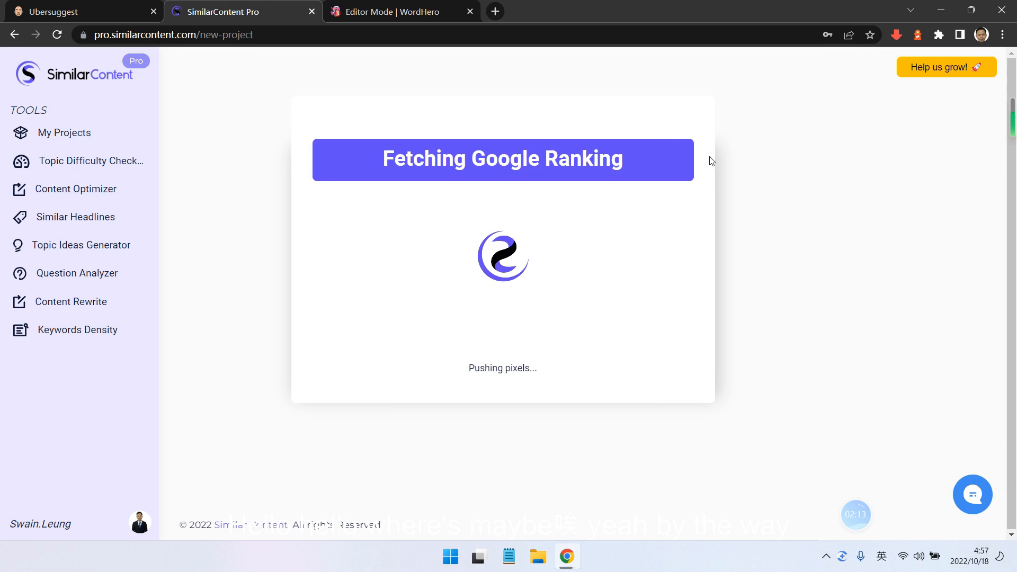
click(339, 8)
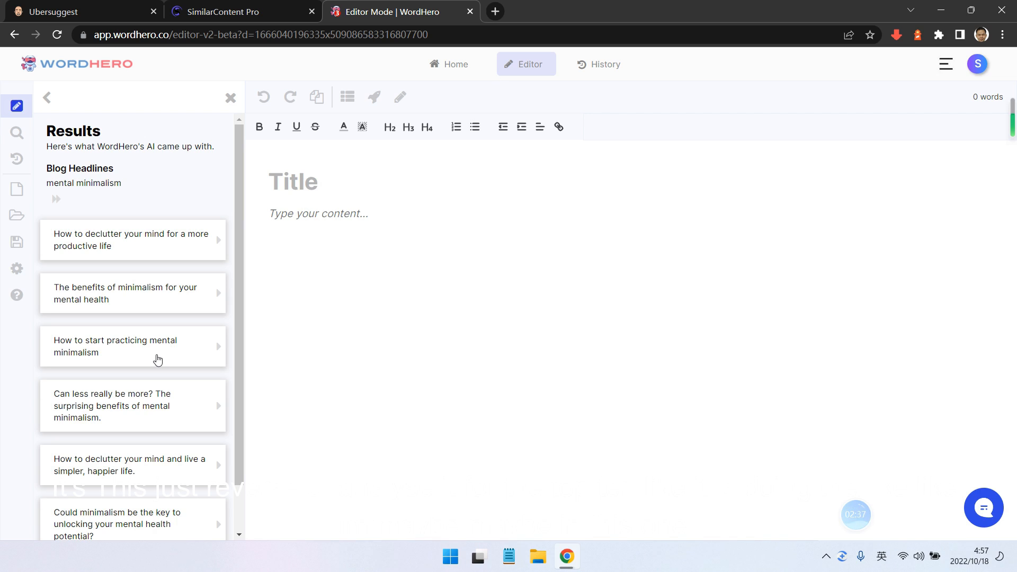
- Return to Ubersuggest, look over the content ideas and open Keyword Ideas for "mental minimalism"
click(79, 12)
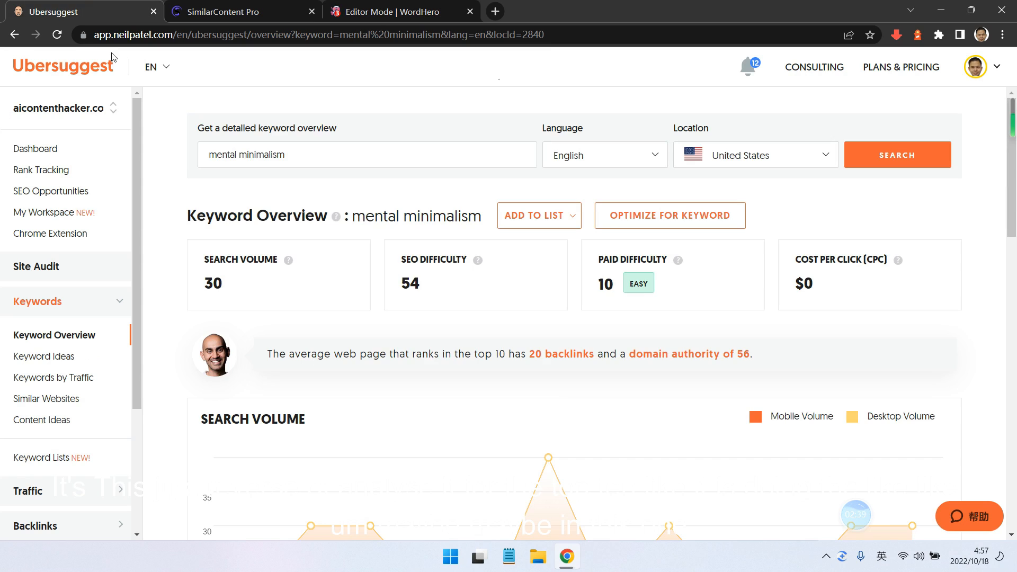
scroll(557, 386, down, 8)
scroll(557, 386, down, 8)
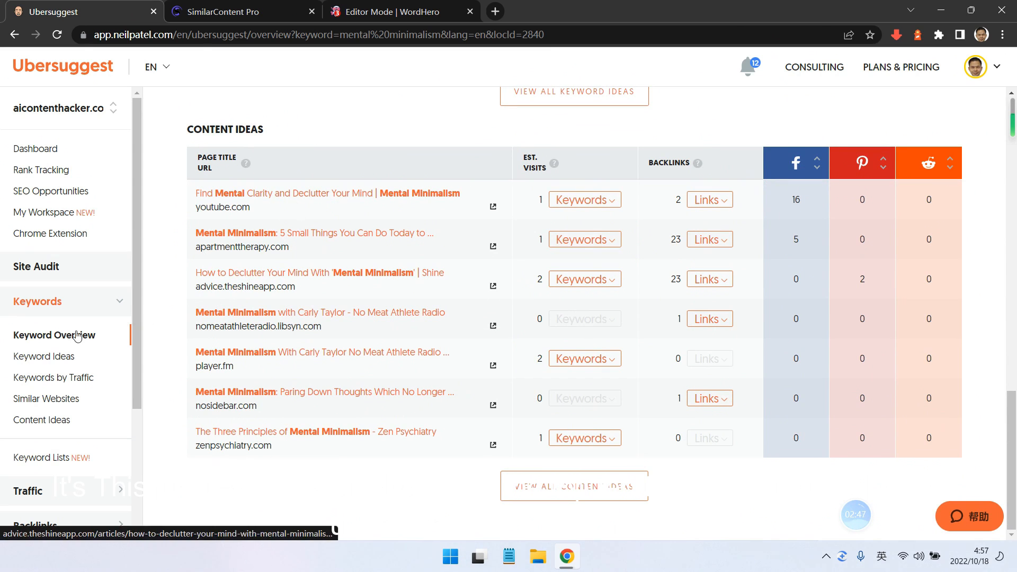
click(88, 379)
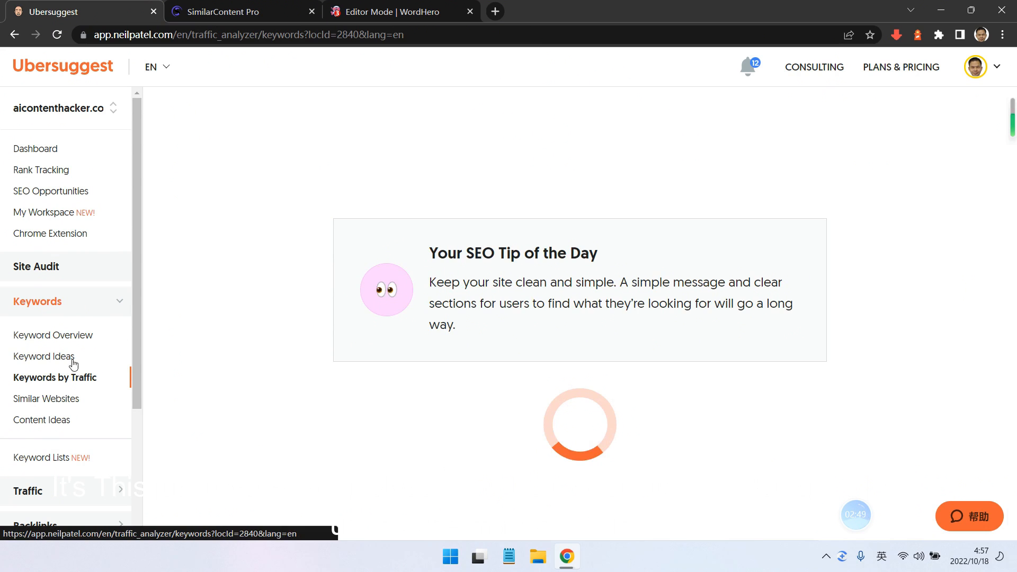
click(85, 356)
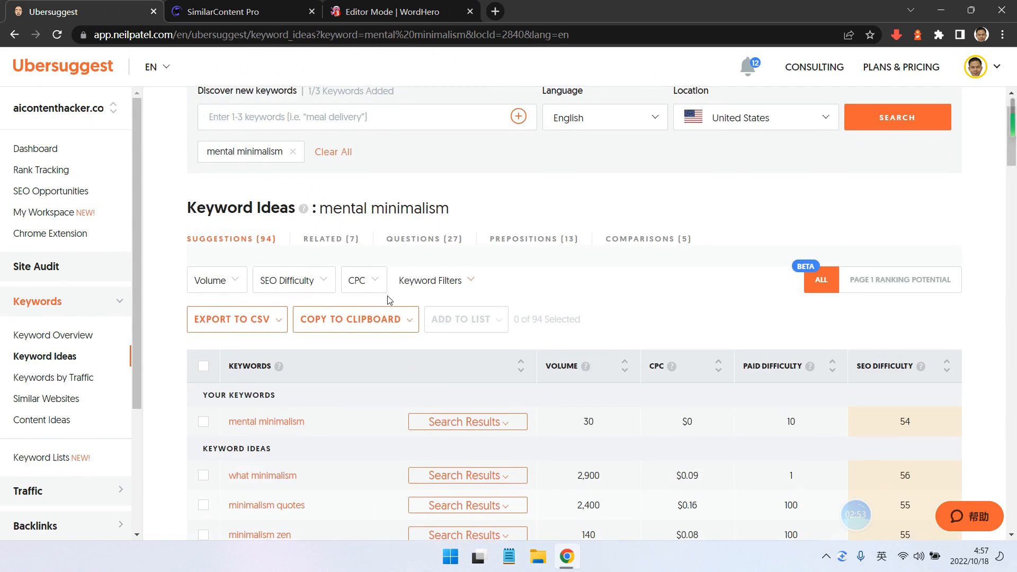
- Review the top ten Google search results for "mental minimalism" and open the third-ranked article in a new tab
scroll(455, 297, down, 2)
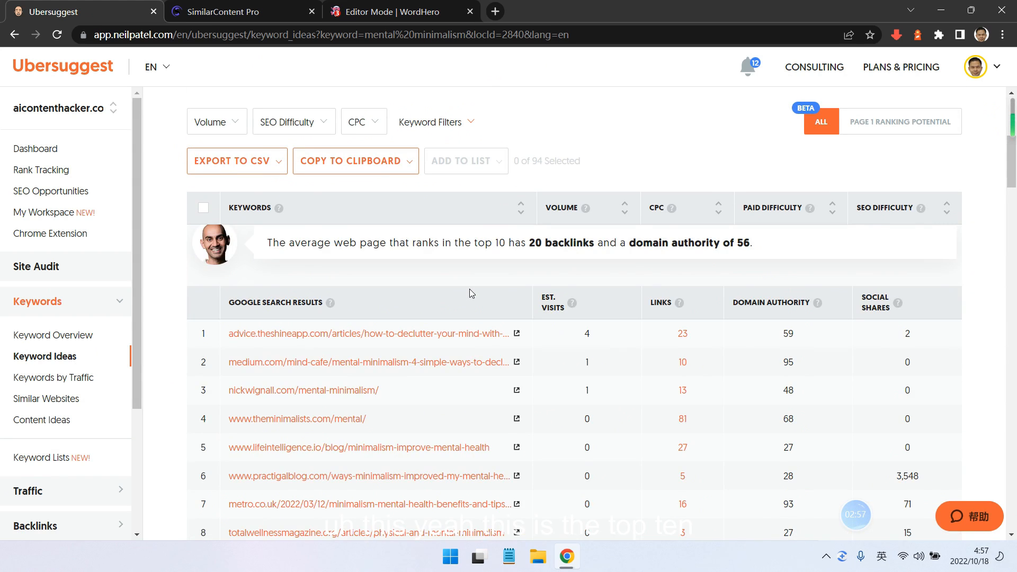
scroll(477, 287, down, 3)
scroll(487, 284, up, 1)
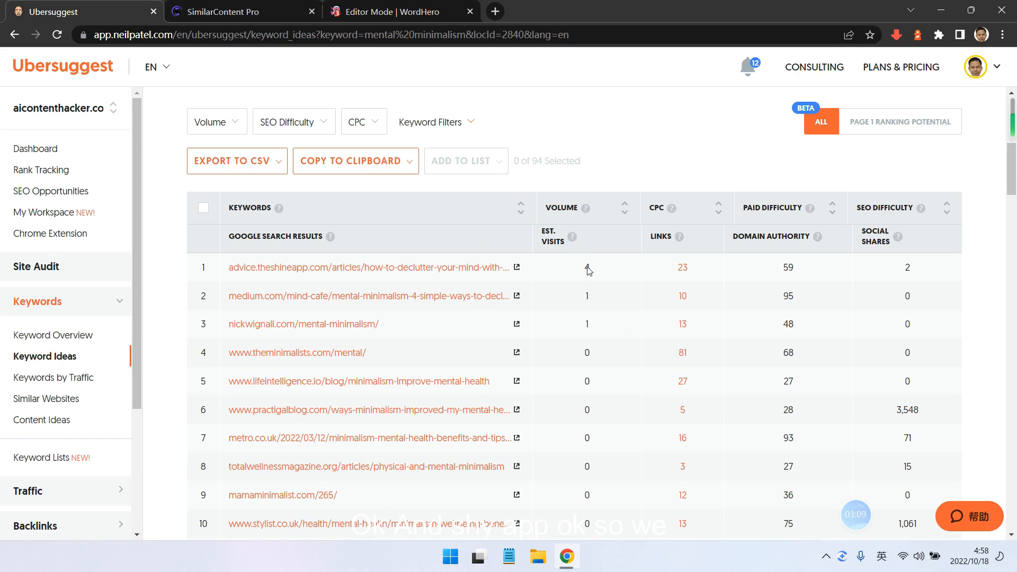
scroll(369, 366, down, 2)
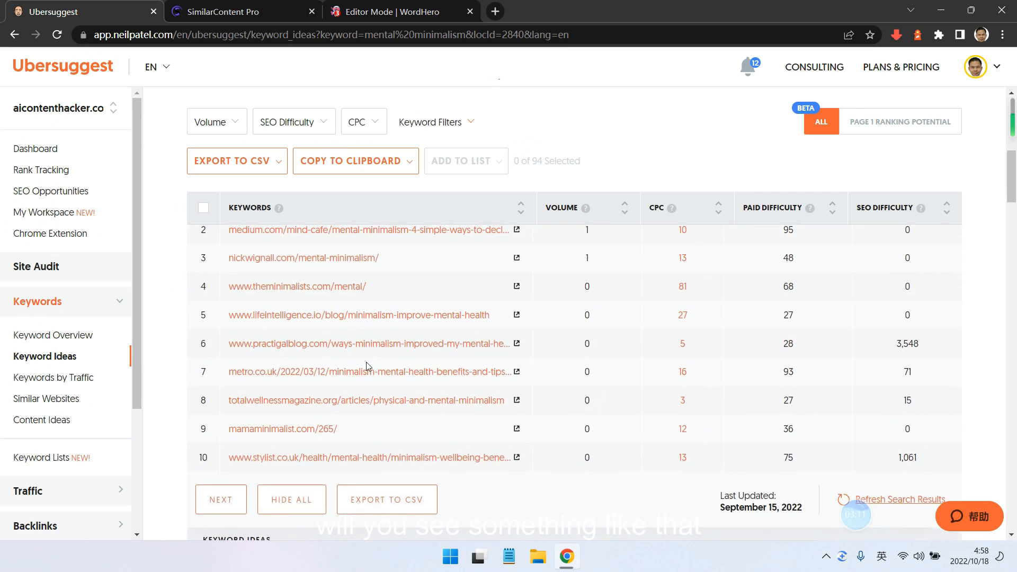
scroll(369, 366, up, 2)
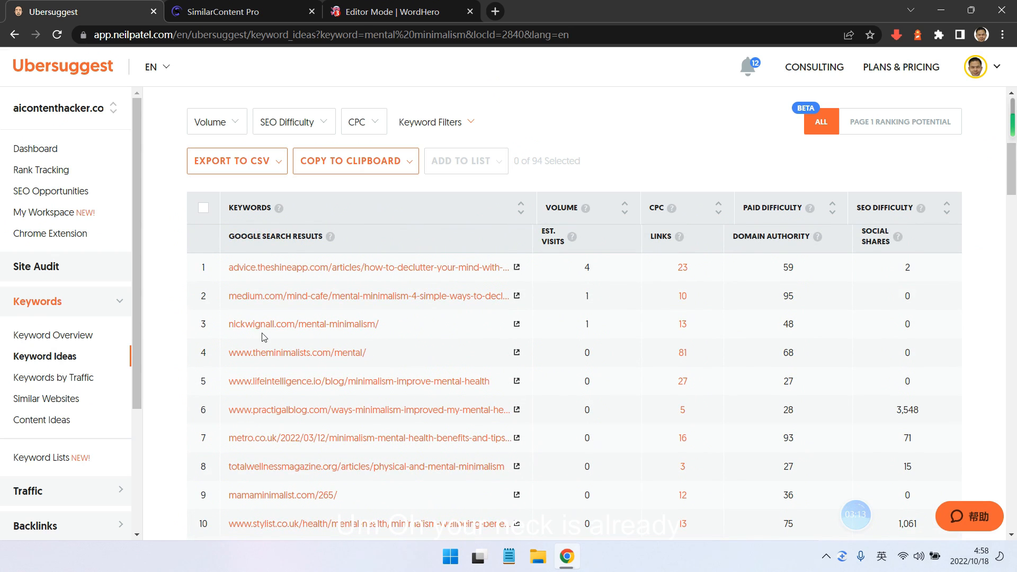
right_click(518, 325)
click(582, 91)
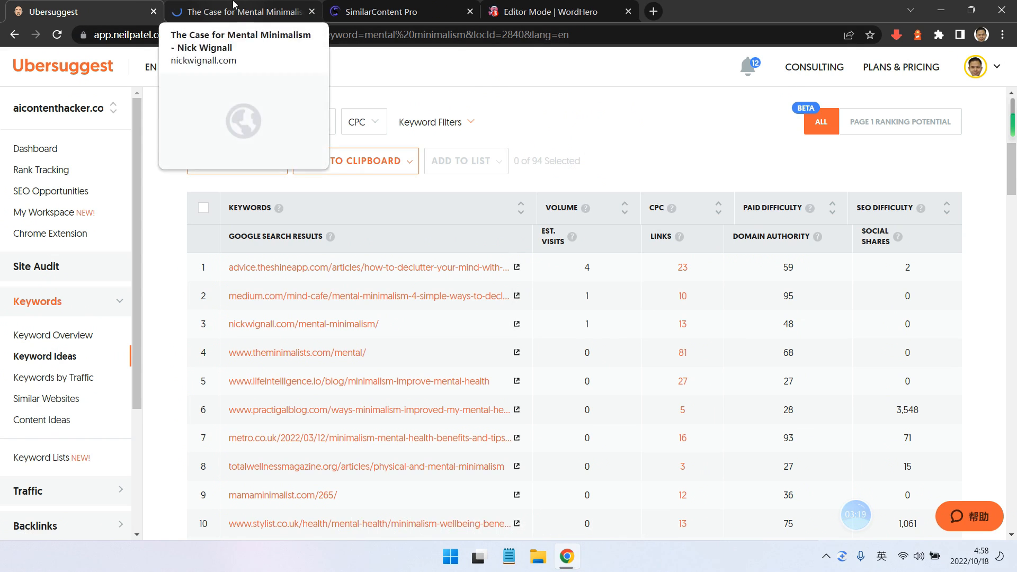
- Skim the nickwignall.com article on mental minimalism, including its section on the rise of digital minimalism
click(233, 7)
scroll(497, 332, down, 10)
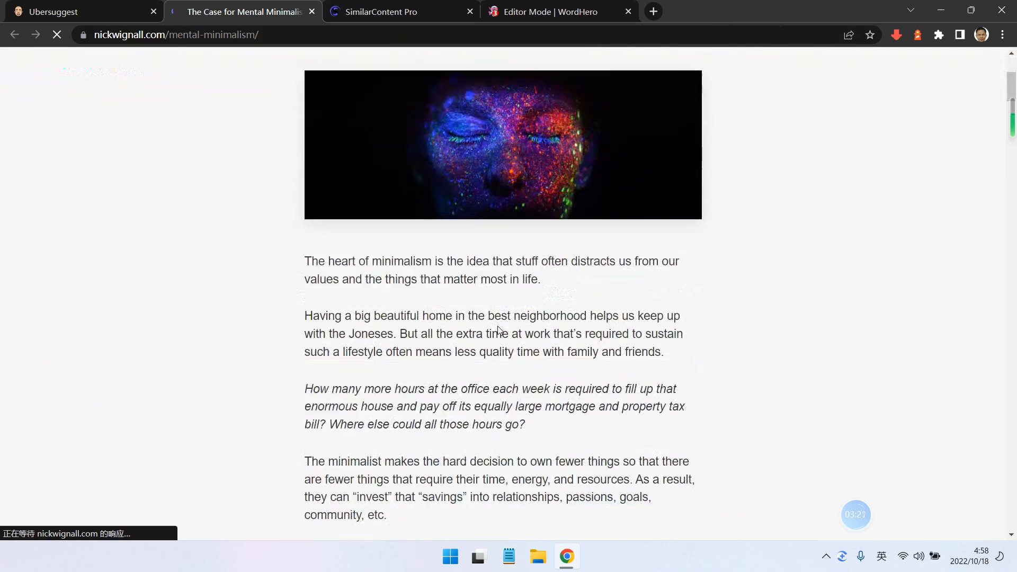
scroll(627, 245, down, 8)
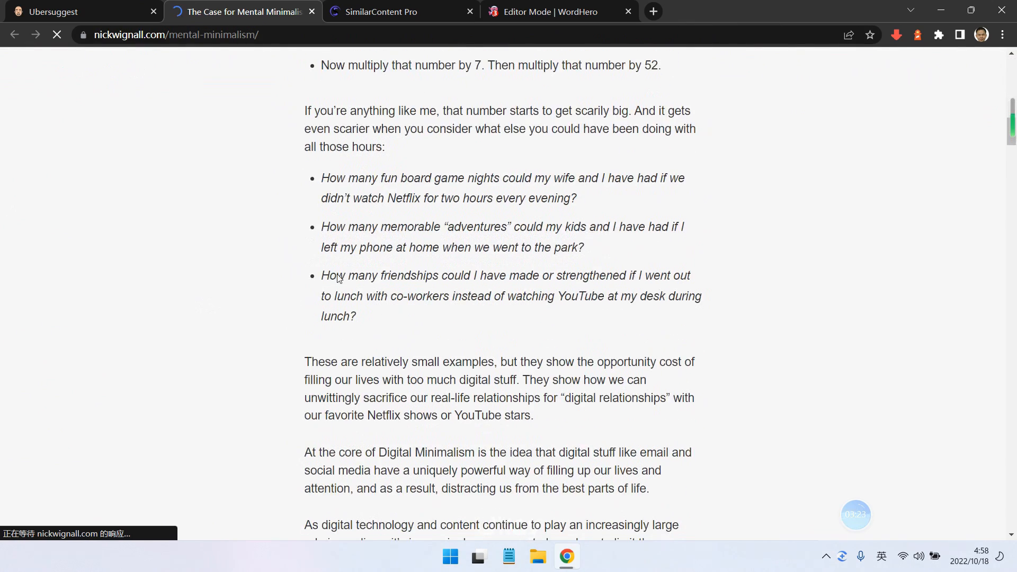
scroll(210, 307, up, 5)
- Switch to the WordHero editor and review the generated blog headlines for a suitable article title
click(537, 6)
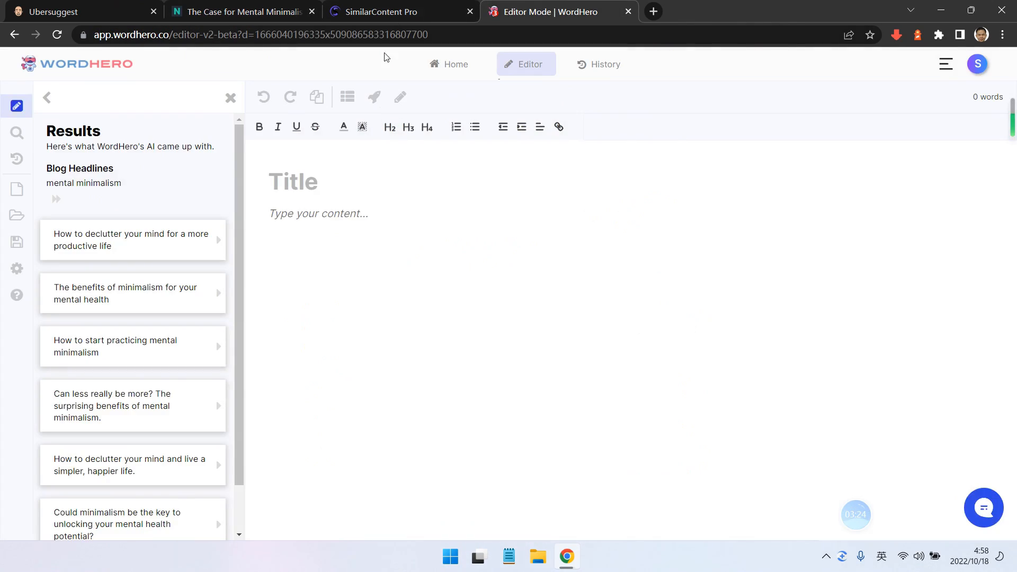
click(382, 183)
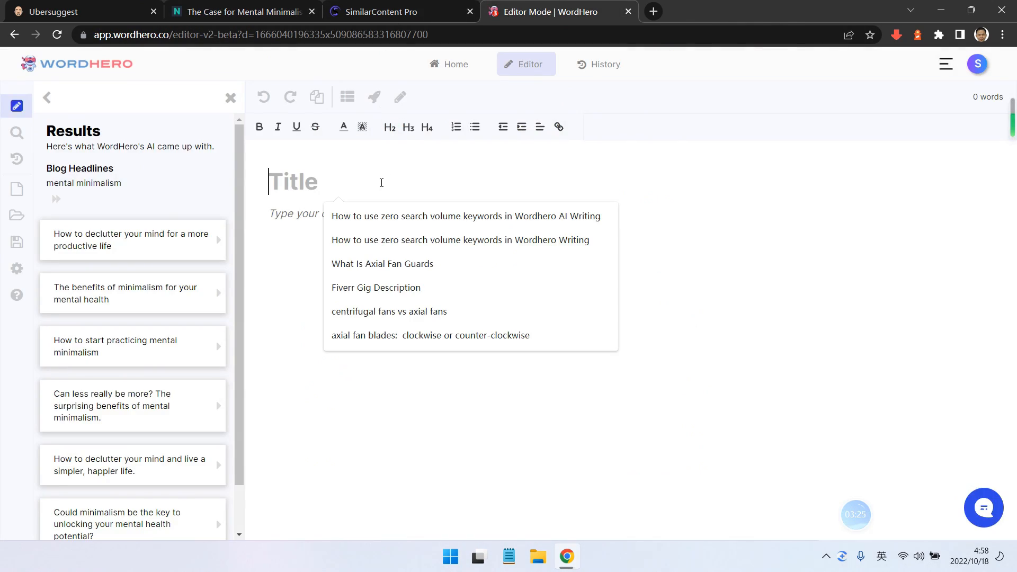
click(649, 375)
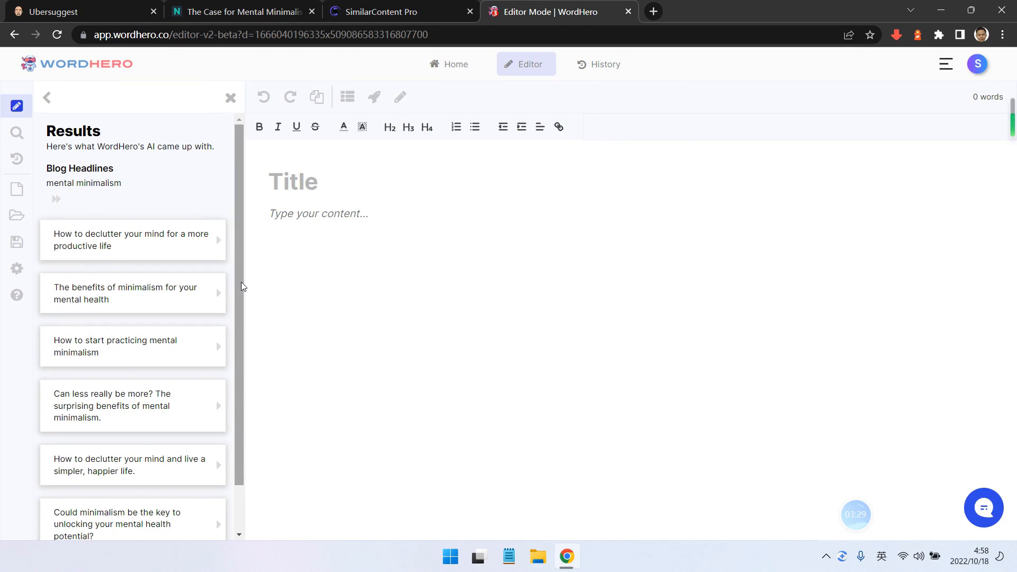
scroll(100, 229, down, 1)
scroll(101, 229, down, 2)
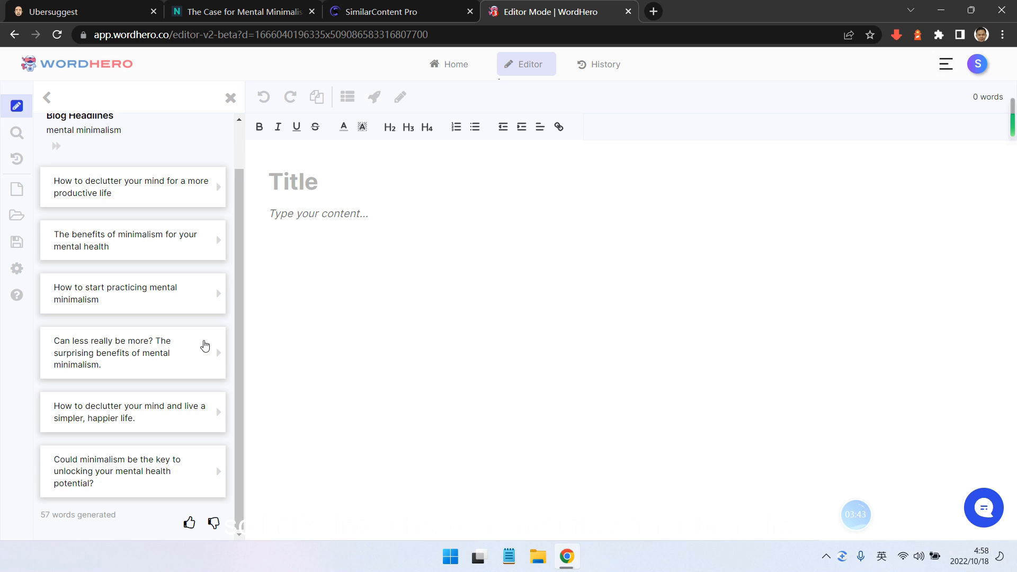
scroll(205, 346, up, 1)
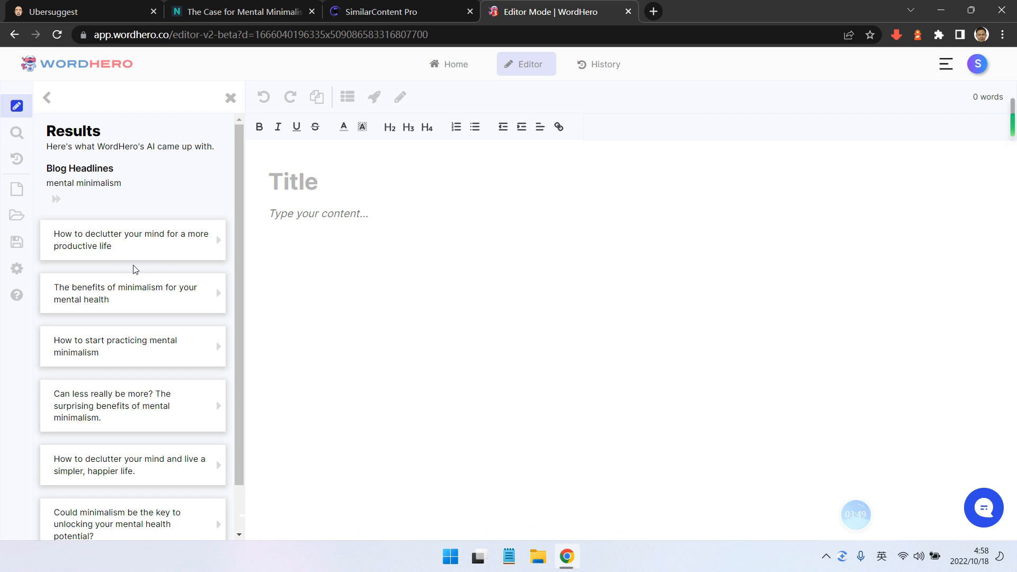
scroll(127, 265, down, 1)
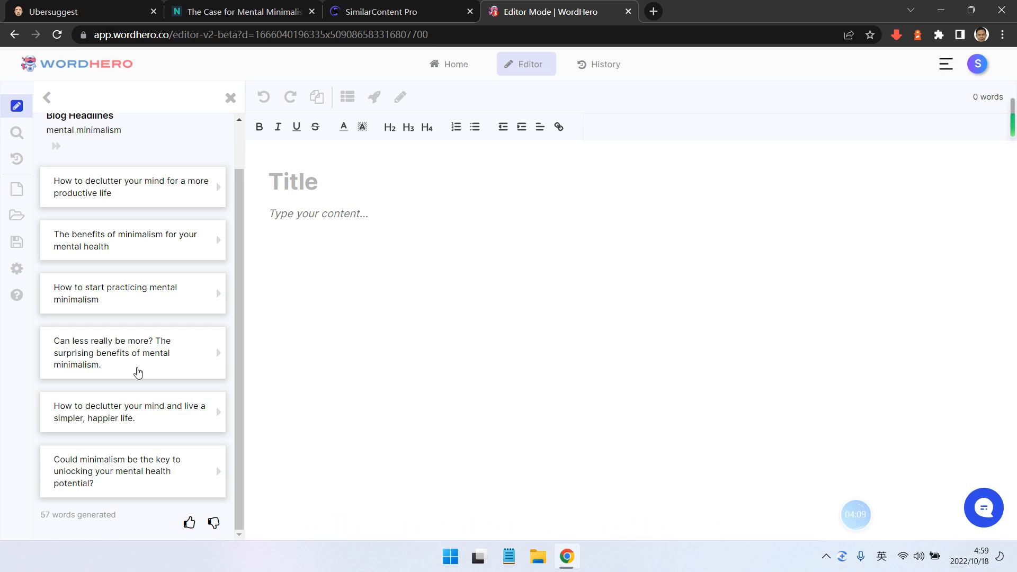
scroll(139, 373, up, 1)
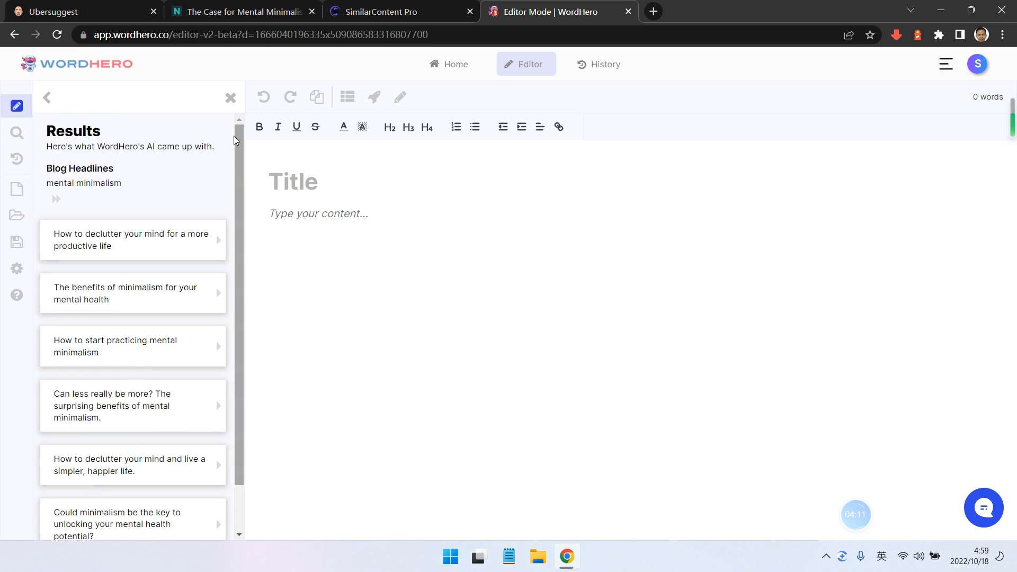
- Copy the generated headline "How to start practicing mental minimalism" into the article's title
scroll(143, 306, down, 1)
click(143, 295)
click(347, 183)
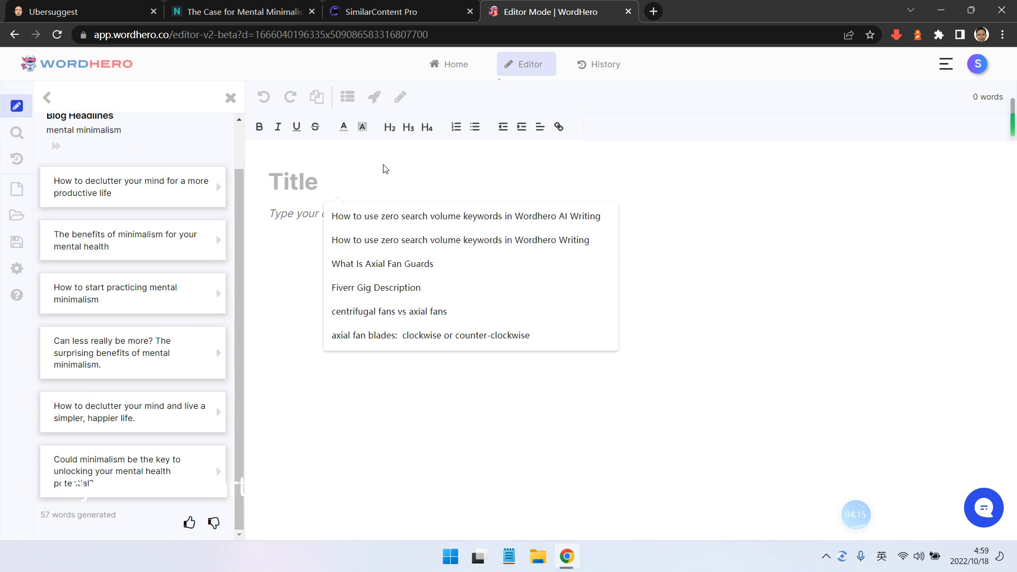
key(ctrl+v)
click(433, 227)
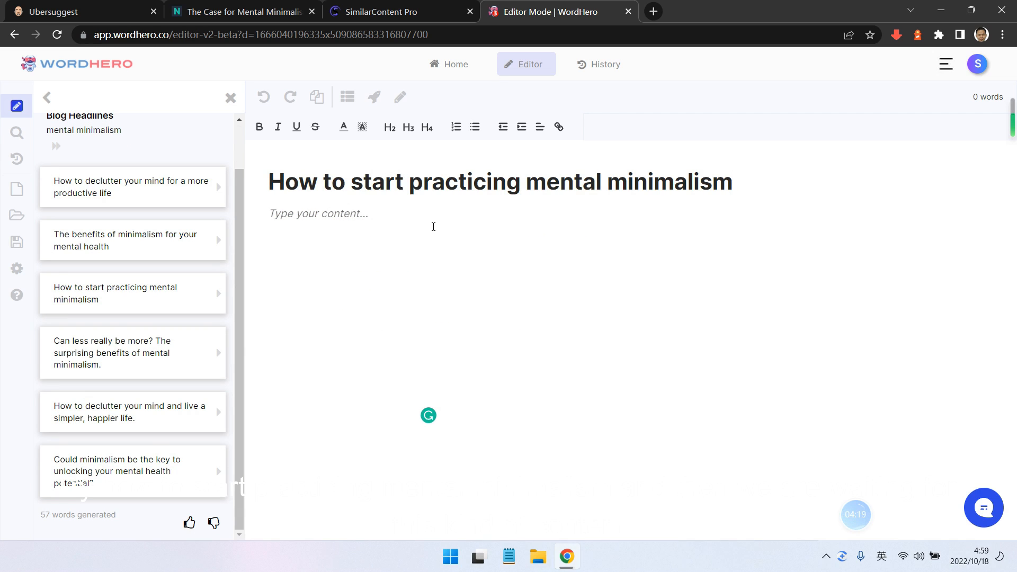
- Open the Keyword Assistant for the article and check the SimilarContent Pro content optimizer
click(17, 132)
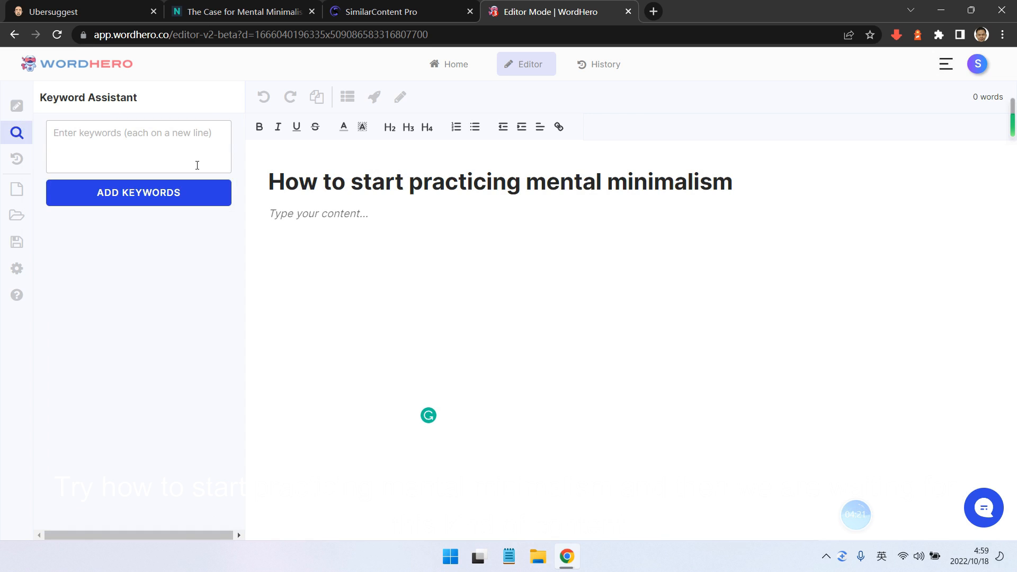
click(132, 151)
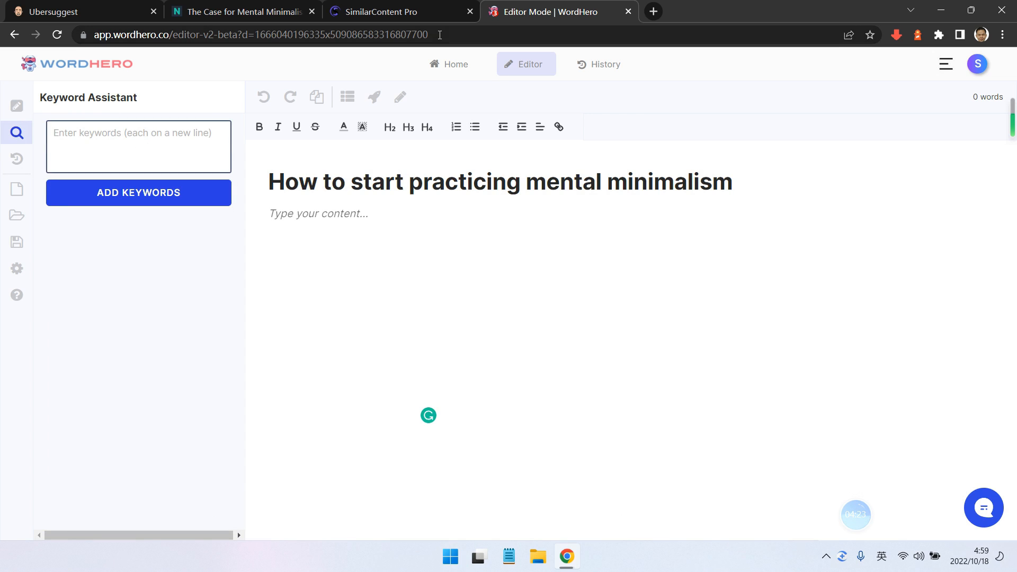
click(430, 5)
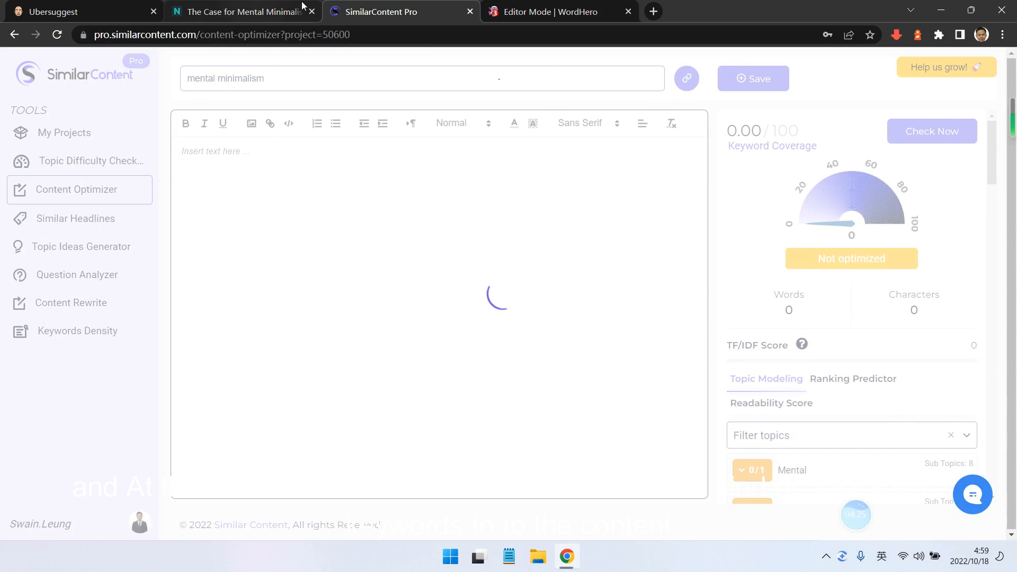
- In Ubersuggest, collapse the search results and select "minimalism quotes", "minimalism zen", "what is minimalist lifestyle" and "minimalism journey"
click(98, 10)
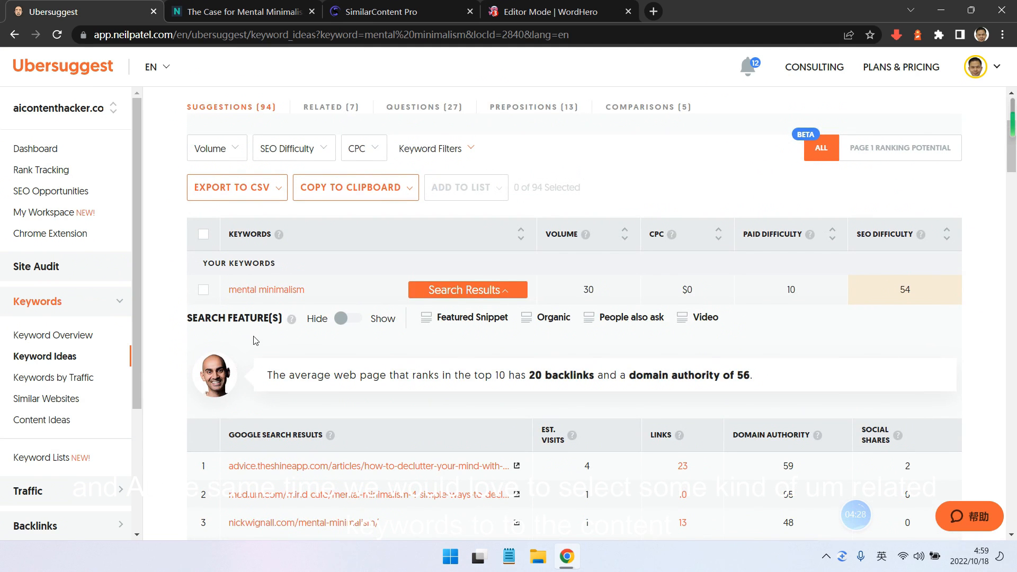
click(450, 290)
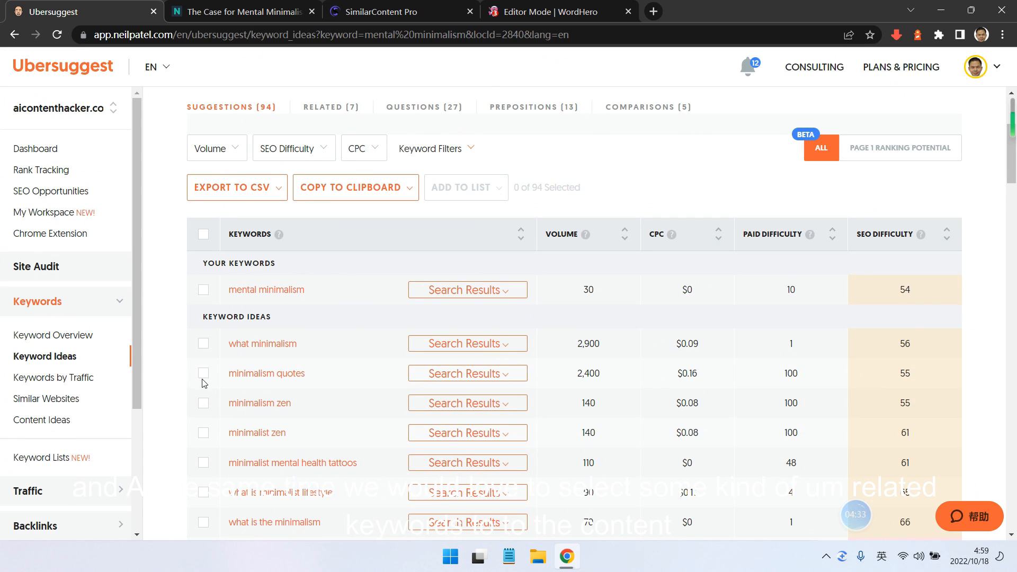
click(204, 374)
click(204, 404)
scroll(240, 398, down, 3)
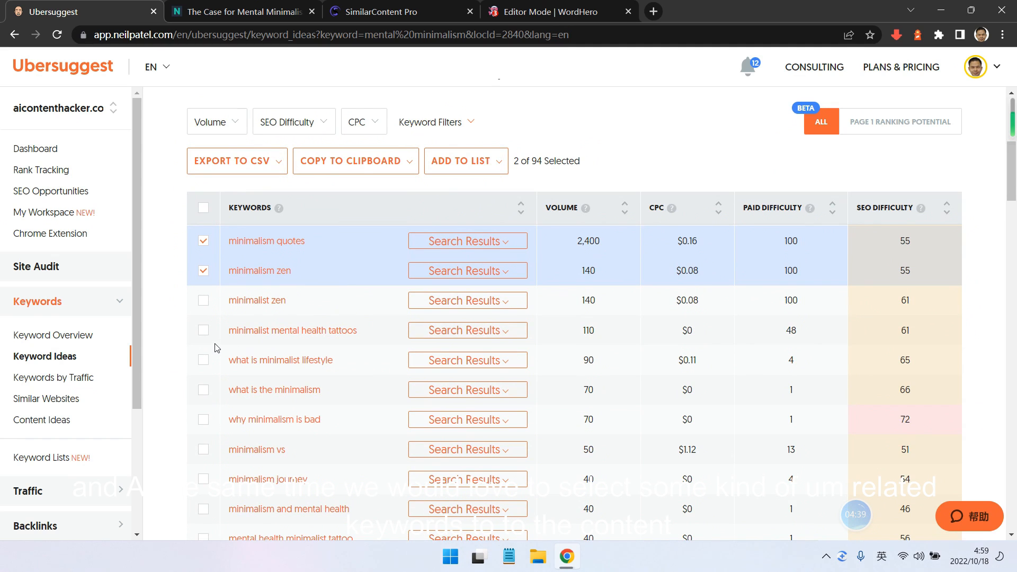
click(204, 361)
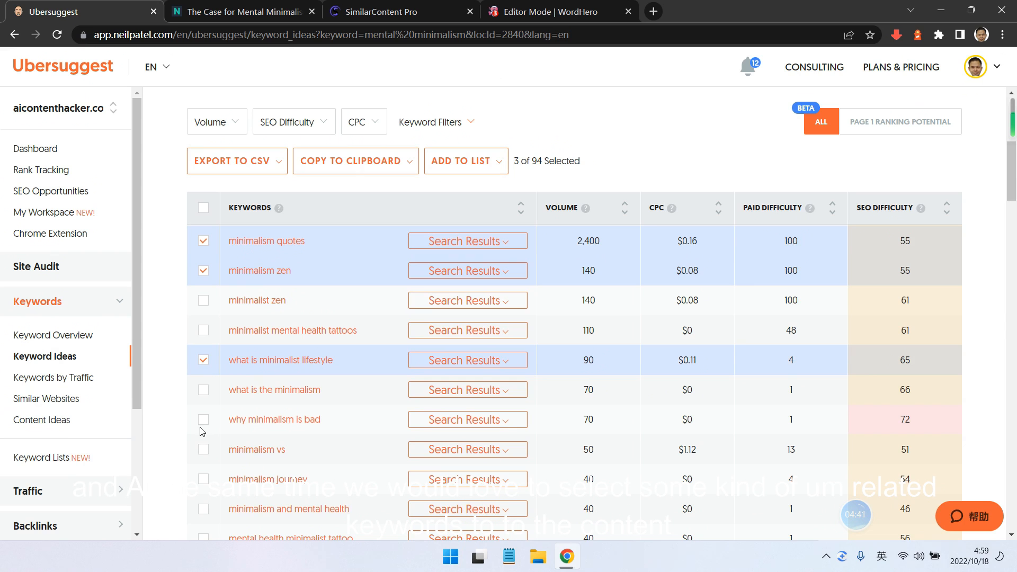
scroll(207, 459, down, 1)
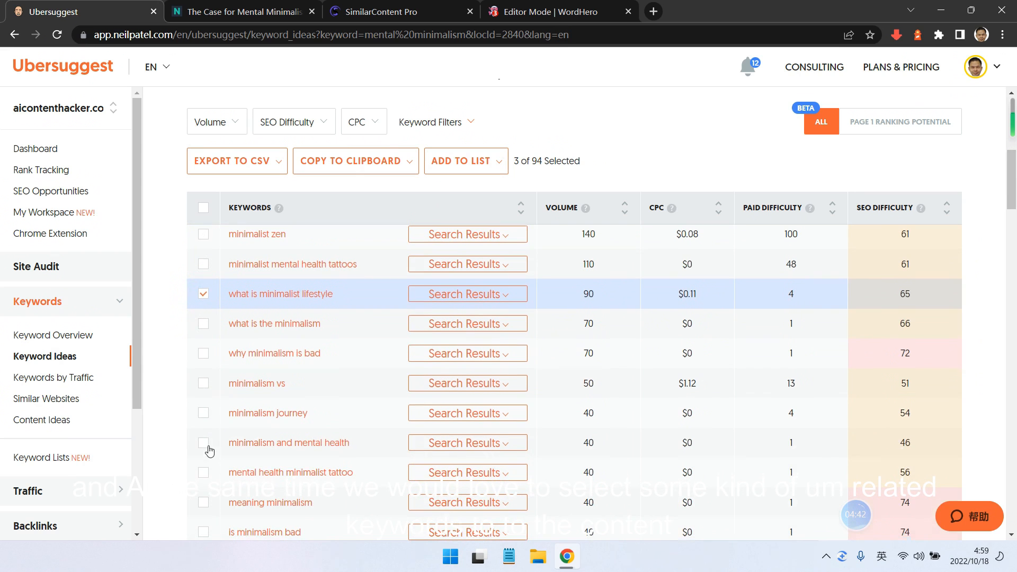
click(203, 413)
- Add "minimalism 30 day challenge" to the selected keyword ideas and copy the selected keywords to the clipboard
scroll(205, 451, down, 1)
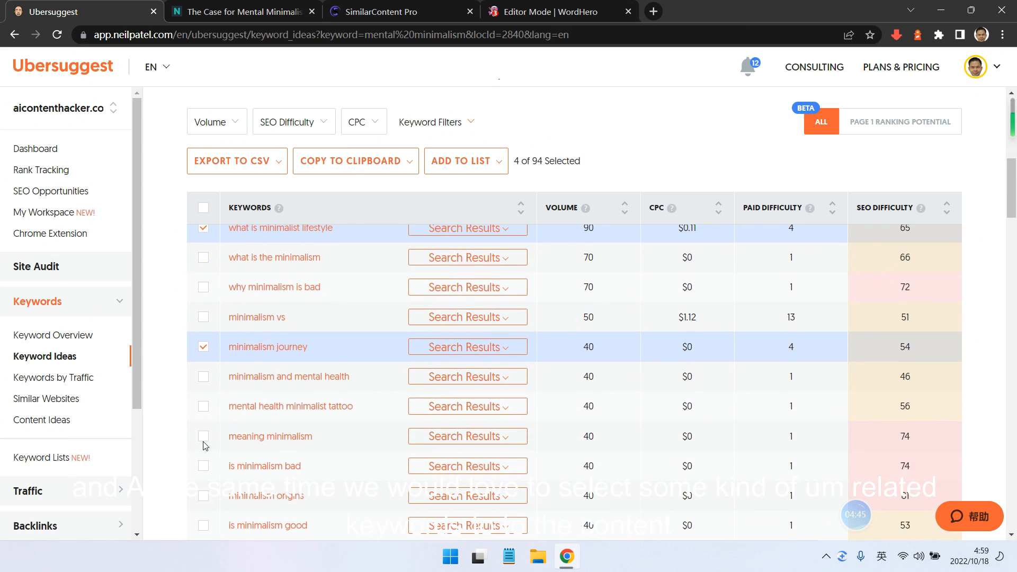
scroll(207, 445, down, 1)
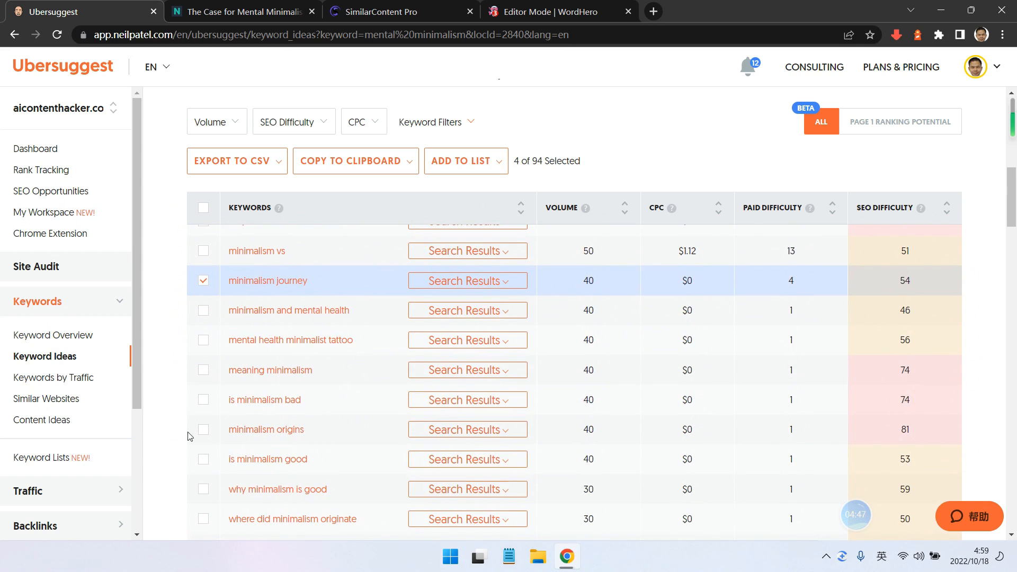
scroll(221, 448, down, 1)
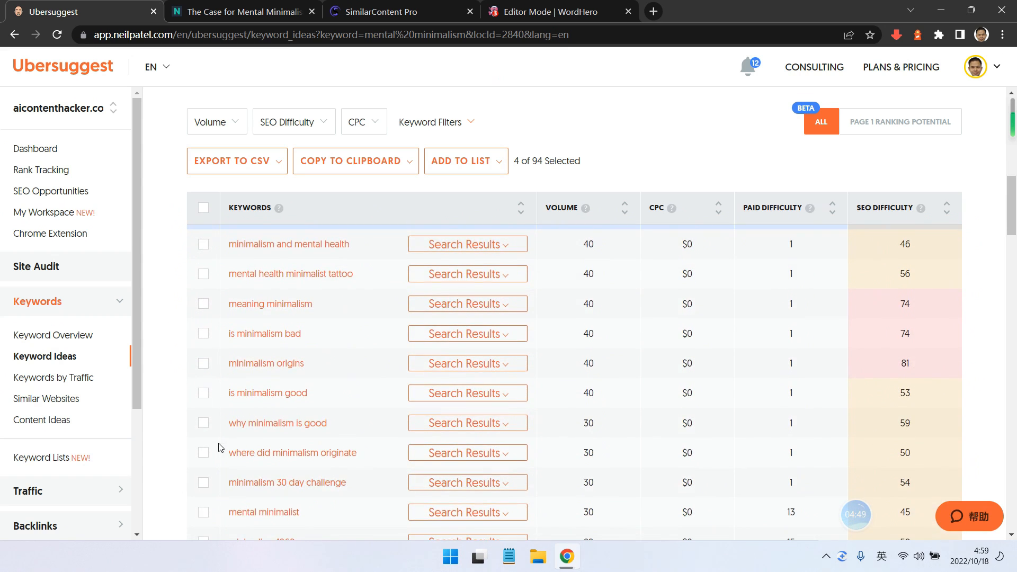
scroll(221, 448, down, 2)
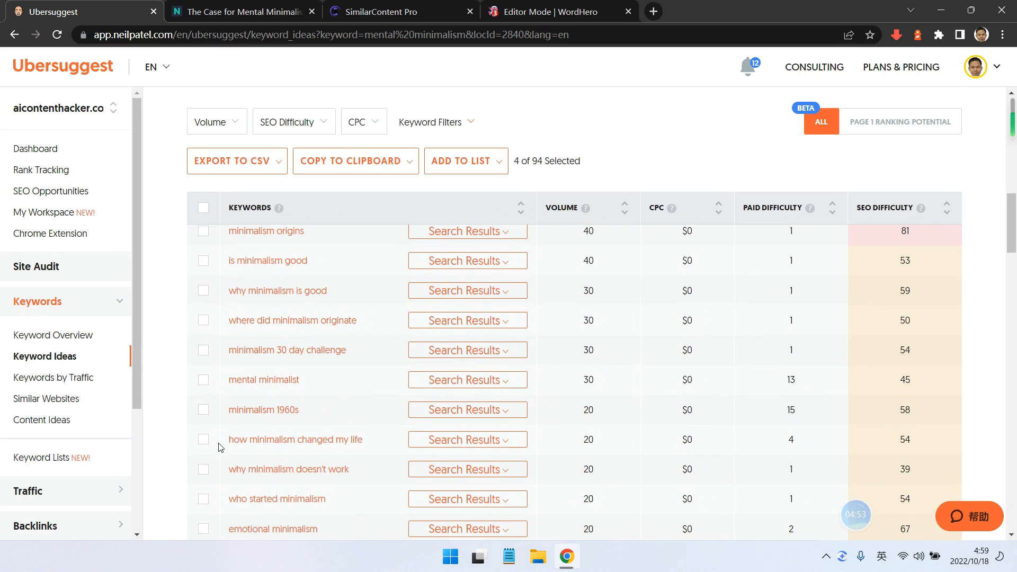
click(204, 351)
click(370, 164)
click(353, 236)
- Return to the WordHero editor and paste the copied keywords into the article body, below a blank line
key(ctrl+Tab)
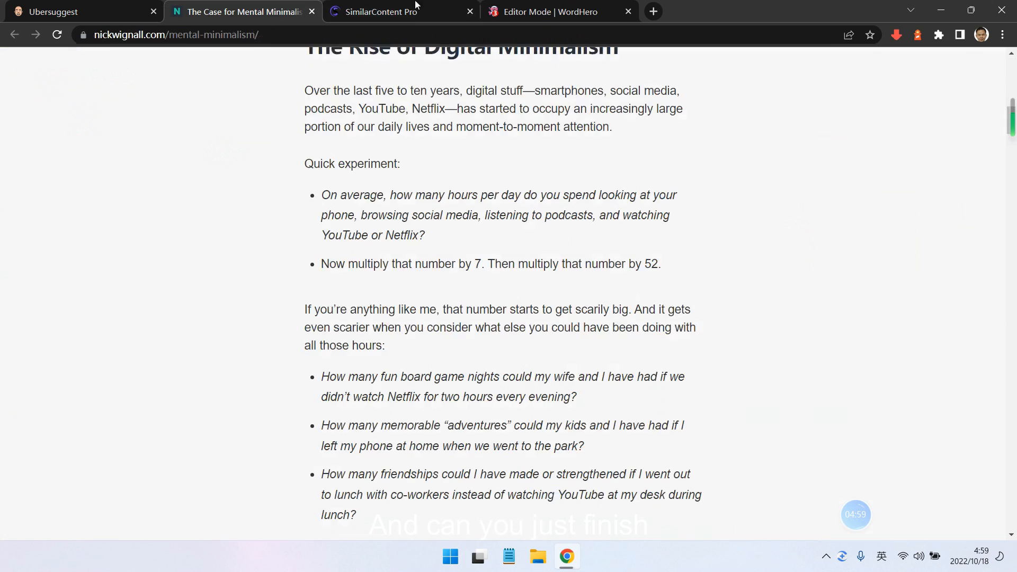
click(416, 7)
click(579, 12)
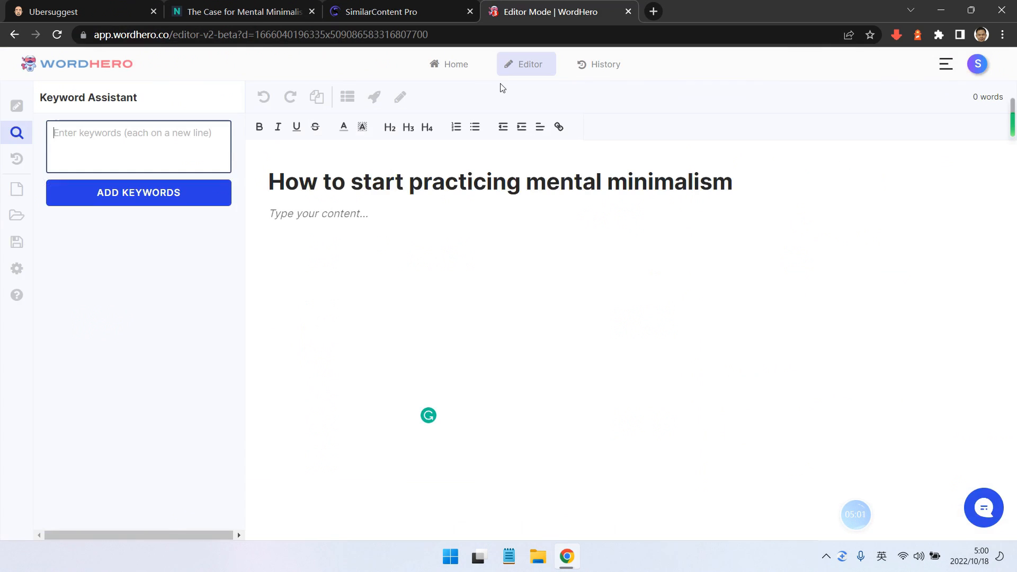
click(313, 248)
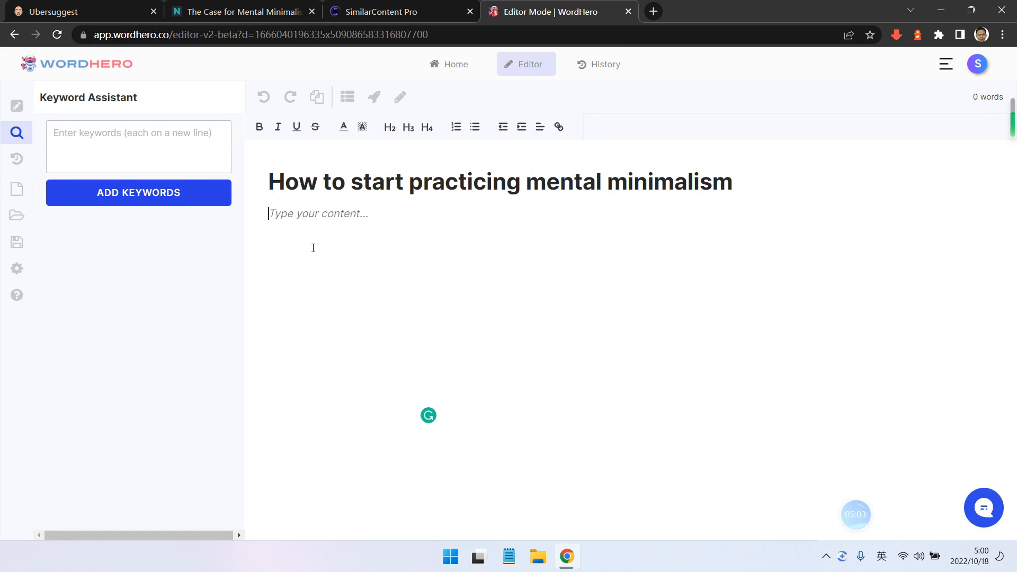
key(Return)
key(ctrl+v)
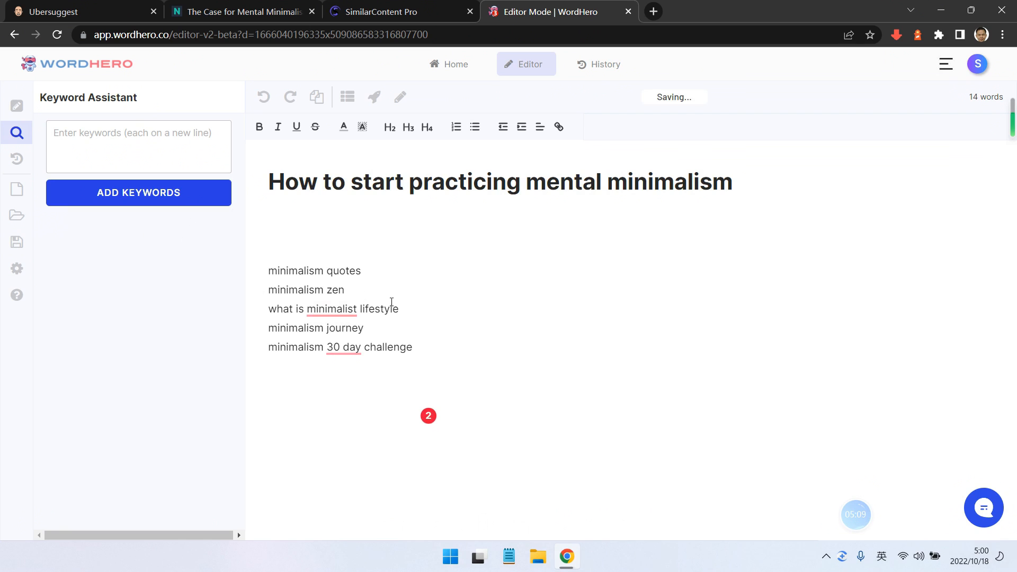
- Accept the Grammarly corrections in the pasted keywords: "what is a minimalist lifestyle" and "minimalism 30-day challenge"
mouse_move(344, 347)
click(345, 382)
mouse_move(339, 312)
click(382, 342)
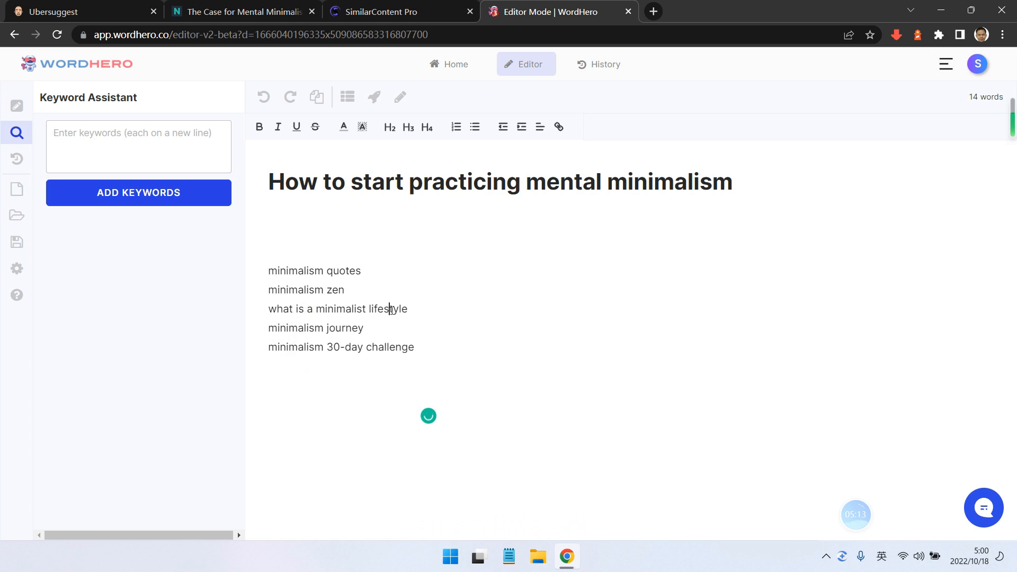
click(399, 334)
click(387, 289)
click(385, 271)
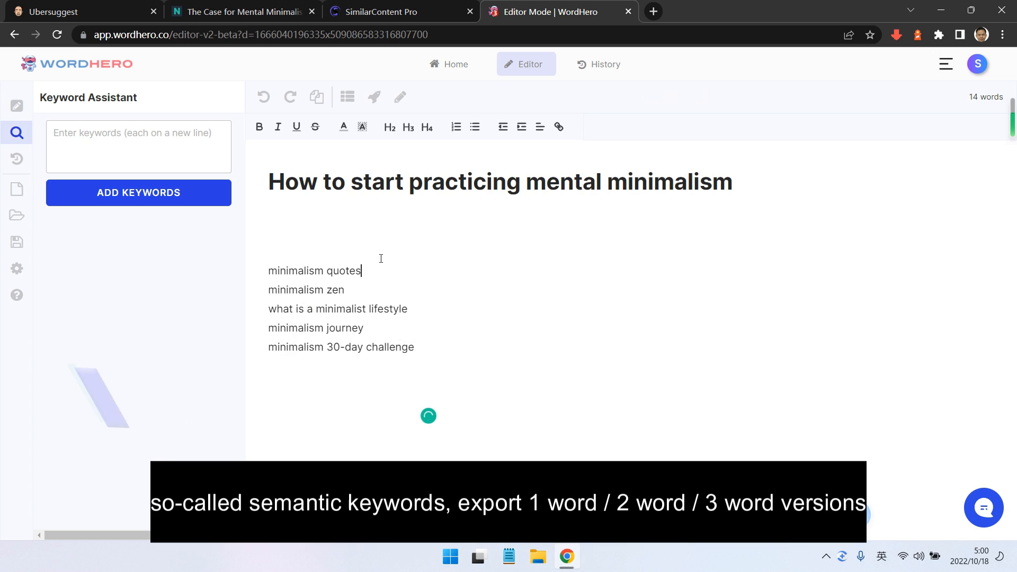
- Open the topic's results in SimilarContent Pro's Topic Difficulty Checker and start an Excel export of the 1 Word keyword list
click(424, 6)
click(132, 158)
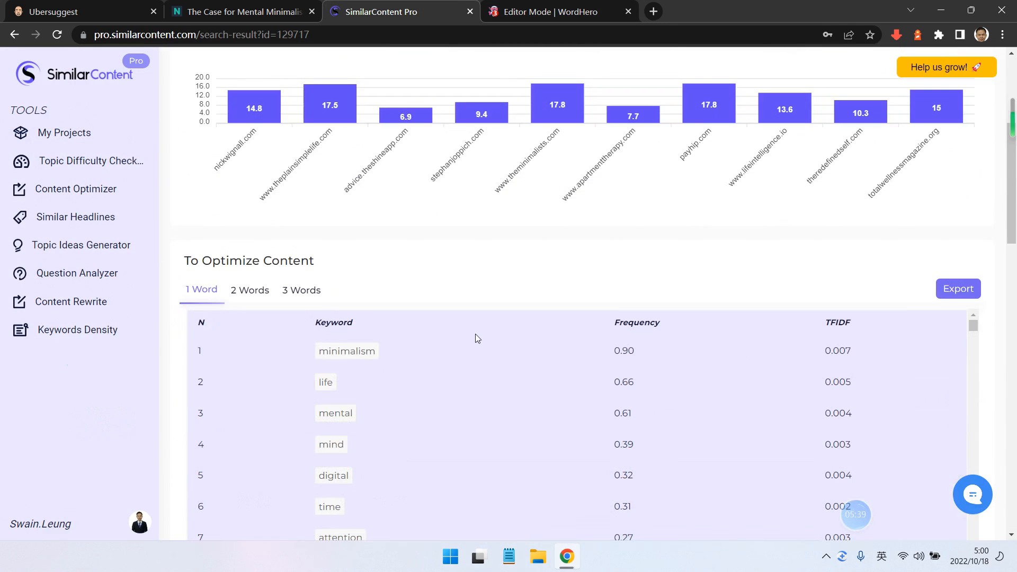
click(958, 289)
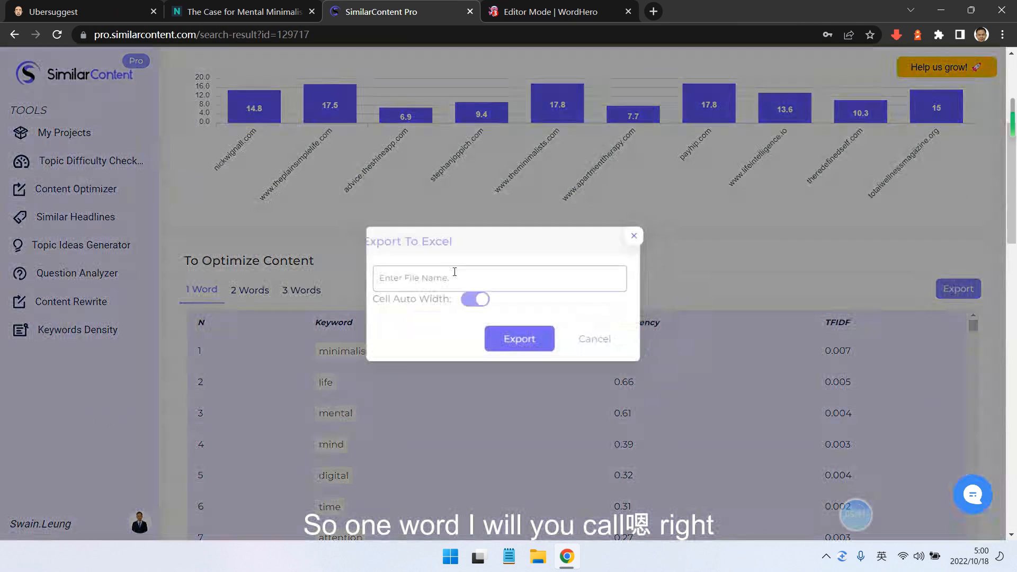
- Copy the phrase "mental minimalism" from the WordHero article title and return to SimilarContent Pro's Excel export dialog
click(534, 10)
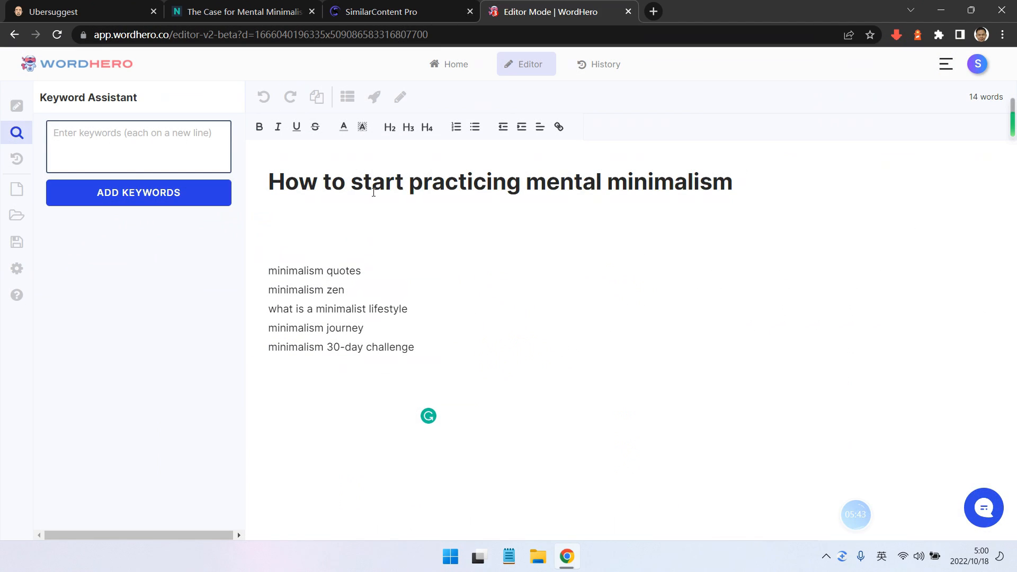
drag(279, 184, 387, 183)
click(446, 183)
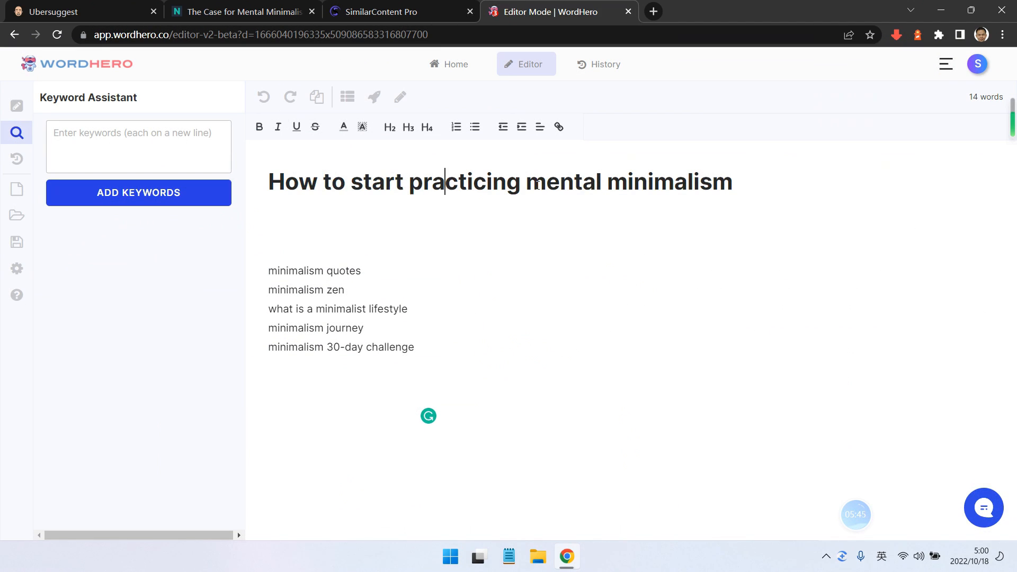
drag(526, 183, 858, 182)
key(ctrl+c)
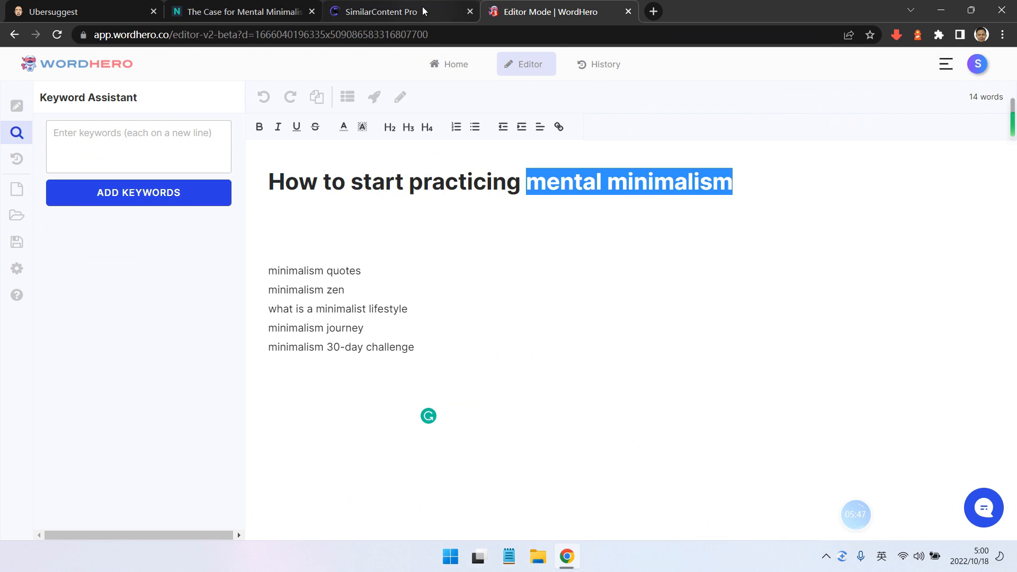
click(333, 12)
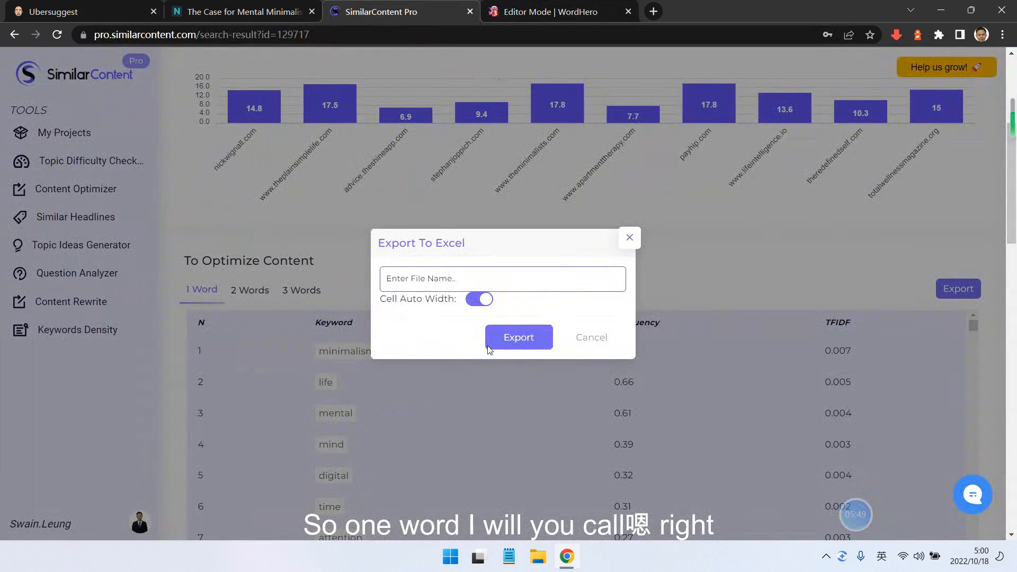
- Name the Excel file "mental minimalism 1" and export the 1 Word keyword list
click(477, 276)
key(ctrl+v)
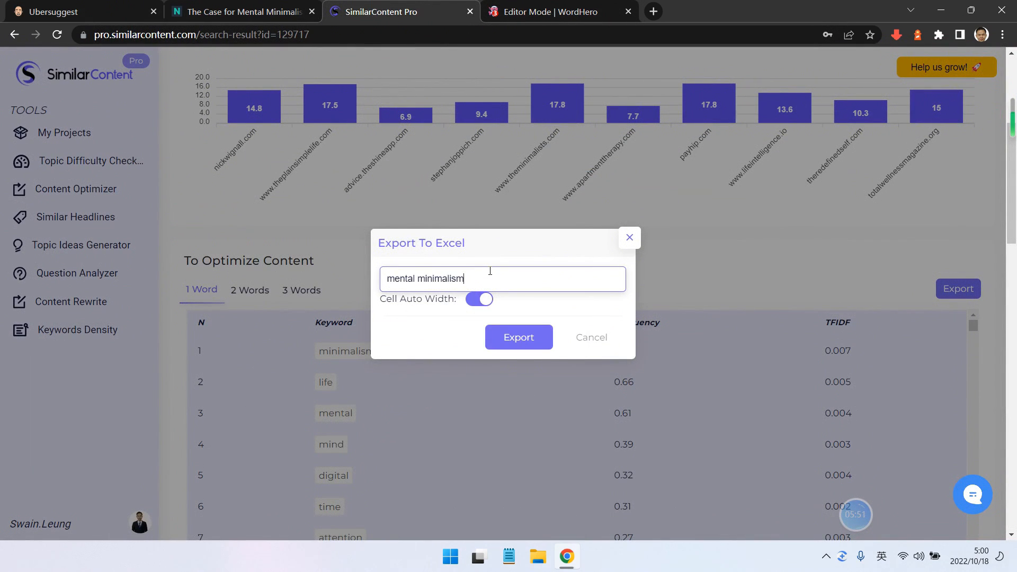
text(1)
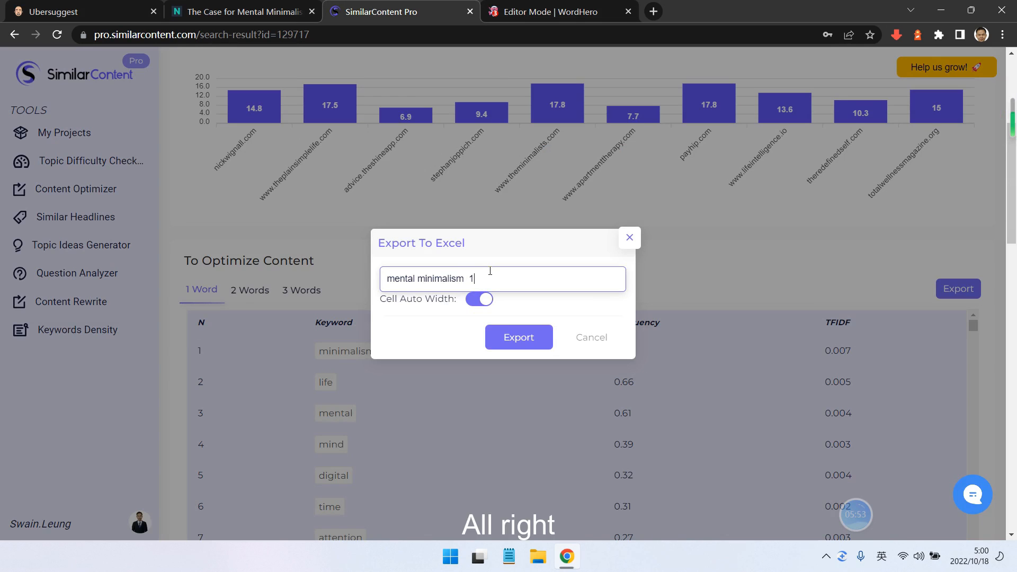
click(523, 340)
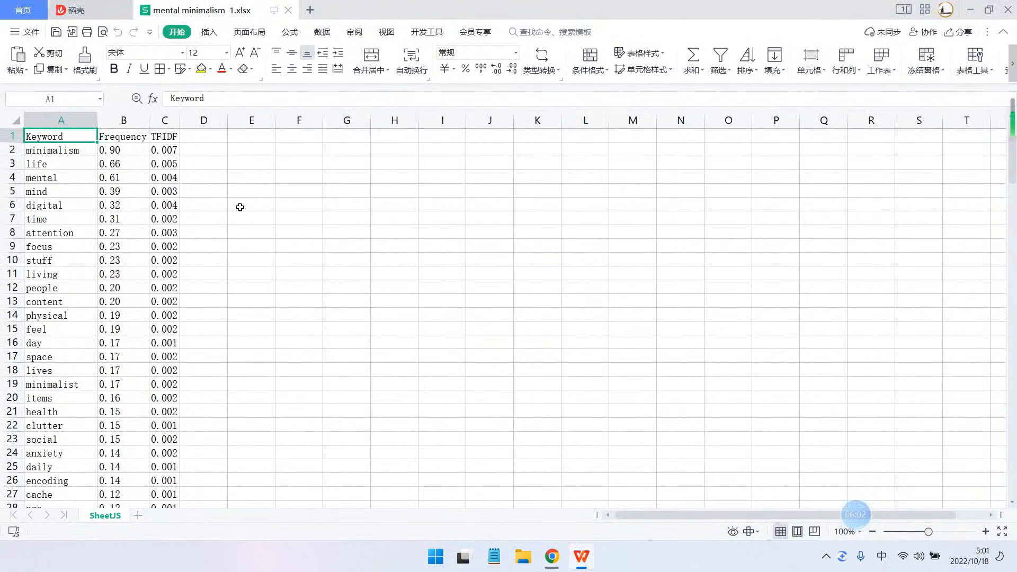
- Copy the first 100 one-word keywords, cells A2 to A101, in the exported mental minimalism 1 workbook
click(60, 151)
scroll(58, 424, down, 7)
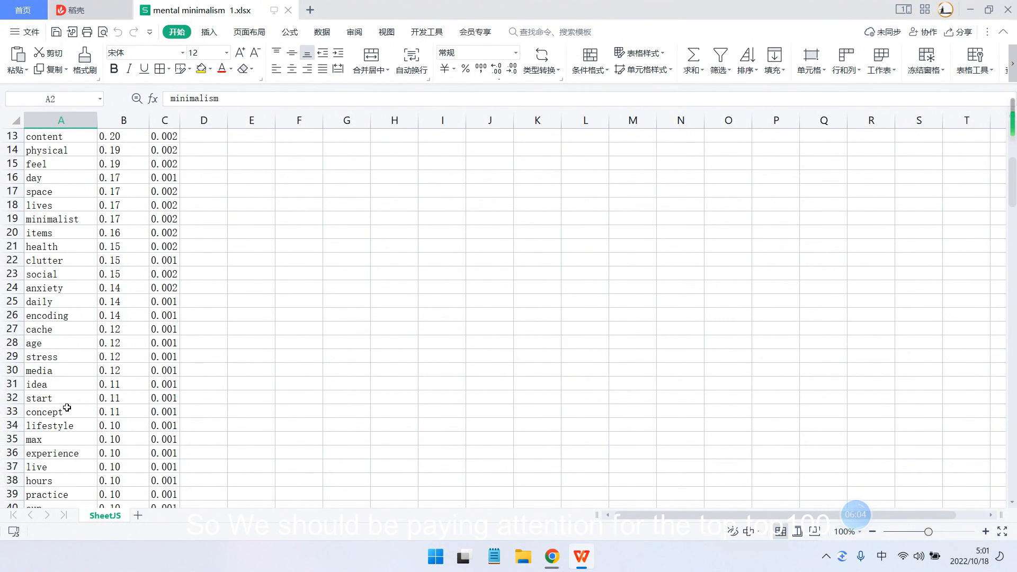
scroll(57, 441, down, 20)
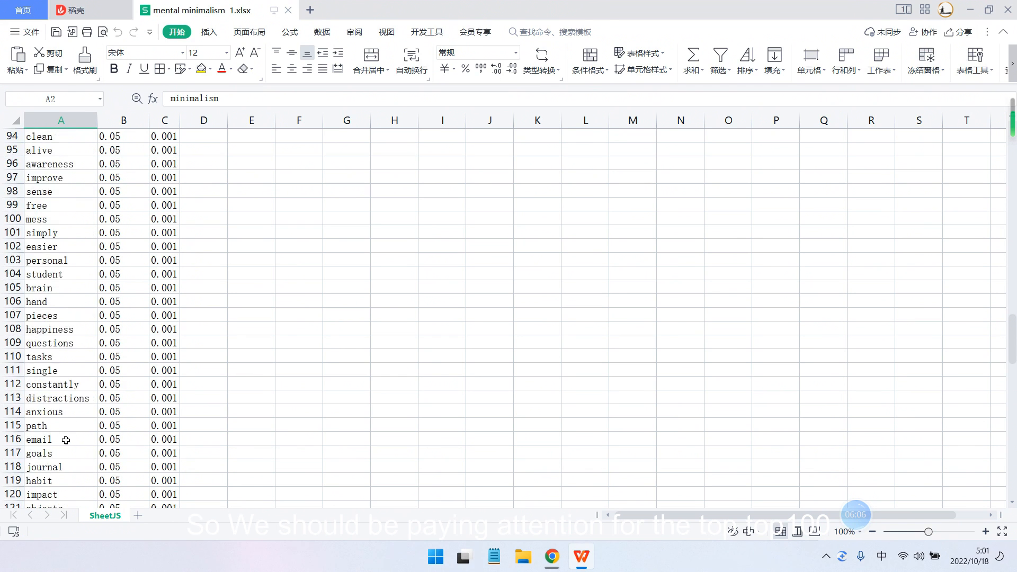
scroll(72, 442, down, 11)
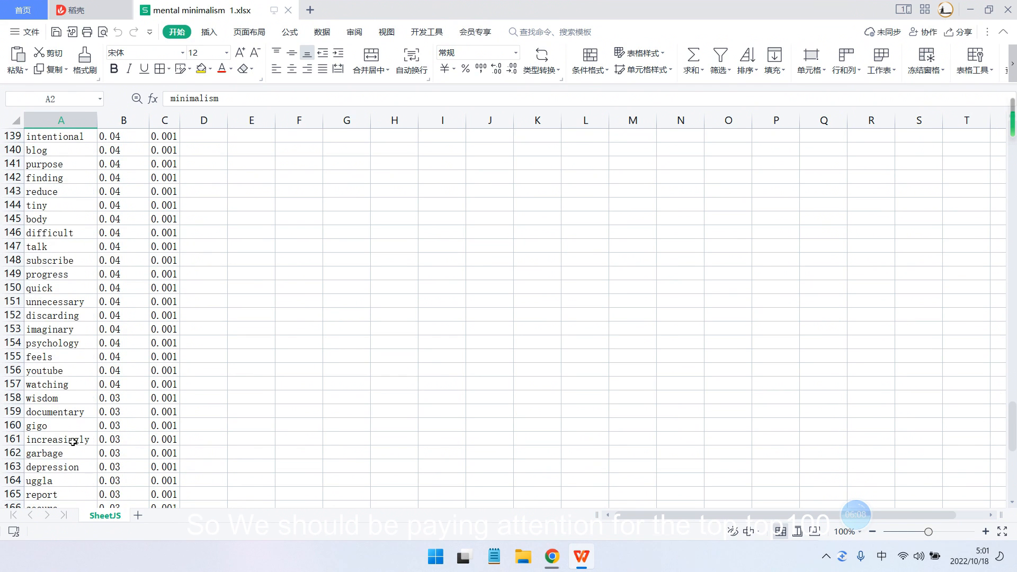
scroll(71, 403, up, 10)
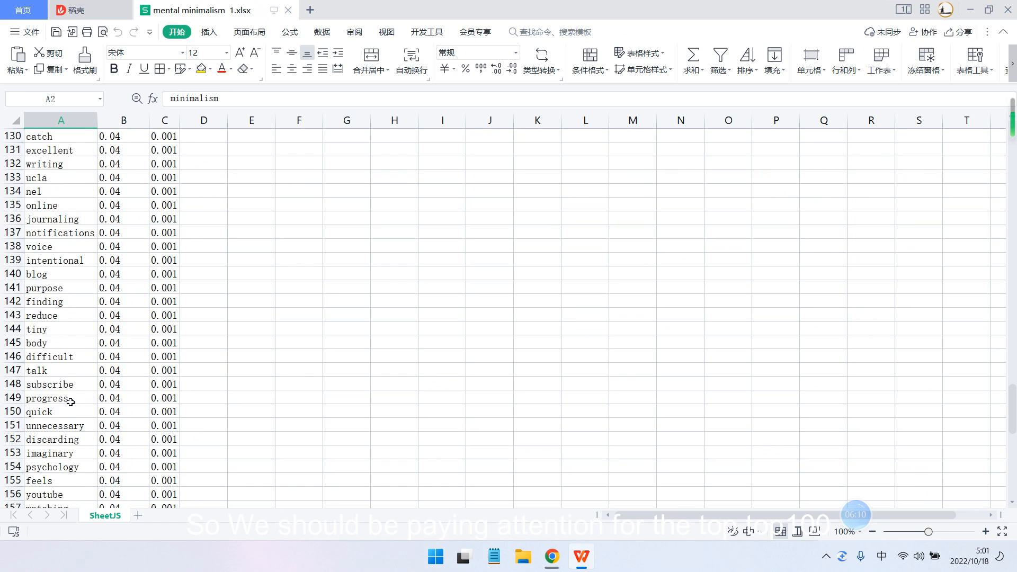
scroll(68, 375, up, 4)
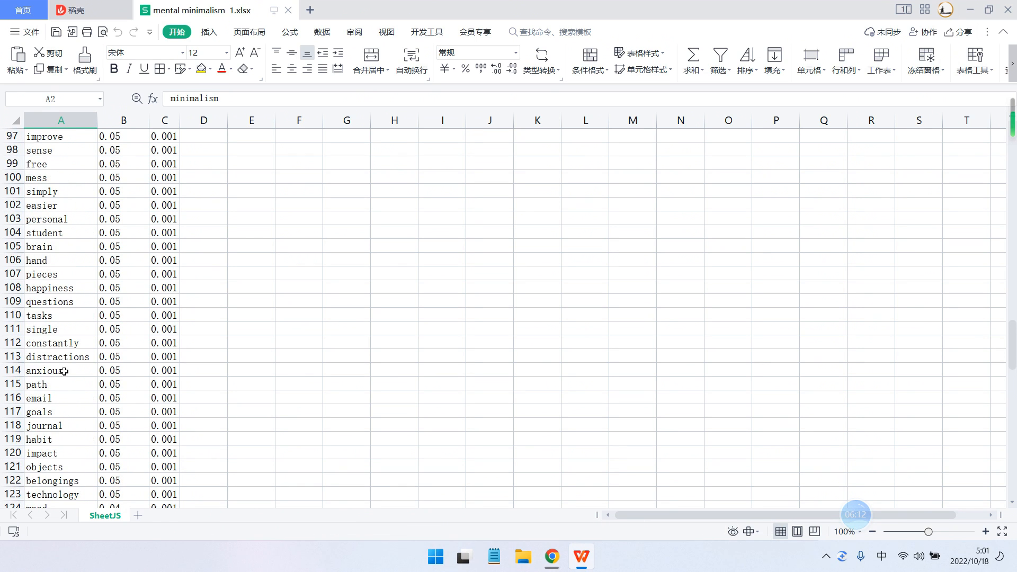
scroll(84, 235, up, 2)
shift+click(68, 274)
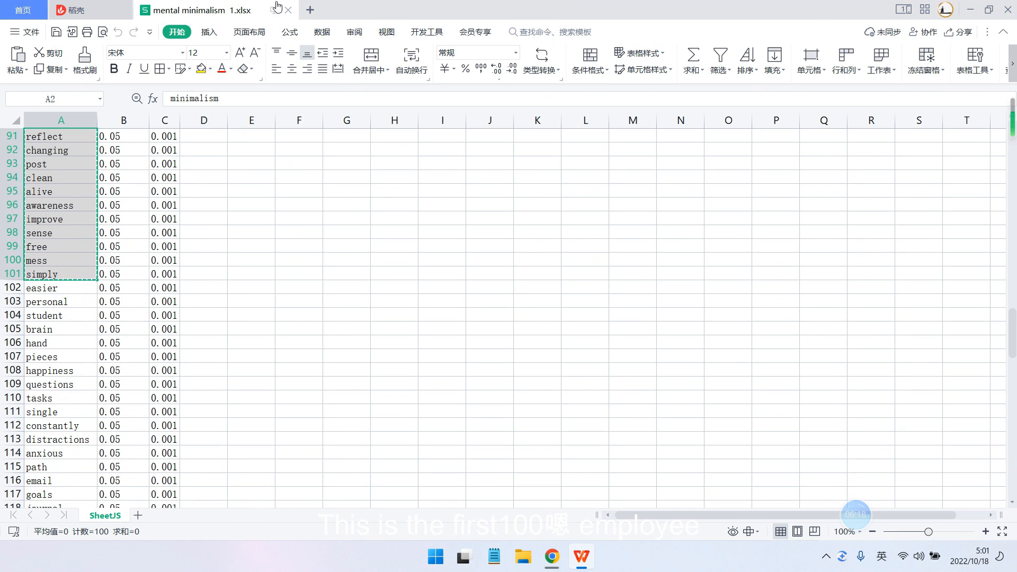
- Switch to the WordHero editor, add the copied one-word keywords to the Keyword Assistant and look through the resulting list
click(561, 559)
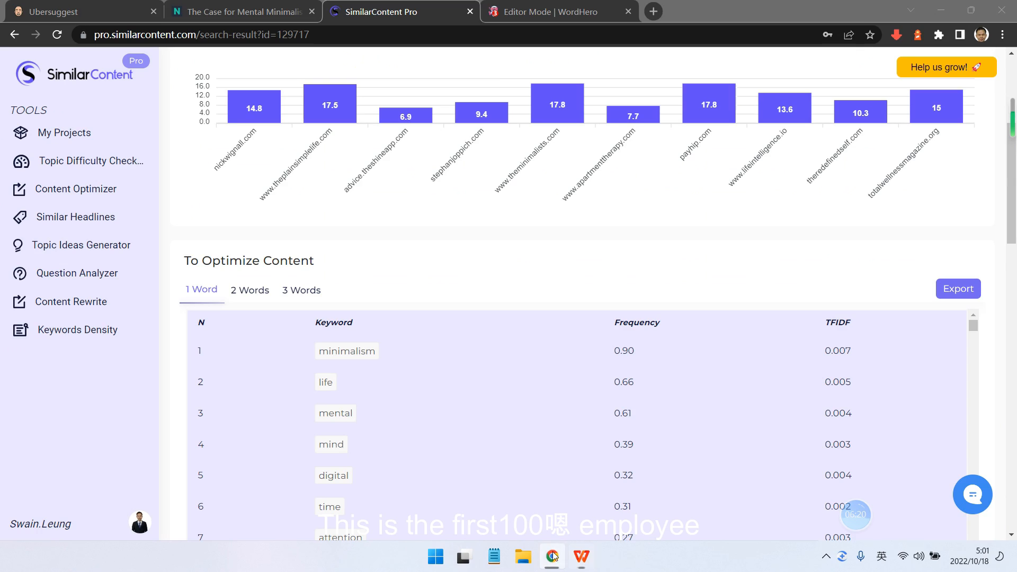
click(503, 11)
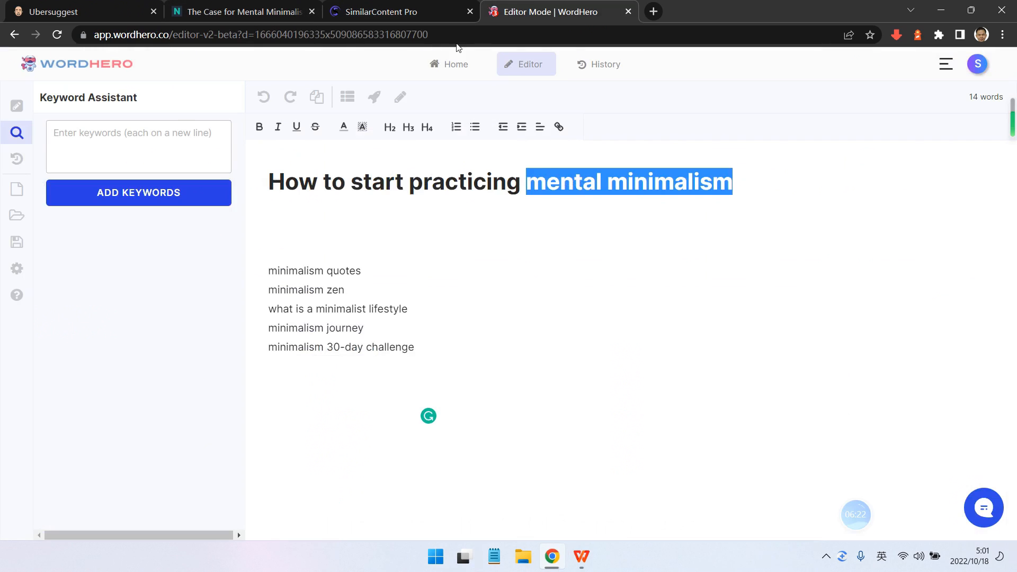
click(330, 212)
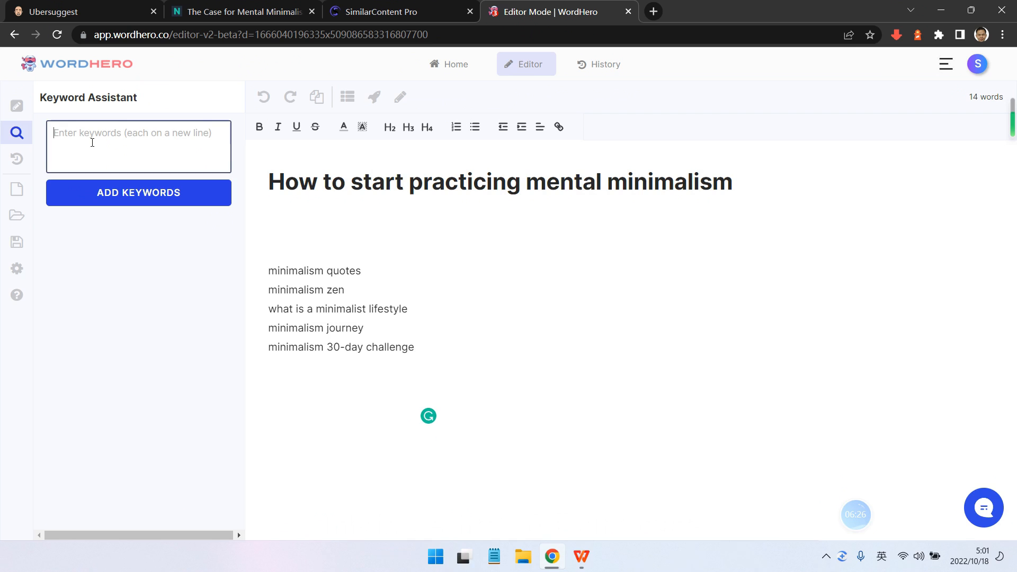
click(106, 140)
text(c)
key(ctrl+v)
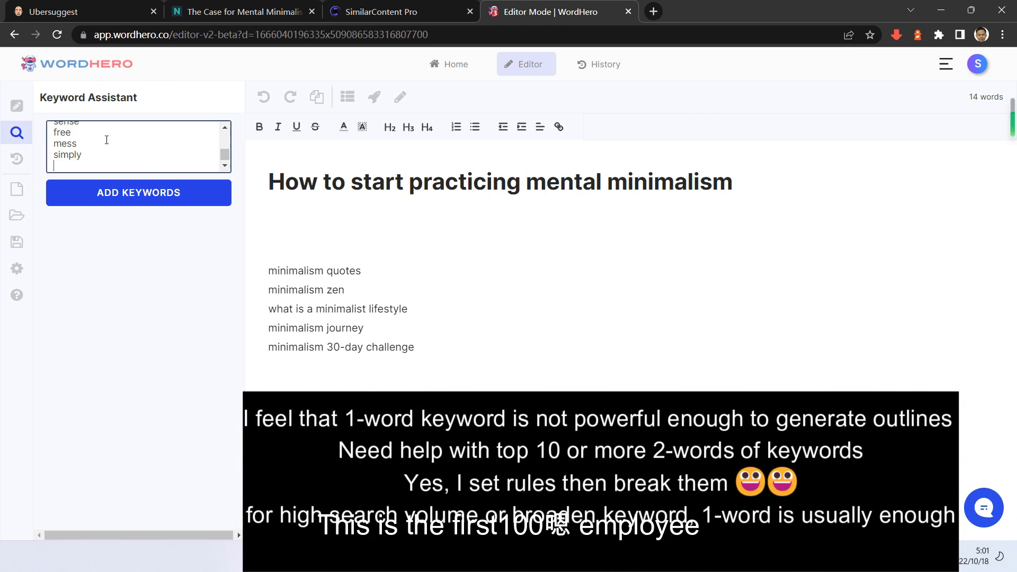
click(219, 197)
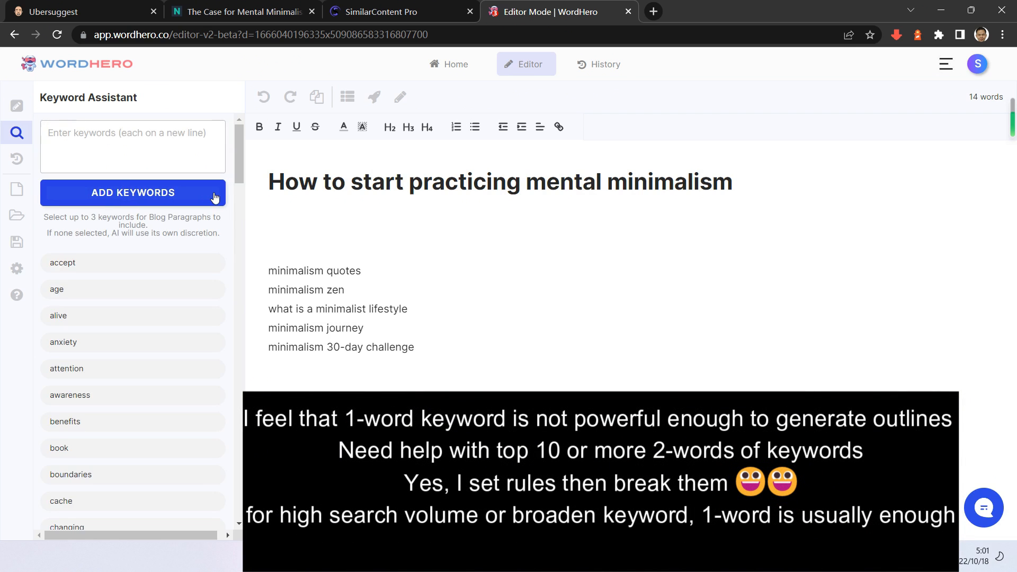
scroll(180, 300, down, 15)
scroll(176, 308, down, 10)
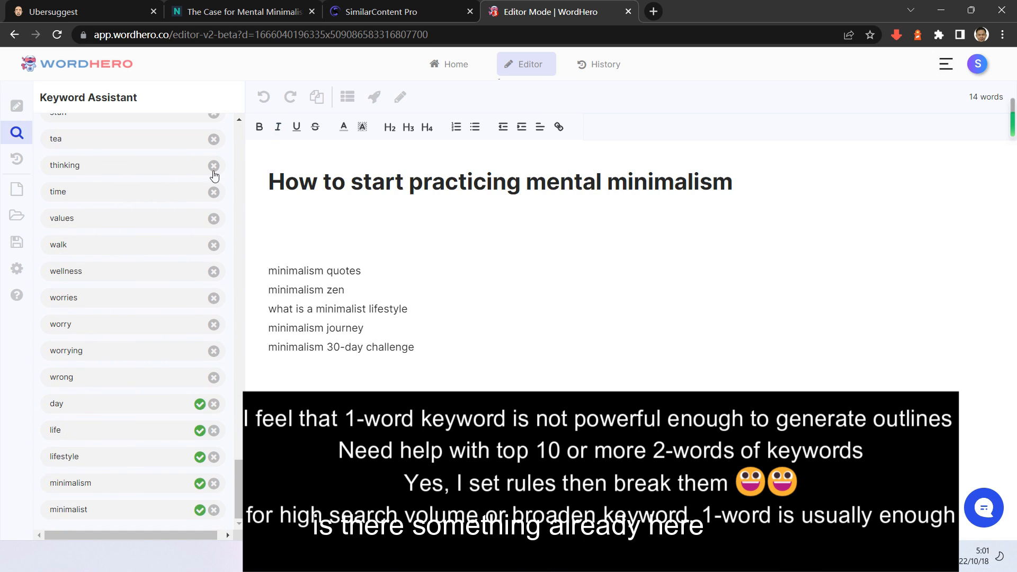
scroll(106, 253, up, 15)
scroll(149, 255, down, 15)
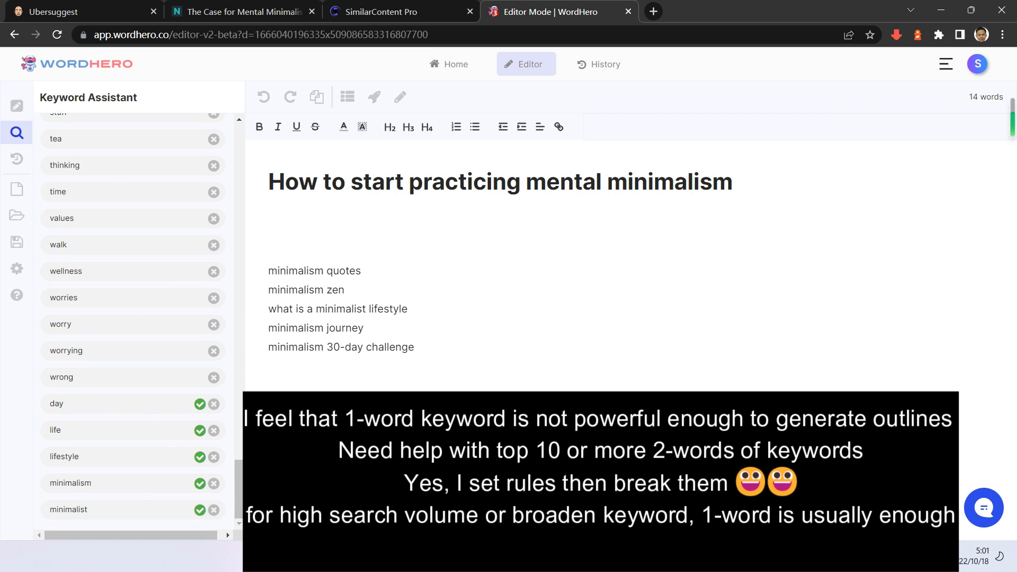
- Return to SimilarContent Pro and export the 2 Words keyword list to Excel as "mental minimalism 2"
click(416, 7)
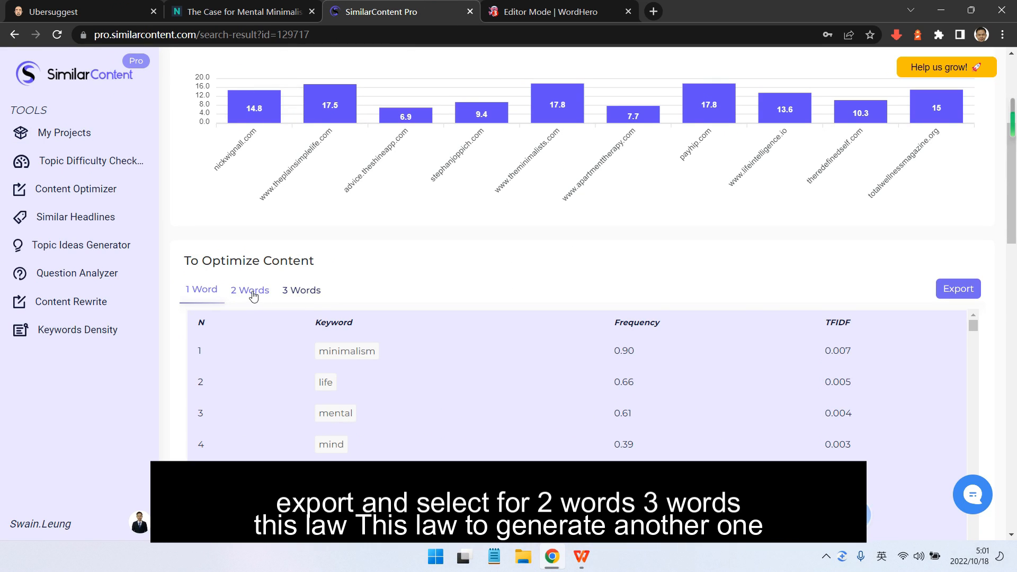
click(253, 293)
click(962, 286)
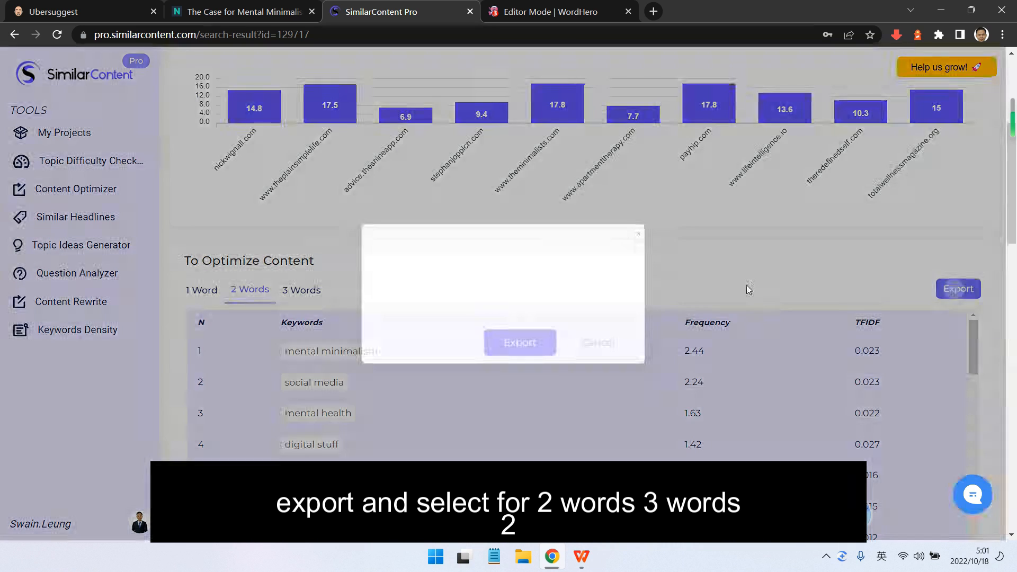
double_click(477, 278)
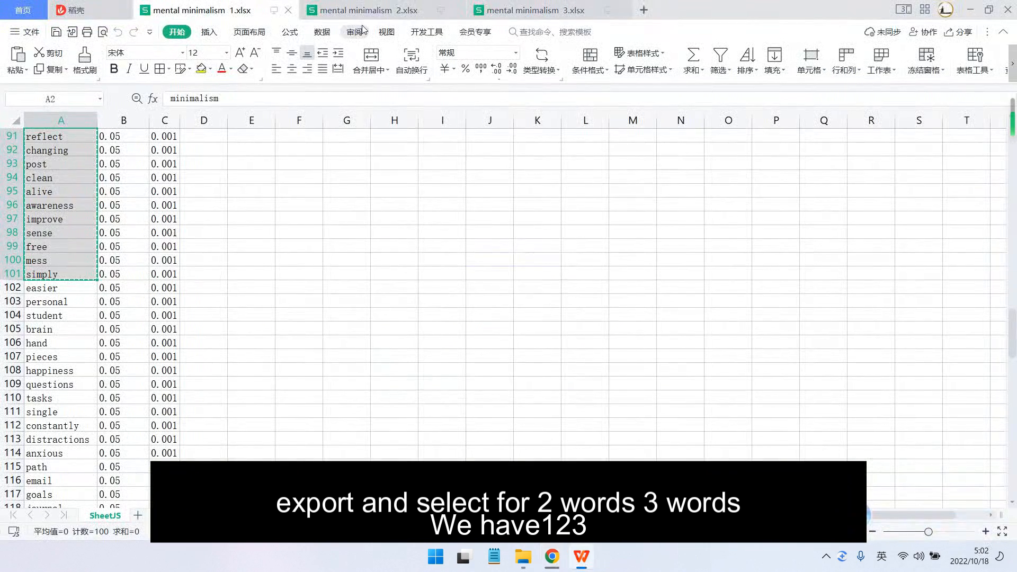
- Glance through the exported keyword workbooks in the spreadsheet program and bring up mental minimalism 2.xlsx
click(363, 7)
click(533, 7)
click(328, 7)
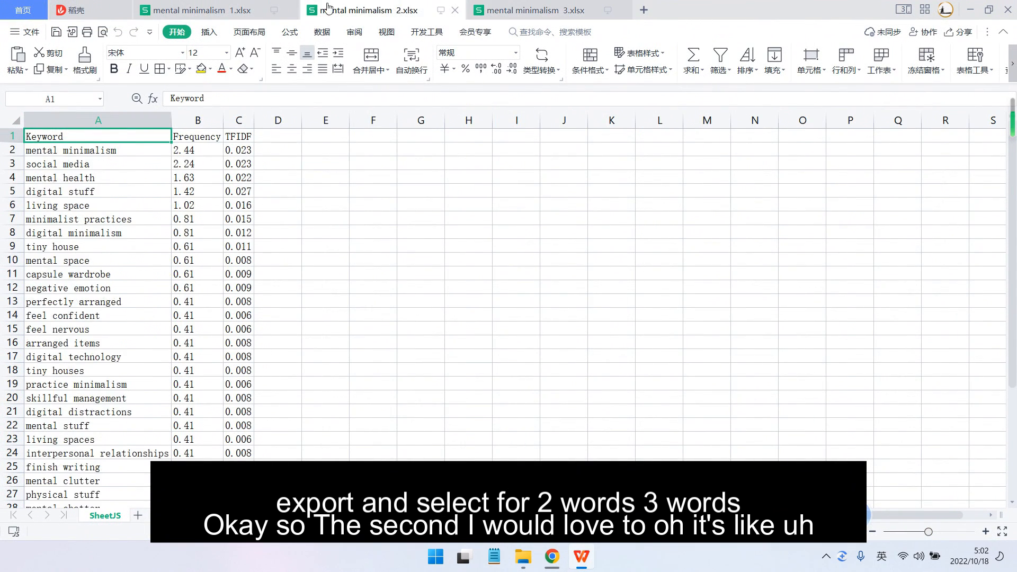
click(265, 9)
click(363, 9)
drag(83, 152, 86, 164)
scroll(122, 307, down, 1)
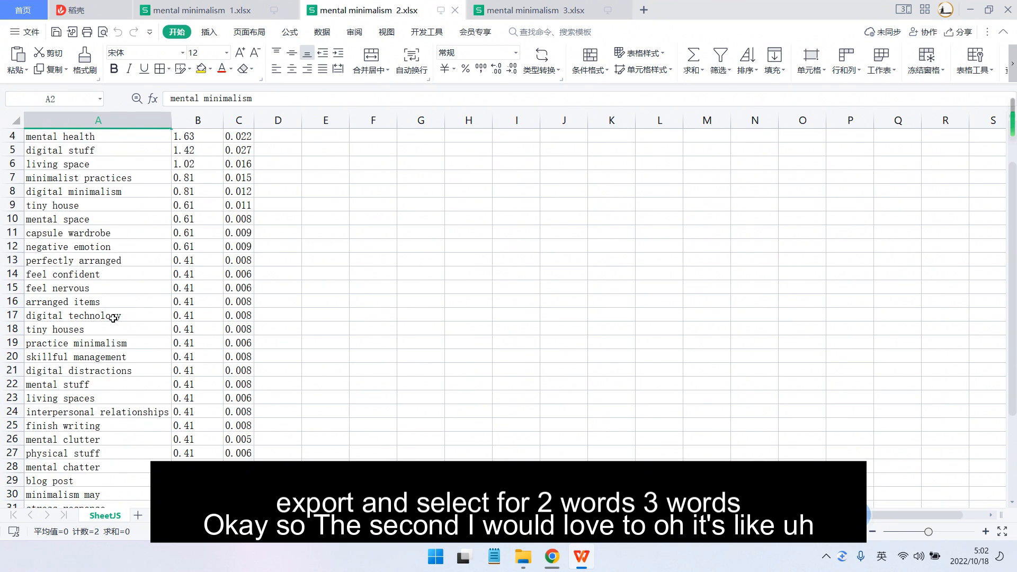
scroll(106, 398, down, 5)
shift+click(113, 397)
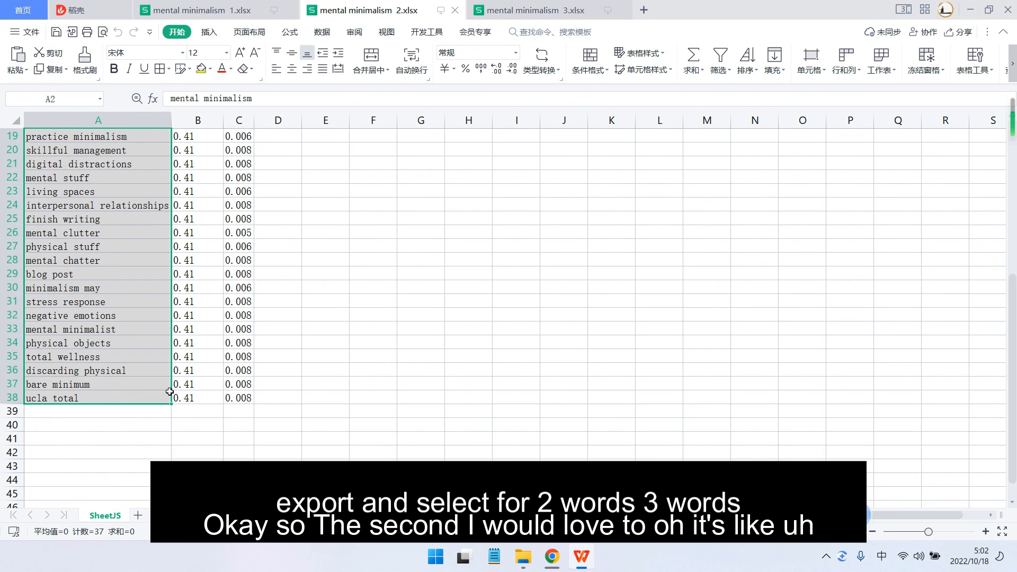
scroll(144, 380, up, 5)
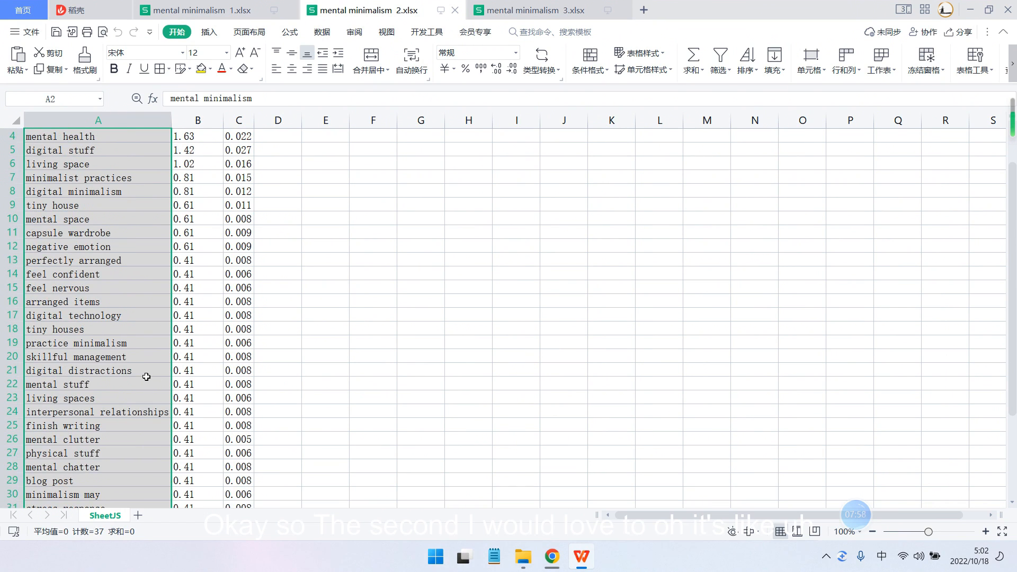
scroll(146, 377, up, 1)
click(252, 329)
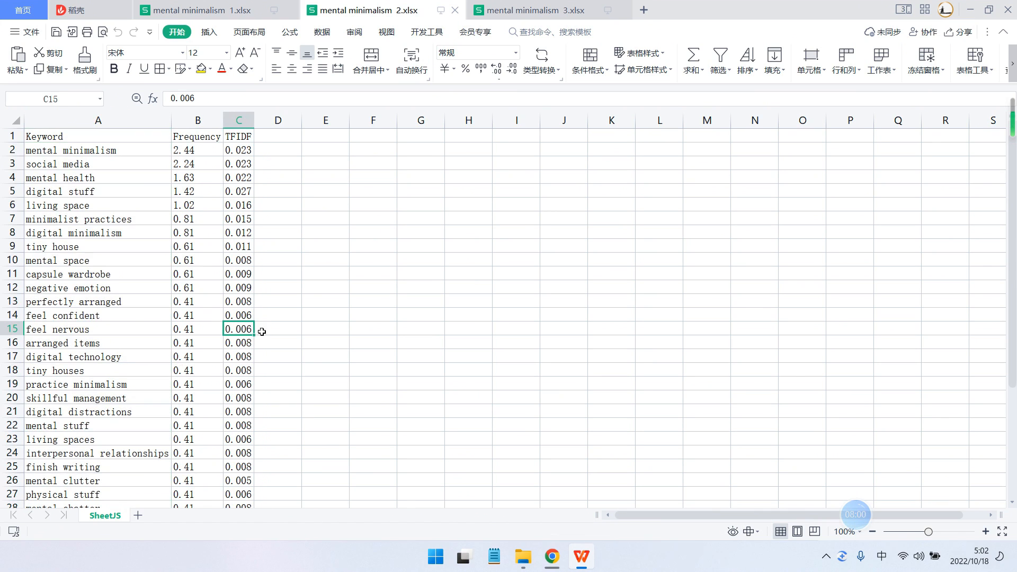
click(238, 301)
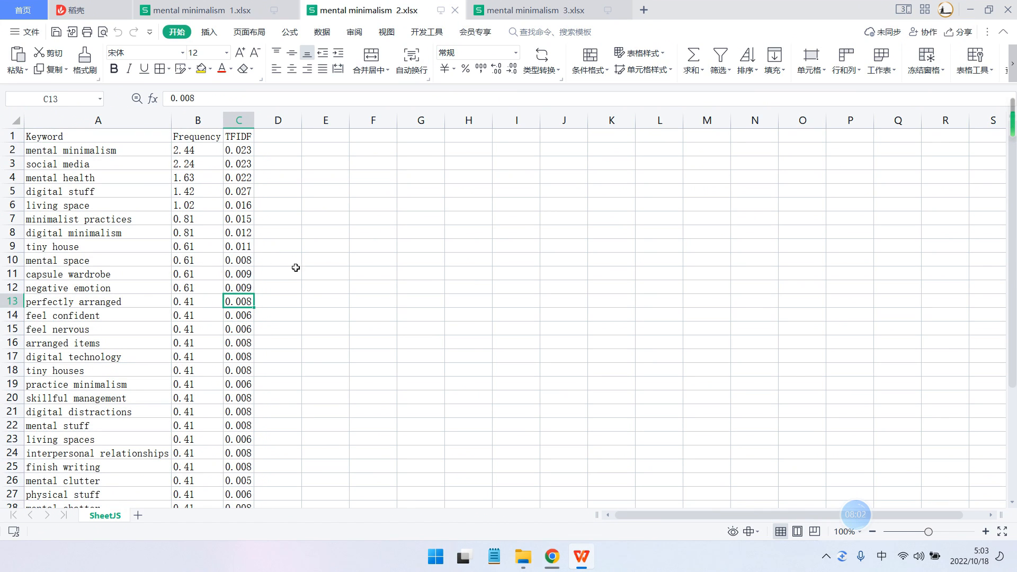
- Try a yellow fill on the two-word keywords in cells A2 to A20, and undo it
click(113, 153)
drag(114, 157, 128, 402)
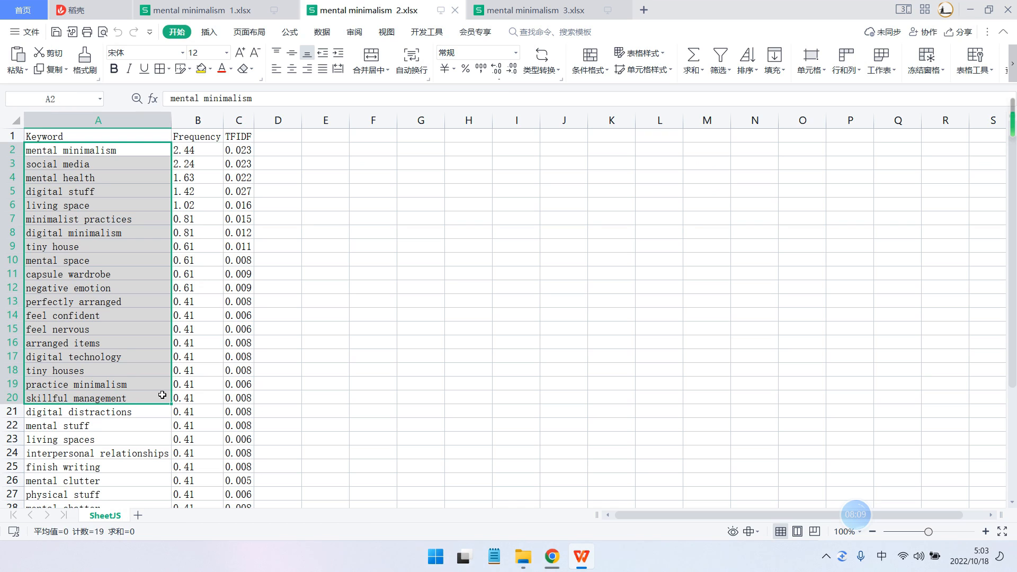
click(201, 68)
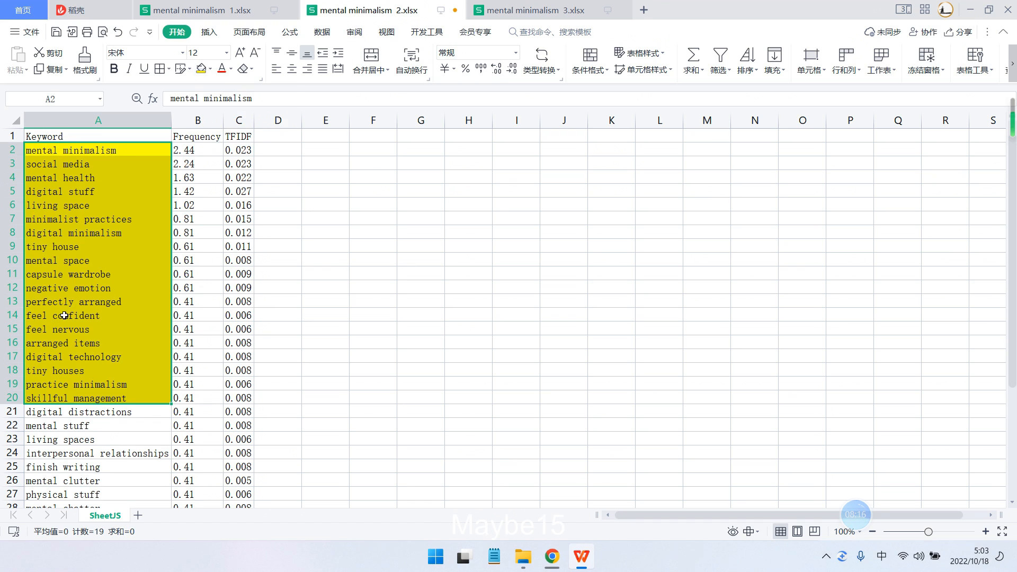
key(ctrl+z)
- Fill the two-word keywords in cells A2 to A15 with yellow and copy them
click(61, 344)
drag(65, 331, 116, 151)
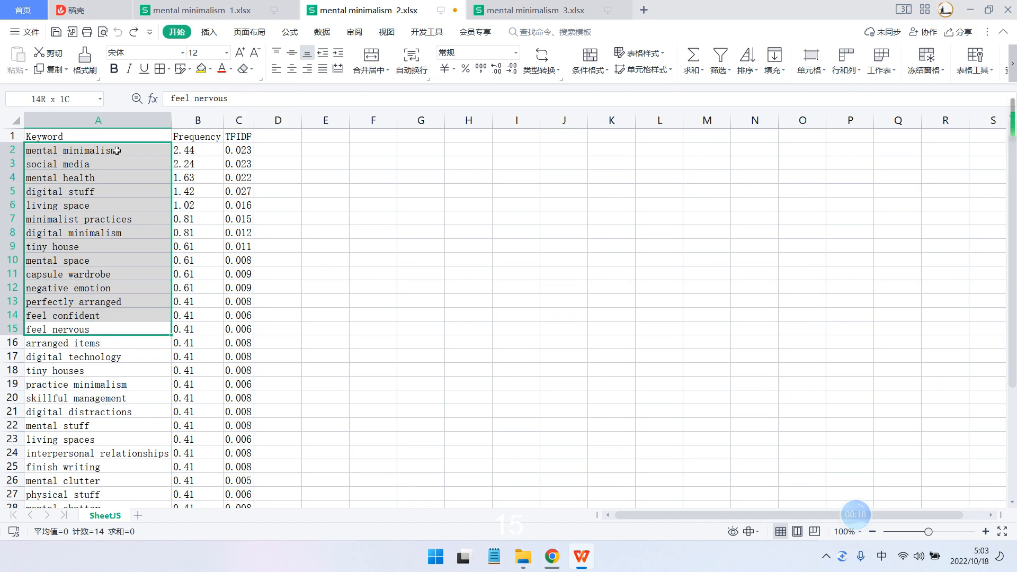
click(202, 68)
key(ctrl+c)
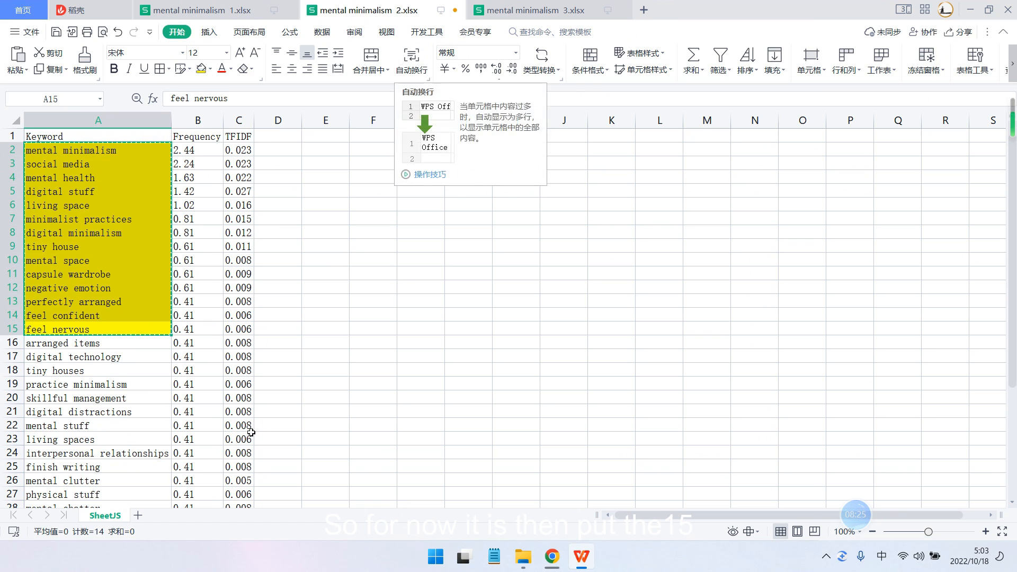
- Return to WordHero, add the copied two-word keywords to the Keyword Assistant and check the end of the list
click(555, 561)
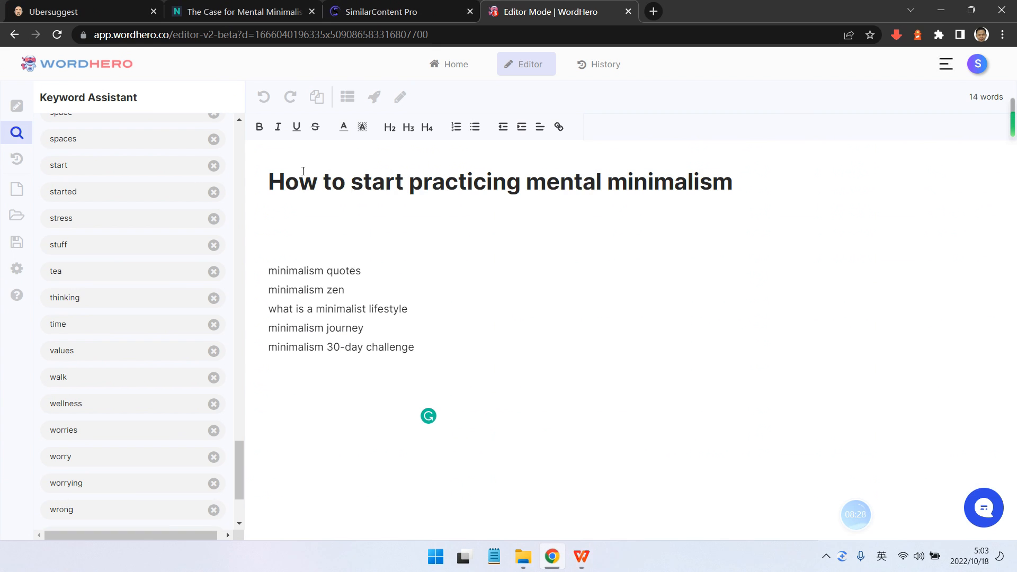
scroll(182, 271, up, 20)
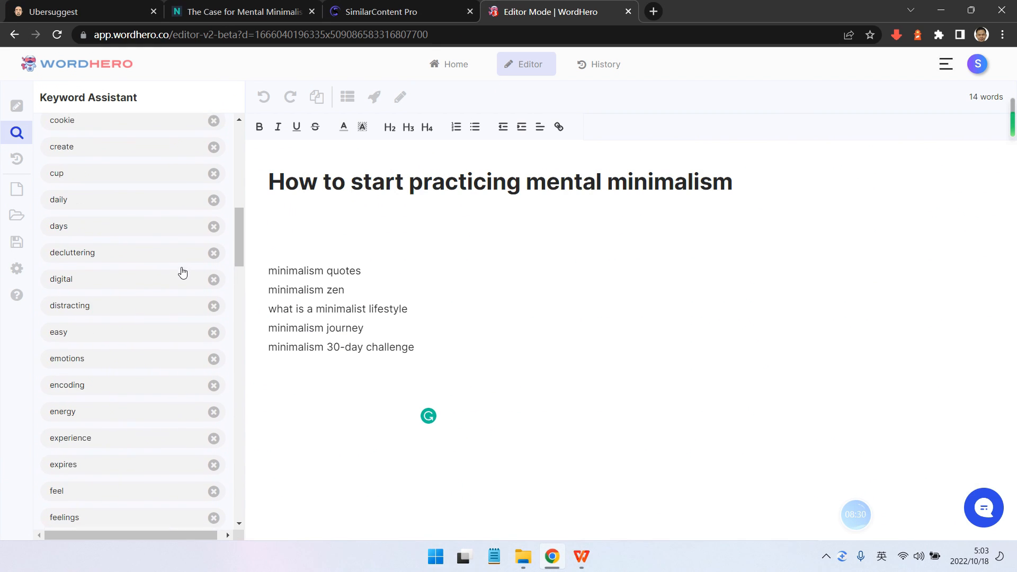
scroll(159, 239, up, 10)
click(144, 150)
key(ctrl+v)
click(148, 193)
scroll(211, 243, down, 4)
scroll(212, 243, down, 5)
drag(239, 241, 227, 532)
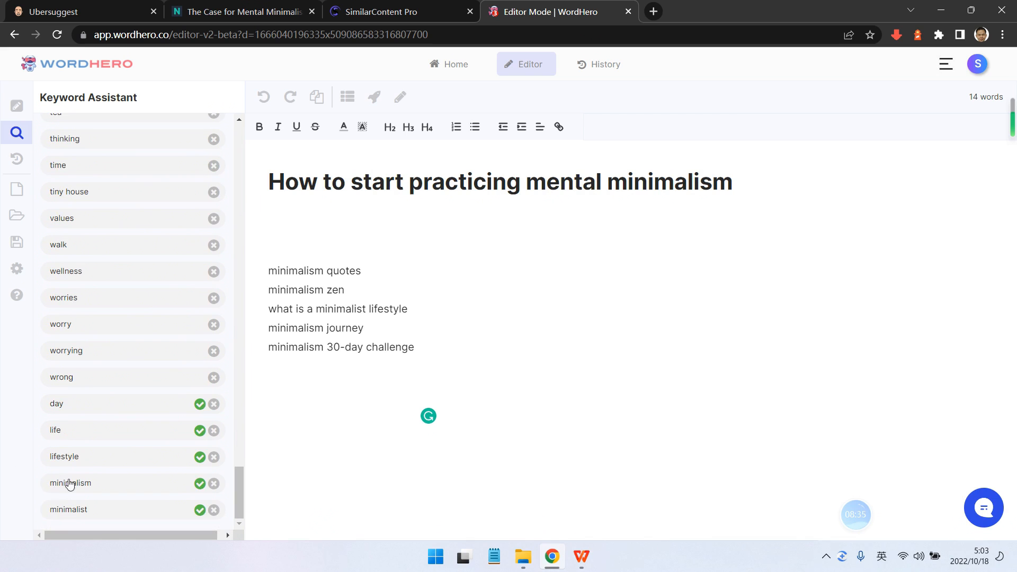
- Generate a blog outline for the article below the keywords in the body
scroll(243, 341, up, 20)
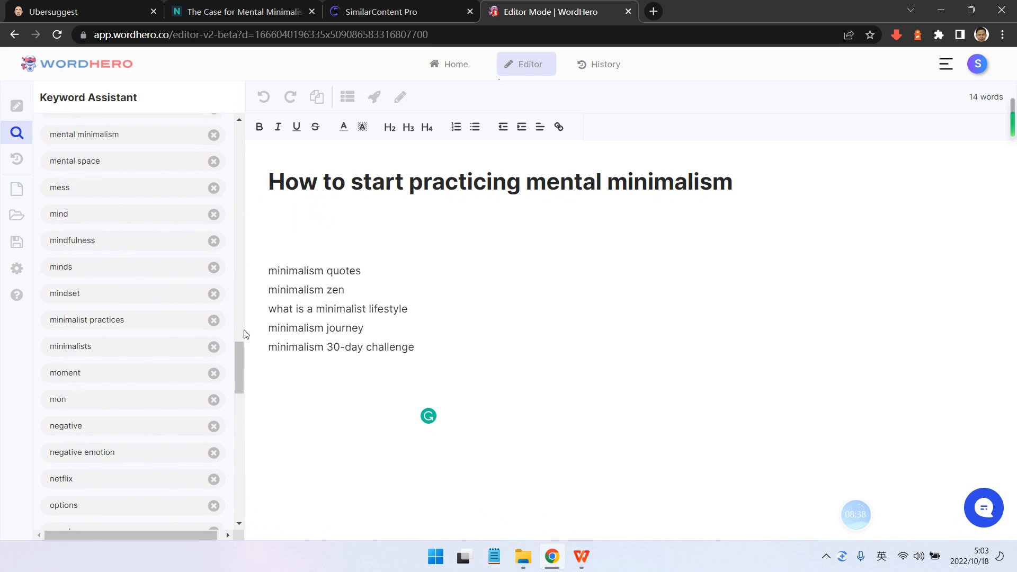
scroll(247, 223, up, 10)
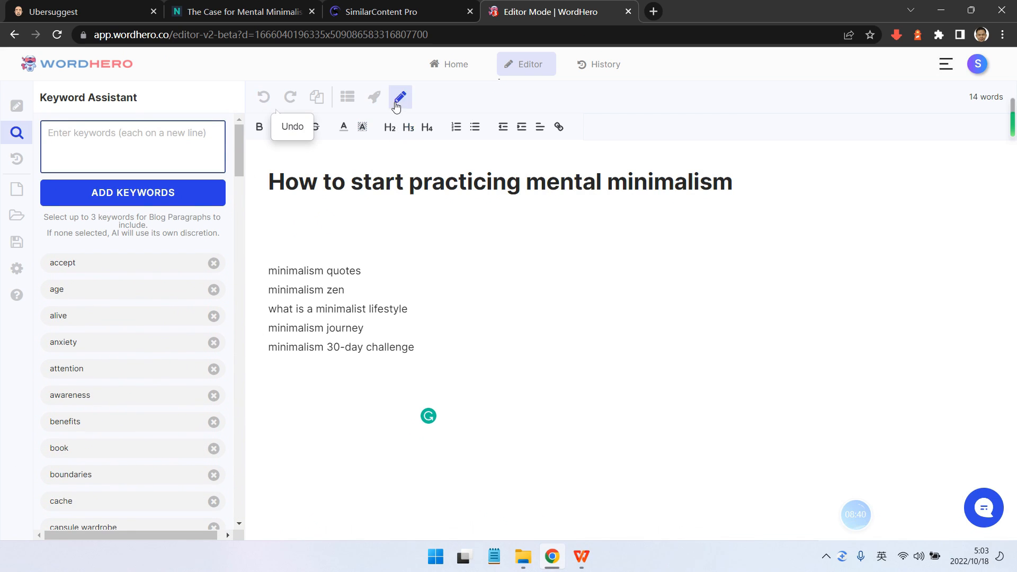
click(348, 100)
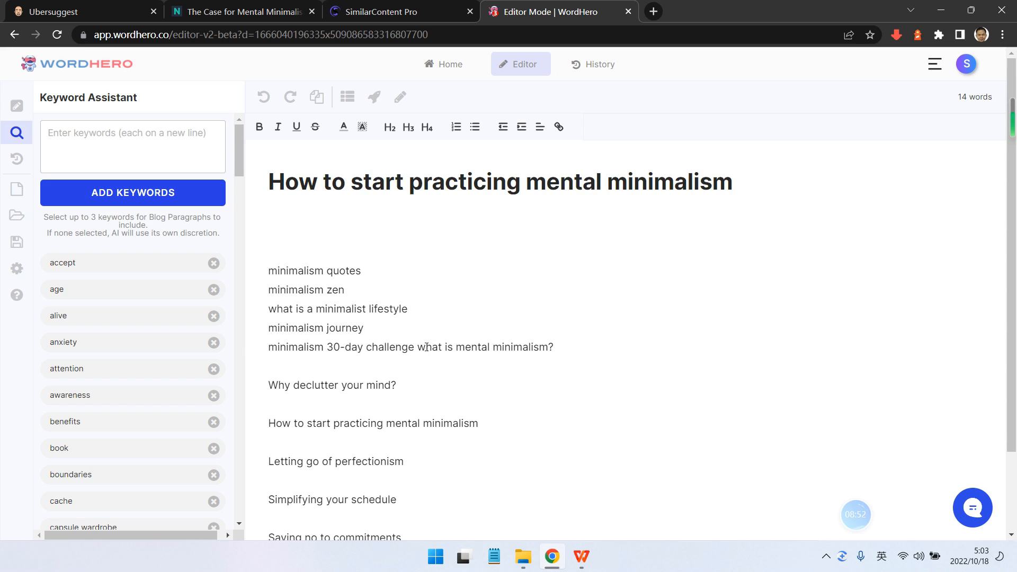
- Move "what is mental minimalism?" onto its own line, with a blank line separating it from the keywords above
key(Return)
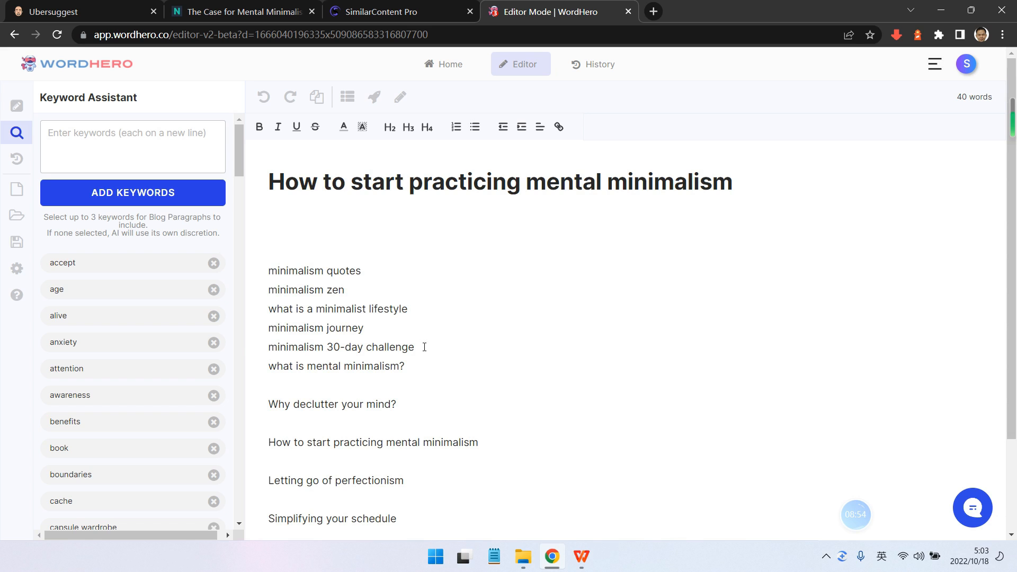
click(267, 366)
key(Return)
scroll(294, 355, down, 3)
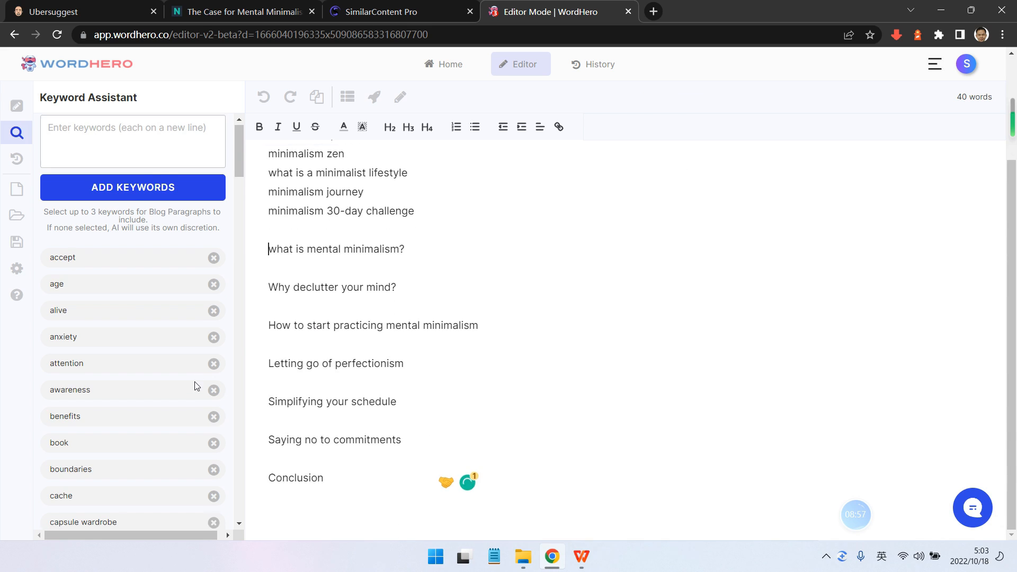
- Examine the Keyword Assistant list for the keywords marked as already used in the article
scroll(192, 391, down, 20)
scroll(245, 366, down, 20)
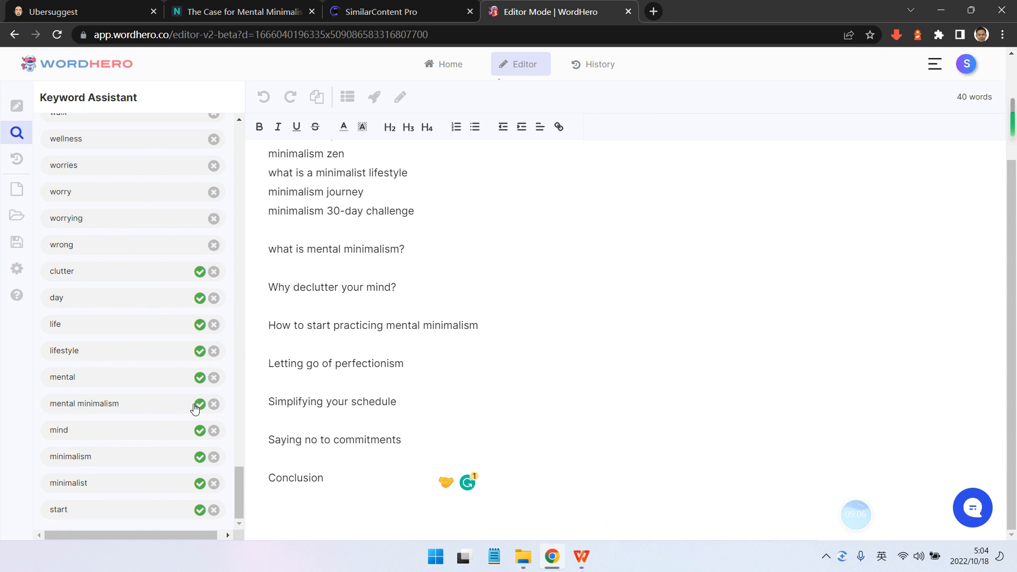
scroll(197, 400, up, 9)
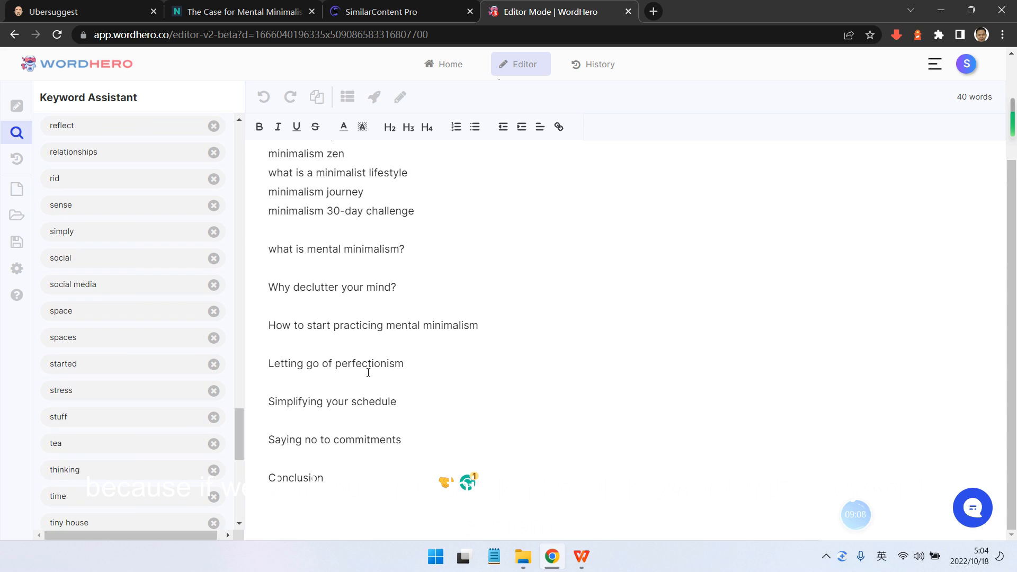
scroll(216, 411, down, 9)
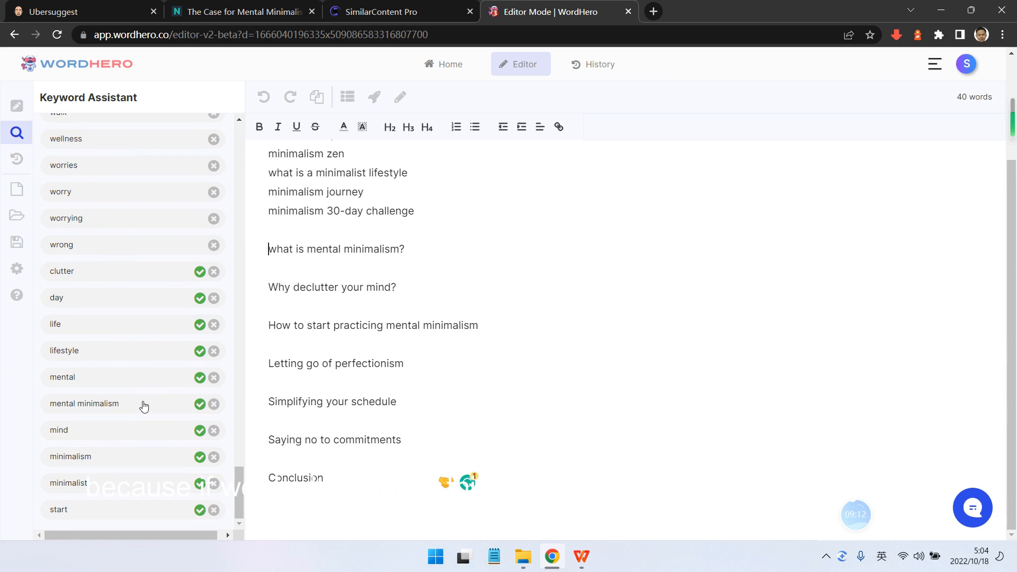
scroll(105, 265, up, 3)
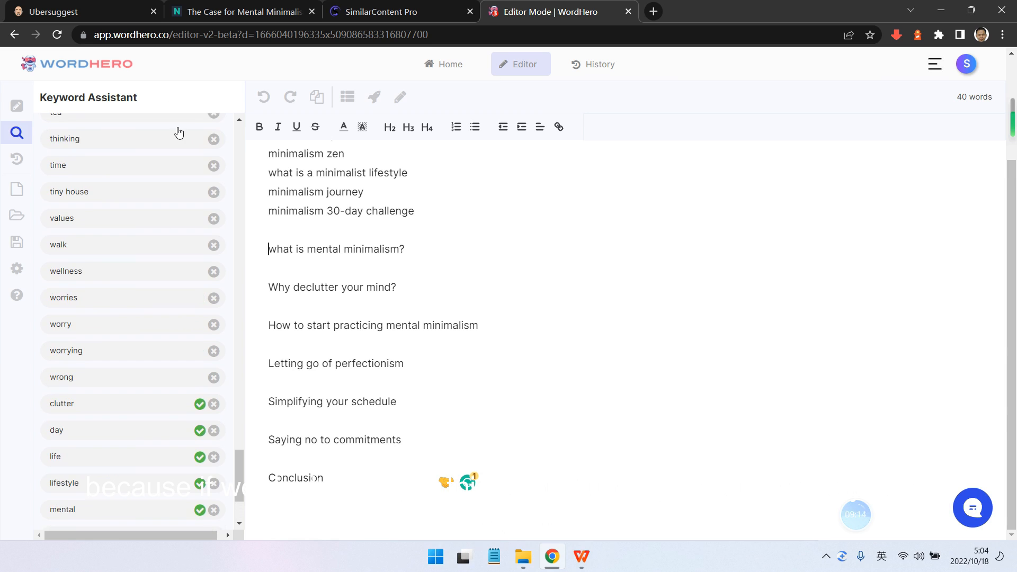
scroll(127, 310, down, 3)
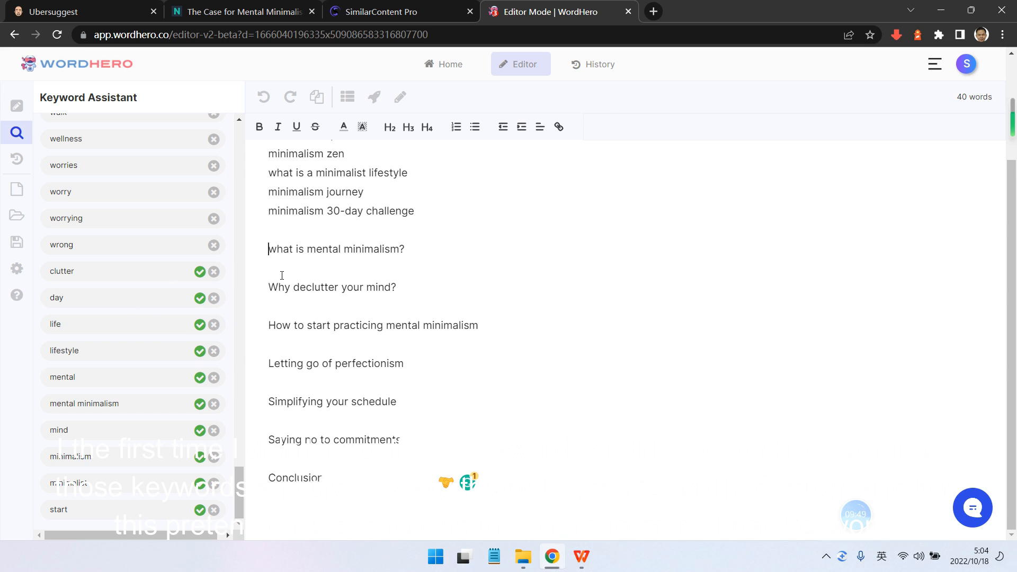
- Capitalize the first letter of the outline heading "what is mental minimalism?"
drag(275, 249, 269, 249)
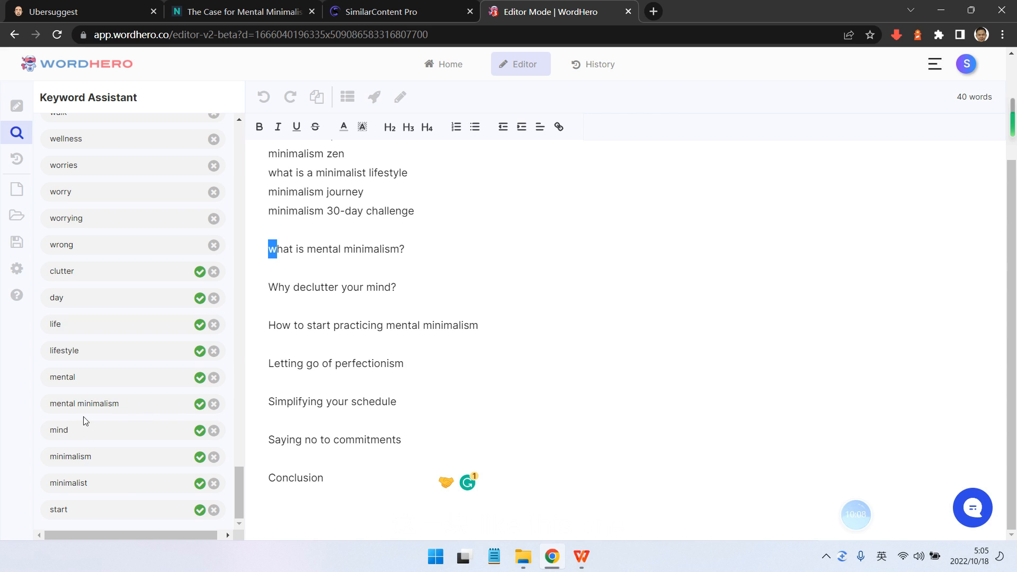
scroll(141, 465, up, 9)
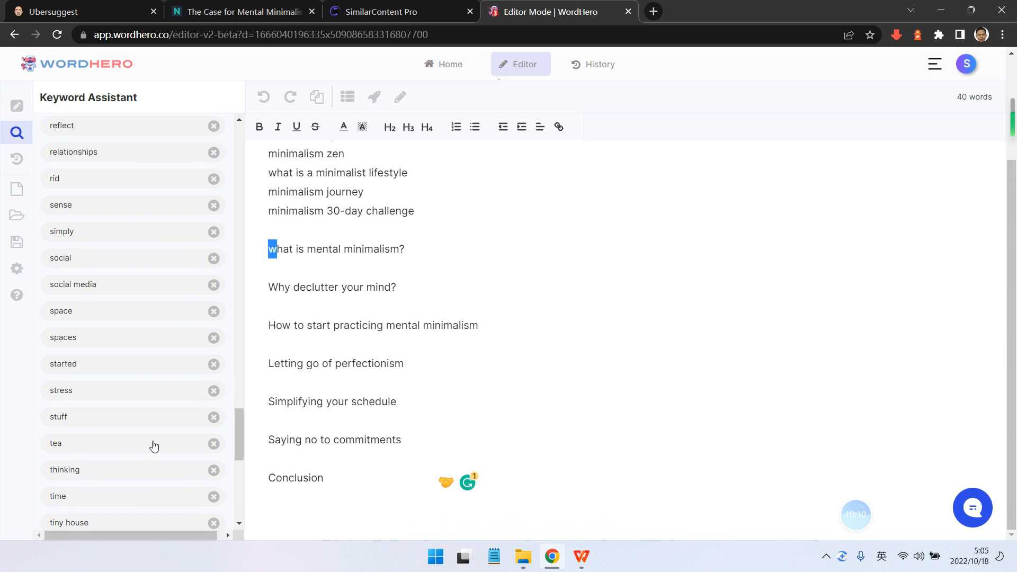
text(W)
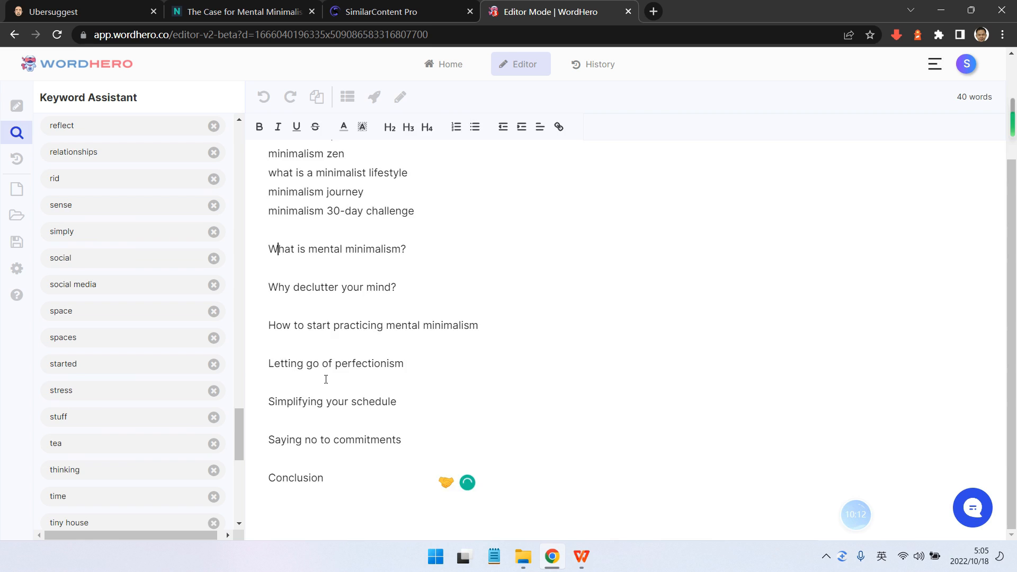
- Switch to SimilarContent Pro and open the "mental minimalism" project from the saved projects
scroll(326, 380, up, 3)
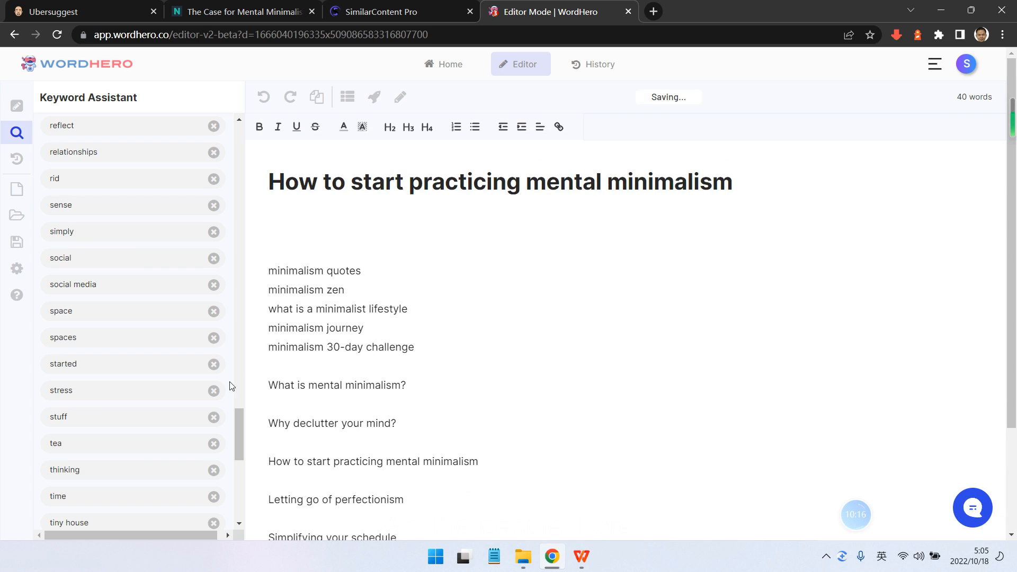
scroll(213, 387, up, 10)
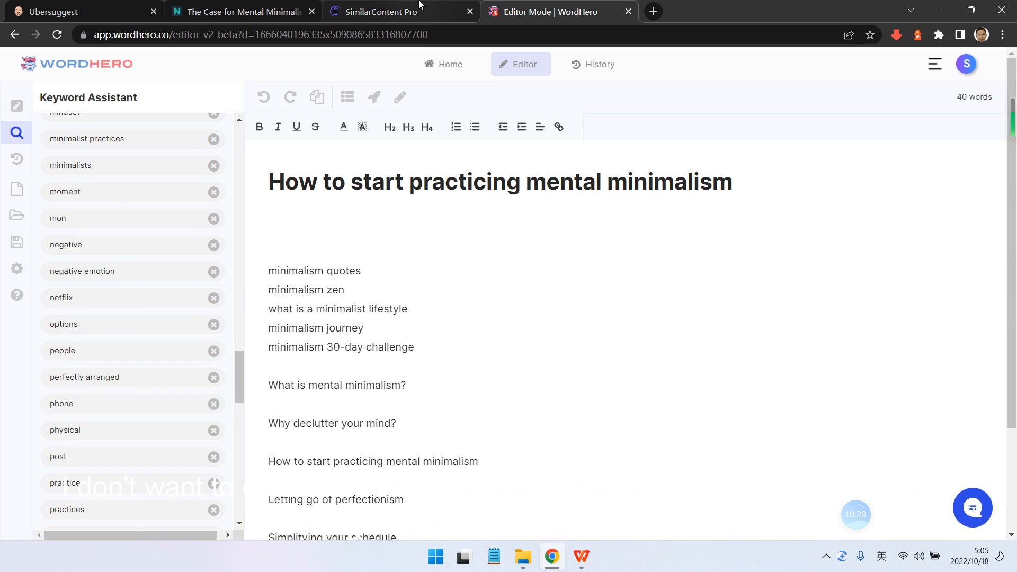
click(371, 12)
scroll(79, 137, up, 2)
click(84, 134)
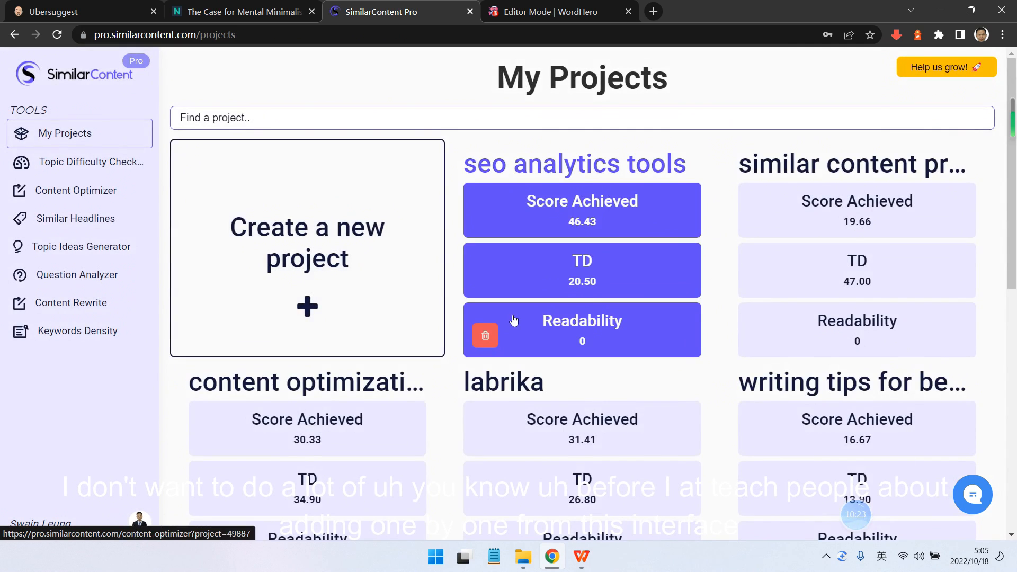
scroll(618, 452, down, 10)
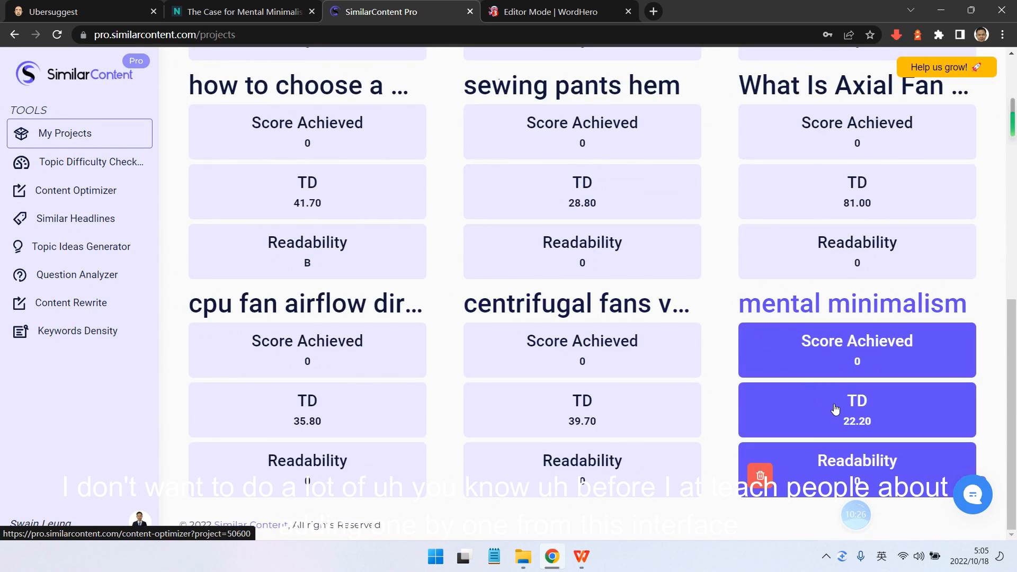
click(835, 409)
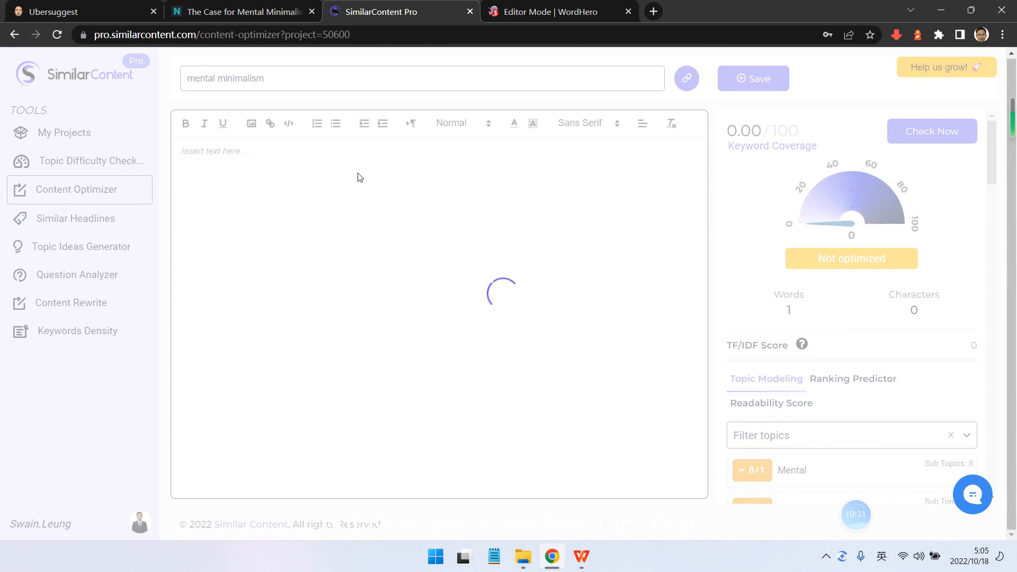
- Return to WordHero and remove the check-marked keywords, from start back up to clutter, from the Keyword Assistant list
click(524, 14)
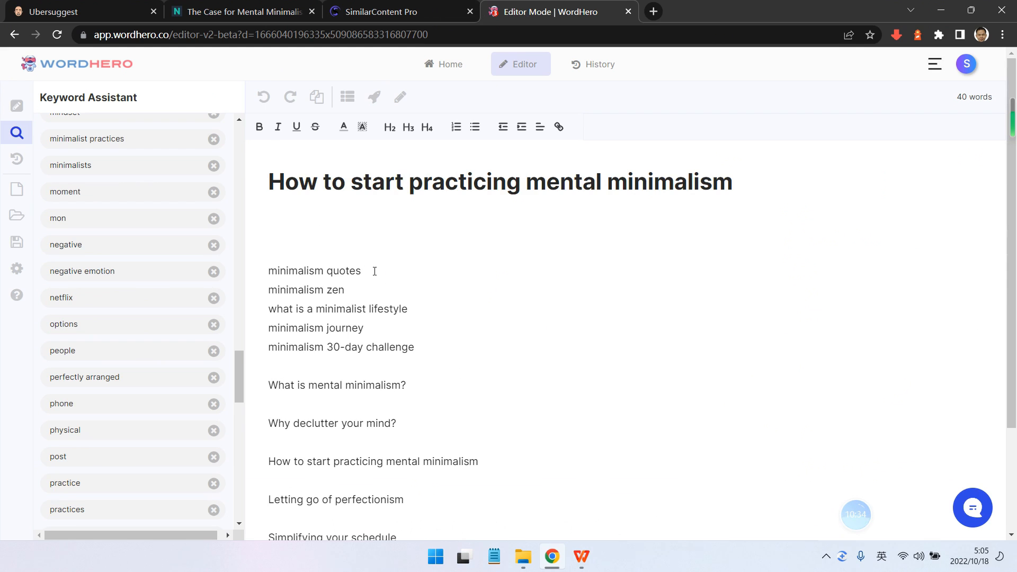
scroll(375, 271, down, 2)
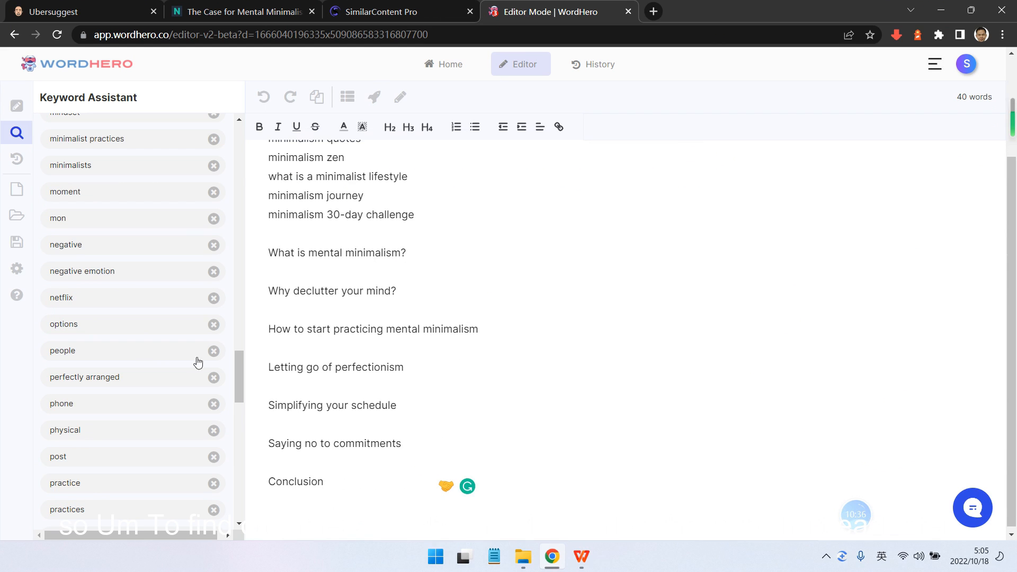
scroll(218, 360, up, 15)
scroll(227, 370, down, 10)
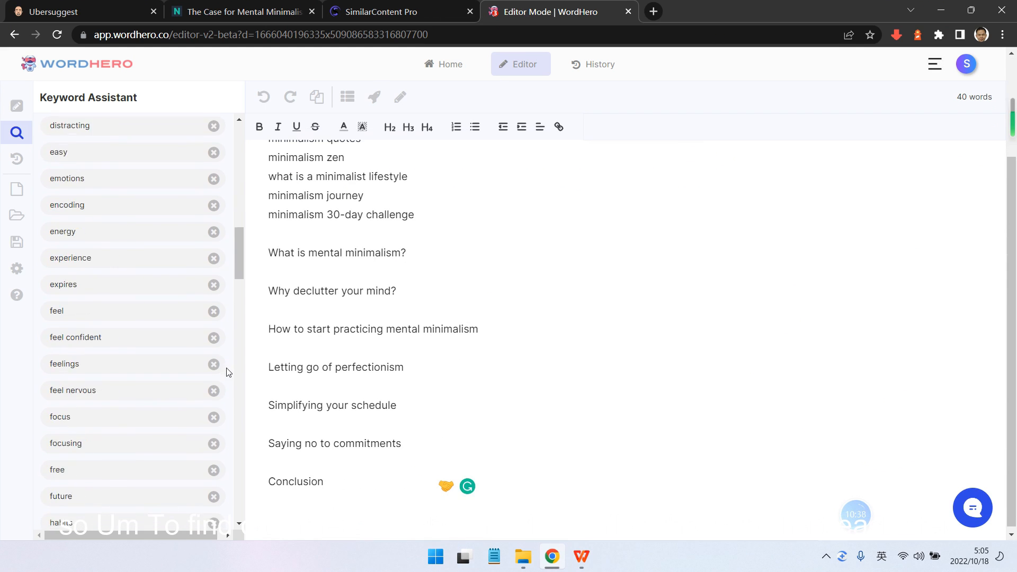
drag(236, 347, 247, 505)
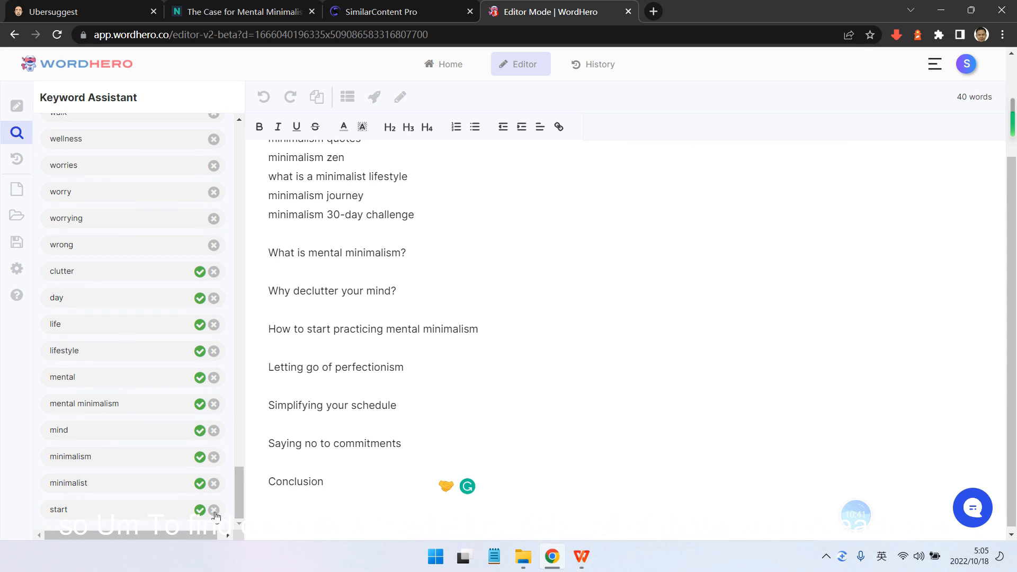
click(214, 510)
click(215, 511)
click(216, 511)
click(215, 510)
click(215, 510)
click(215, 510)
click(215, 510)
click(215, 510)
click(215, 511)
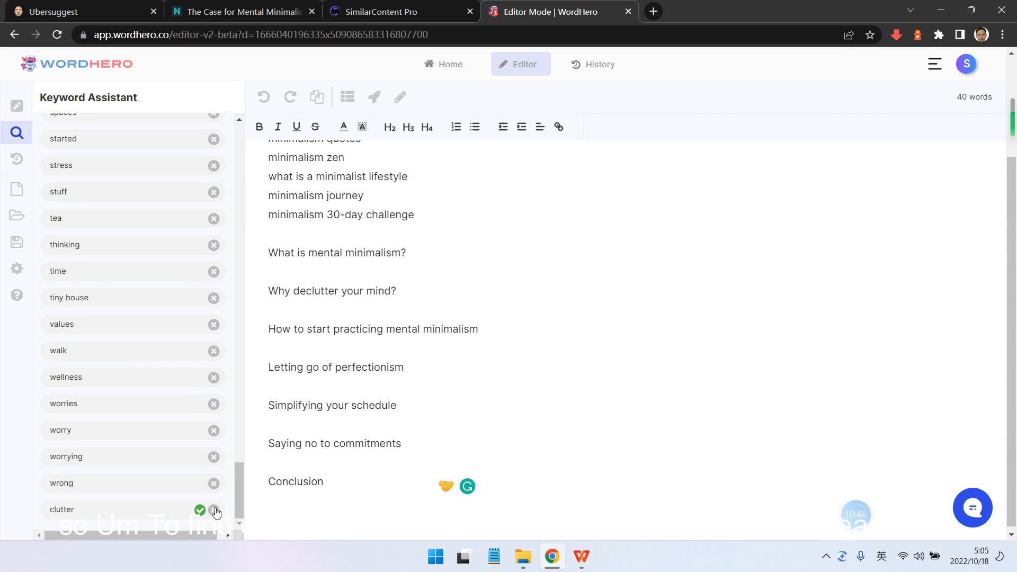
click(215, 510)
- Look through the remaining keywords in the Keyword Assistant list and clear the accidental page selection
drag(236, 500, 250, 145)
scroll(277, 318, down, 1)
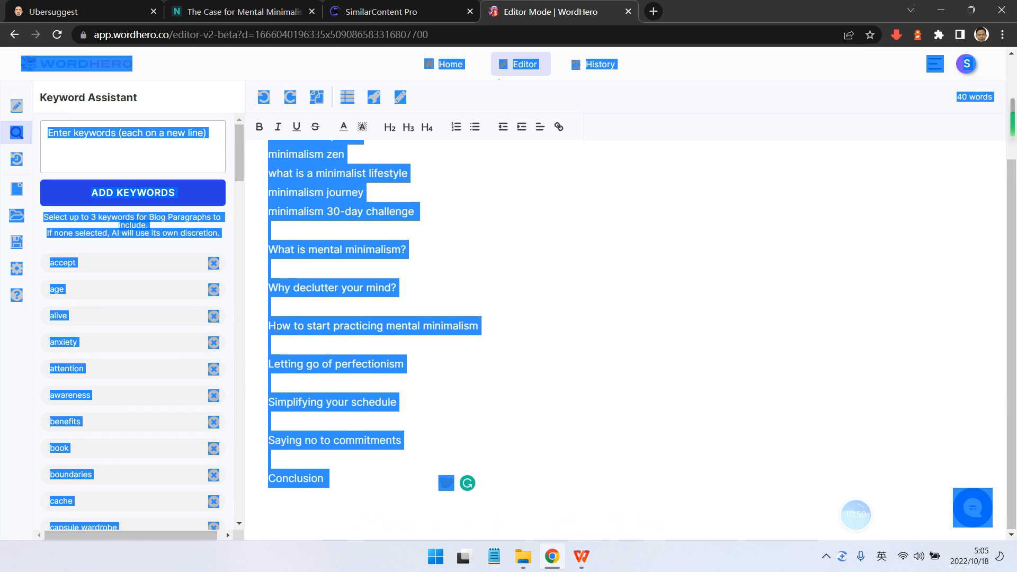
click(276, 327)
scroll(212, 314, up, 3)
scroll(212, 314, down, 3)
drag(240, 171, 226, 532)
scroll(134, 416, up, 7)
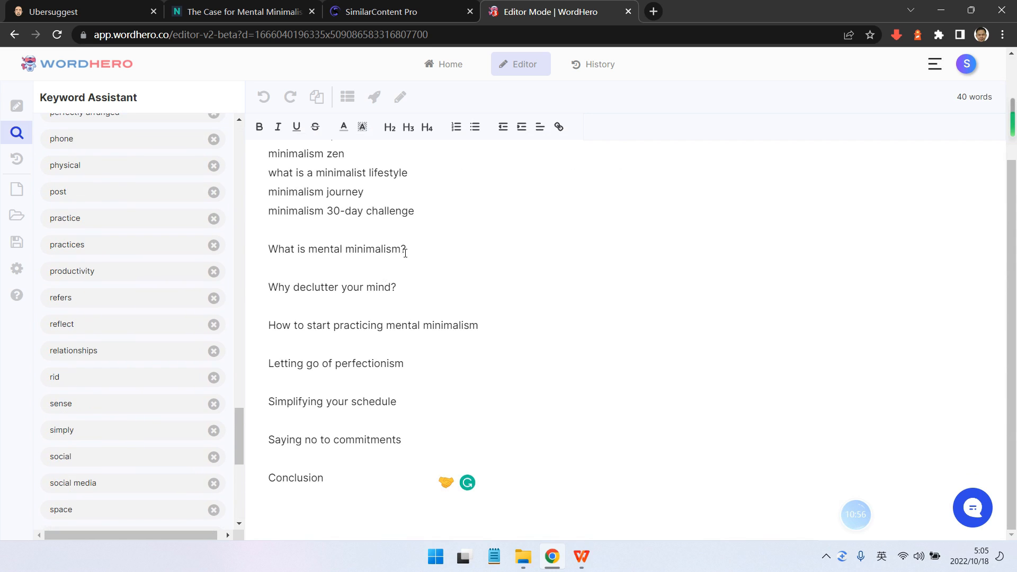
- Generate the blog text for the outline heading "What is mental minimalism?" and check the article's word count
drag(406, 251, 260, 249)
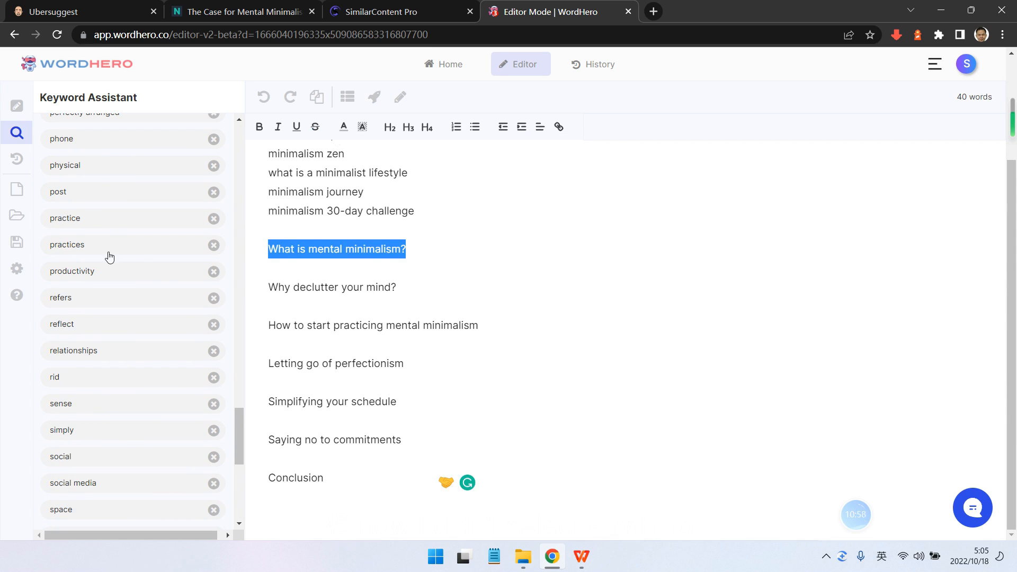
scroll(67, 321, up, 1)
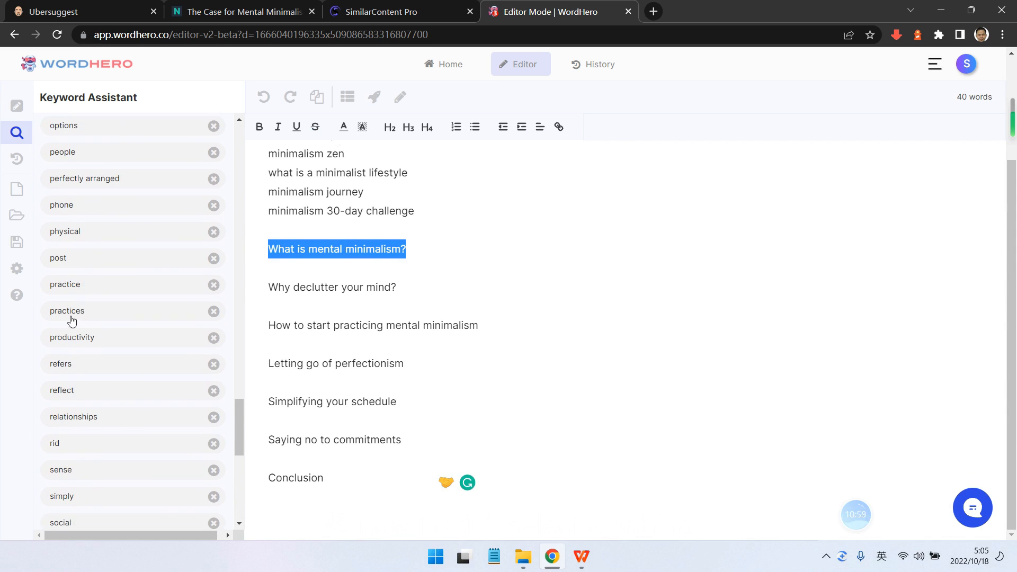
click(376, 98)
scroll(419, 318, up, 3)
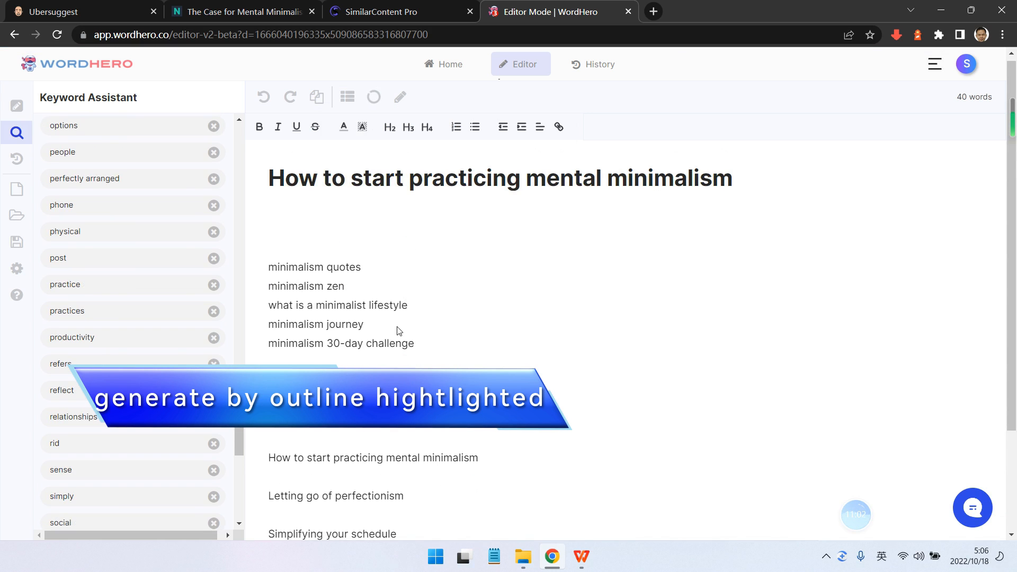
scroll(399, 331, down, 3)
scroll(399, 331, up, 2)
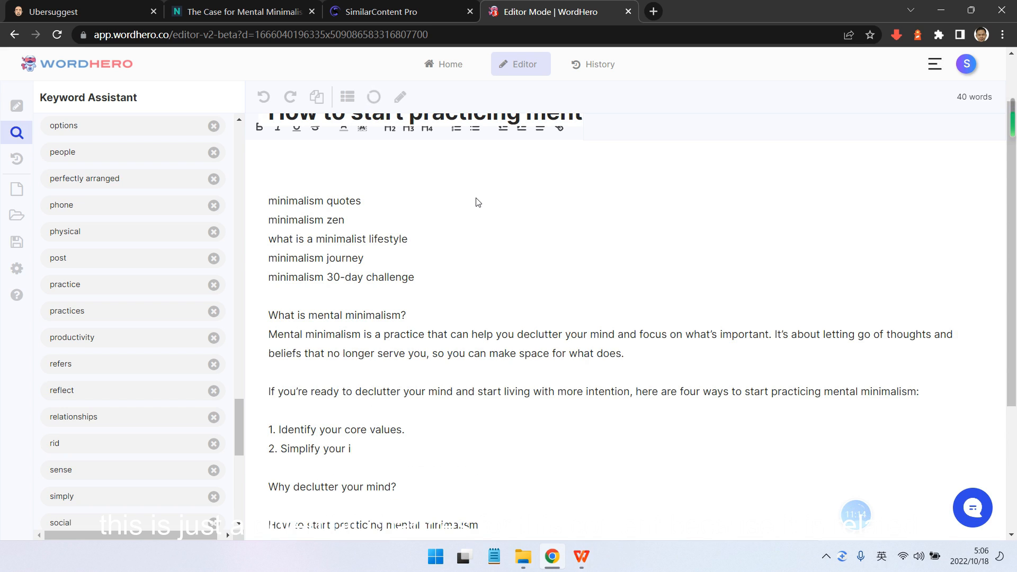
scroll(406, 296, down, 3)
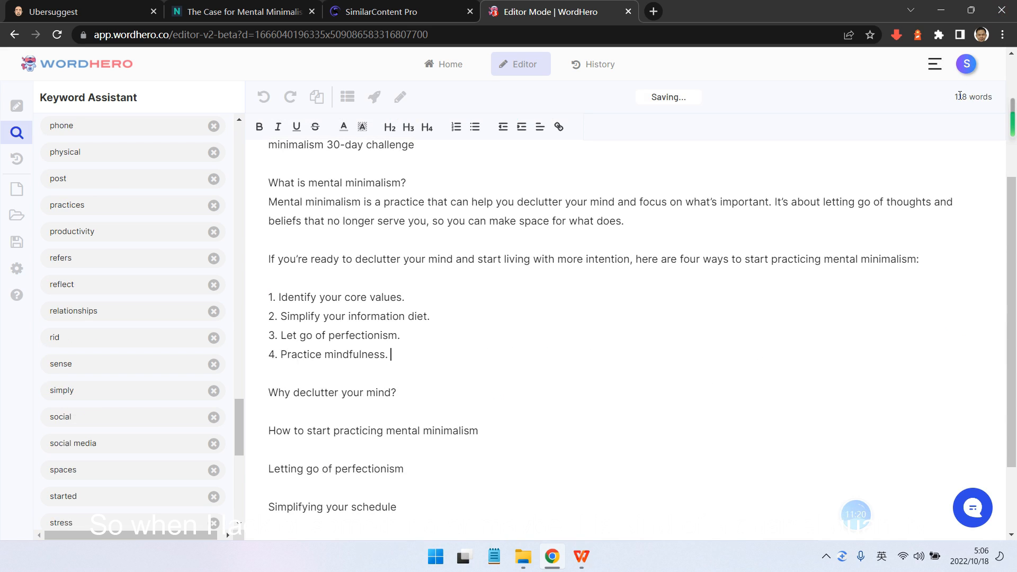
drag(948, 96, 979, 92)
click(872, 114)
scroll(367, 331, up, 3)
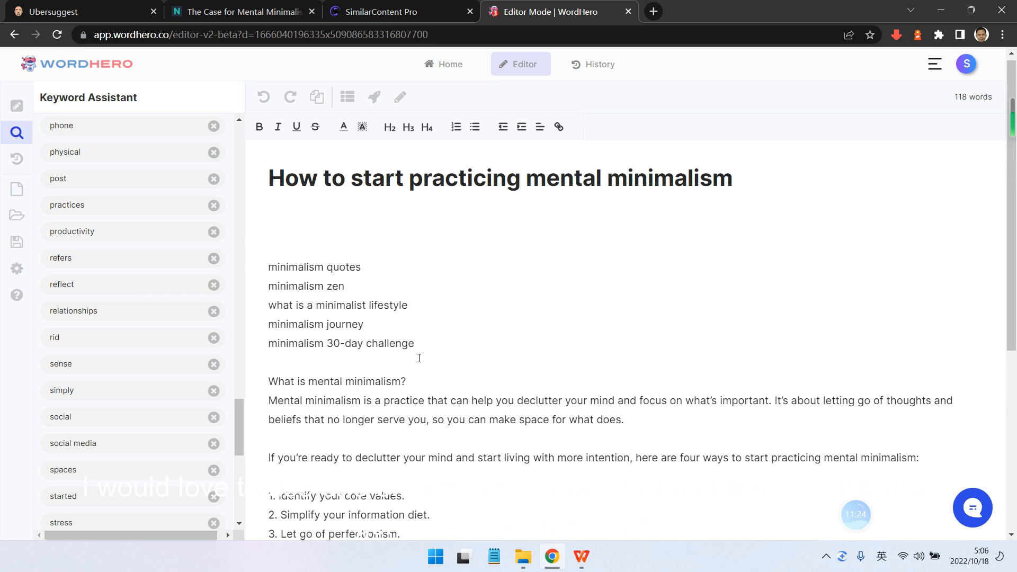
- Format "What is mental minimalism?" as an H2 heading and insert a blank line below it
drag(419, 358, 243, 354)
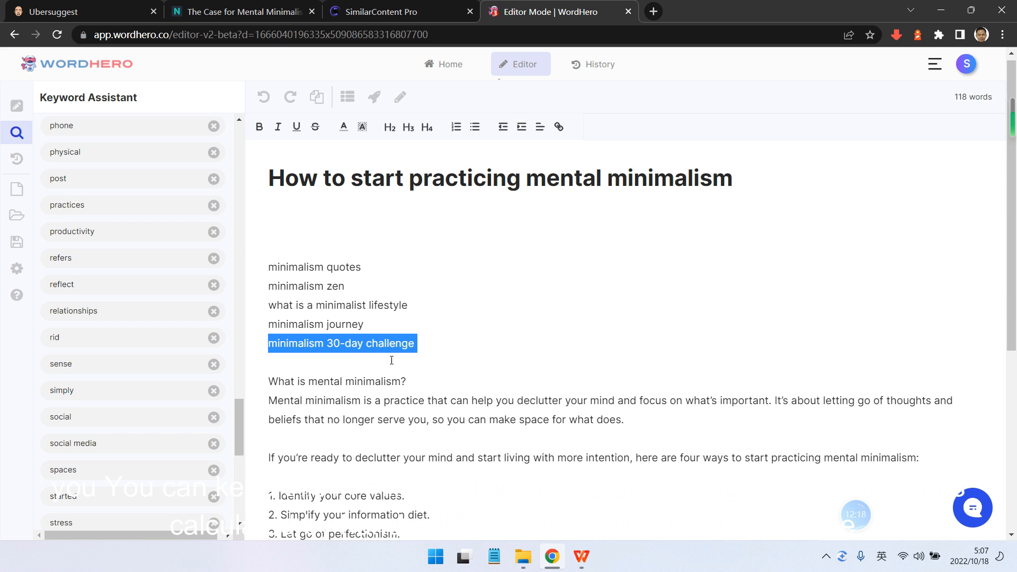
click(421, 362)
drag(419, 382, 263, 381)
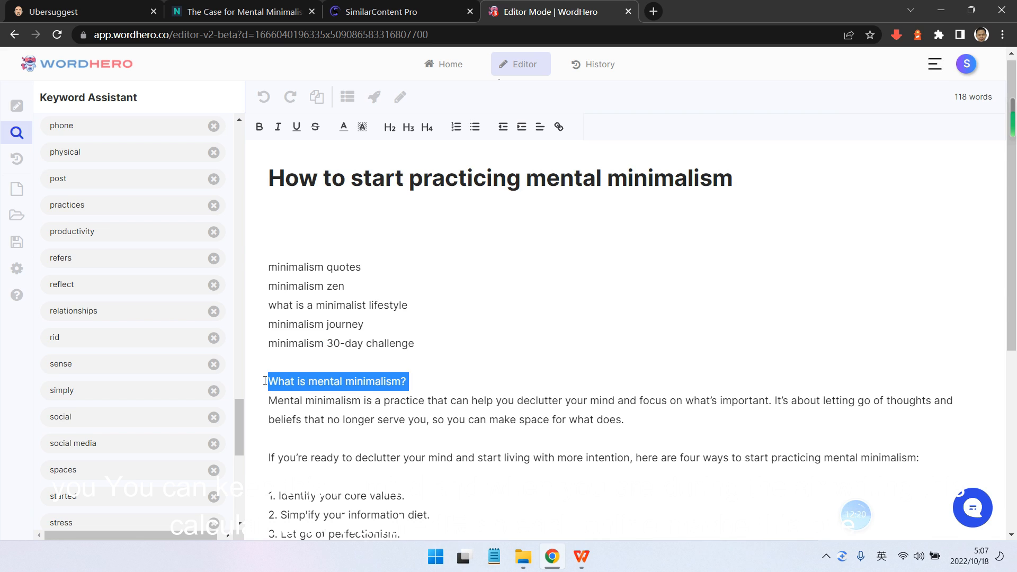
scroll(366, 371, down, 2)
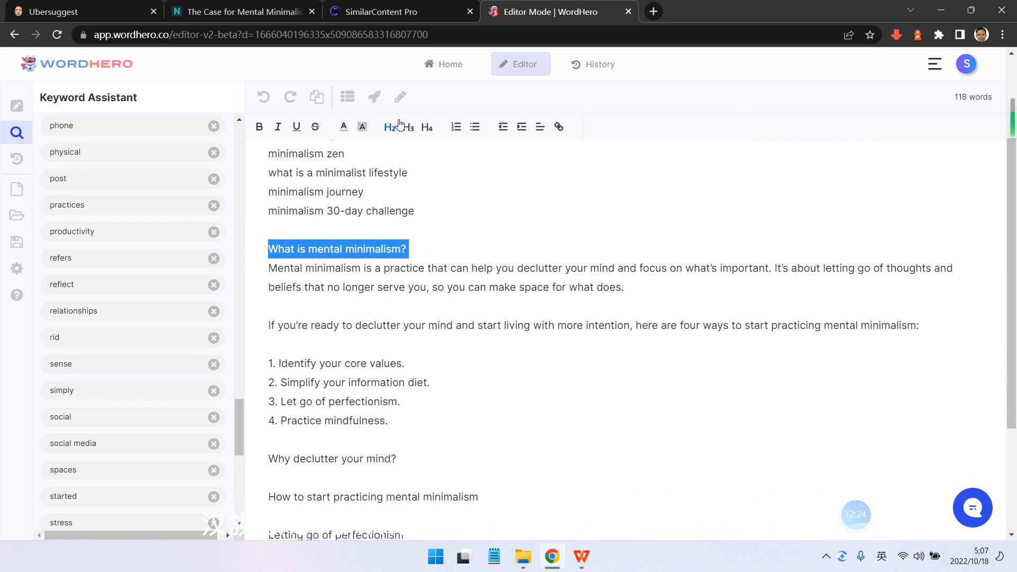
click(392, 127)
click(494, 247)
key(Right)
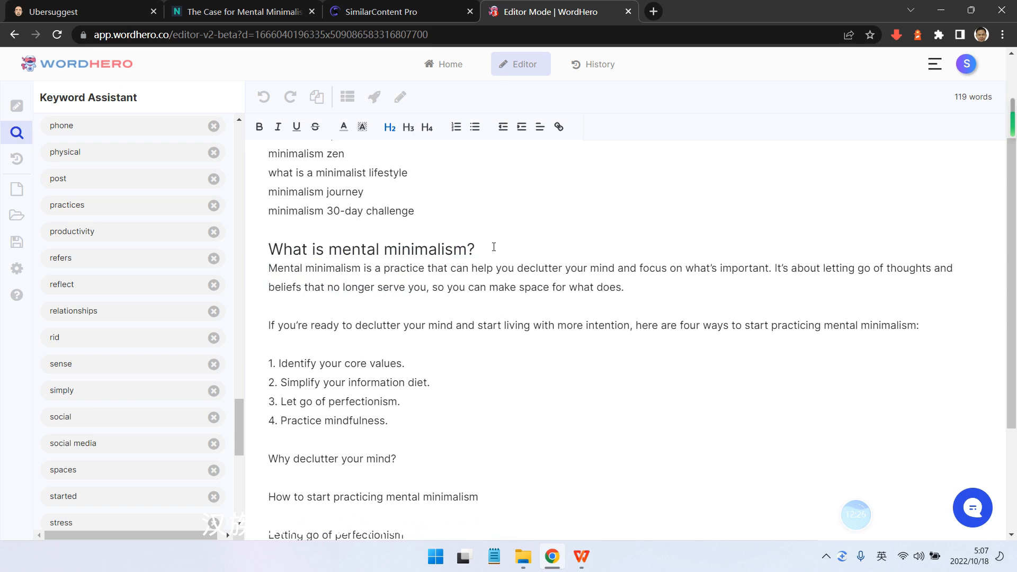
key(Return)
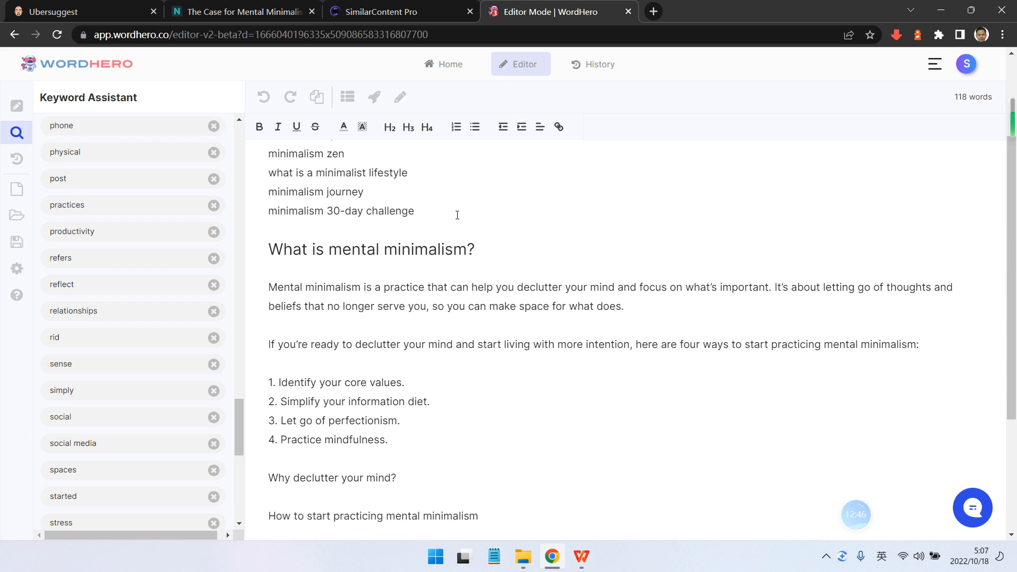
- Move the paragraph "If you're ready to declutter your mind" and its four-item list under "How to start practicing mental minimalism", followed by a blank line
scroll(450, 356, down, 3)
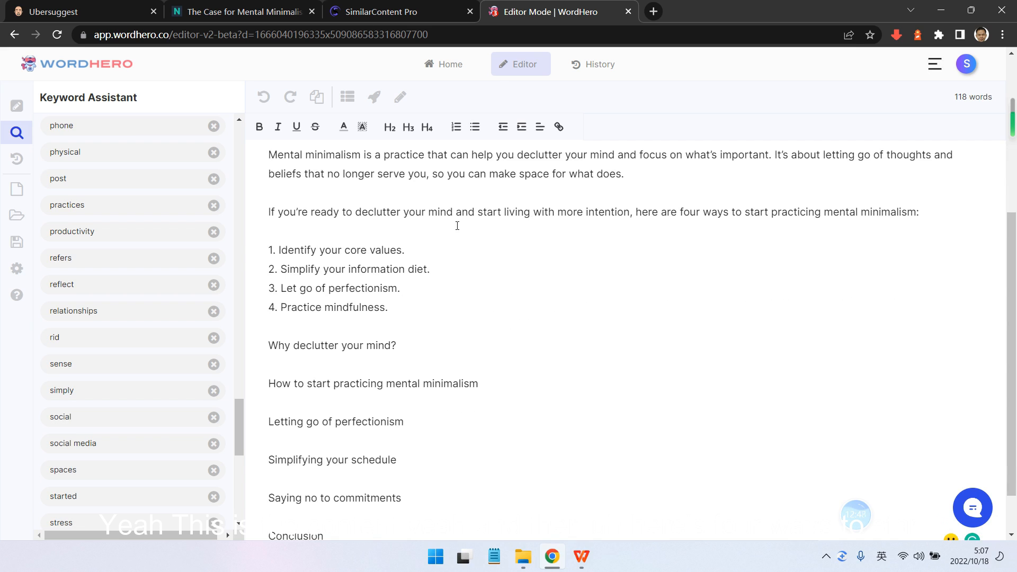
drag(399, 346, 259, 346)
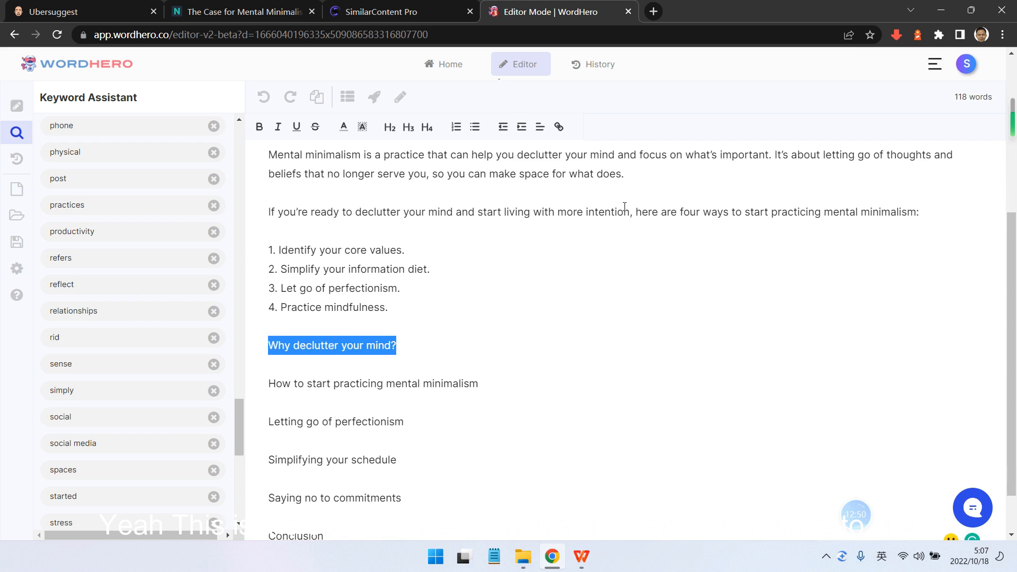
scroll(471, 257, up, 1)
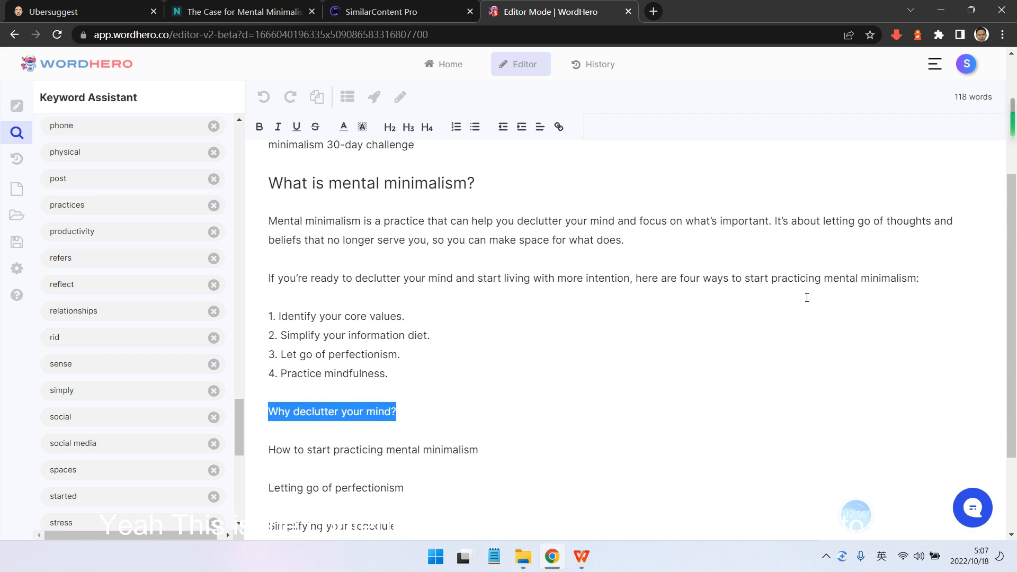
scroll(342, 424, down, 1)
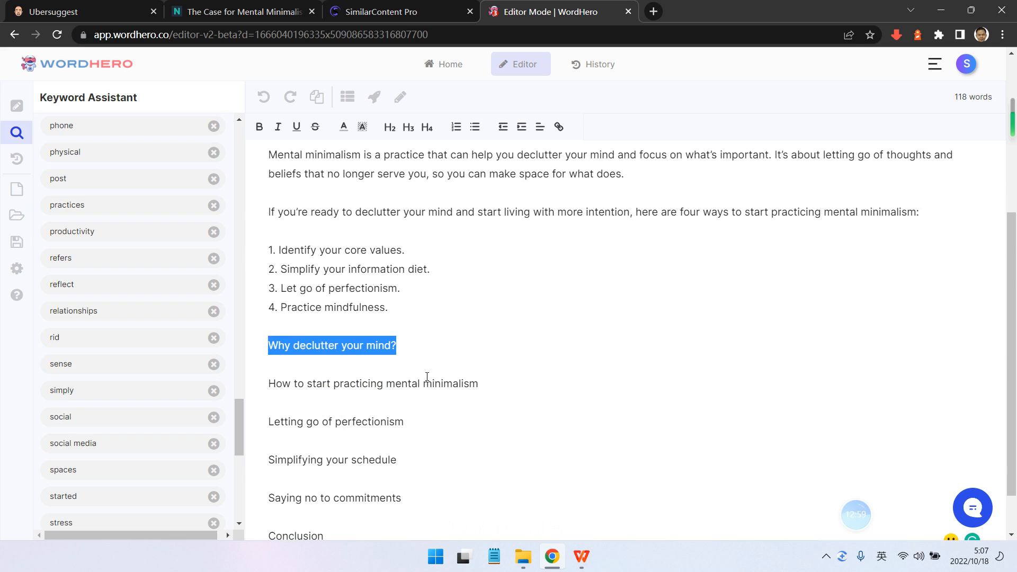
scroll(431, 375, up, 1)
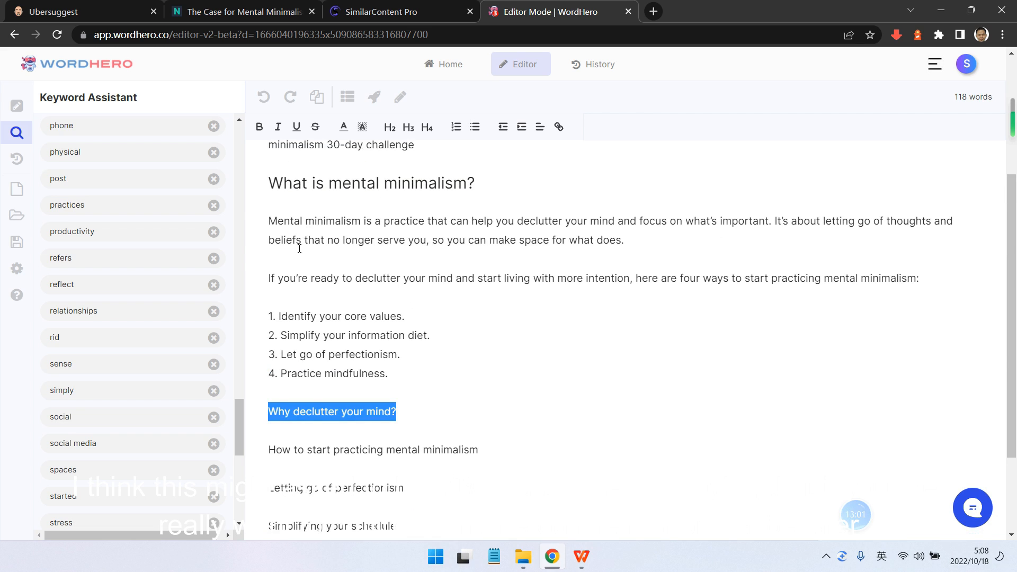
drag(282, 267, 443, 375)
key(ctrl+c)
key(BackSpace)
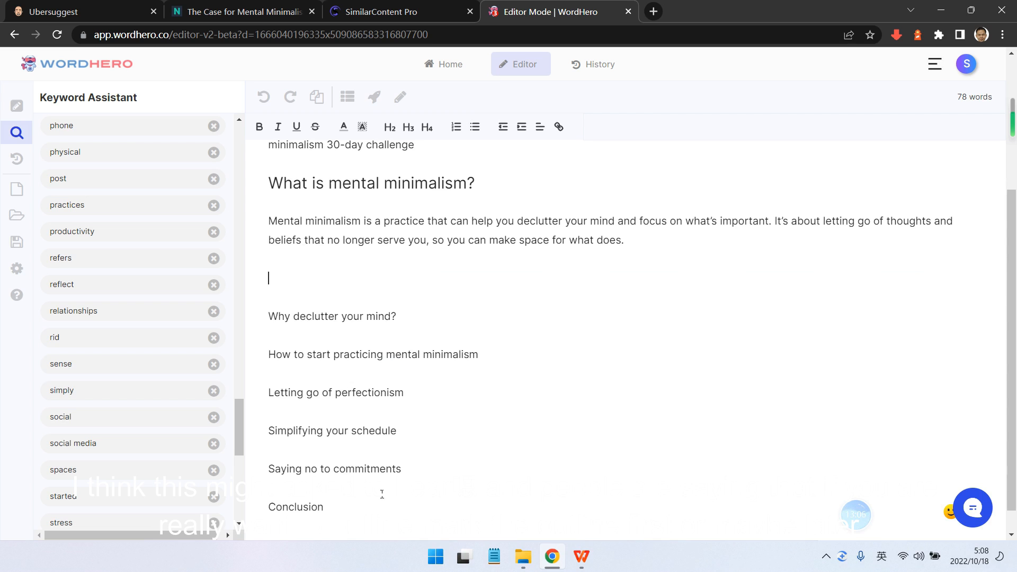
click(310, 371)
key(ctrl+v)
click(496, 360)
key(Return)
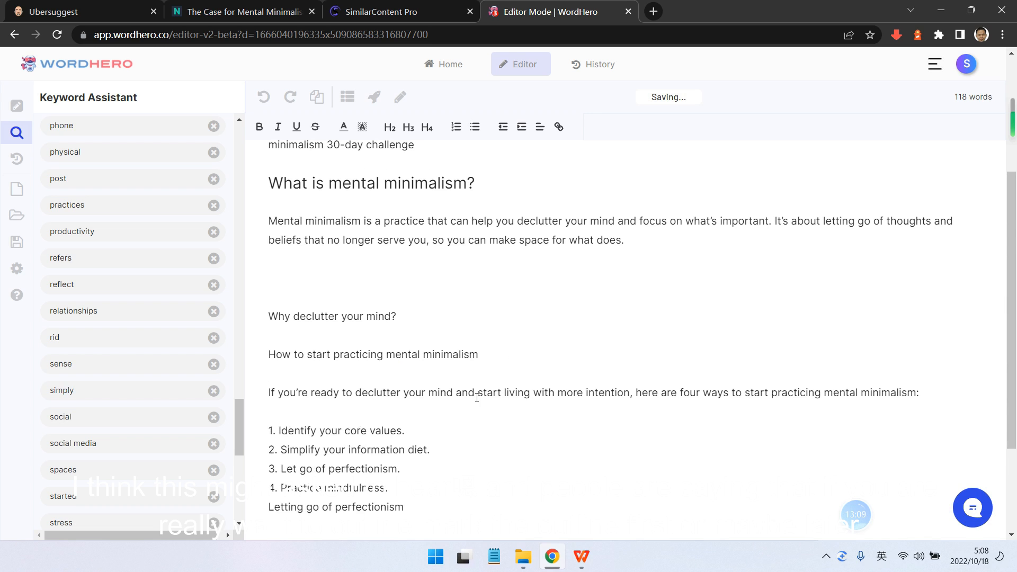
scroll(416, 370, down, 3)
click(419, 349)
key(Return)
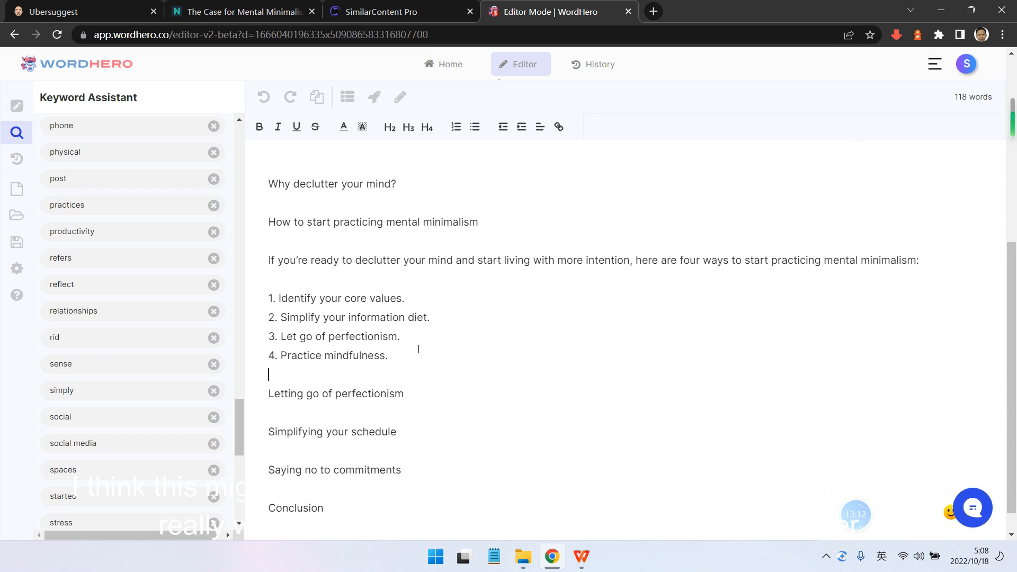
- Generate the blog text for the outline heading "Why declutter your mind?"
scroll(421, 329, up, 4)
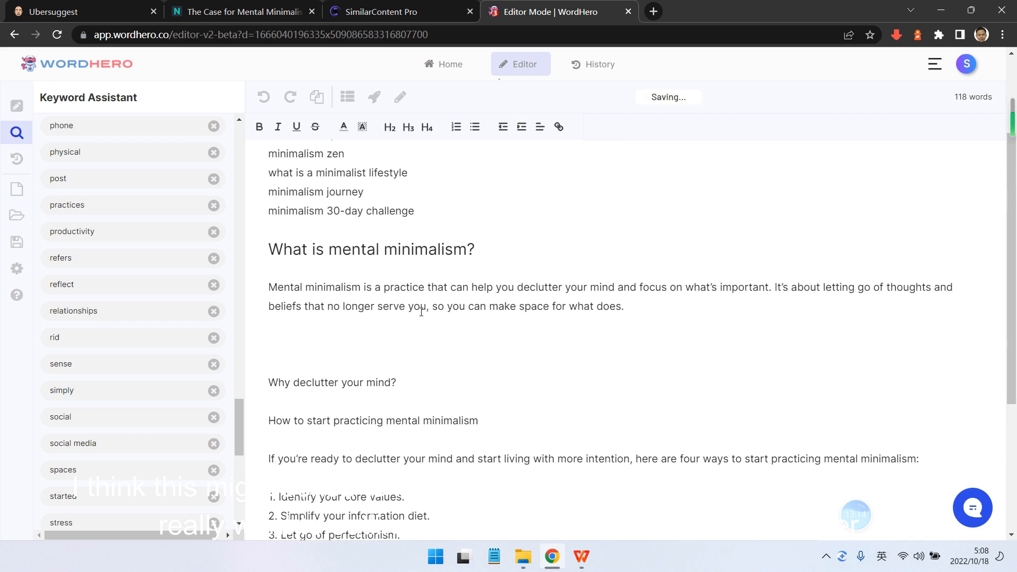
drag(499, 233, 383, 249)
drag(288, 267, 270, 254)
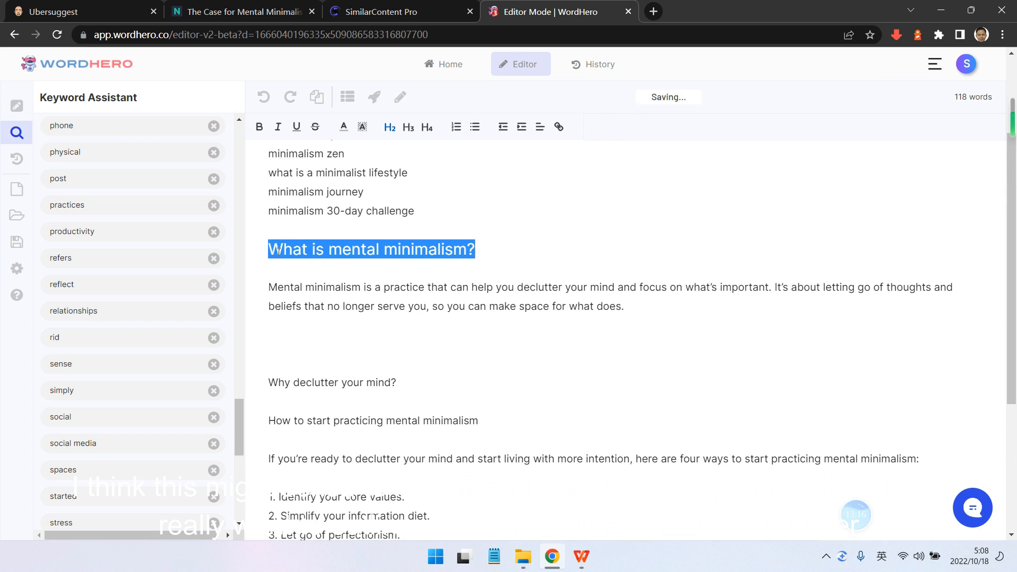
click(393, 384)
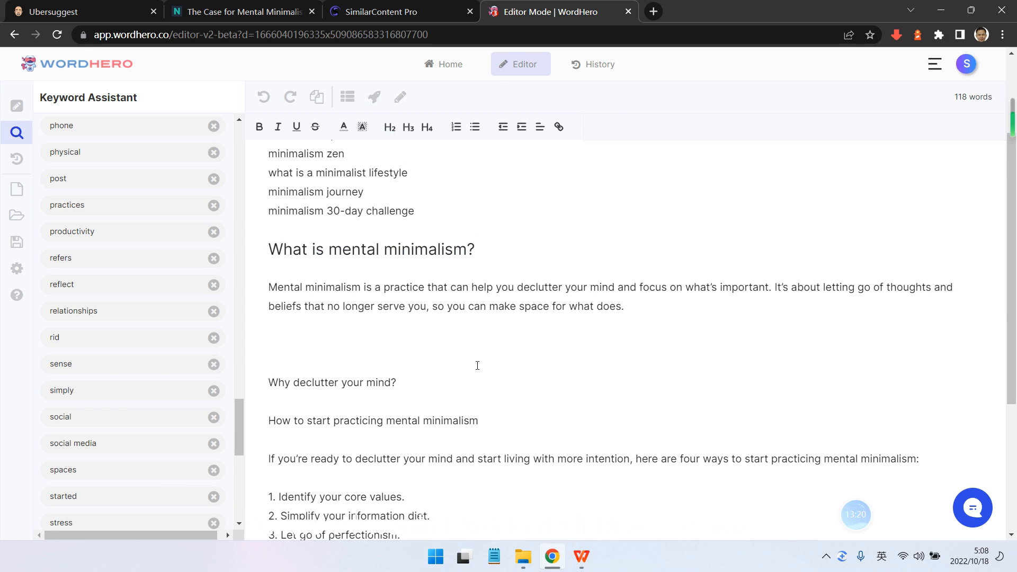
drag(424, 379, 251, 387)
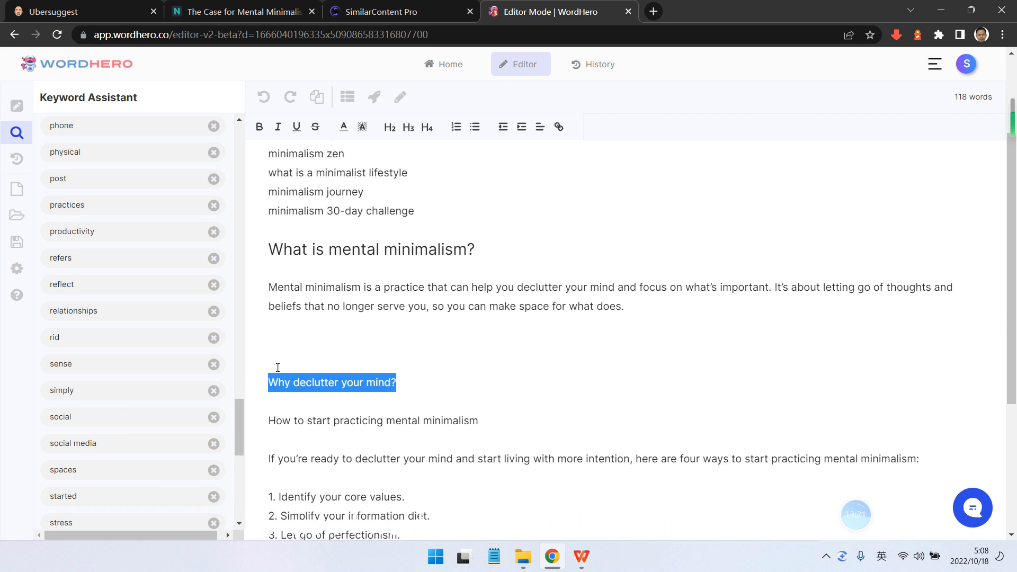
click(375, 97)
scroll(424, 273, down, 2)
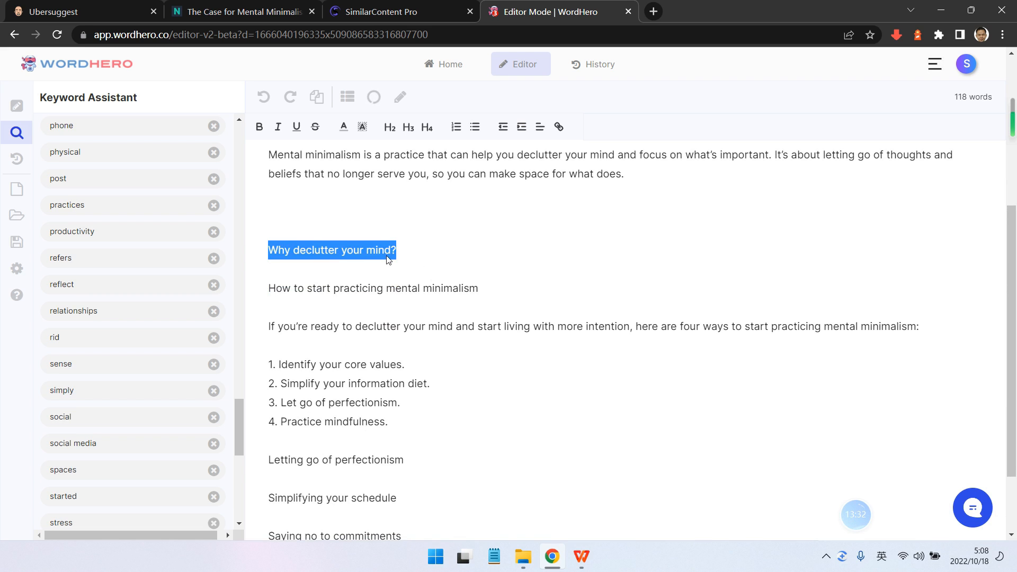
scroll(419, 260, up, 2)
scroll(450, 389, down, 1)
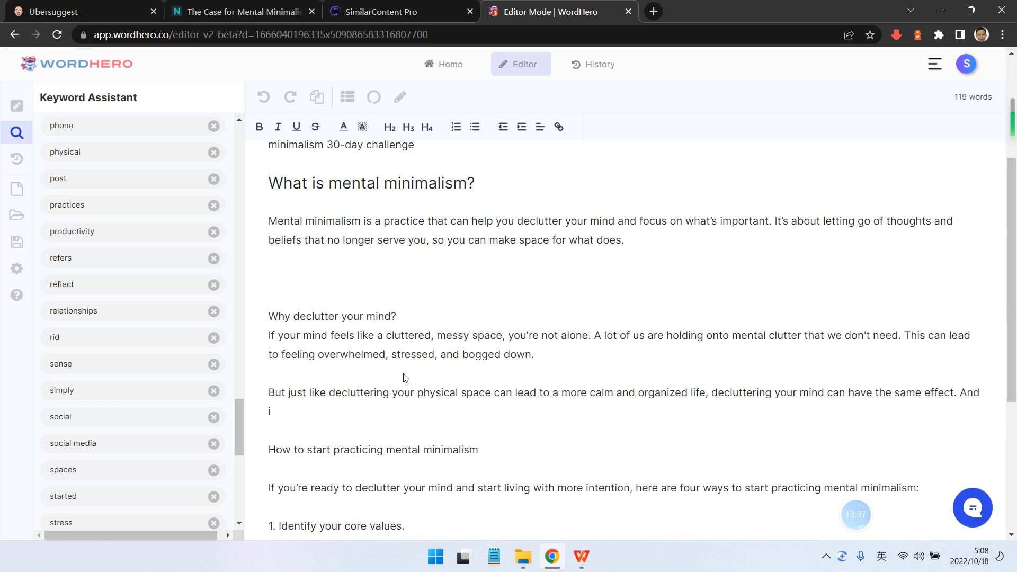
scroll(418, 371, down, 4)
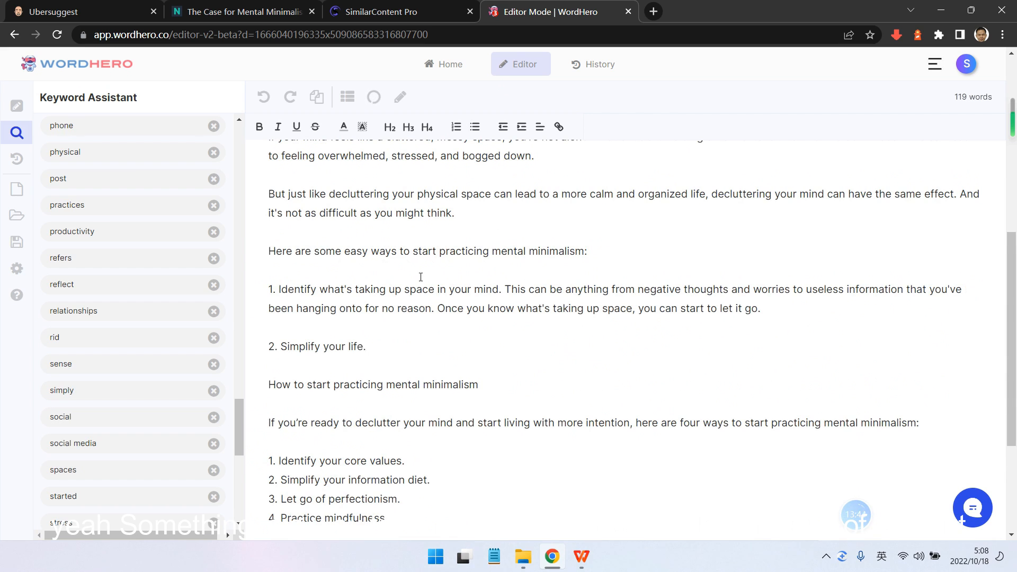
- Move the items "Identify what's taking up space in your mind" and "Simplify your life" below the "Practice mindfulness" list item
drag(369, 347, 260, 295)
key(ctrl+c)
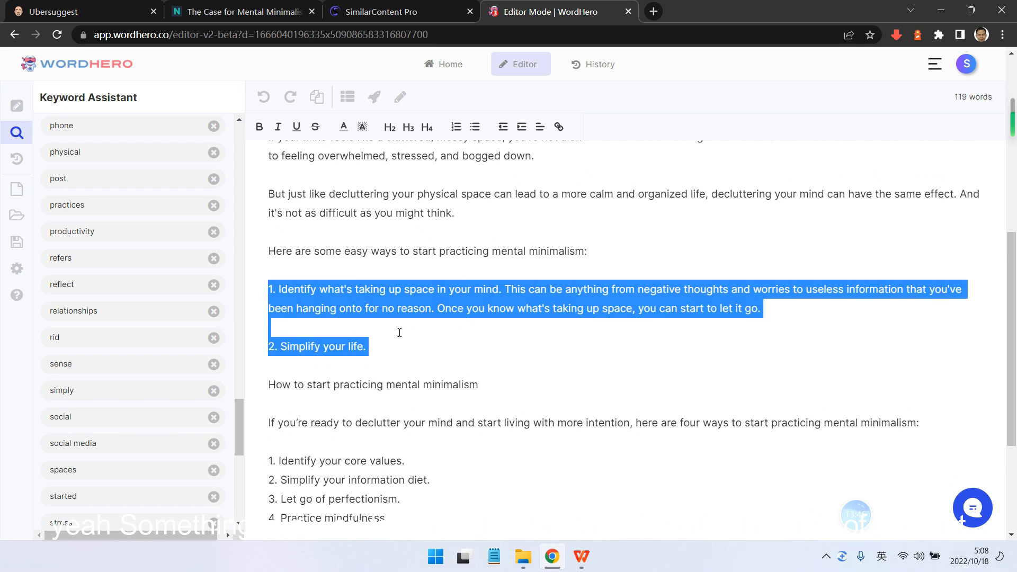
key(BackSpace)
click(420, 467)
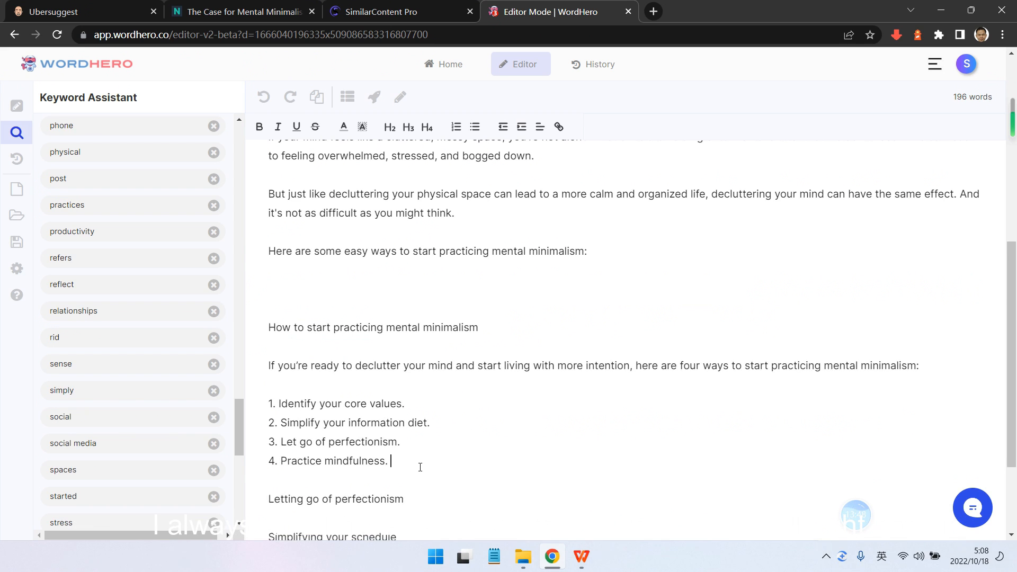
key(Return)
key(ctrl+v)
- Review the check-marked keywords in the Keyword Assistant list and the text under "Why declutter your mind?"
scroll(414, 434, down, 3)
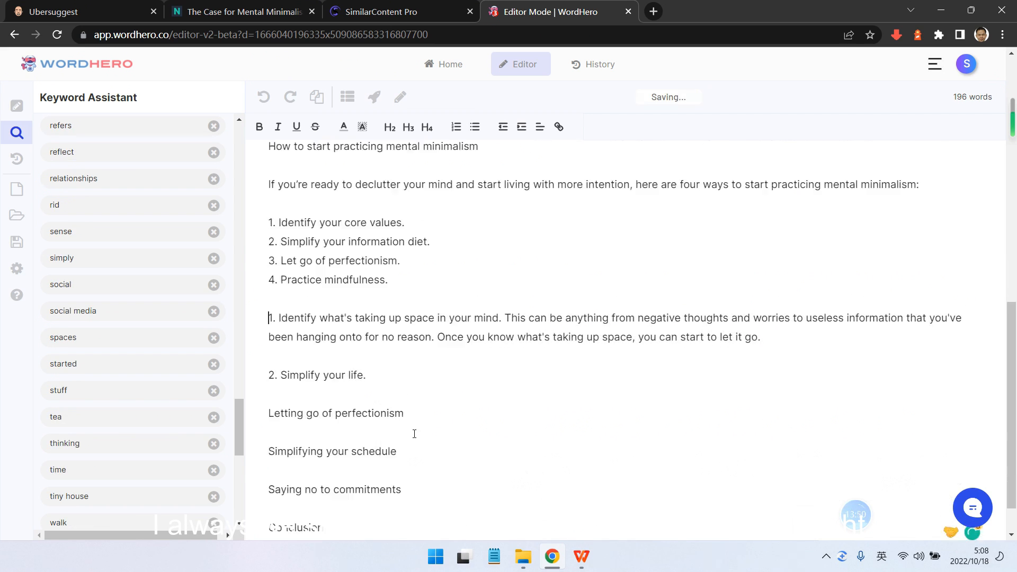
scroll(210, 433, down, 4)
scroll(211, 431, down, 4)
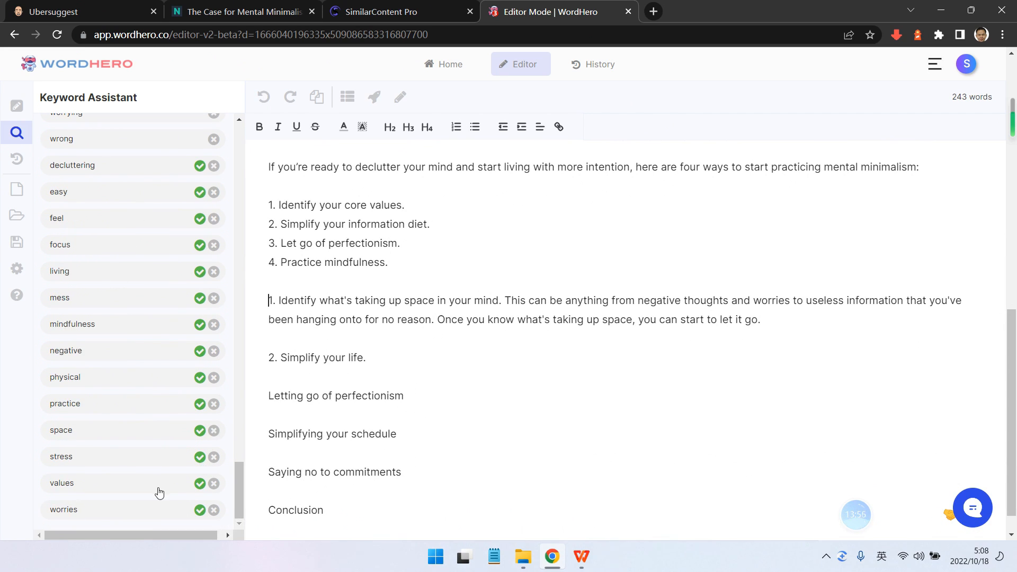
scroll(161, 491, down, 2)
scroll(181, 470, up, 1)
scroll(186, 461, down, 1)
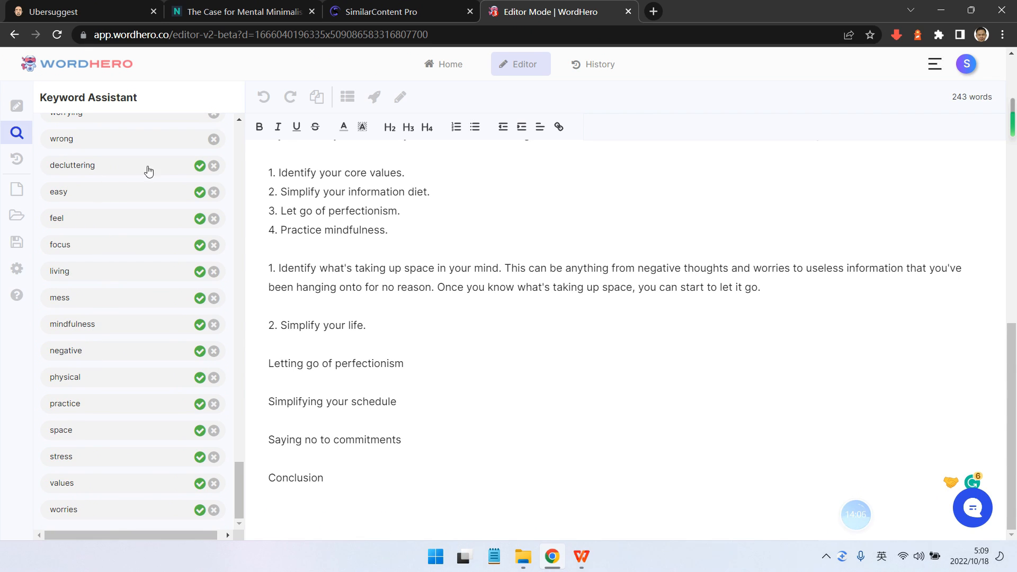
scroll(398, 349, up, 9)
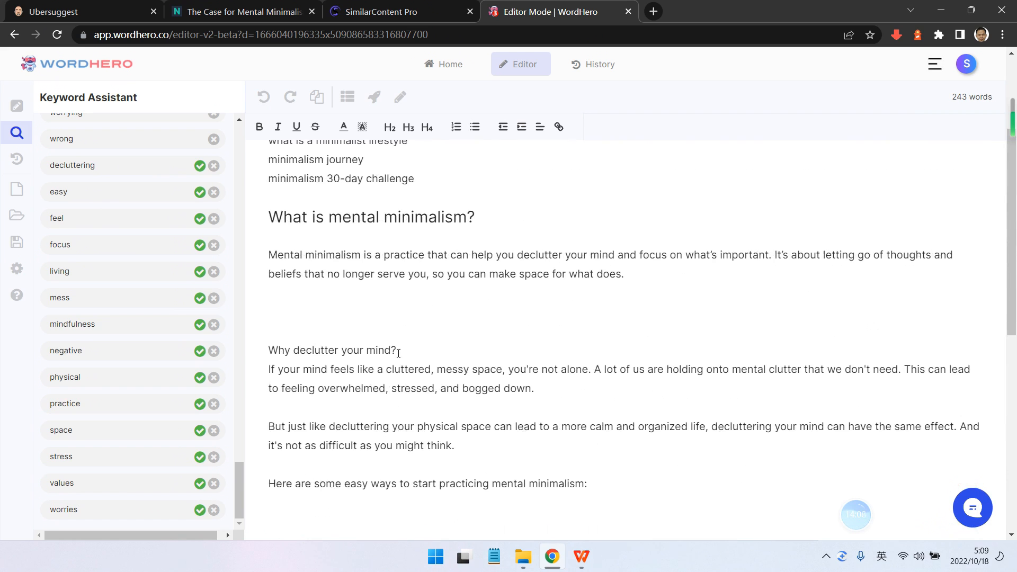
scroll(306, 360, down, 3)
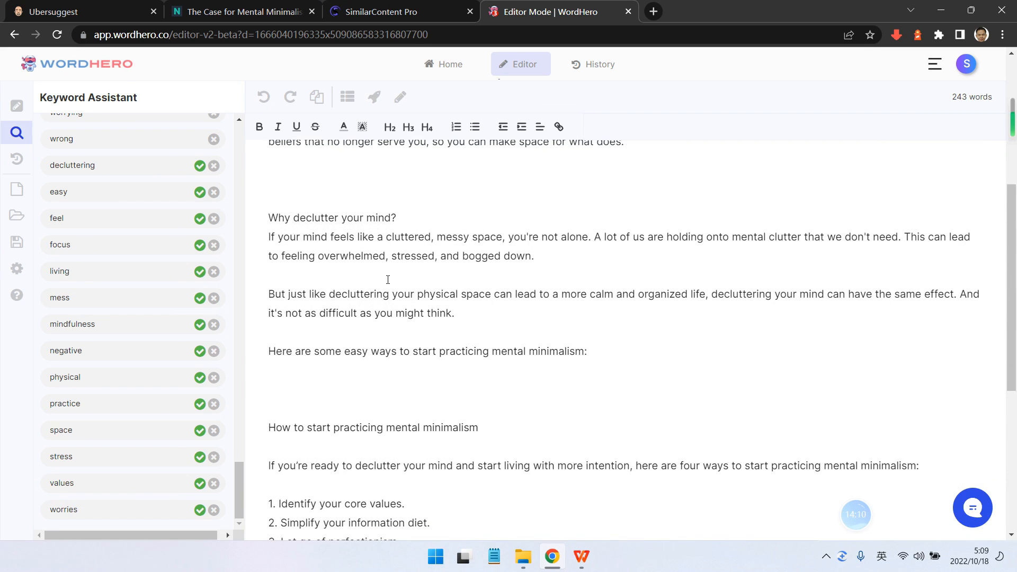
scroll(388, 280, up, 3)
- Format "Why declutter your mind?" as an H2 heading and delete an extra blank line above it
drag(400, 350, 210, 355)
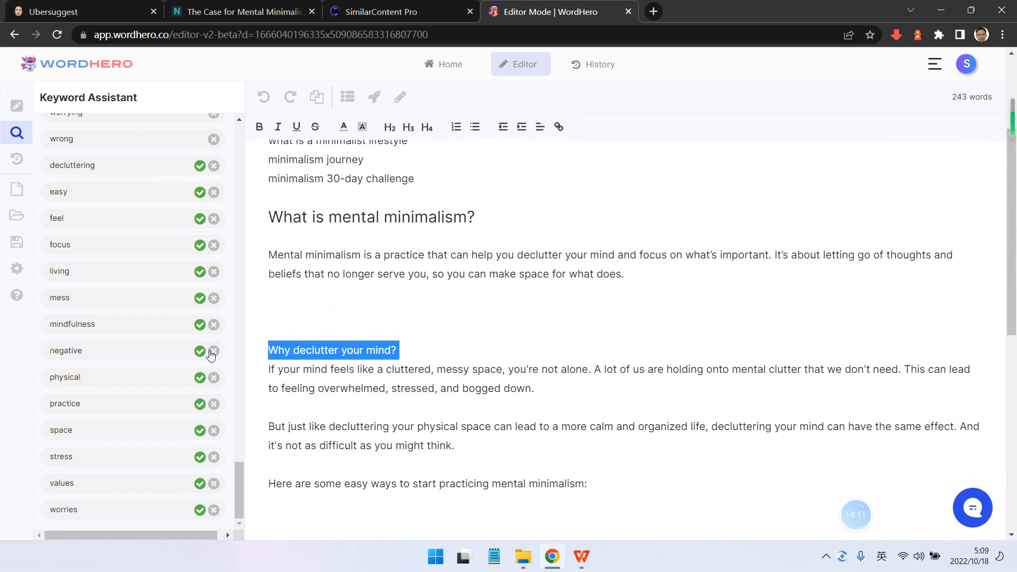
click(391, 128)
click(516, 351)
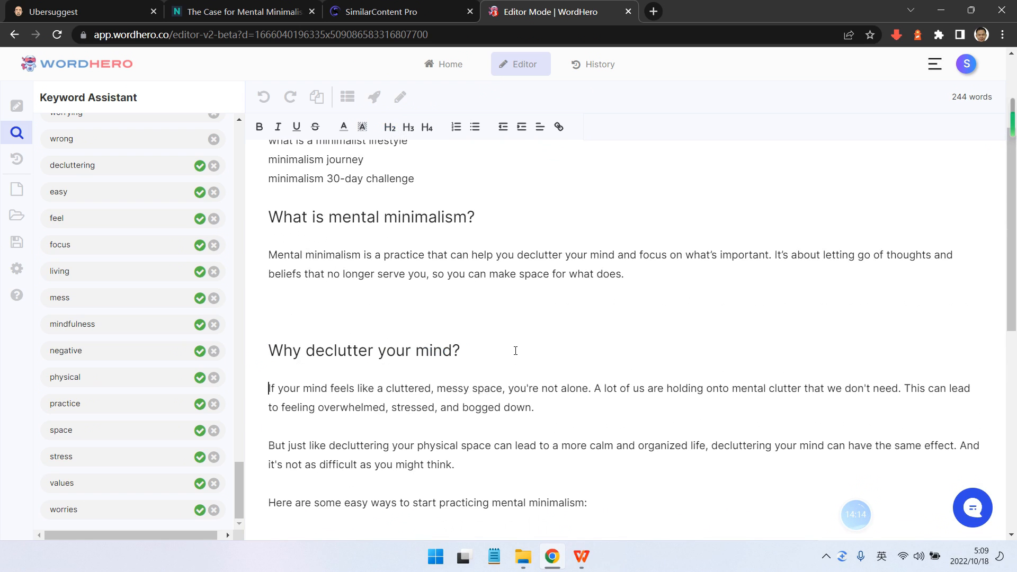
scroll(515, 351, up, 3)
click(351, 441)
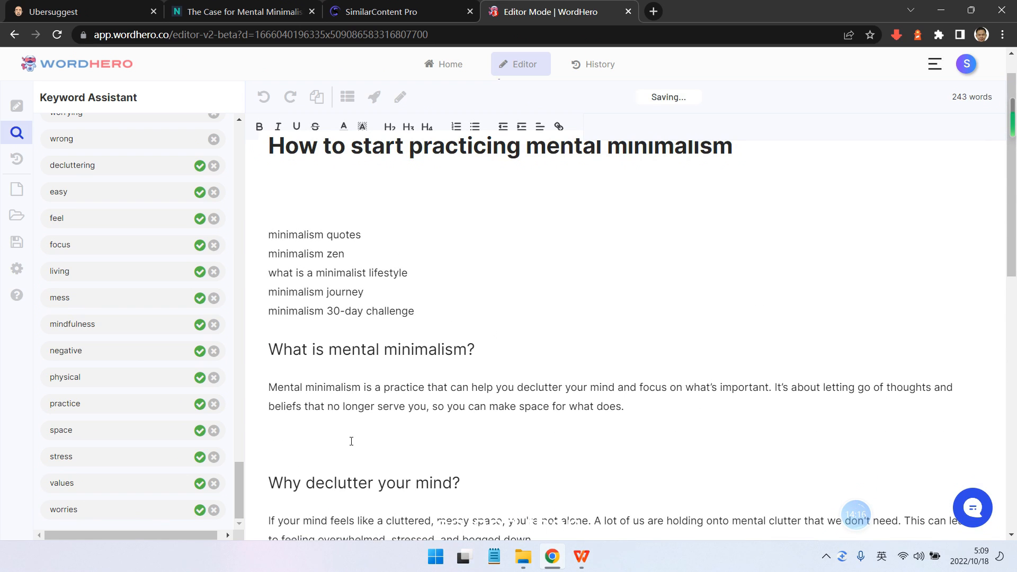
key(BackSpace)
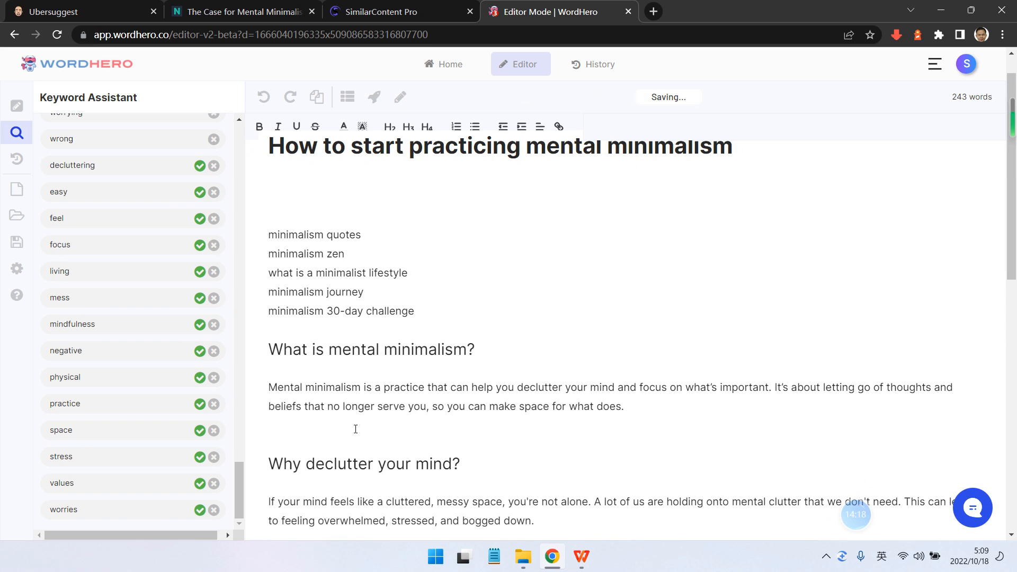
- Read through the article from "What is mental minimalism?" down to the lists under "How to start practicing mental minimalism"
scroll(231, 471, up, 2)
scroll(231, 471, down, 1)
scroll(532, 416, down, 6)
scroll(531, 416, up, 1)
scroll(517, 312, up, 1)
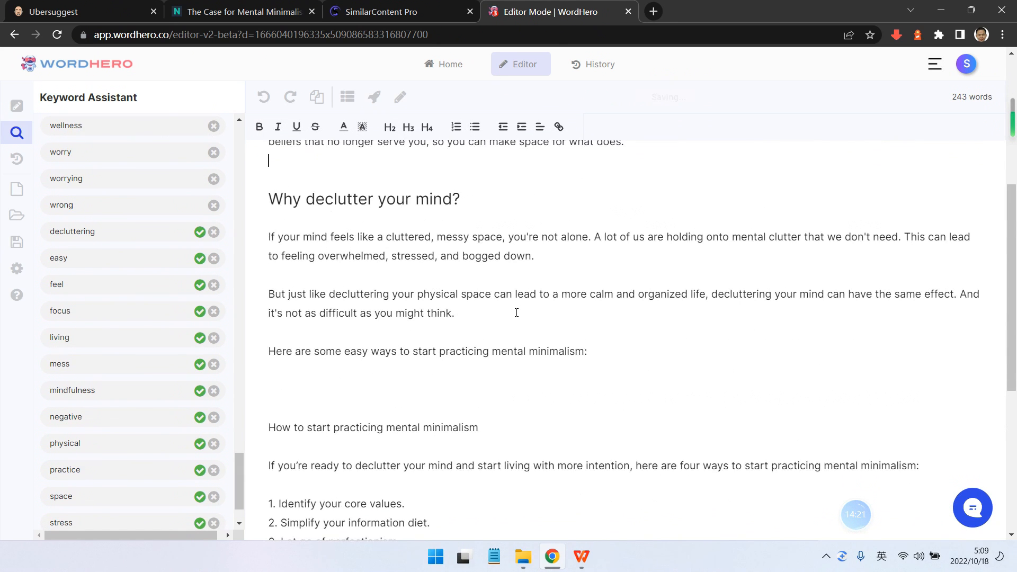
scroll(433, 408, down, 1)
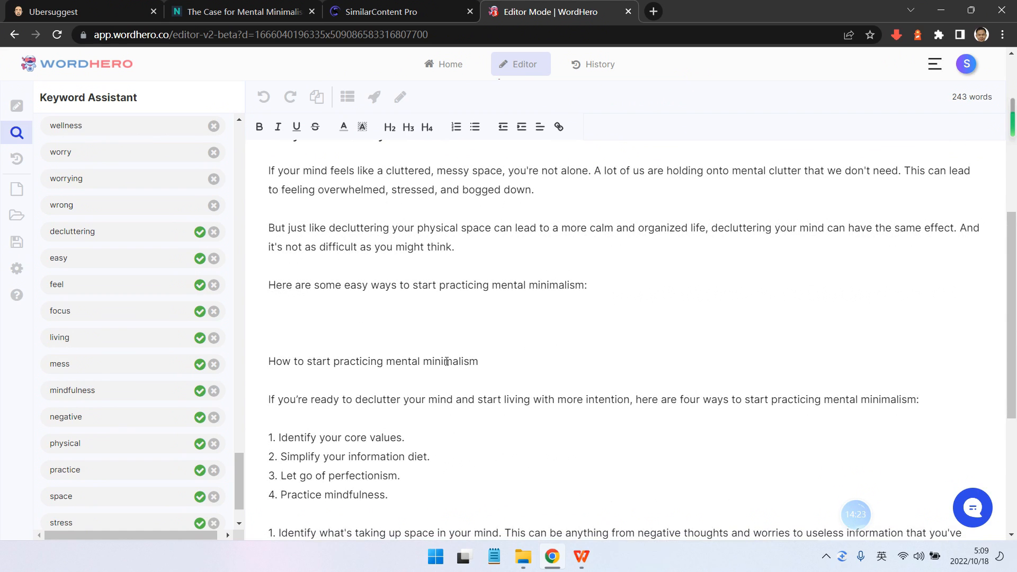
scroll(447, 361, up, 1)
scroll(524, 364, down, 2)
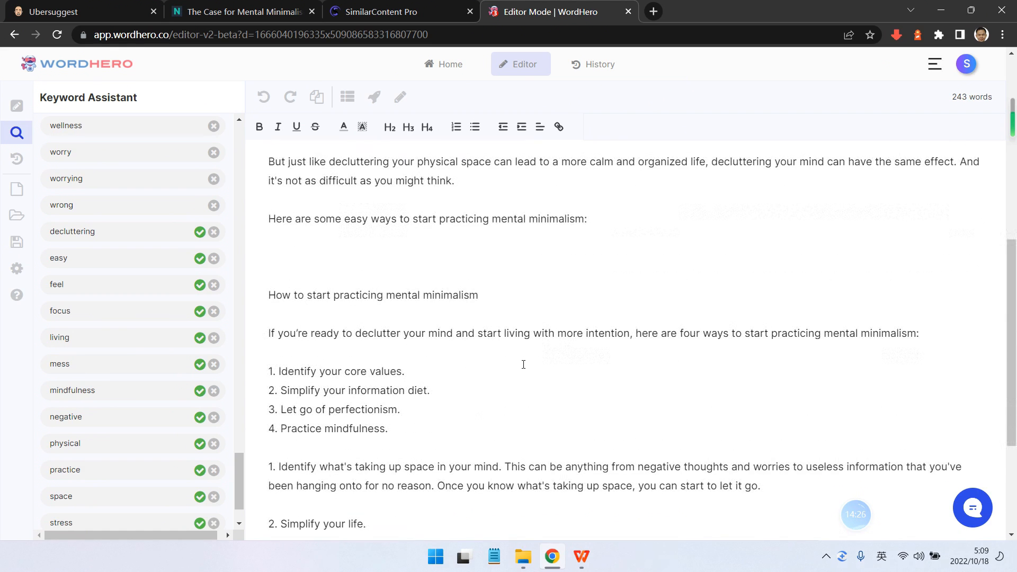
scroll(523, 364, down, 1)
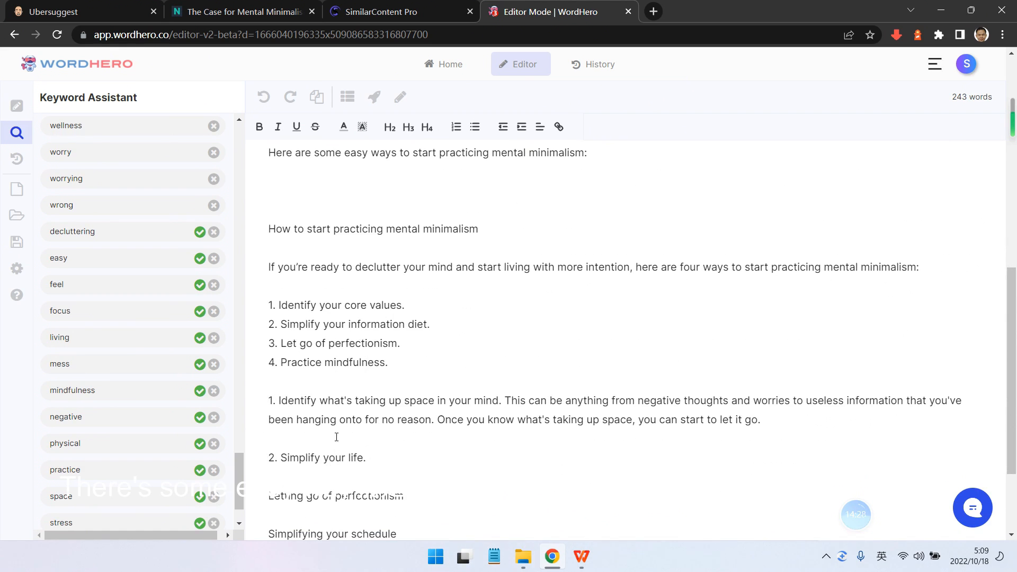
- Move the line "Here are some easy ways to start practicing mental minimalism:" above the item "Identify what's taking up space in your mind"
scroll(466, 322, up, 1)
drag(594, 220, 267, 221)
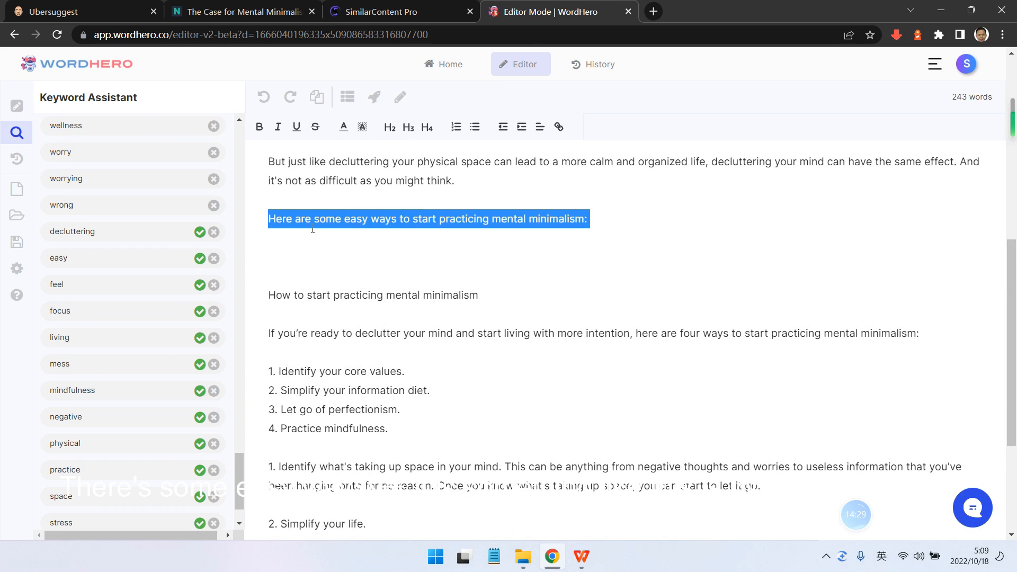
key(BackSpace)
key(ctrl+z)
click(428, 425)
key(Return)
scroll(428, 425, up, 2)
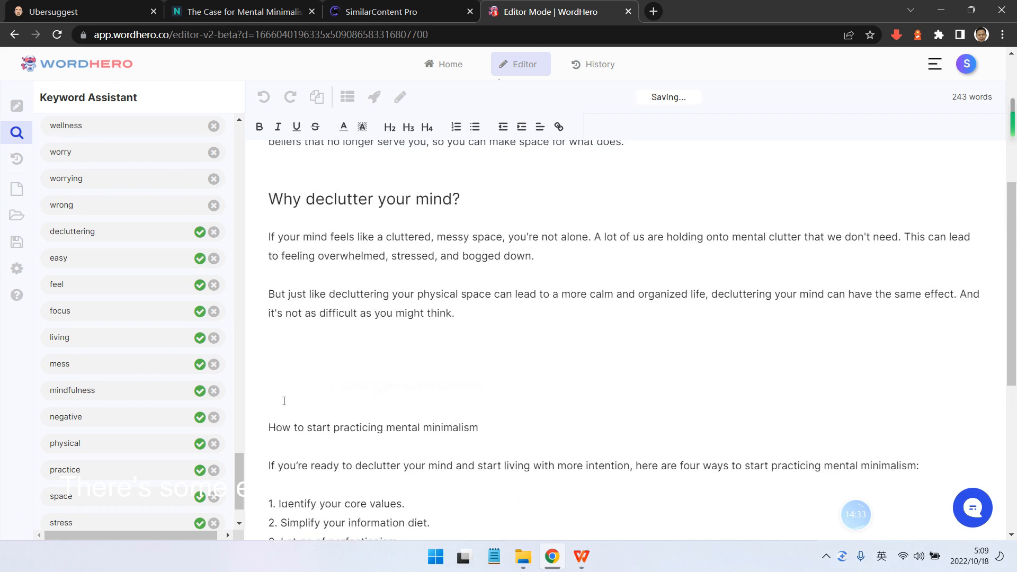
scroll(381, 397, down, 3)
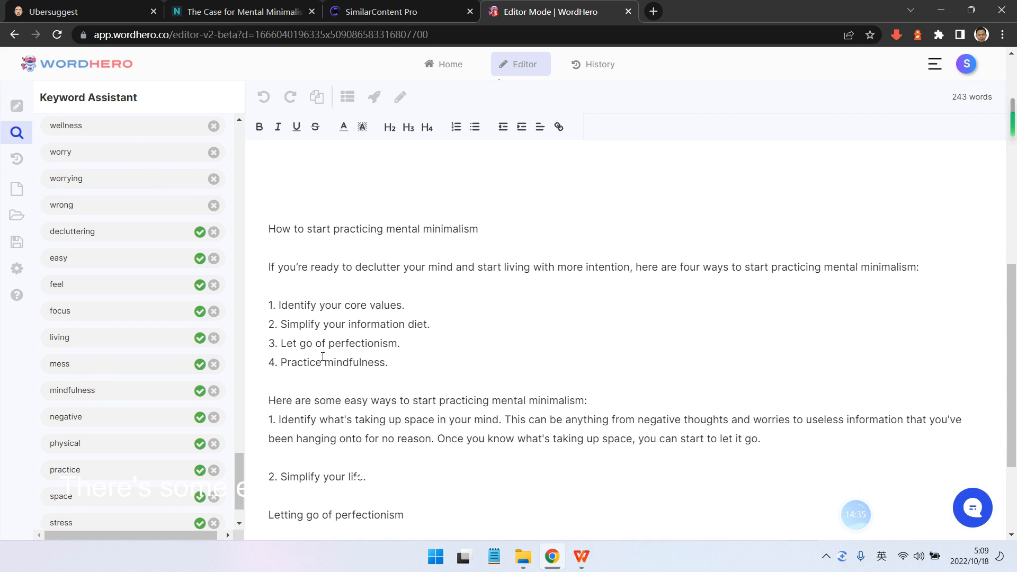
scroll(393, 367, down, 2)
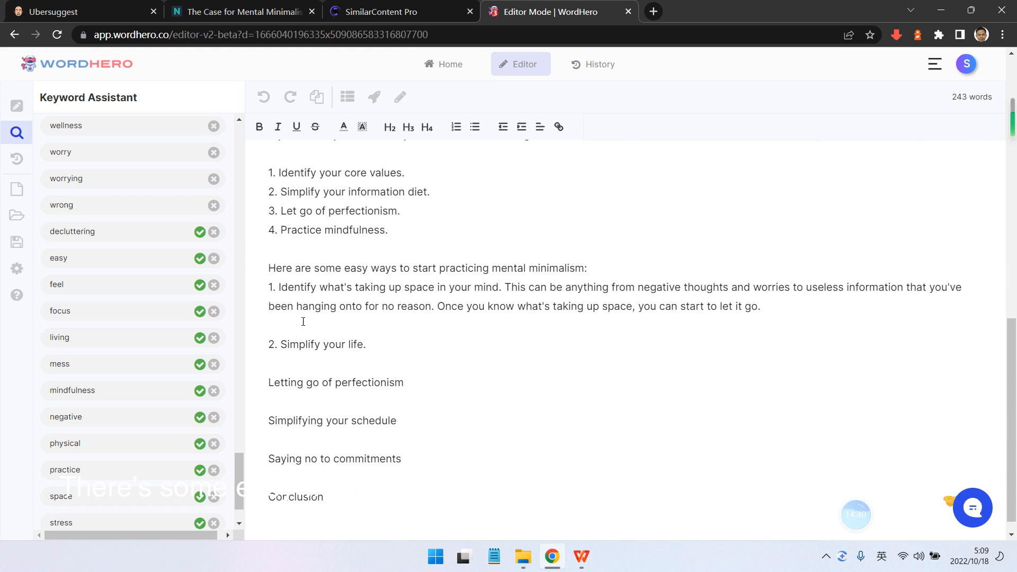
scroll(366, 238, up, 2)
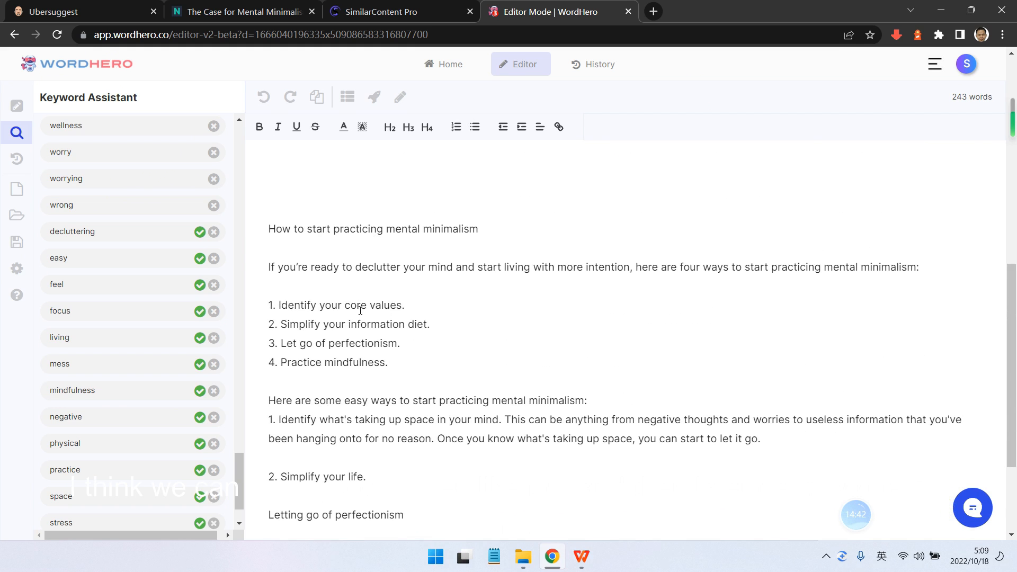
- Read the numbered list under "How to start practicing mental minimalism" and the text that follows it
click(424, 364)
scroll(312, 362, up, 1)
scroll(307, 370, down, 1)
drag(273, 304, 470, 380)
click(444, 365)
scroll(391, 335, down, 2)
scroll(410, 340, up, 4)
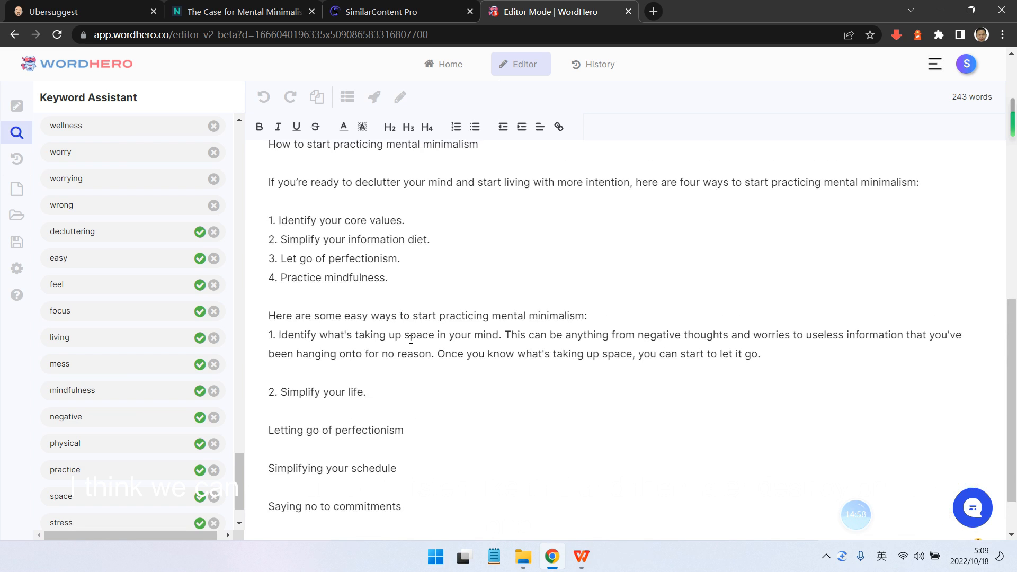
- Delete the extra blank lines above the line "How to start practicing mental minimalism"
scroll(411, 340, up, 1)
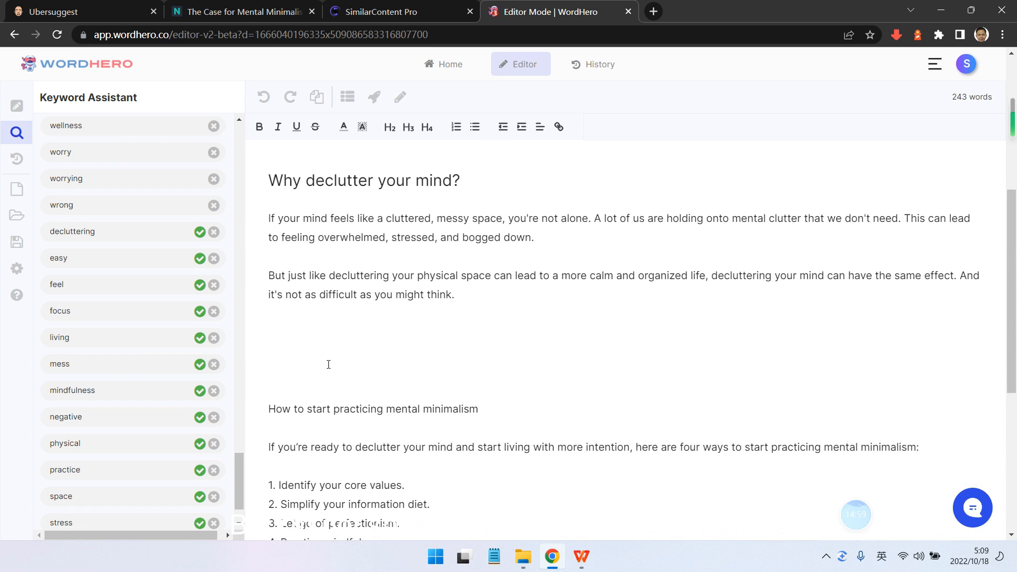
key(Delete)
key(Delete)
key(Delete)
key(BackSpace)
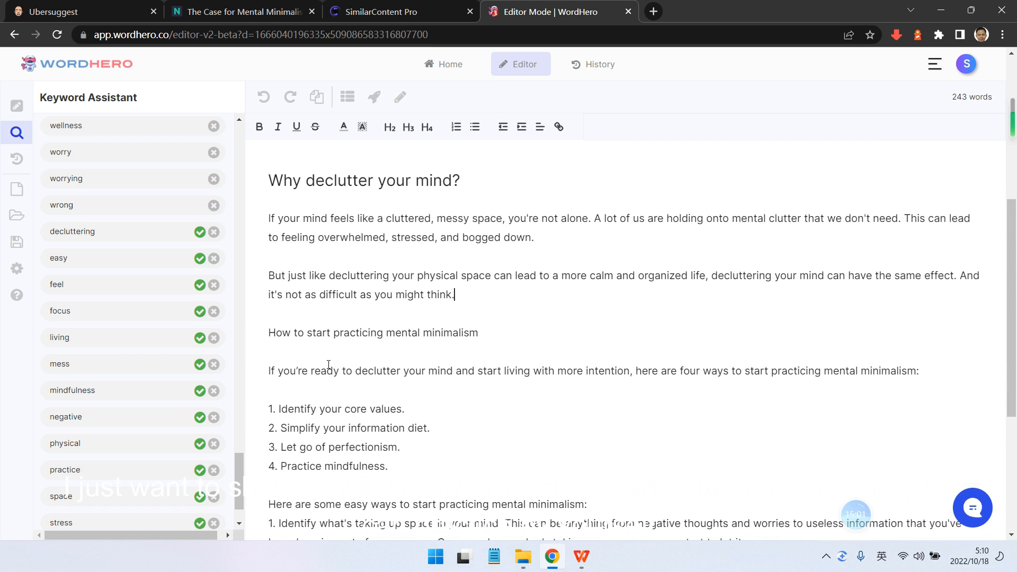
- Review the unused and check-marked keywords in the Keyword Assistant list, and reread the article down to the remaining outline lines
scroll(178, 262, up, 15)
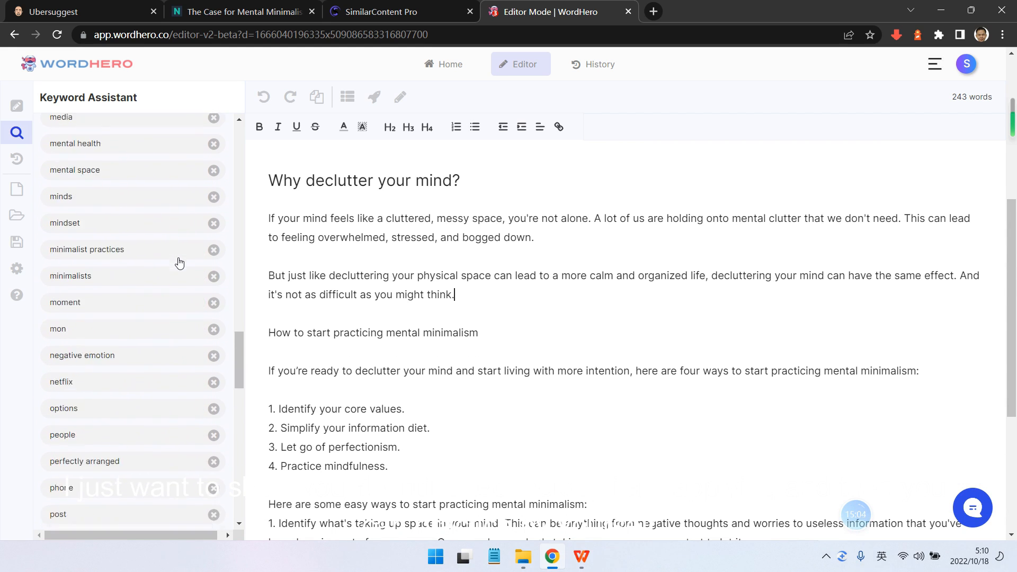
scroll(180, 262, down, 15)
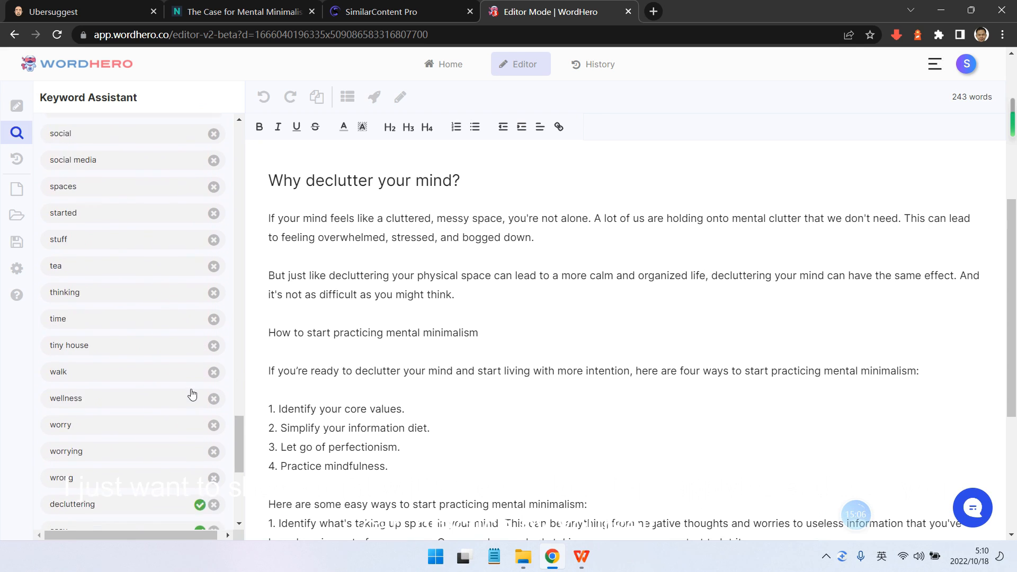
scroll(215, 445, down, 2)
scroll(227, 532, up, 10)
scroll(227, 475, down, 8)
scroll(231, 475, down, 2)
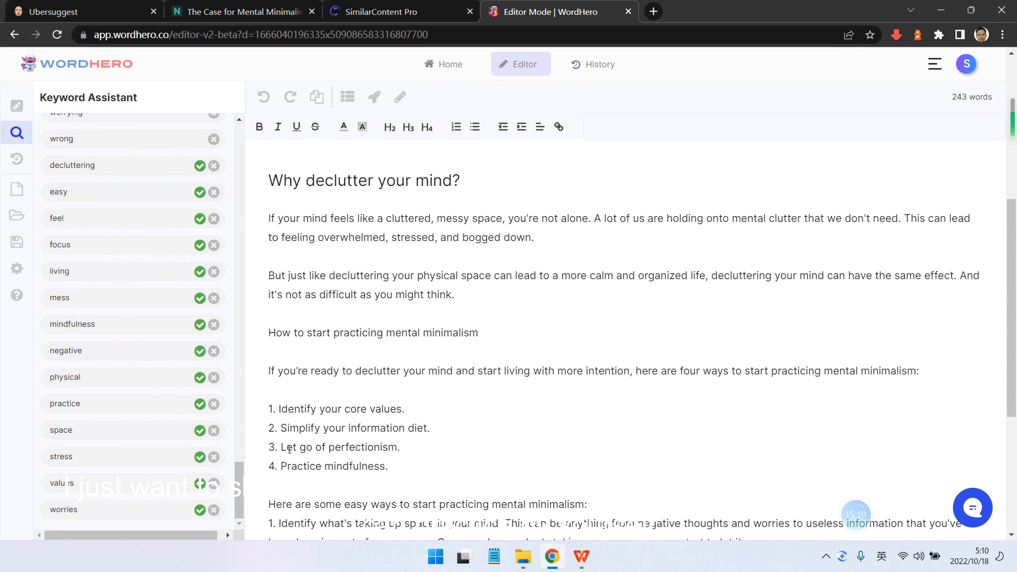
scroll(451, 427, up, 1)
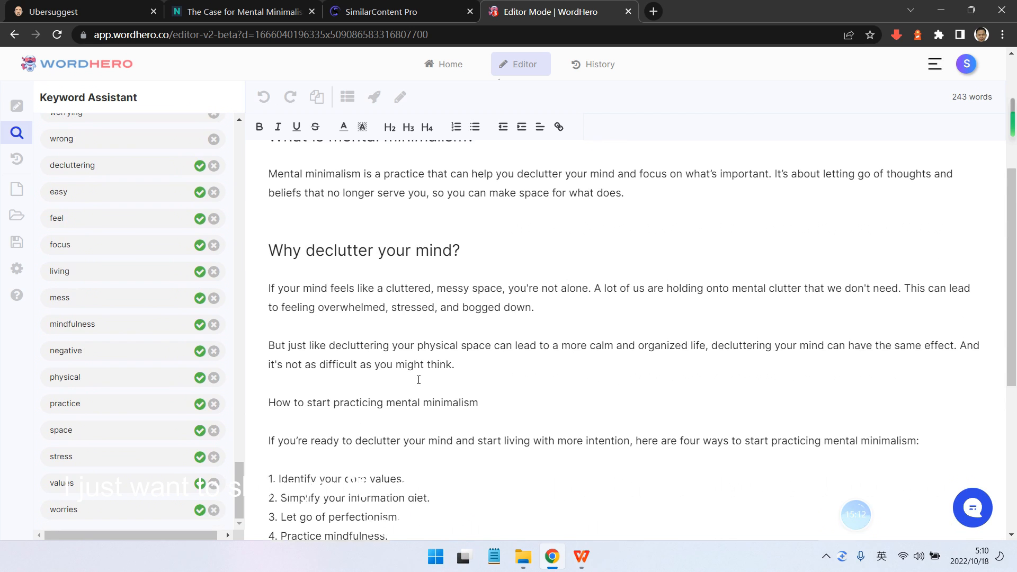
scroll(457, 398, up, 3)
scroll(399, 340, down, 8)
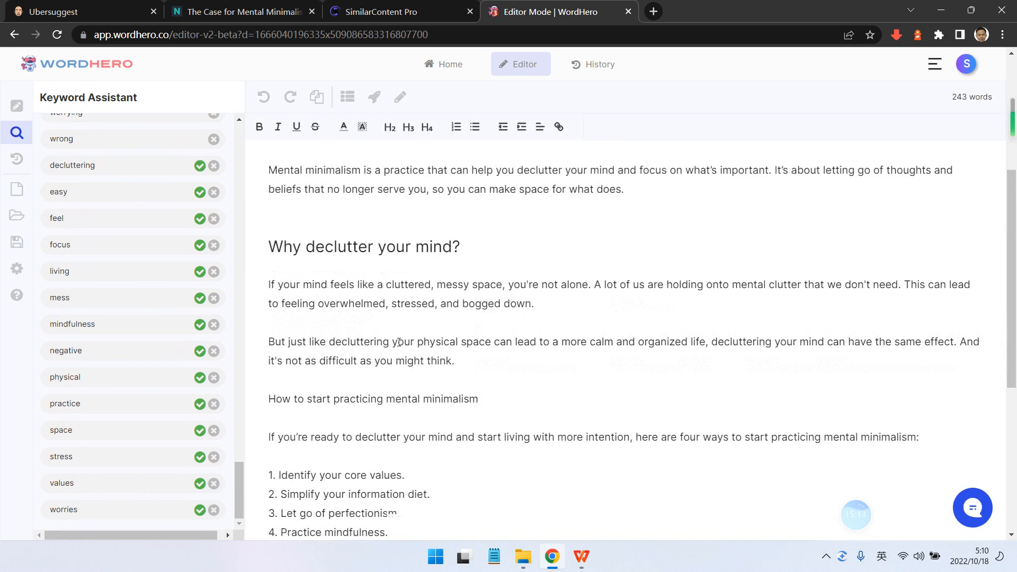
scroll(401, 342, up, 1)
scroll(401, 360, down, 1)
scroll(401, 366, up, 1)
scroll(398, 373, down, 1)
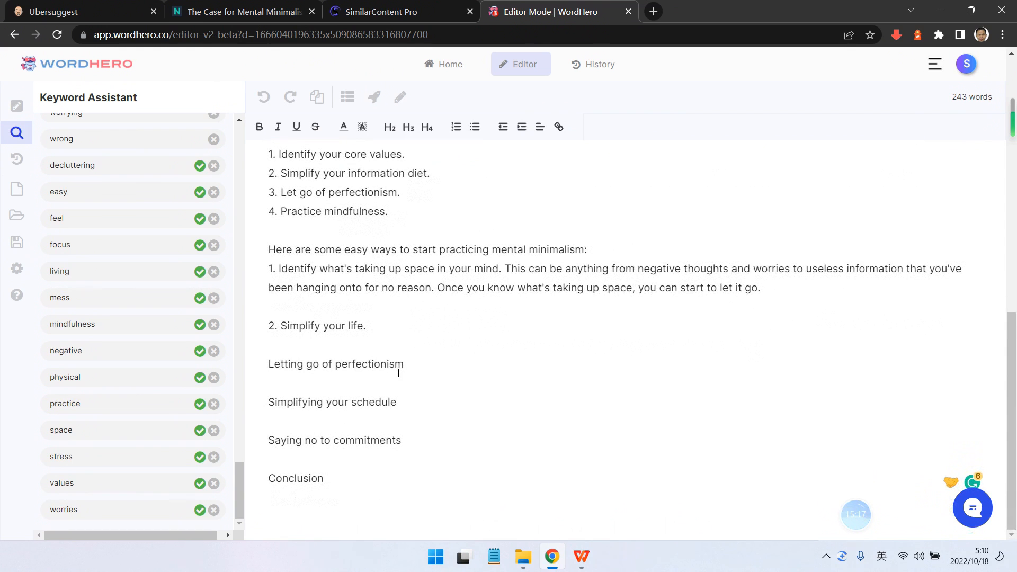
- Generate AI text for the outline line "Letting go of perfectionism"
triple_click(436, 362)
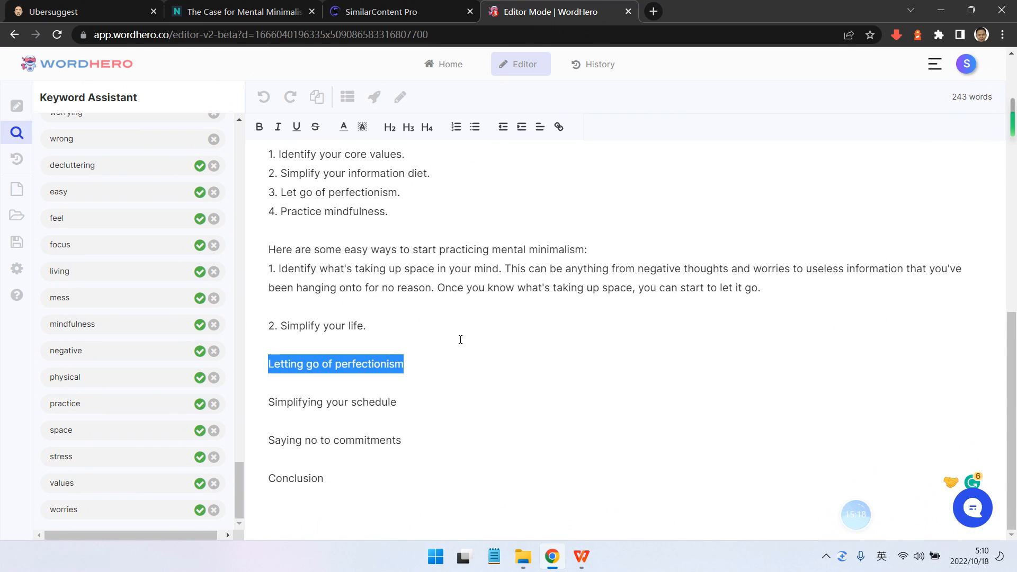
click(393, 329)
drag(425, 369, 220, 372)
scroll(400, 97, up, 1)
click(374, 97)
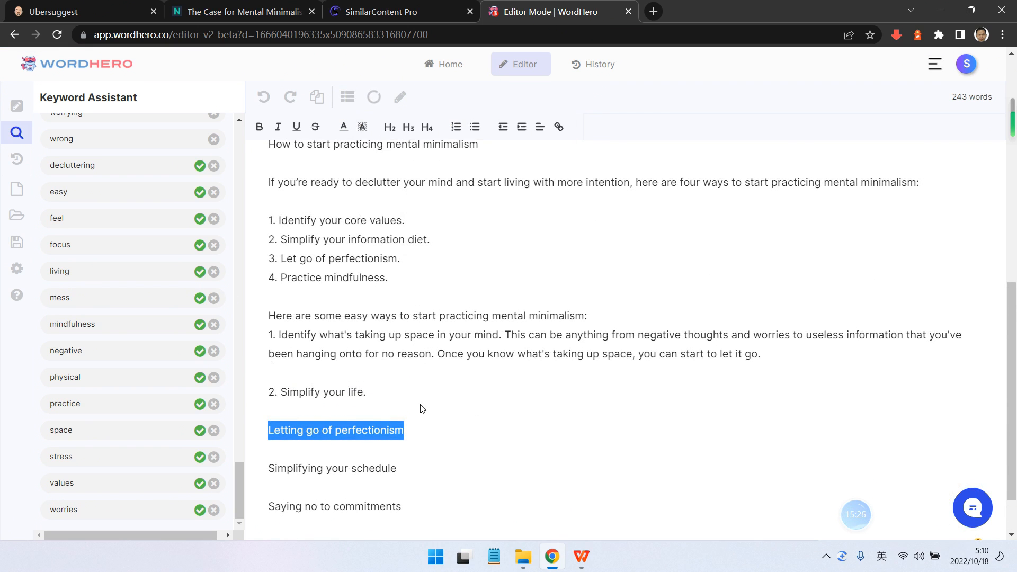
- Look over the remaining keywords and the article while the "Letting go of perfectionism" text generates, and read the new paragraphs
scroll(459, 401, down, 1)
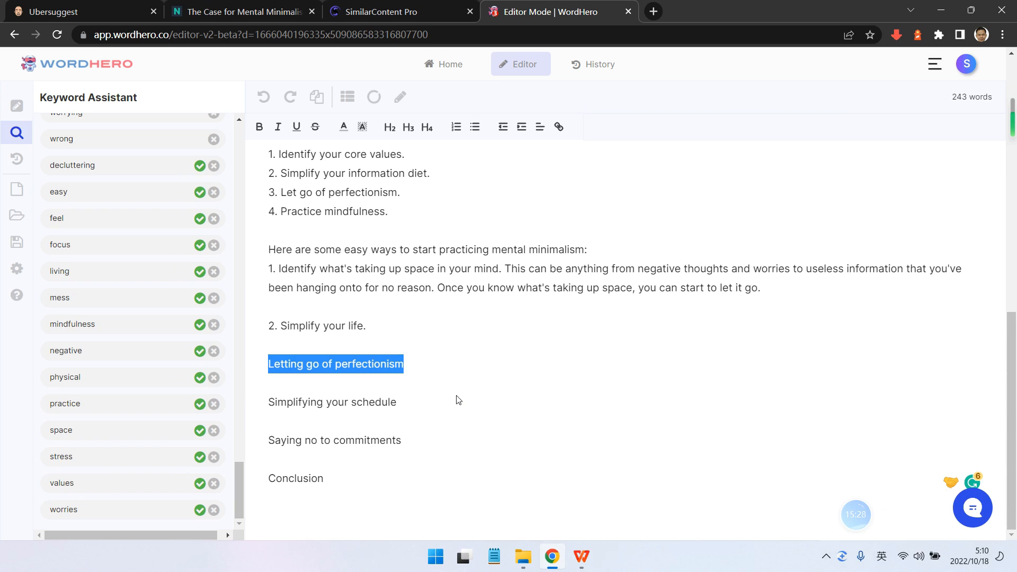
scroll(116, 432, up, 20)
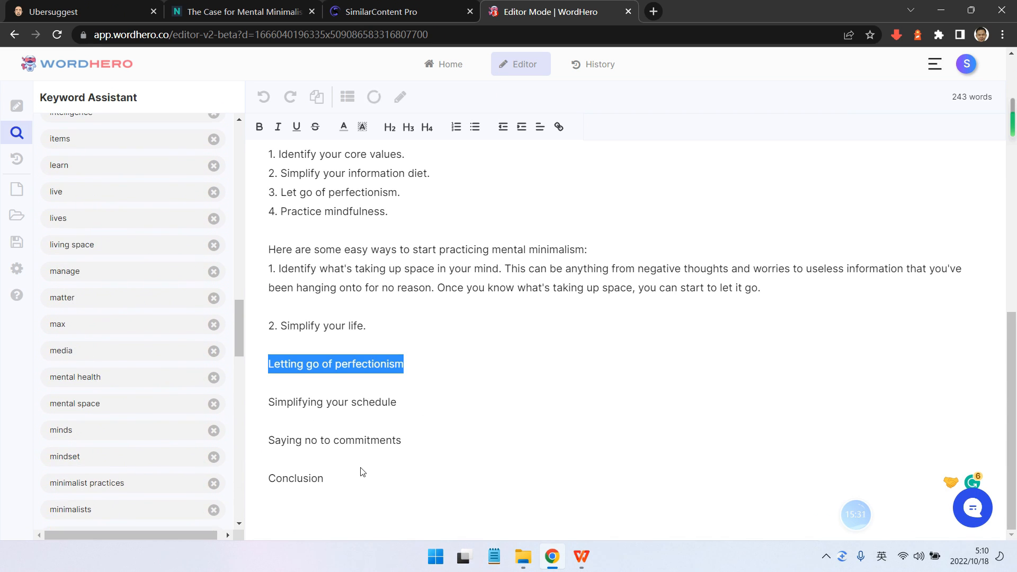
scroll(389, 439, up, 2)
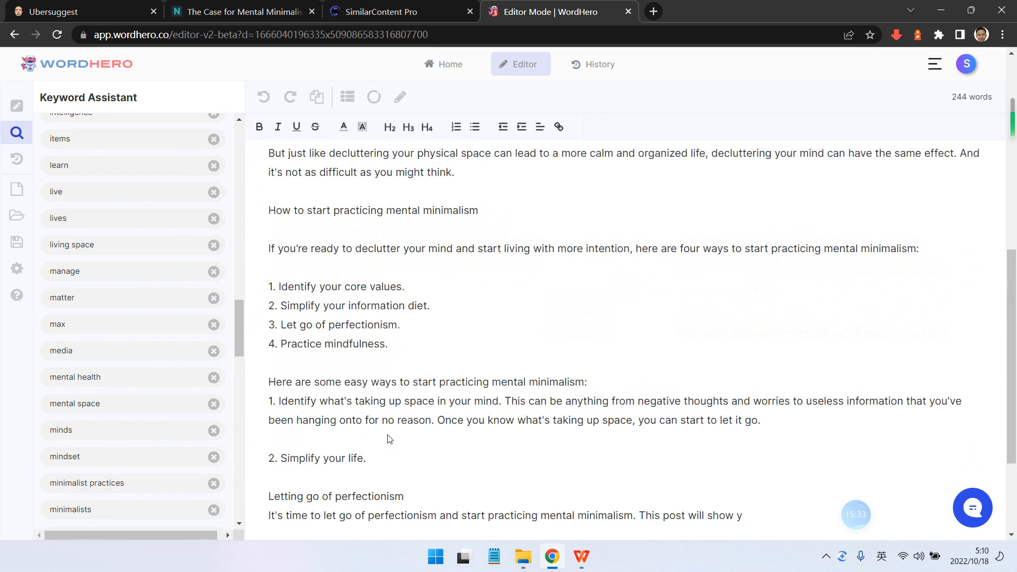
scroll(389, 439, up, 7)
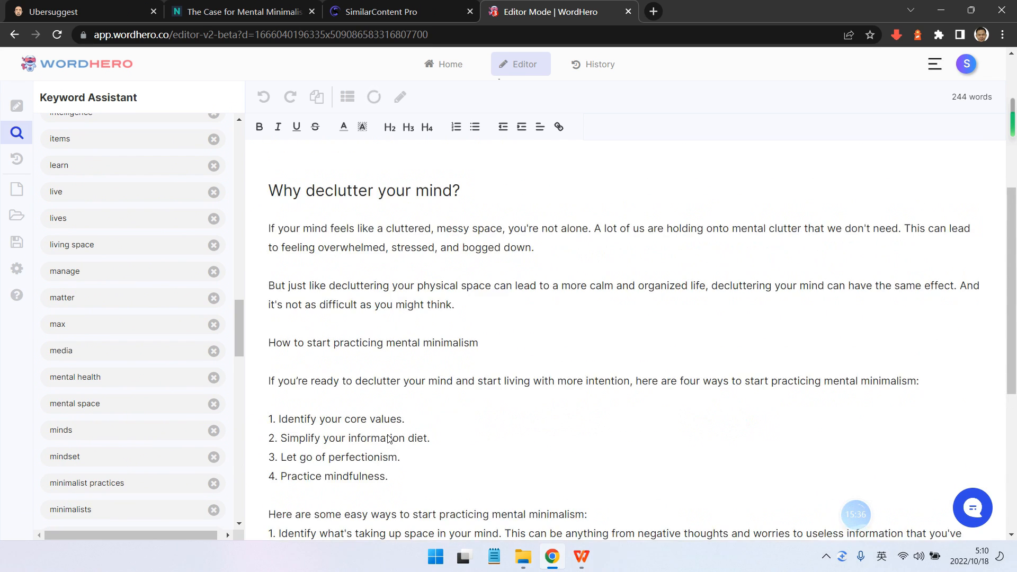
scroll(389, 439, up, 1)
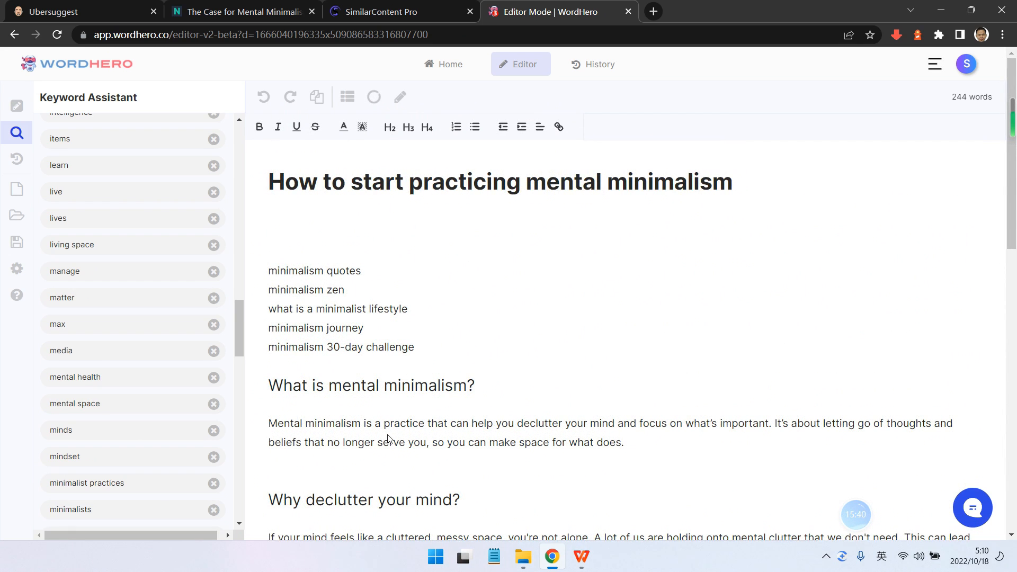
scroll(388, 437, down, 10)
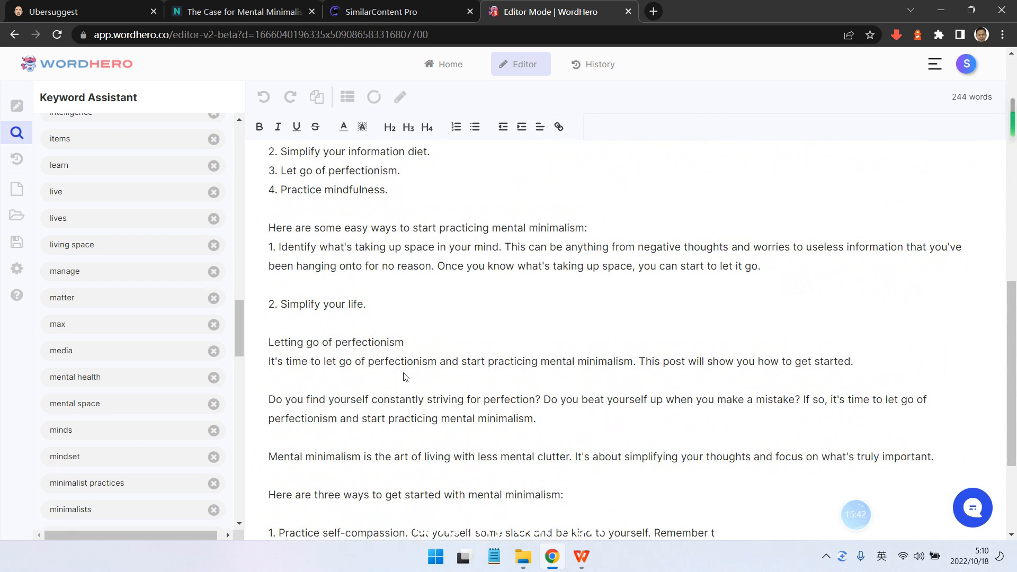
scroll(406, 377, down, 3)
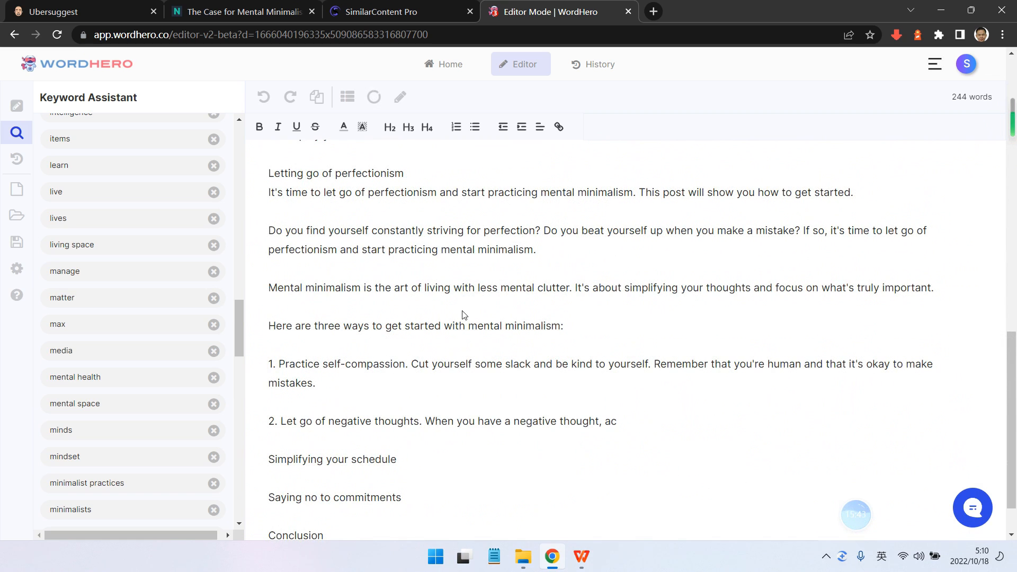
scroll(363, 296, up, 2)
scroll(356, 335, down, 2)
scroll(383, 225, up, 1)
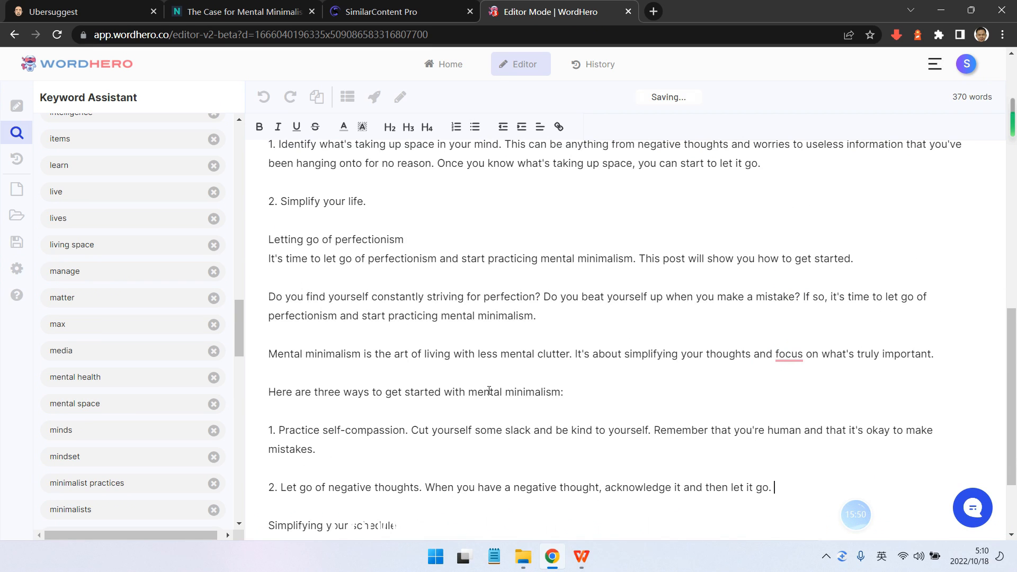
- Format "Letting go of perfectionism" as an H2 heading and add a line break between it and its text
drag(400, 238, 231, 242)
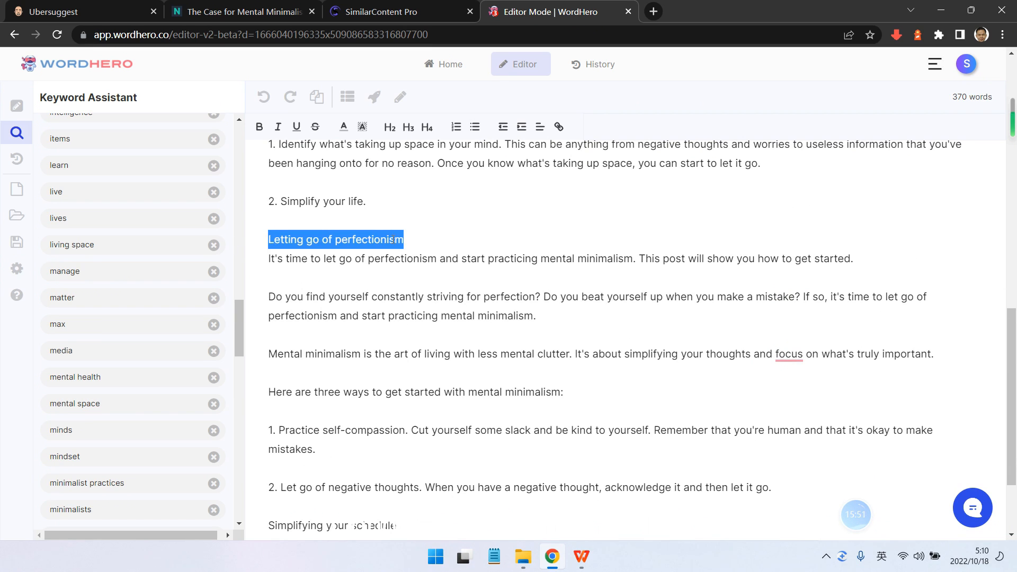
click(390, 130)
click(478, 238)
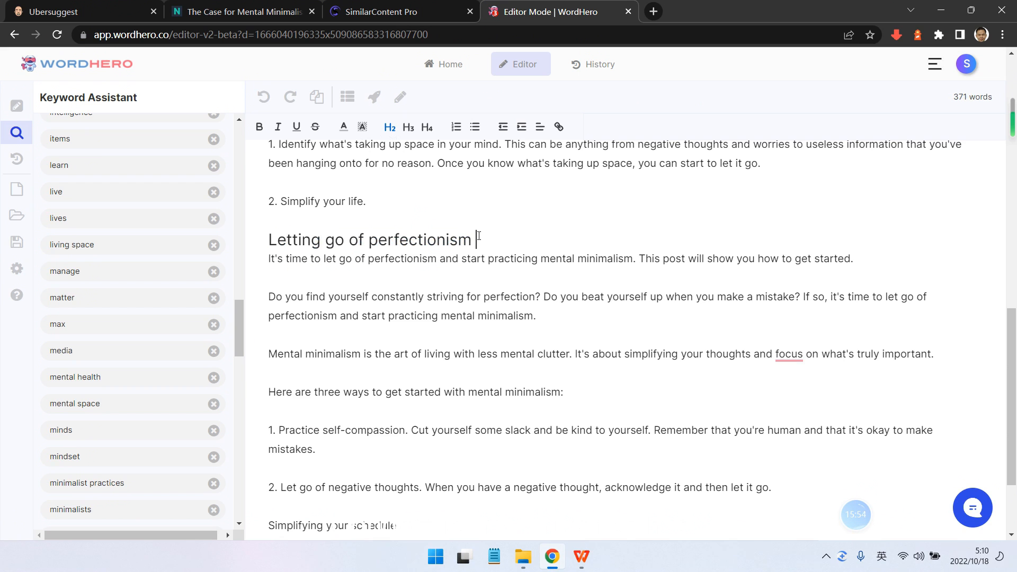
key(Return)
- Format the line "How to start practicing mental minimalism" above the list of four ways as an H2 heading
scroll(332, 278, up, 6)
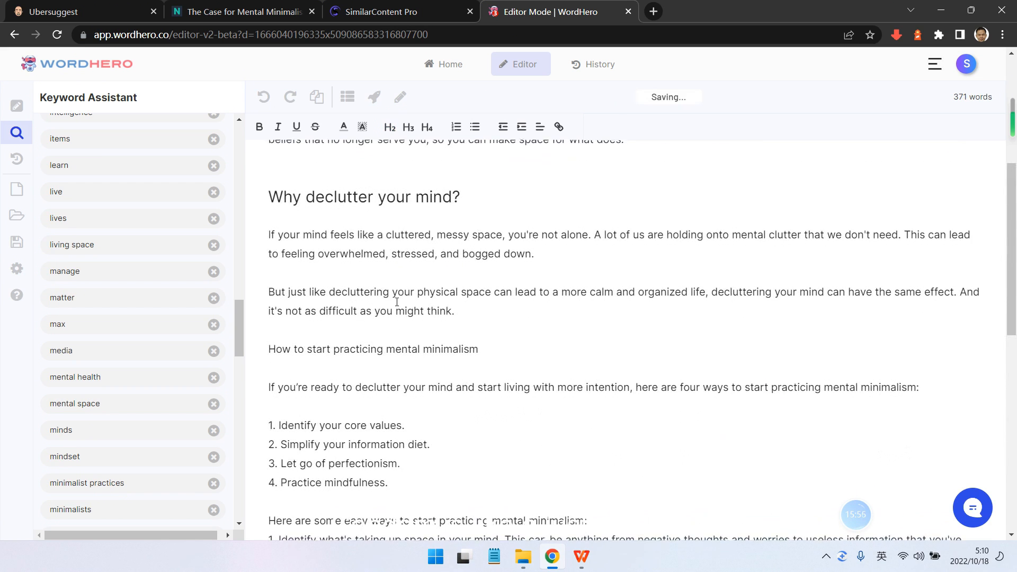
scroll(333, 278, down, 2)
scroll(333, 279, up, 1)
scroll(334, 297, down, 2)
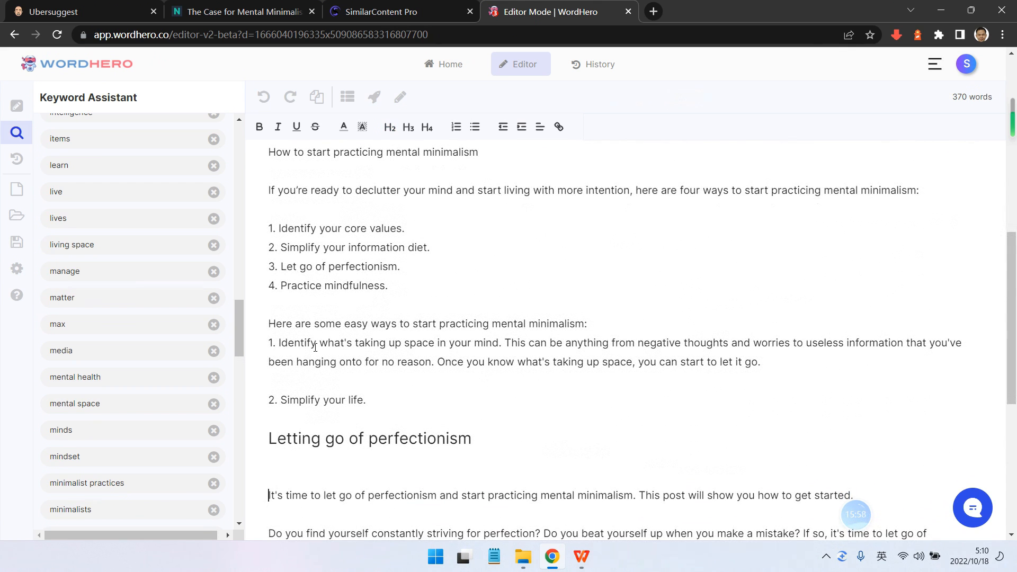
scroll(335, 313, up, 1)
drag(268, 219, 478, 218)
click(390, 127)
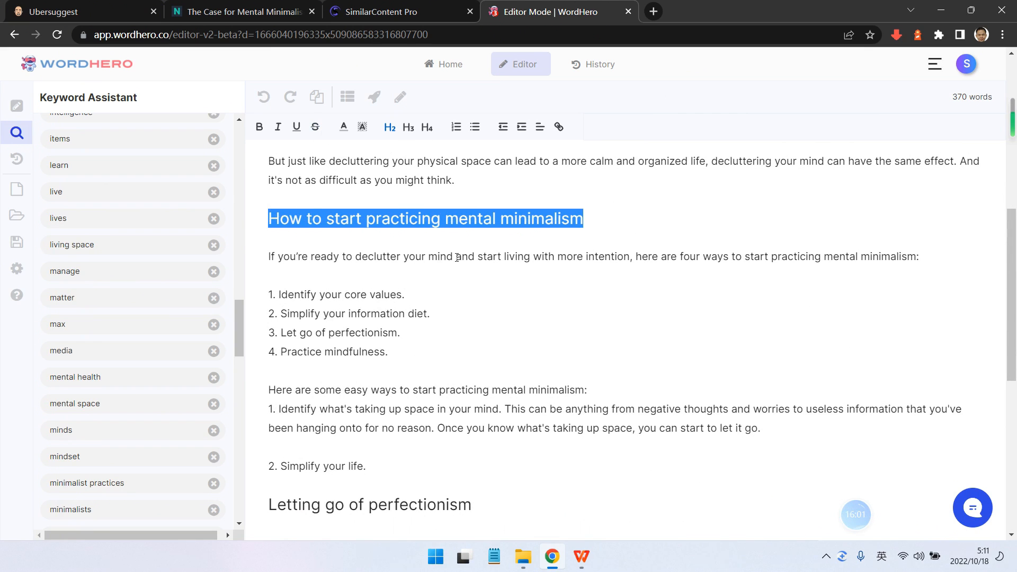
click(469, 256)
- Change the "Letting go of perfectionism" heading to H3
scroll(289, 364, down, 3)
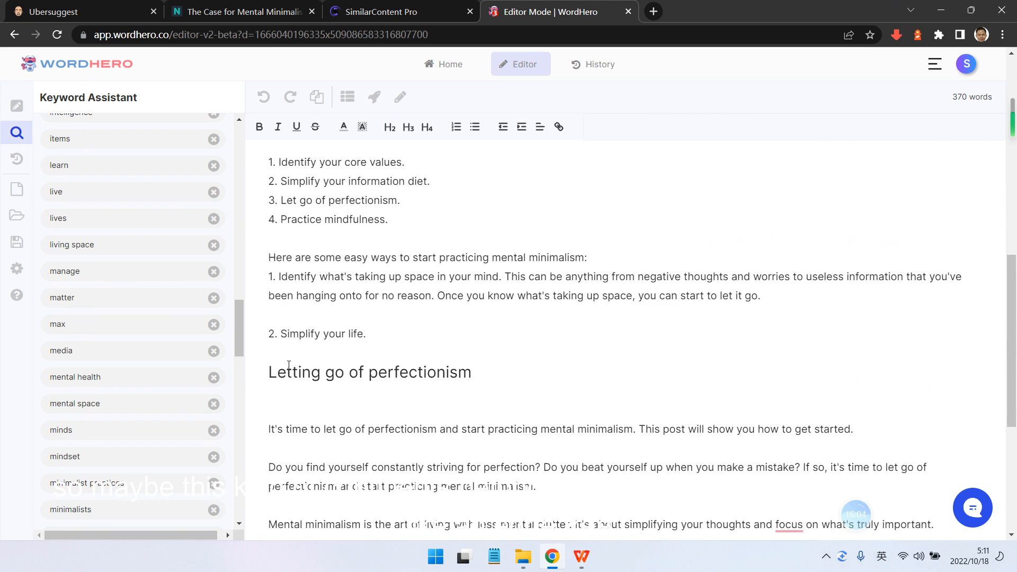
scroll(418, 371, up, 3)
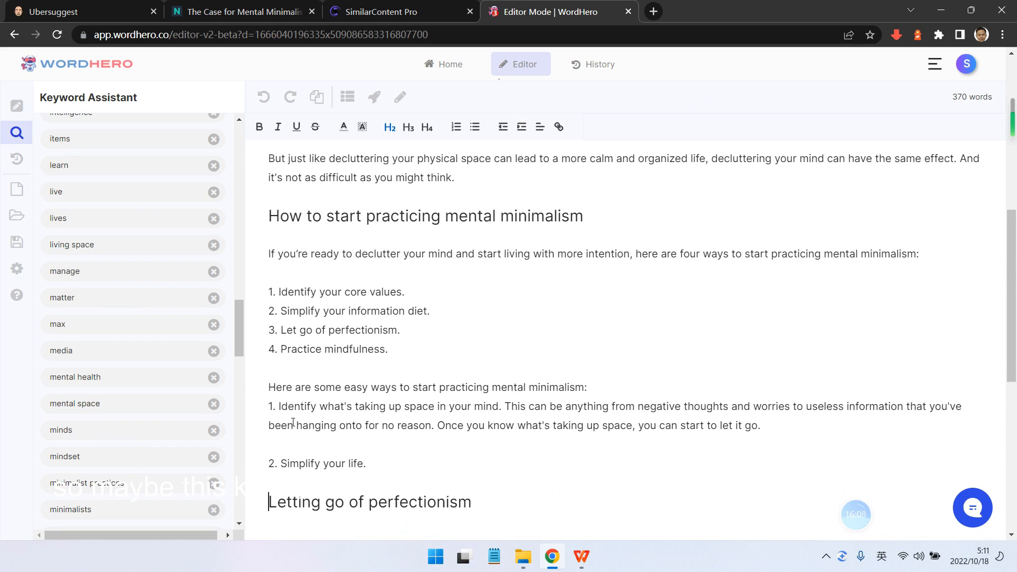
scroll(271, 371, down, 4)
drag(269, 305, 589, 304)
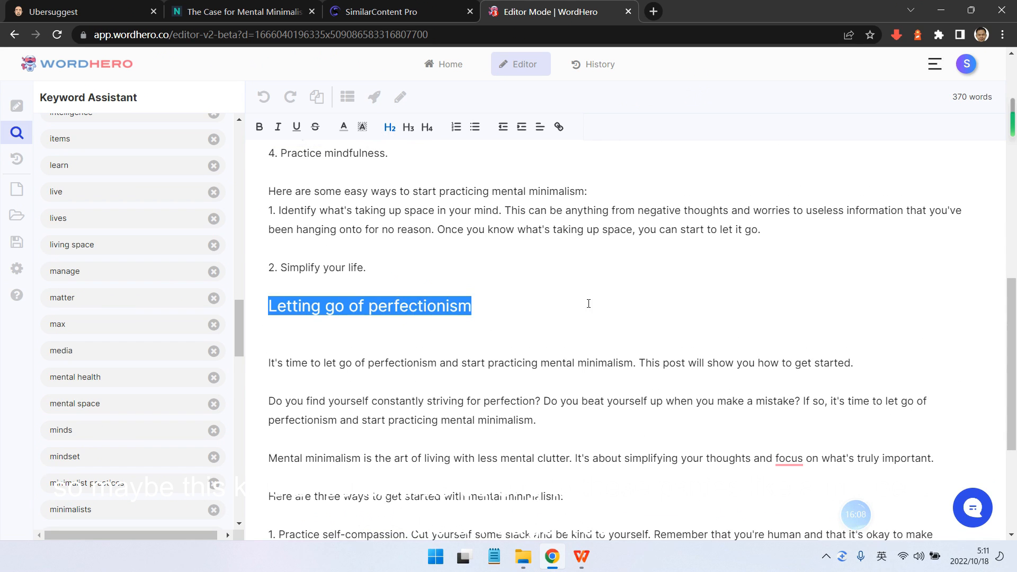
click(409, 127)
click(545, 316)
scroll(504, 325, down, 3)
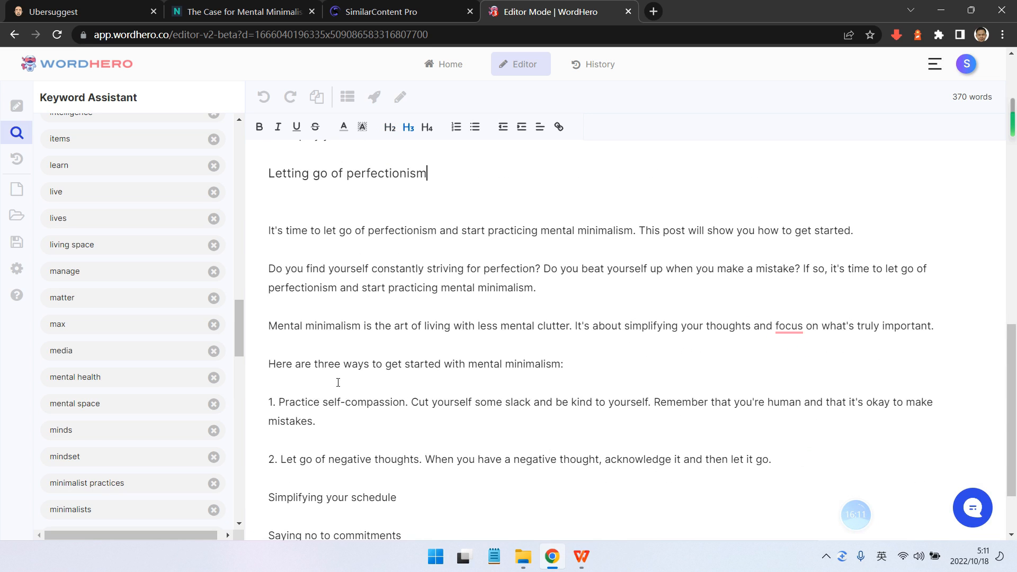
scroll(338, 382, up, 1)
click(271, 242)
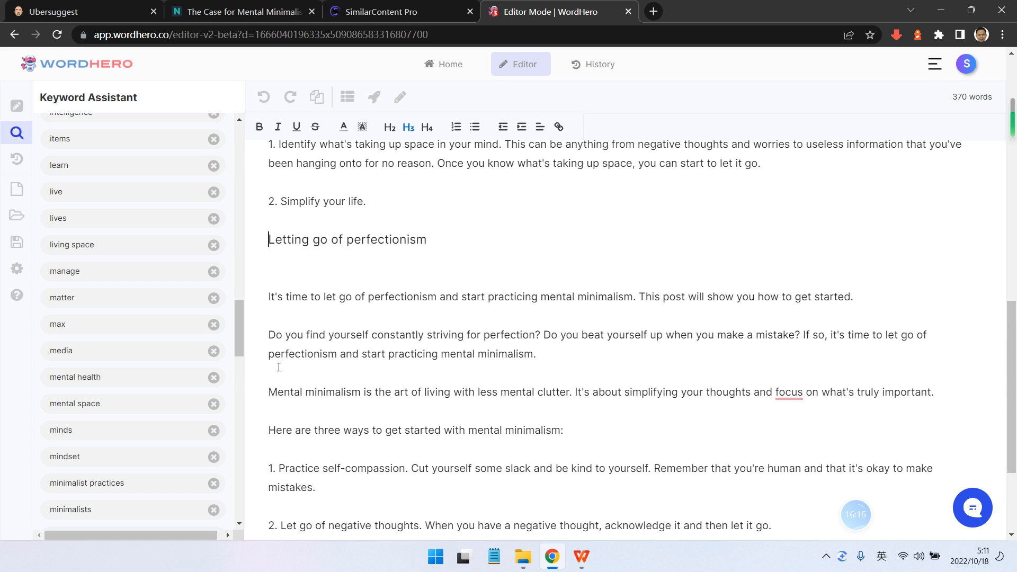
- Format "Simplifying your schedule" as an H3 heading and generate AI text for it
scroll(233, 366, down, 3)
scroll(371, 390, down, 2)
scroll(370, 390, down, 1)
drag(398, 402, 268, 402)
click(408, 128)
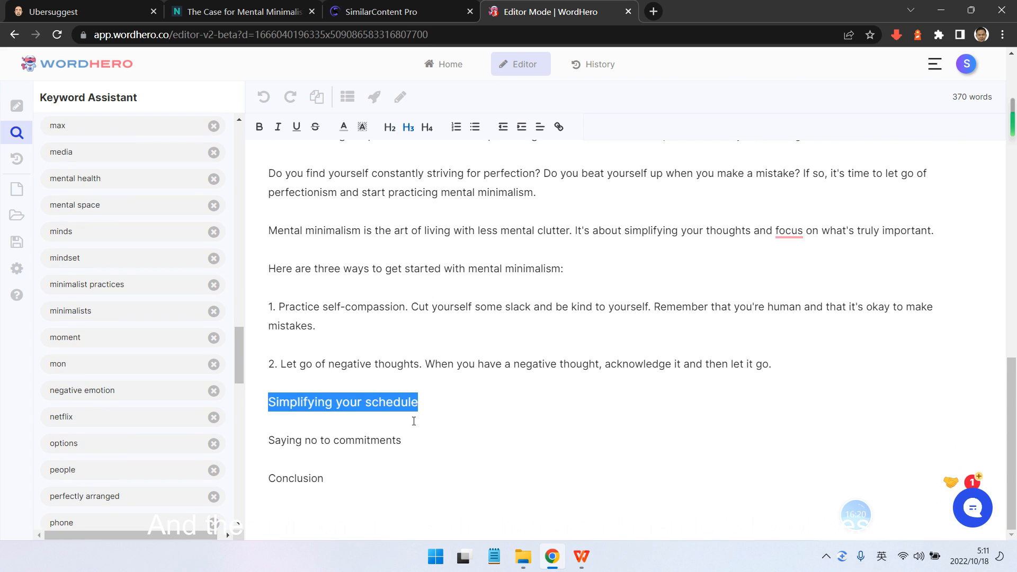
click(375, 97)
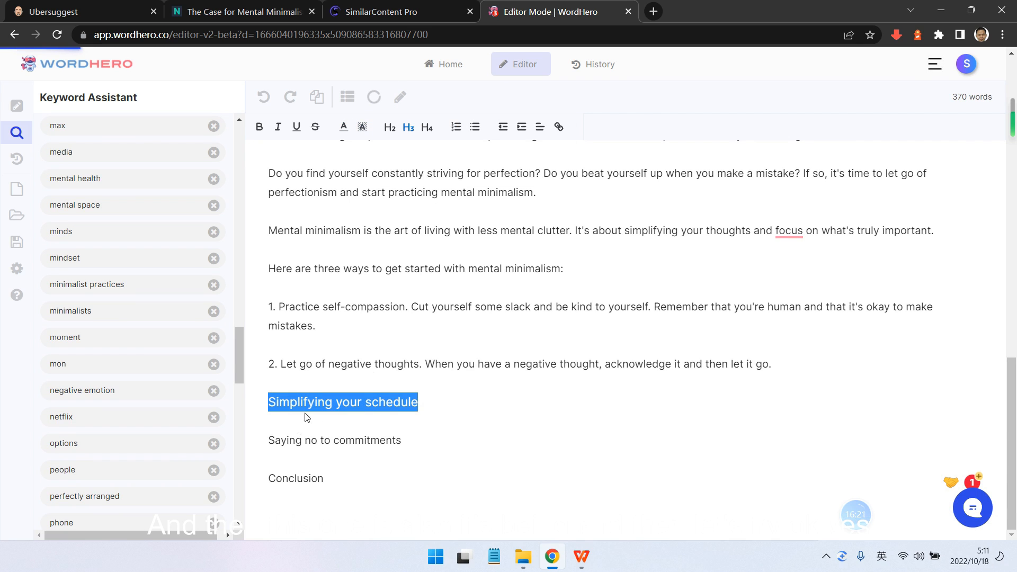
- Review the check-marked keywords in the Keyword Assistant list and the generated text under "Simplifying your schedule"
scroll(132, 352, down, 10)
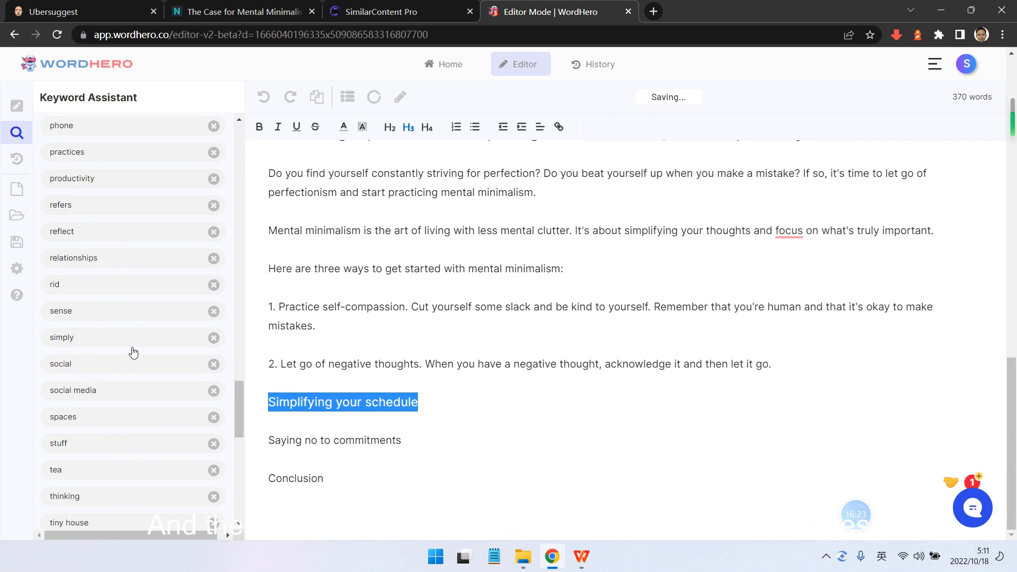
scroll(133, 352, down, 4)
scroll(133, 352, down, 3)
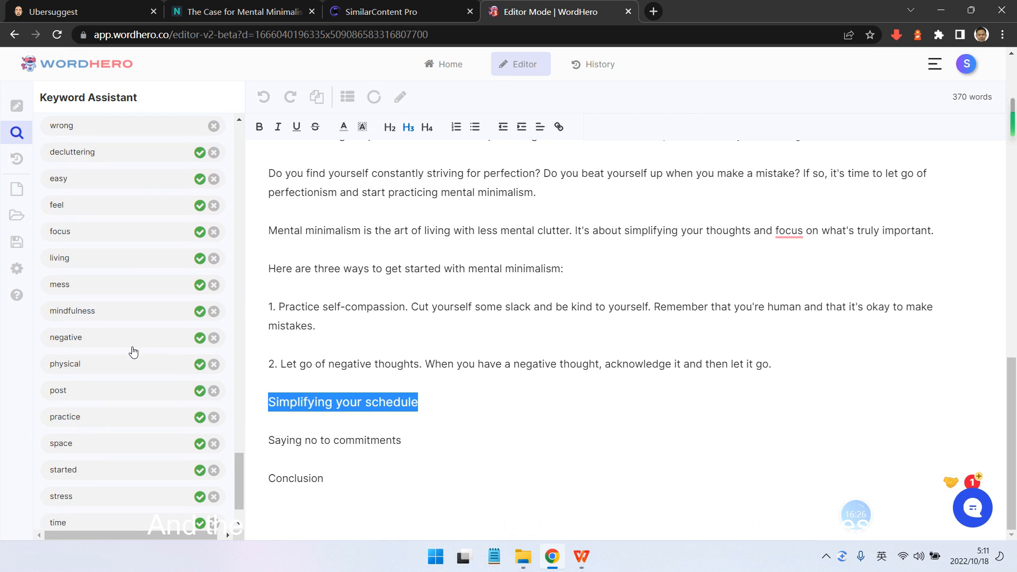
scroll(134, 352, up, 4)
scroll(133, 352, down, 3)
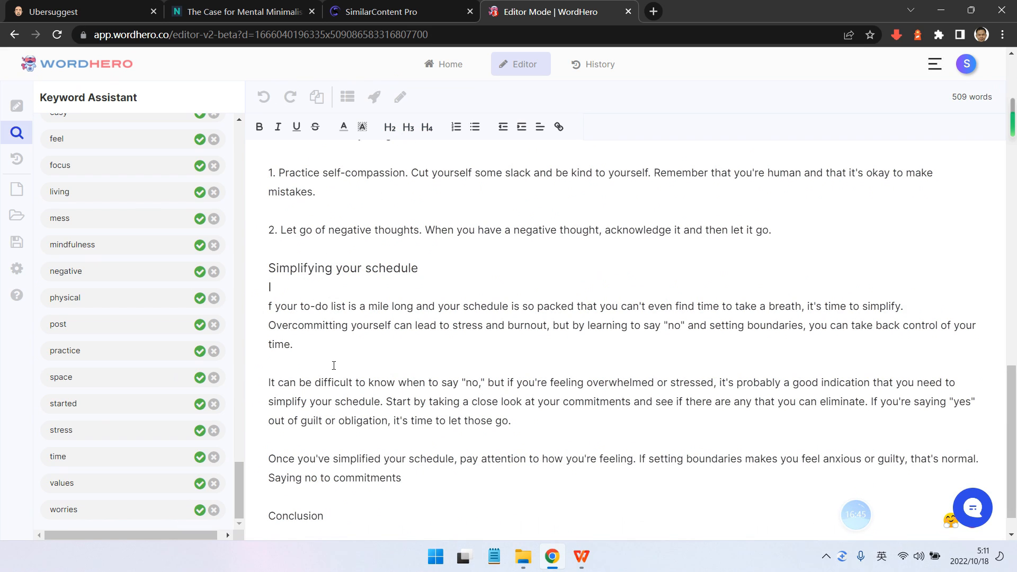
scroll(284, 274, down, 1)
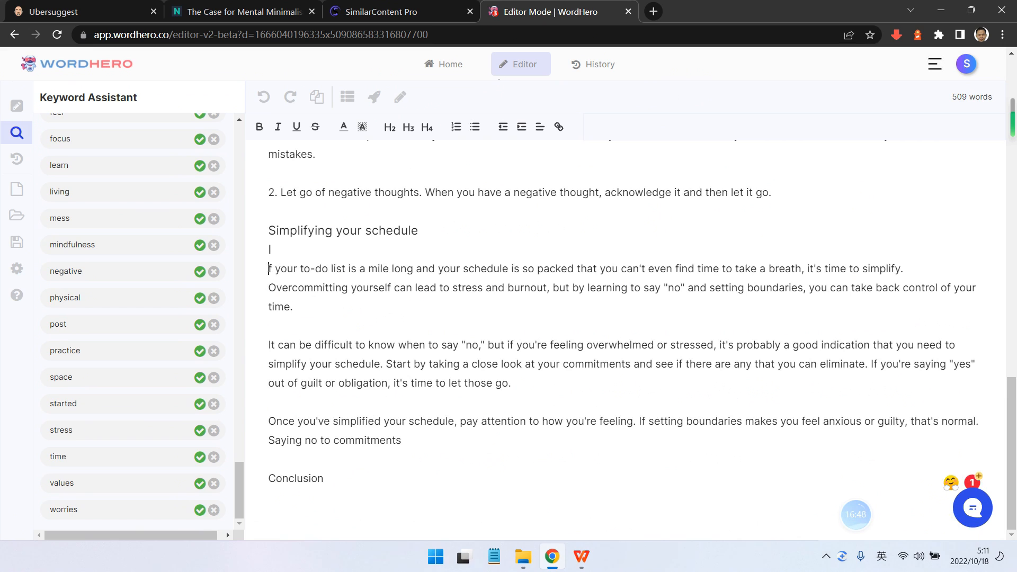
- Complete the opening word "If" under "Simplifying your schedule", remove the blank line beneath that heading and add one above "Saying no to commitments"
click(271, 268)
text(f)
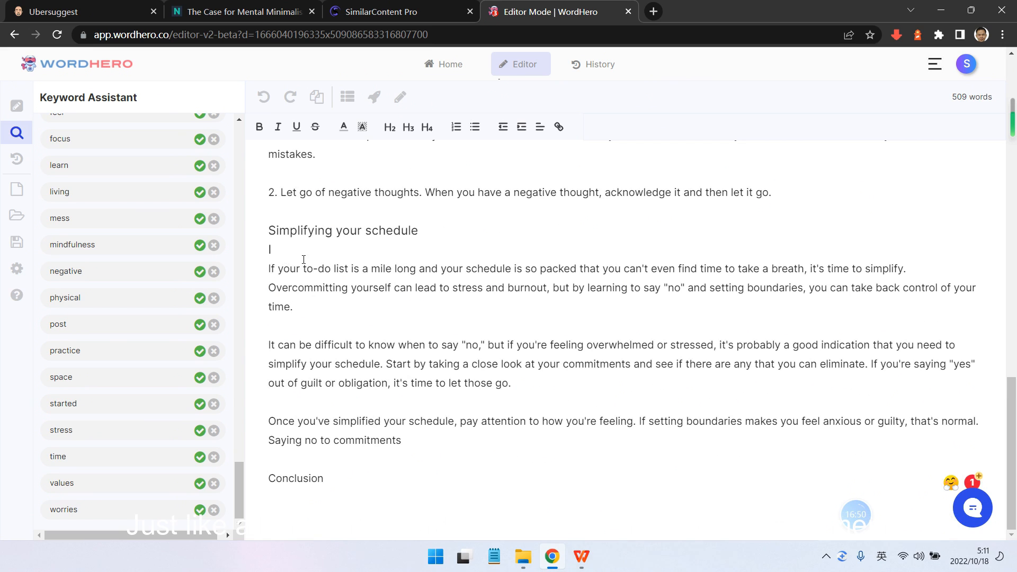
drag(401, 247, 299, 243)
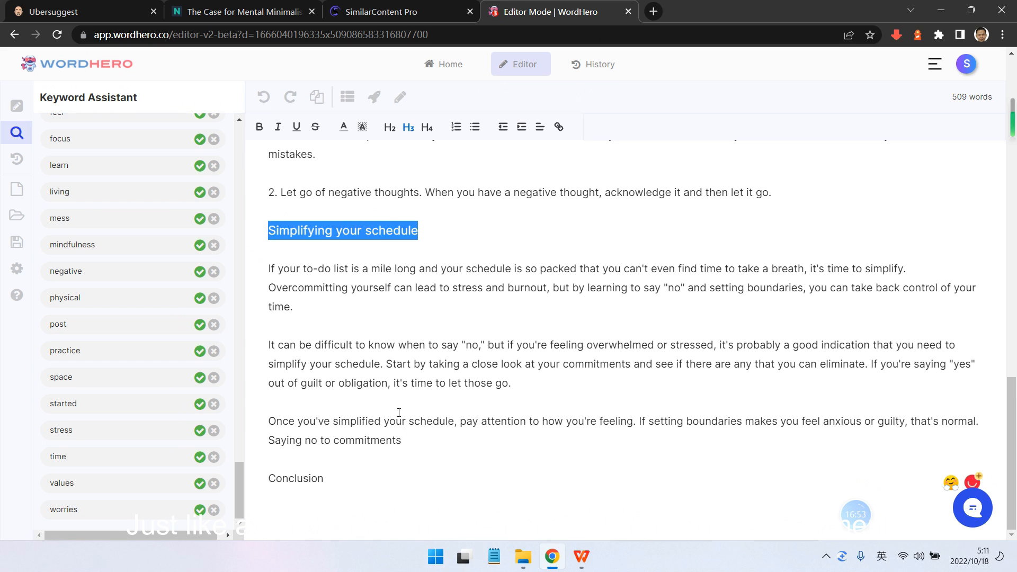
click(435, 448)
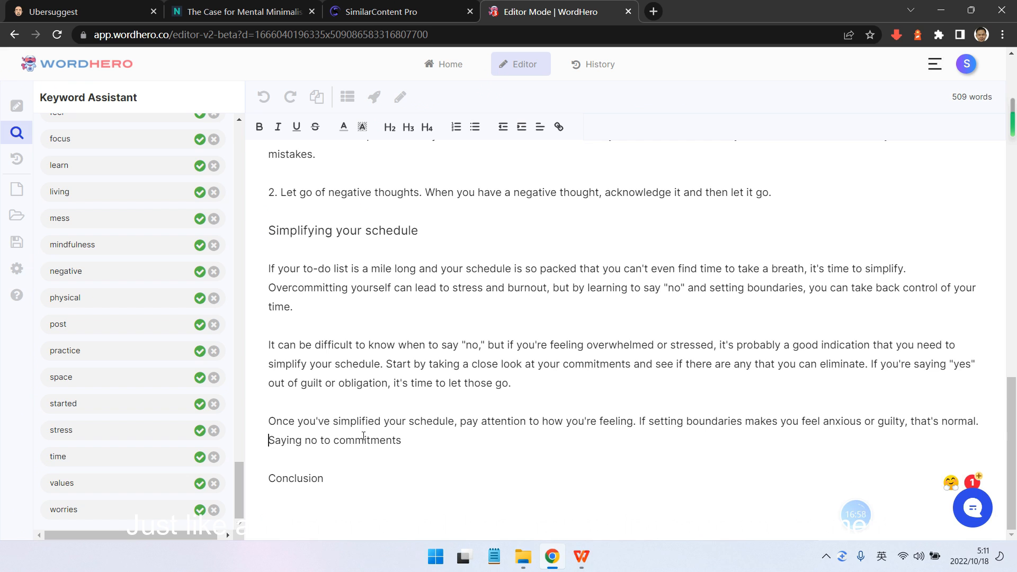
key(Return)
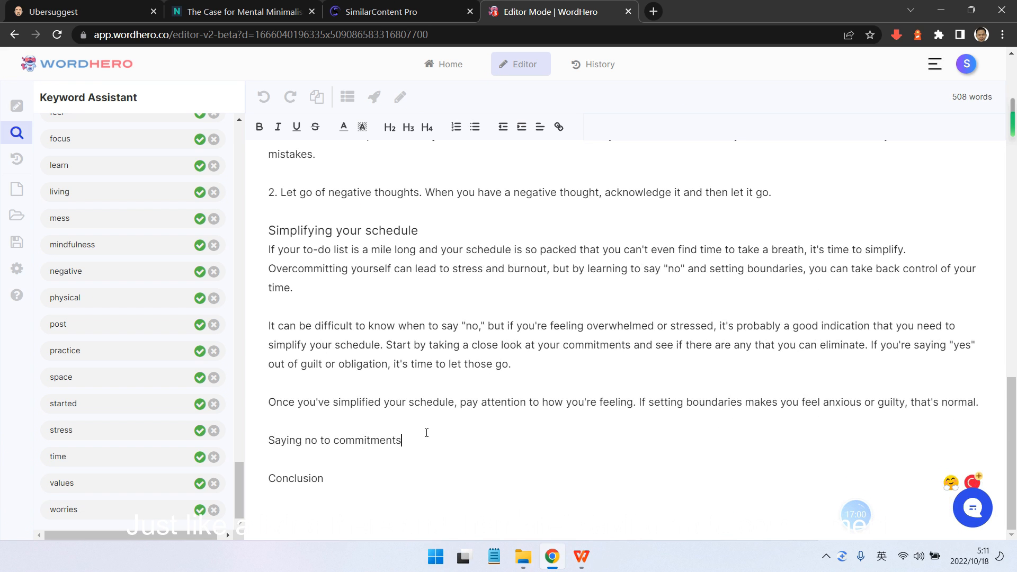
scroll(480, 395, up, 3)
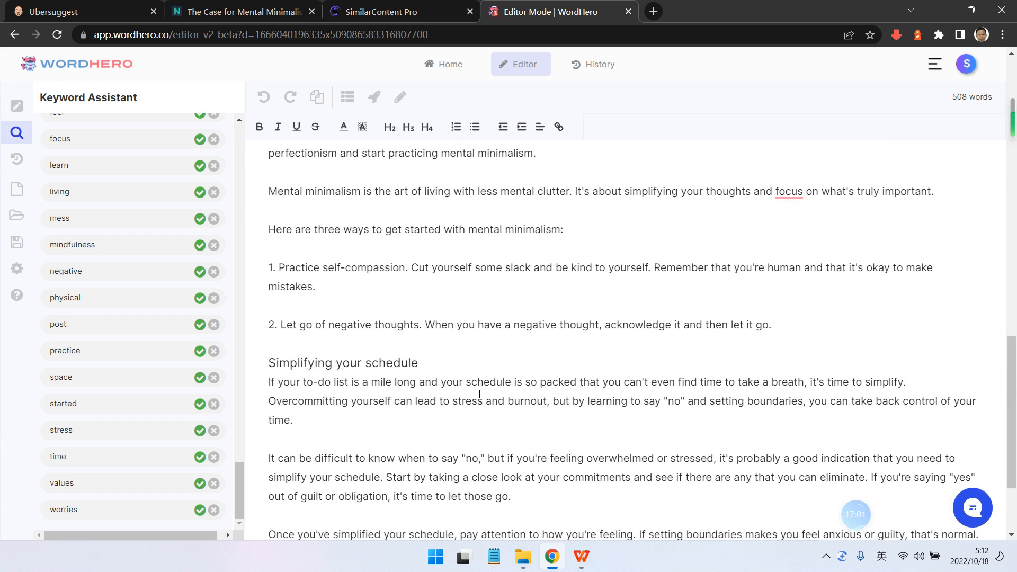
scroll(479, 395, down, 3)
- Select the line "Saying no to commitments", and delete all check-marked keywords, from "attention" to "worries", from the Keyword Assistant list
drag(402, 442, 289, 429)
scroll(210, 388, up, 6)
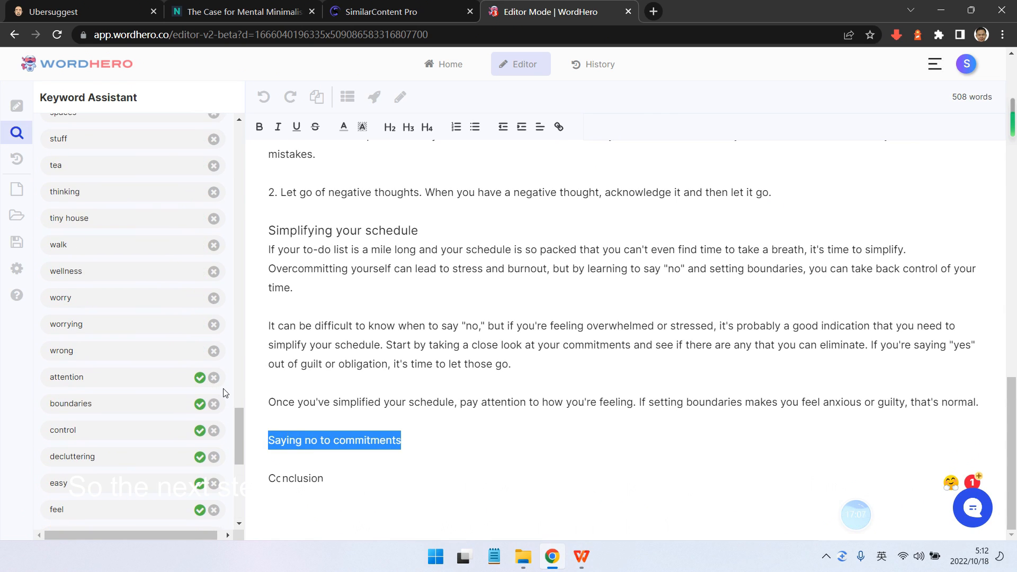
scroll(223, 393, down, 6)
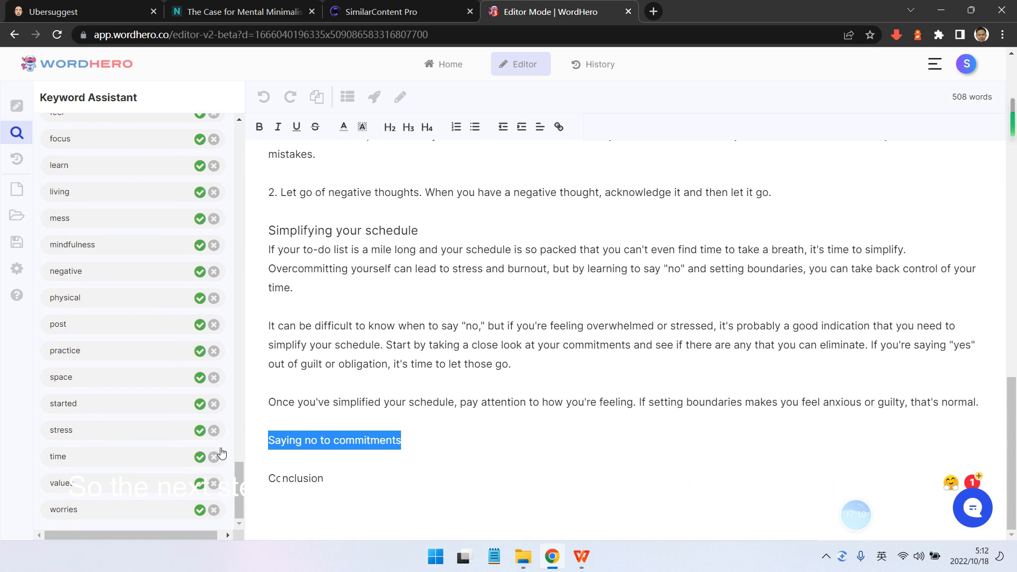
click(213, 511)
click(215, 510)
click(215, 510)
click(215, 510)
click(216, 510)
click(215, 510)
click(215, 511)
click(215, 511)
click(215, 510)
click(215, 510)
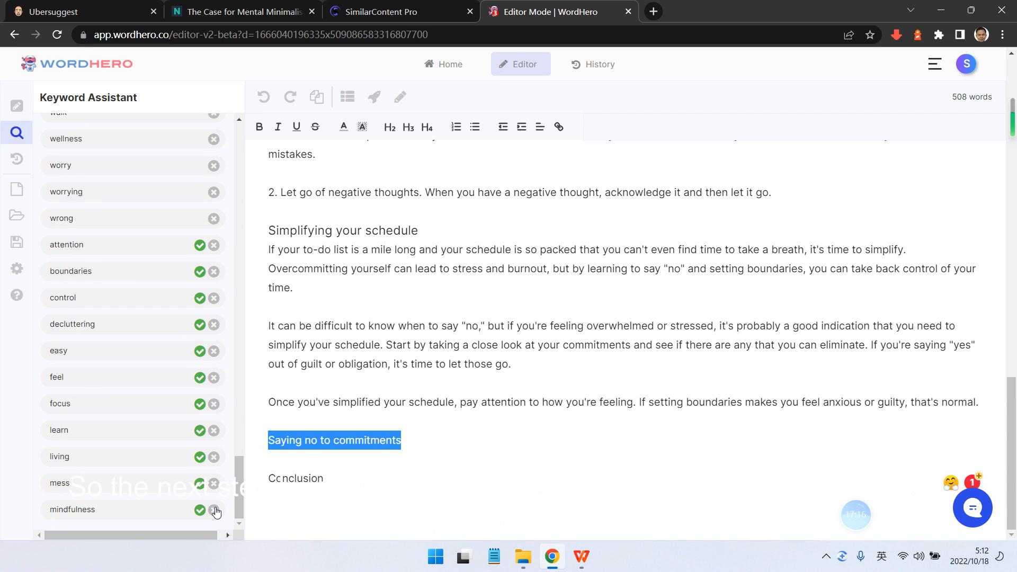
click(215, 511)
click(215, 510)
click(215, 510)
click(215, 510)
click(215, 510)
click(215, 510)
click(216, 510)
click(215, 511)
click(215, 510)
click(215, 510)
click(215, 510)
- Check the start of the remaining Keyword Assistant list and switch to the WPS spreadsheet "mental minimalism 2.xlsx"
scroll(223, 485, up, 8)
scroll(222, 485, up, 15)
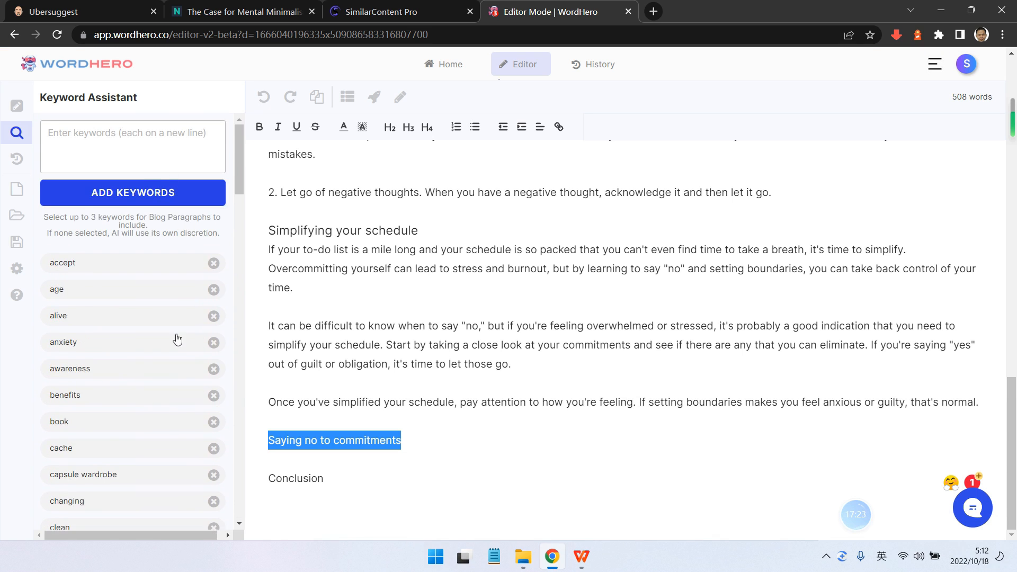
scroll(177, 339, down, 1)
click(582, 556)
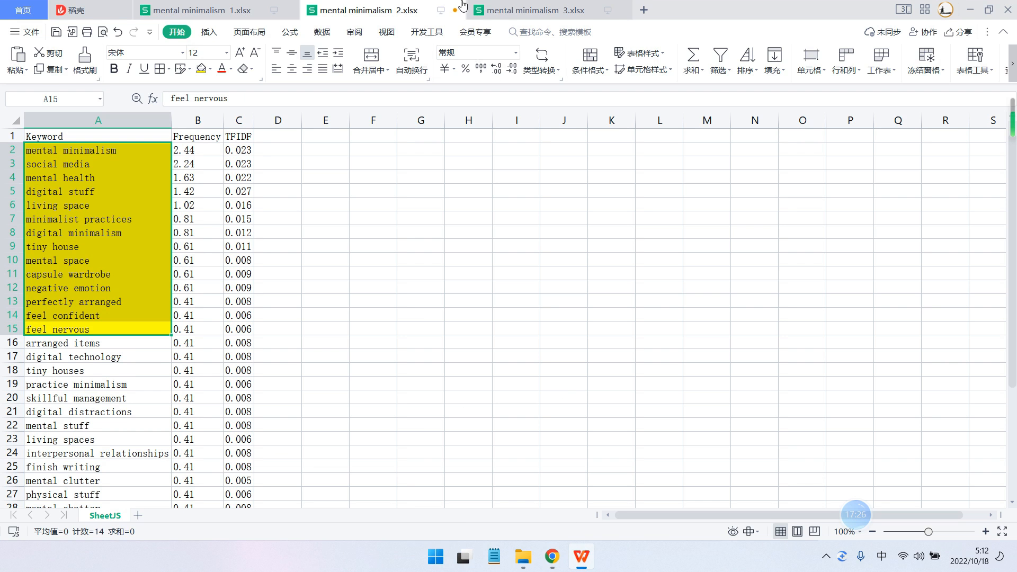
- Copy the unhighlighted keywords in A16:A38, from "arranged items" through "ucla total"
click(84, 341)
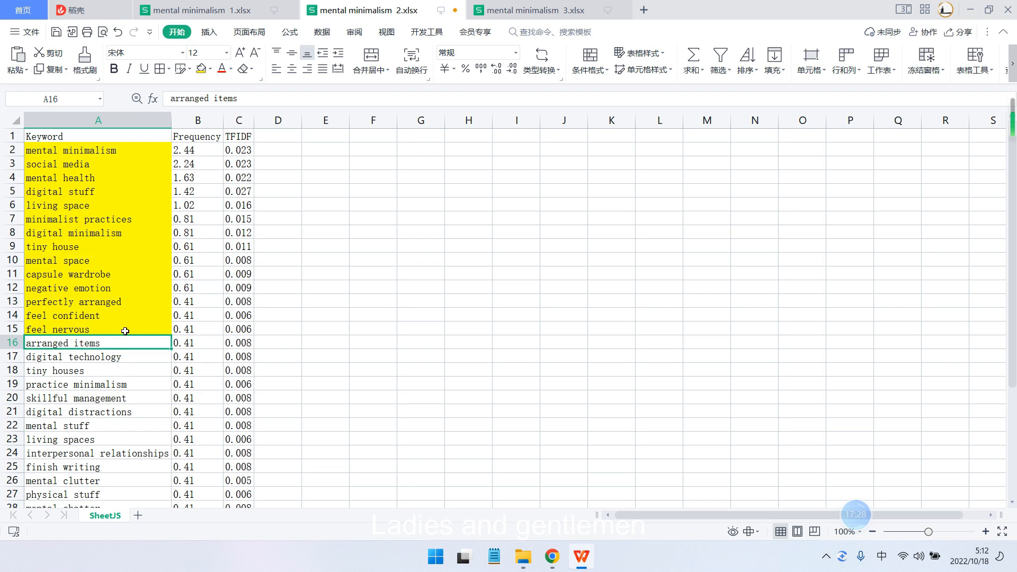
scroll(127, 342, down, 6)
shift+click(112, 397)
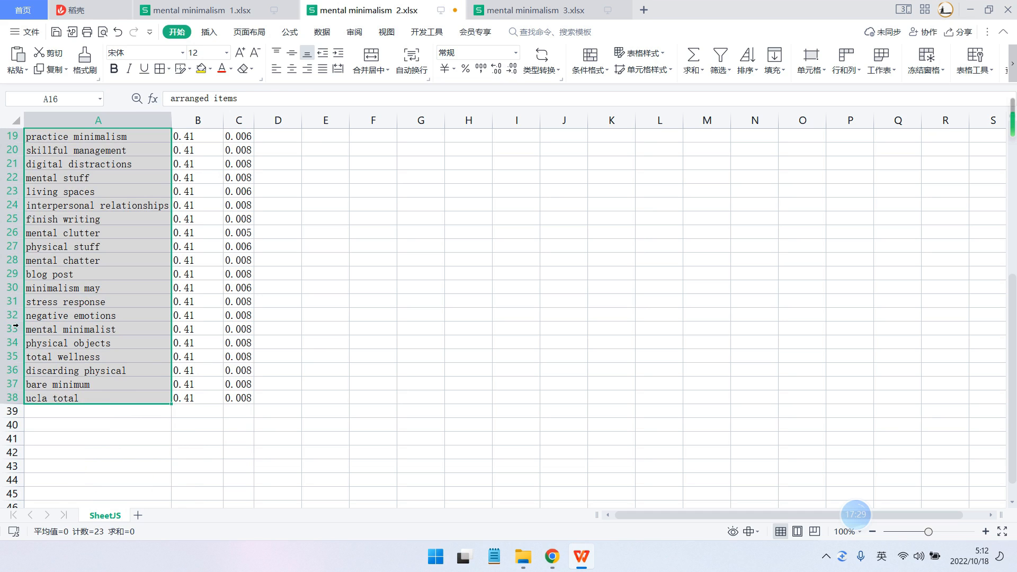
key(ctrl+c)
scroll(180, 364, up, 3)
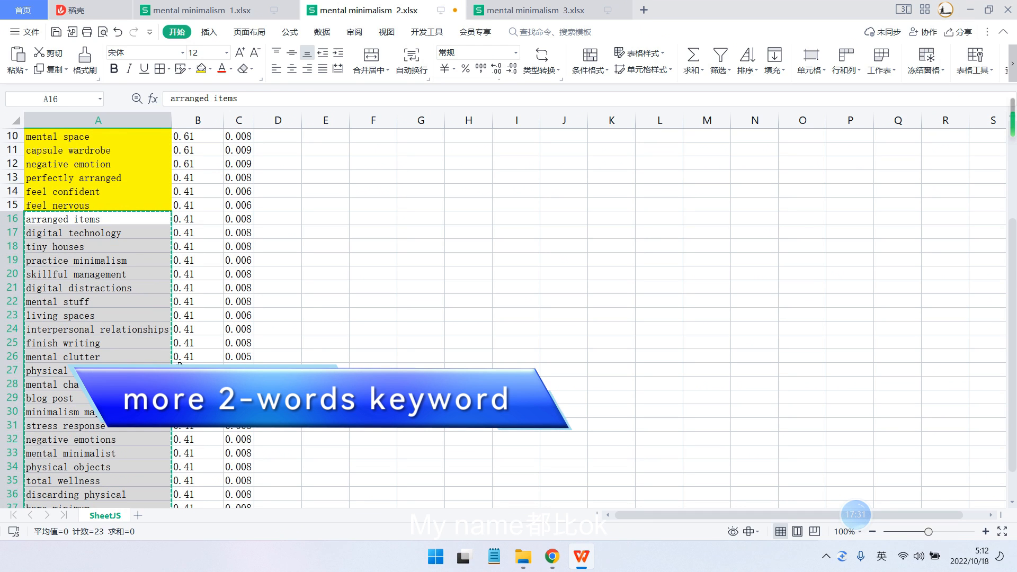
- Switch to the WordHero editor in Chrome and add the copied keywords to the Keyword Assistant, checking the spreadsheet's last keyword
click(552, 556)
click(215, 144)
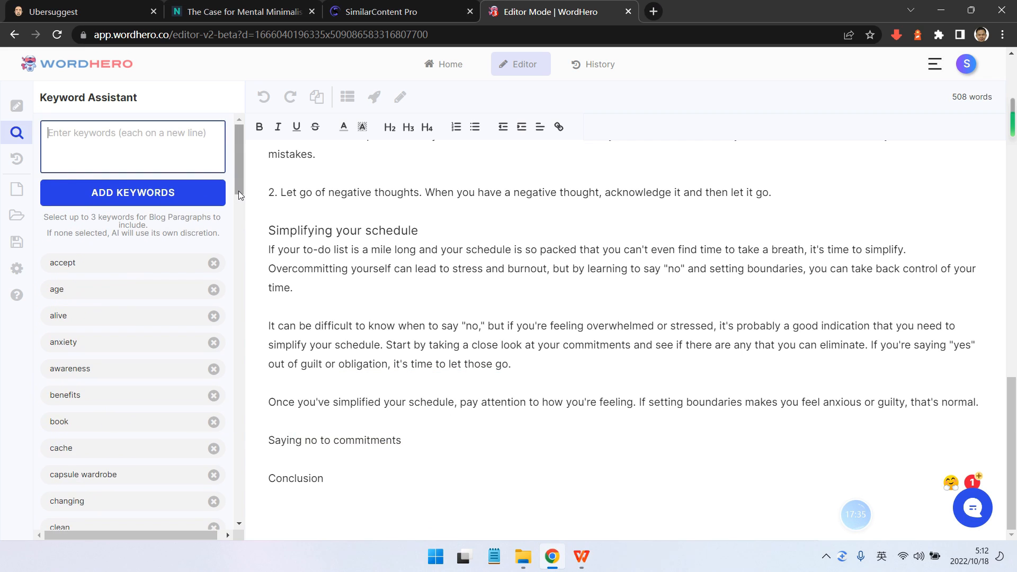
key(ctrl+v)
click(216, 204)
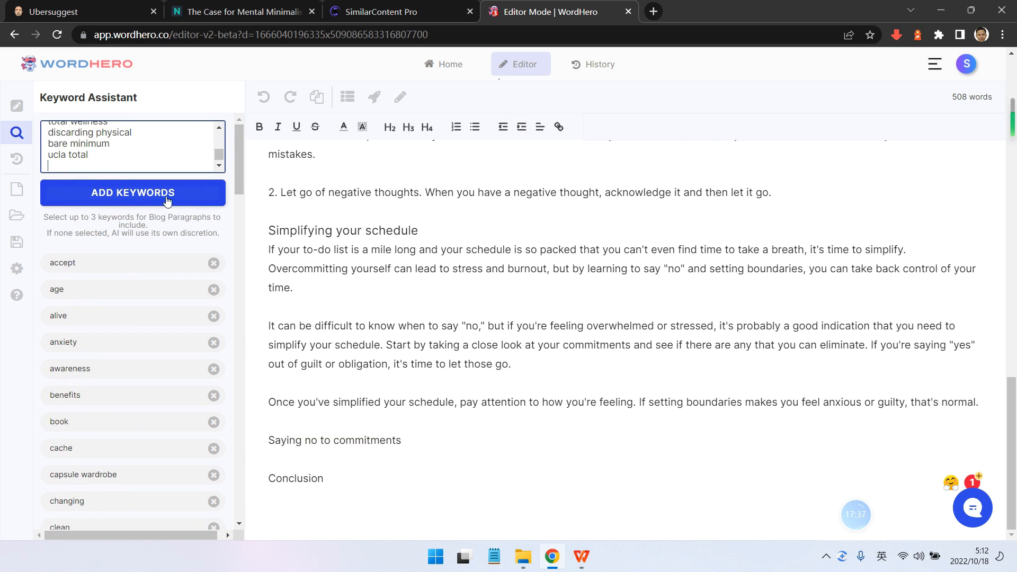
click(582, 557)
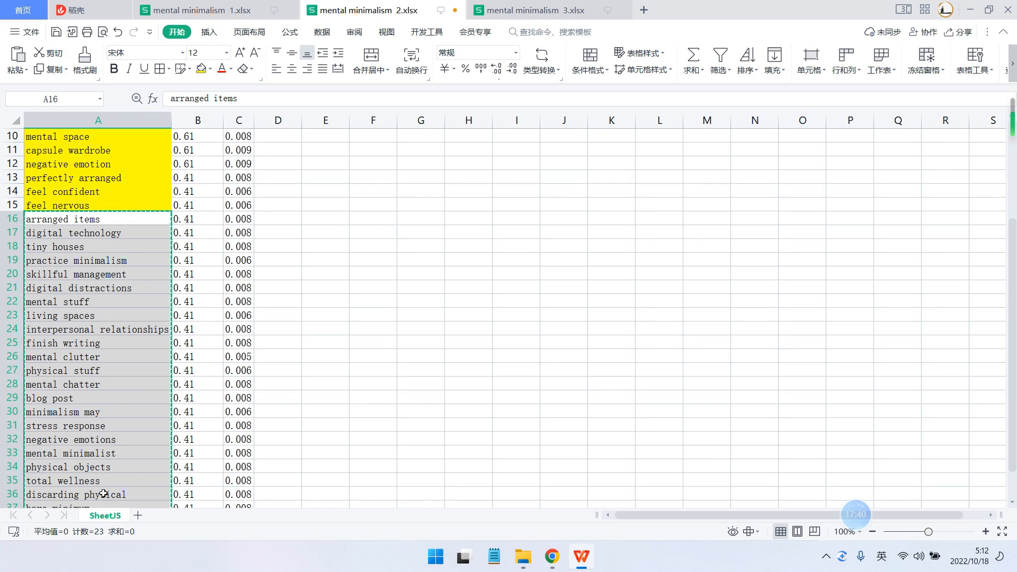
scroll(132, 477, down, 2)
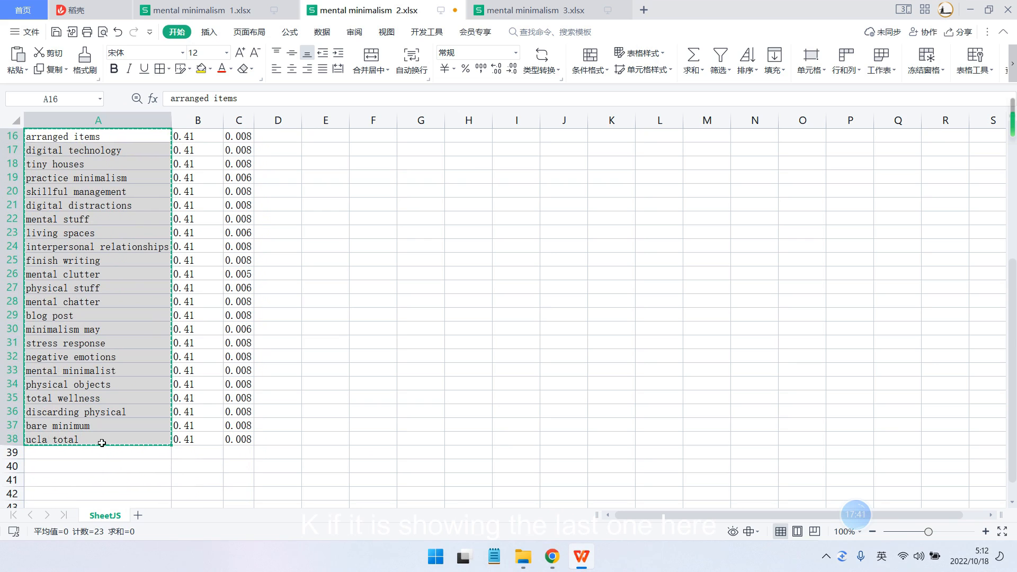
click(552, 557)
click(143, 200)
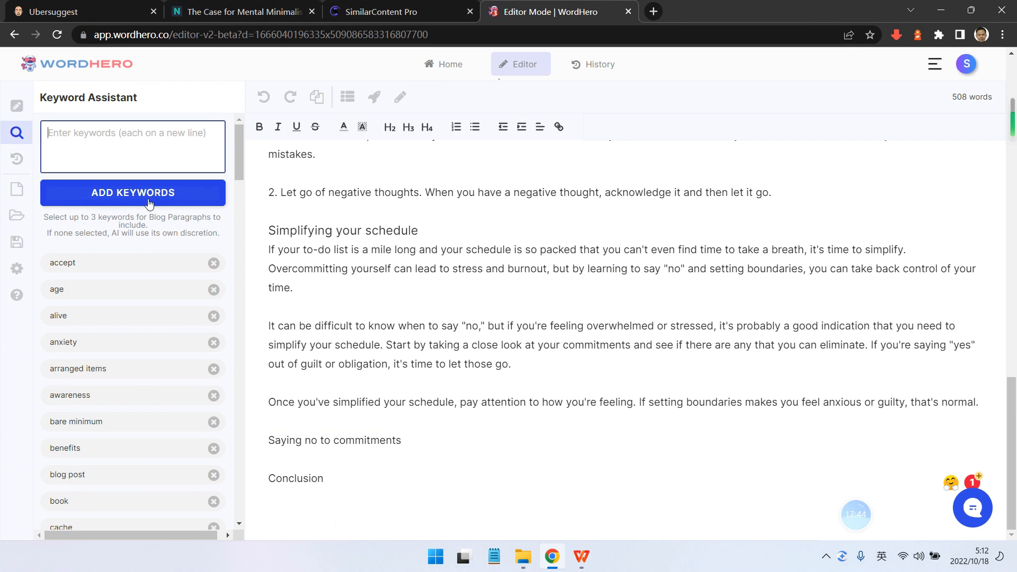
- Remove the already used keyword "mental clutter" from the end of the Keyword Assistant list
scroll(70, 147, up, 1)
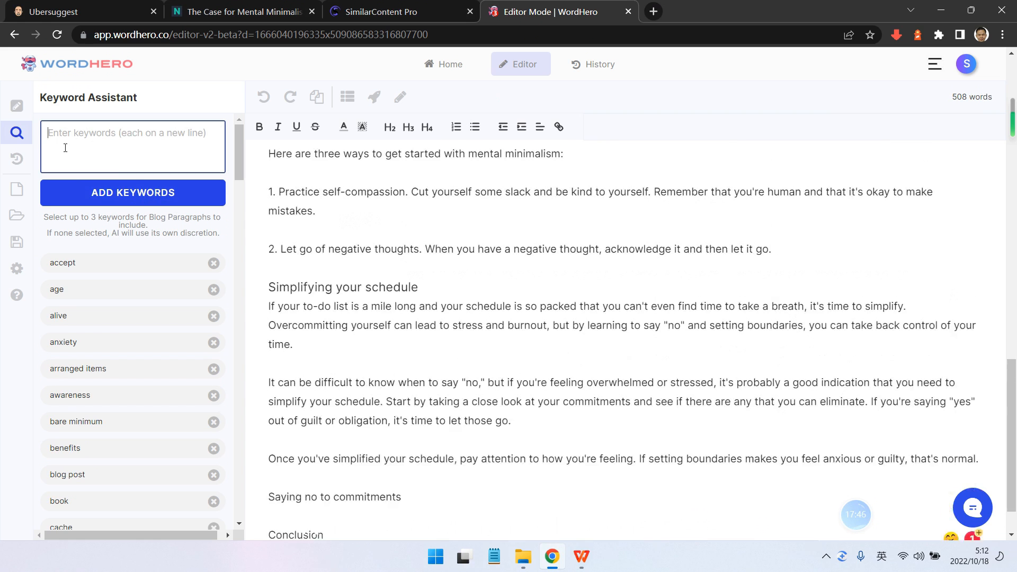
scroll(128, 201, down, 7)
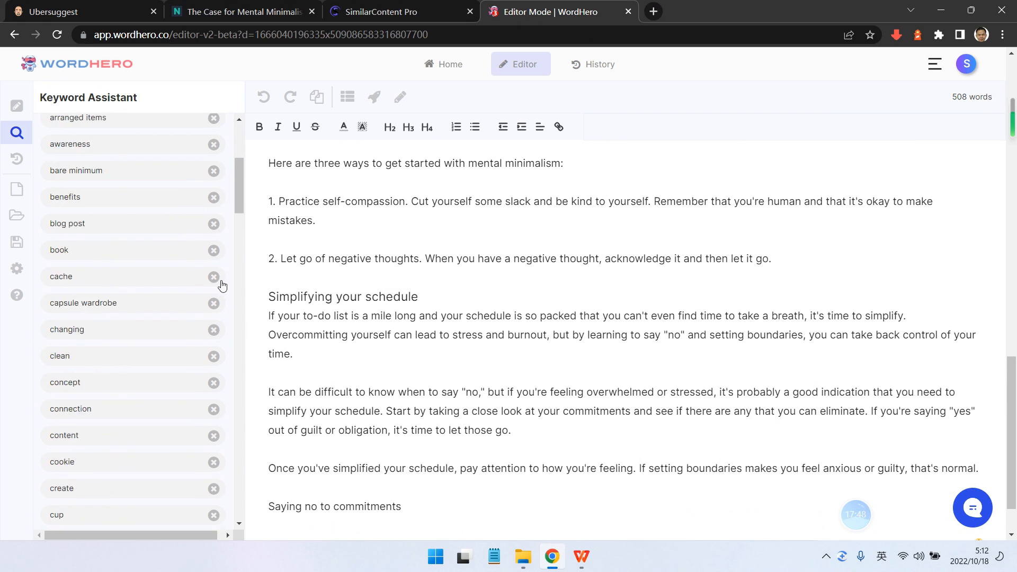
drag(239, 231, 233, 503)
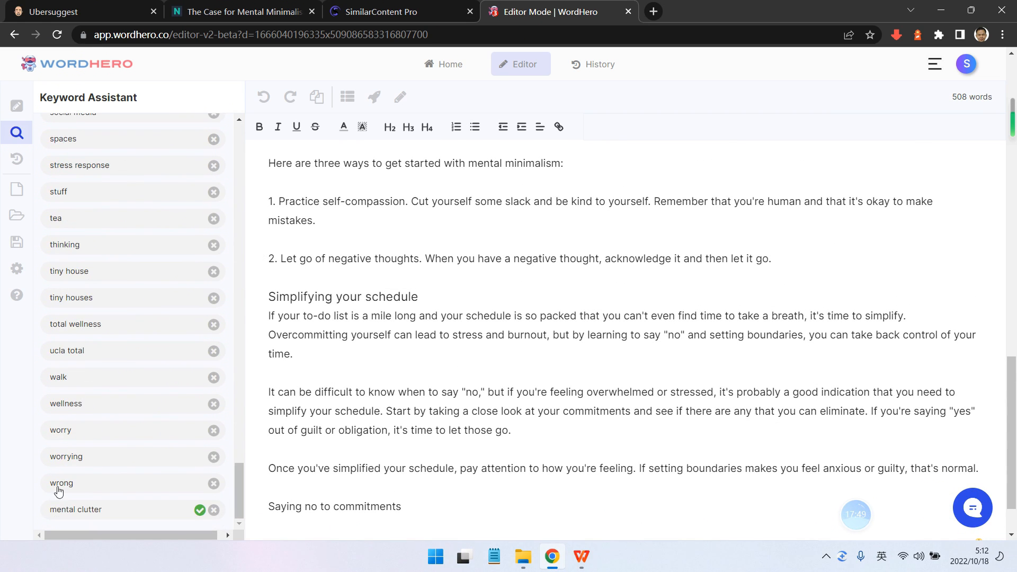
scroll(537, 412, down, 1)
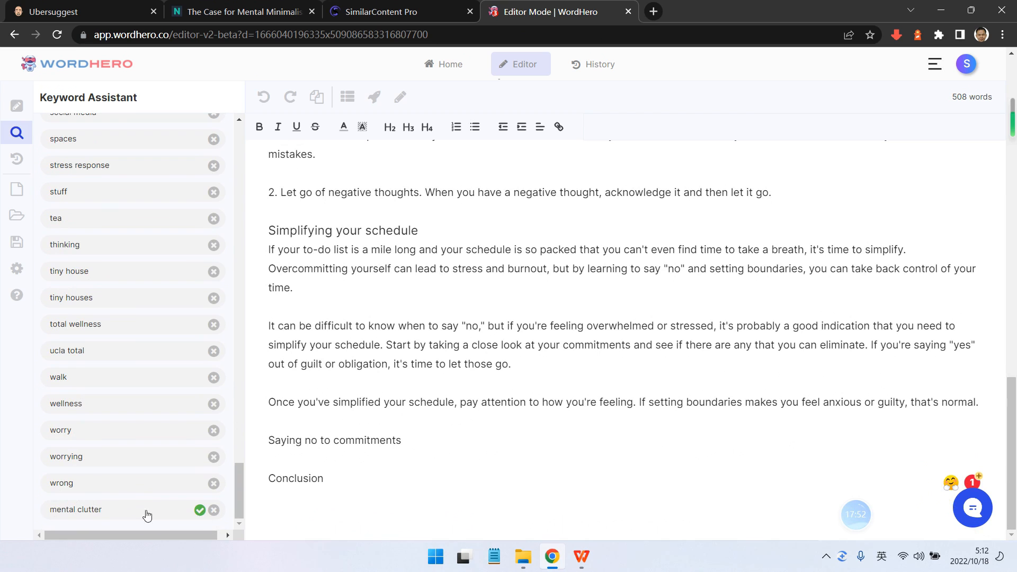
click(214, 510)
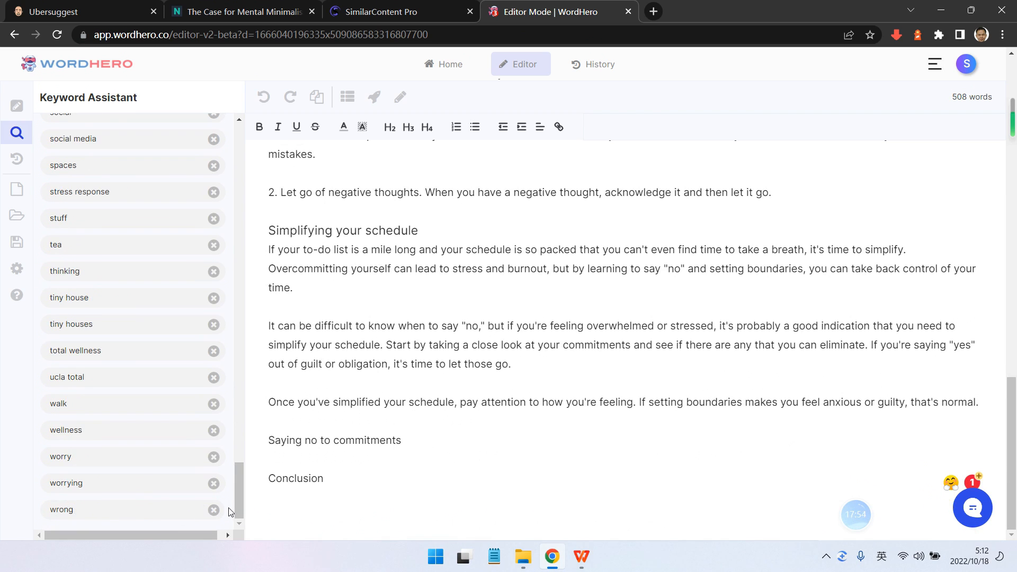
scroll(203, 480, up, 2)
scroll(204, 480, down, 2)
scroll(203, 480, up, 2)
scroll(427, 466, up, 2)
scroll(421, 468, down, 2)
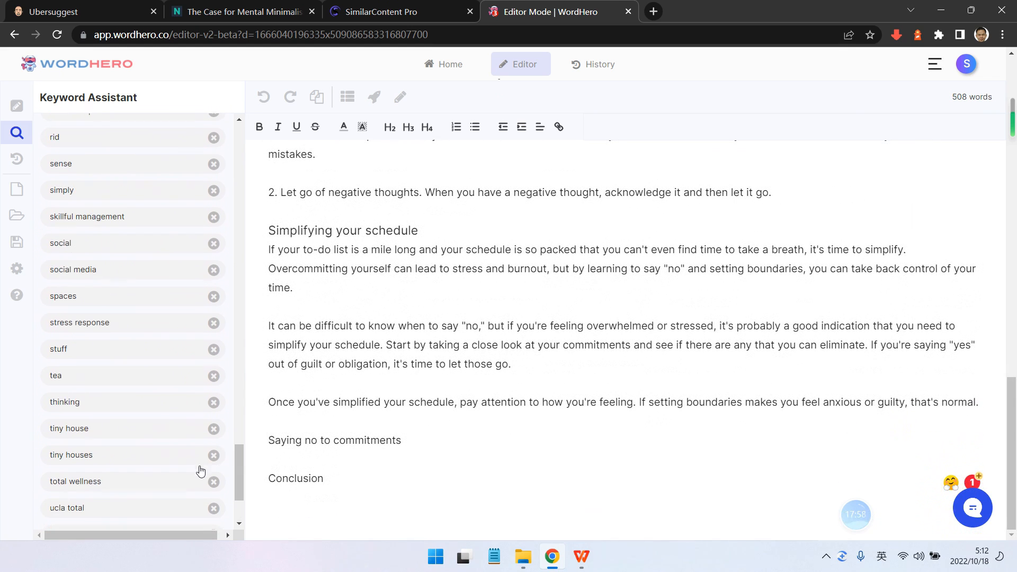
scroll(200, 469, down, 2)
- Generate AI paragraphs for the line "Saying no to commitments" and follow the text until it is complete
drag(318, 459, 185, 448)
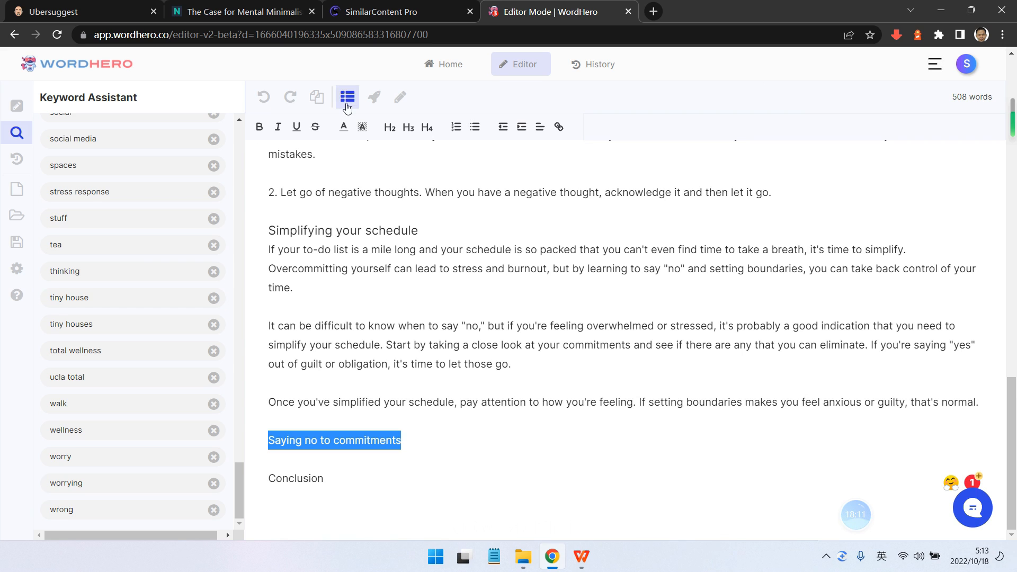
click(374, 97)
scroll(448, 338, up, 4)
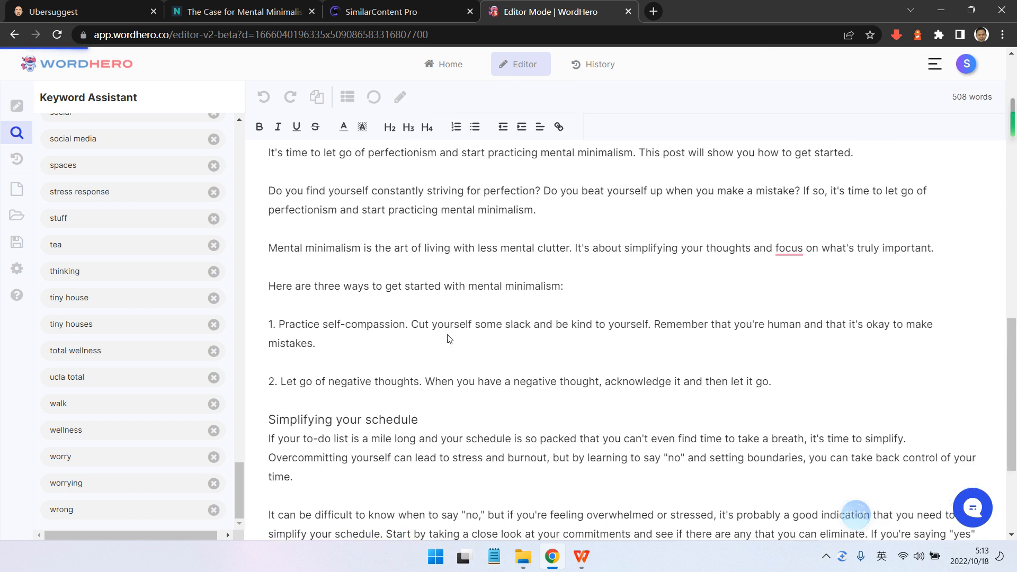
scroll(419, 253, down, 4)
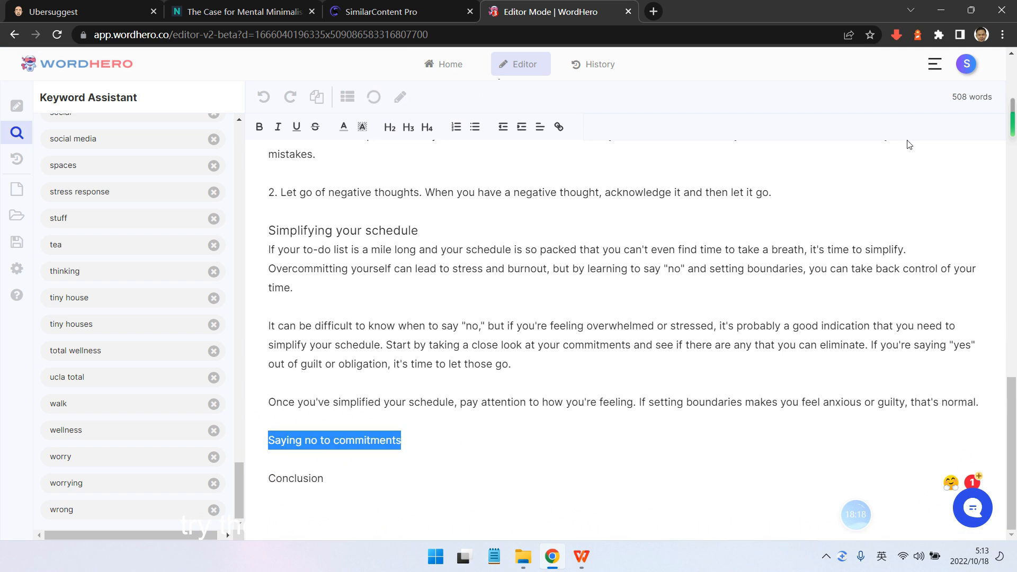
scroll(424, 414, up, 20)
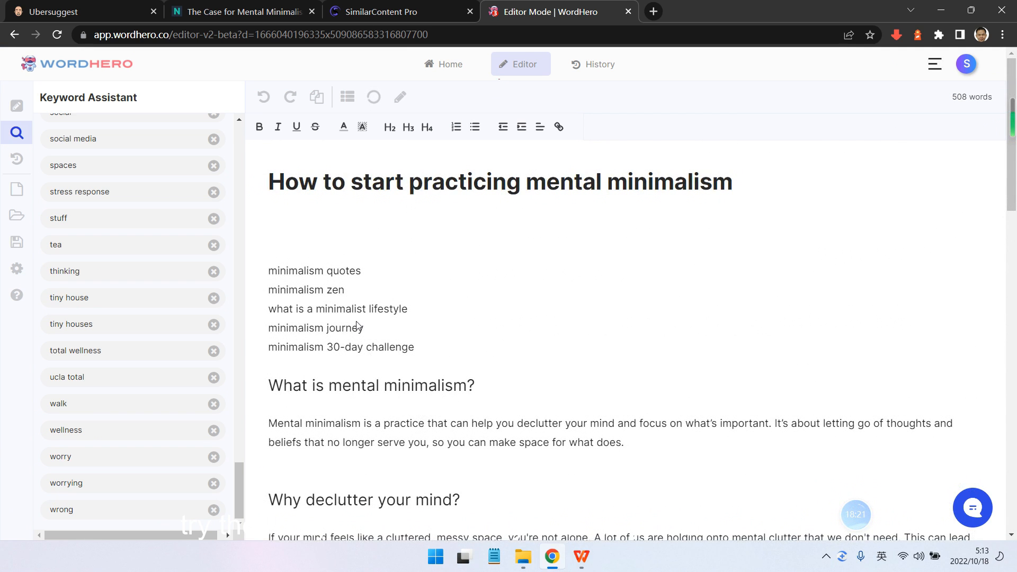
scroll(353, 322, down, 20)
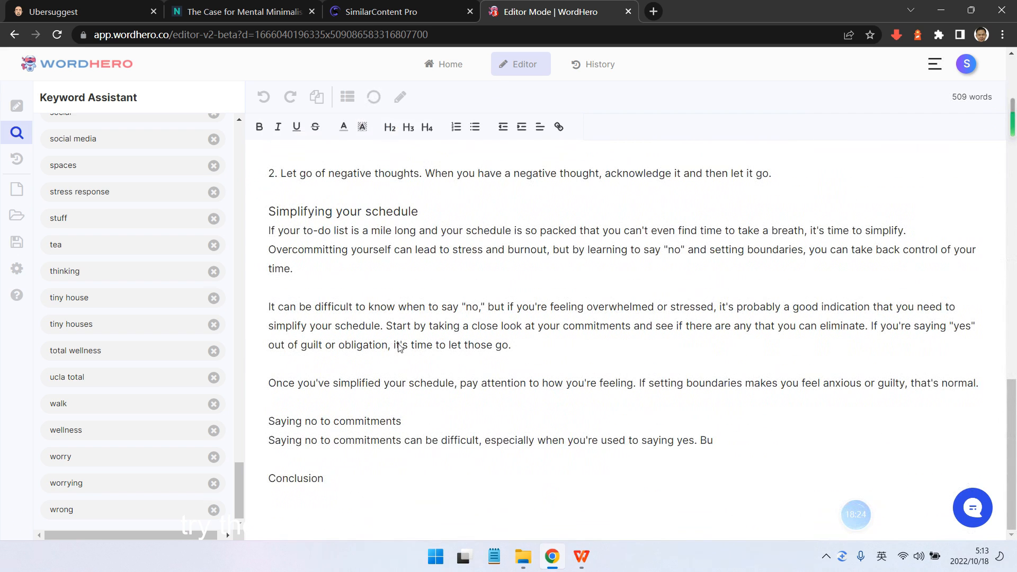
scroll(402, 395, down, 2)
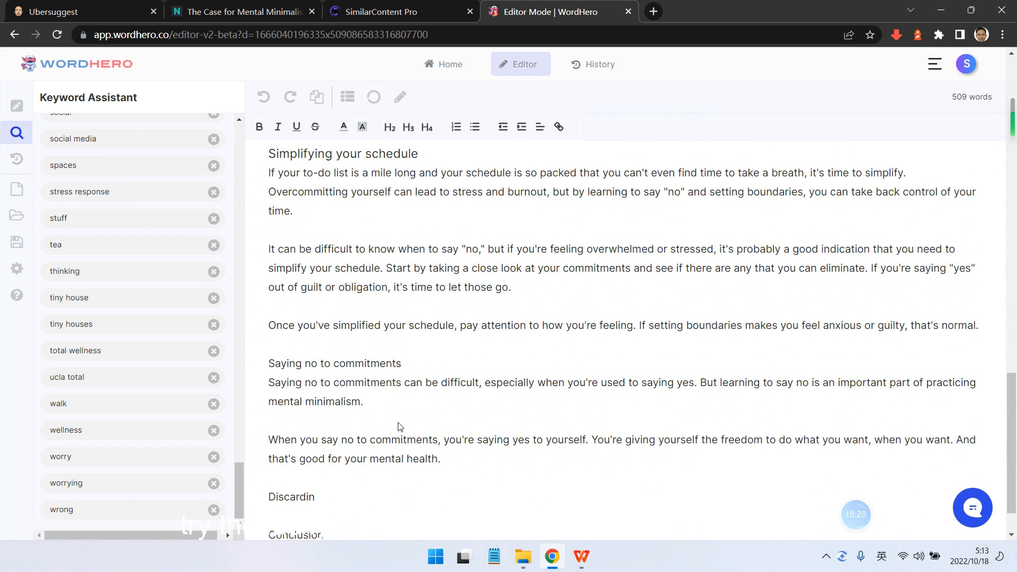
scroll(400, 426, down, 1)
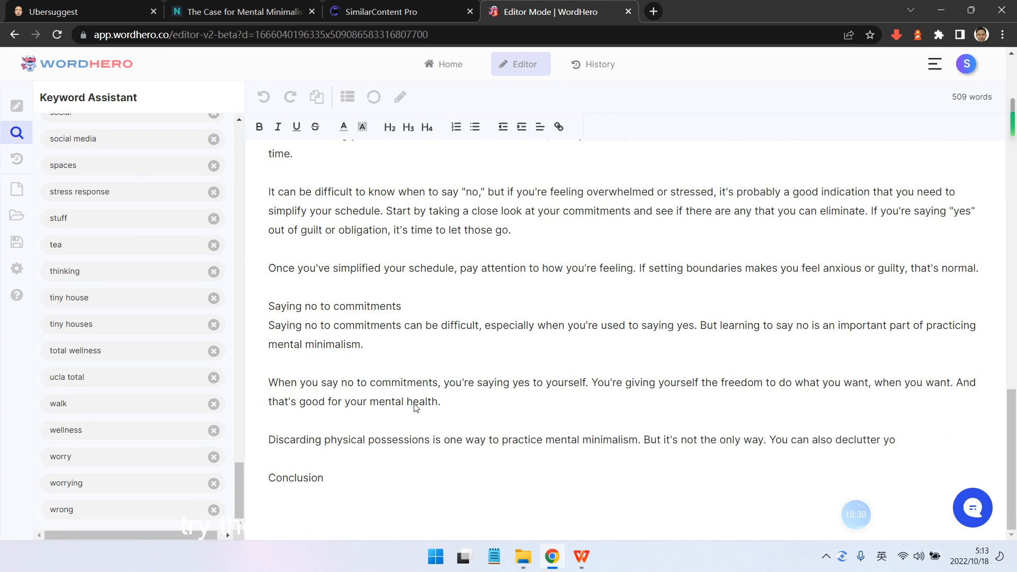
scroll(522, 345, down, 1)
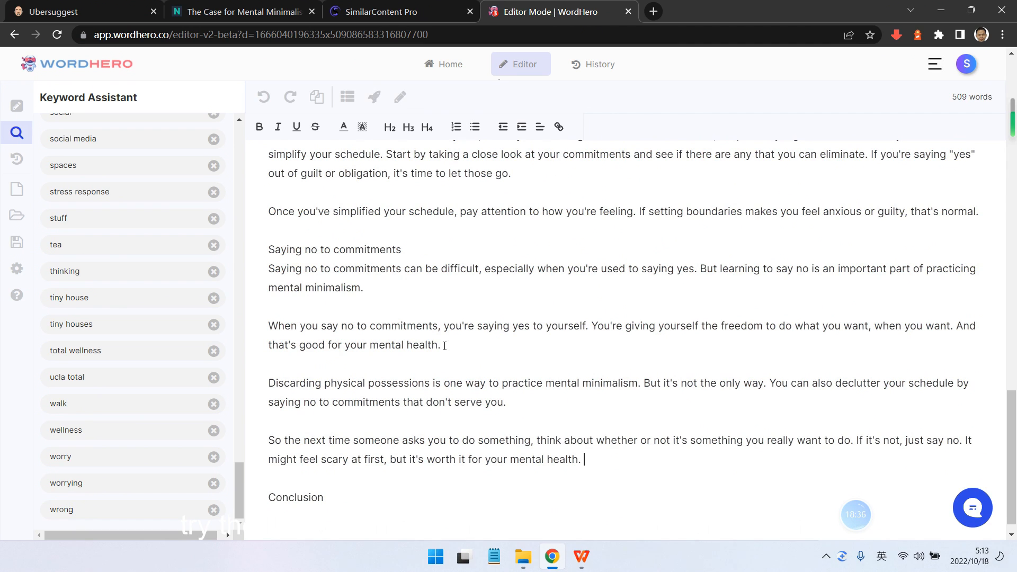
scroll(420, 337, down, 1)
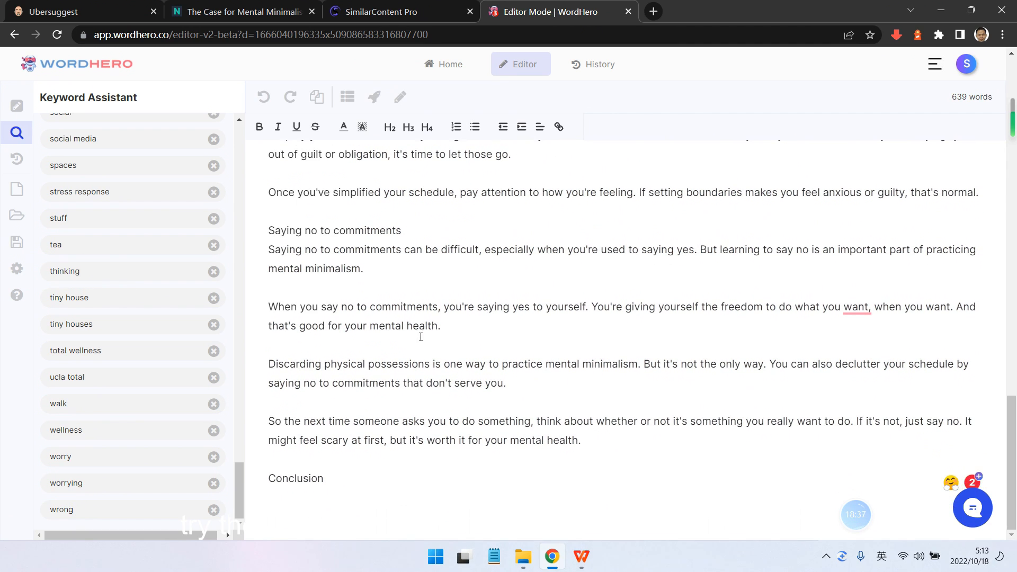
- Format "Saying no to commitments" as an H3 heading and insert a blank line between it and its first paragraph
triple_click(421, 233)
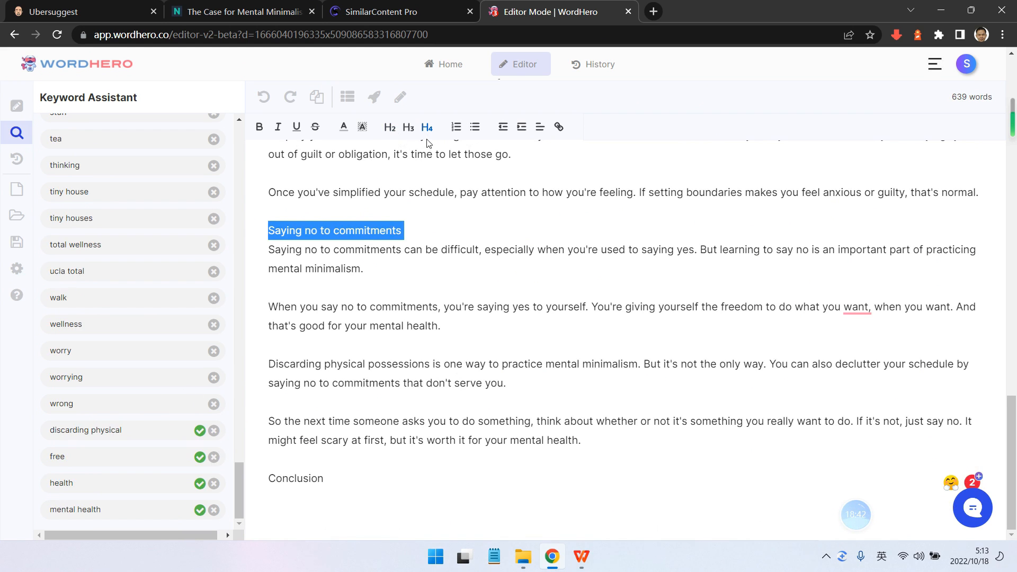
click(424, 230)
triple_click(364, 230)
click(408, 127)
click(459, 229)
key(Return)
key(Down)
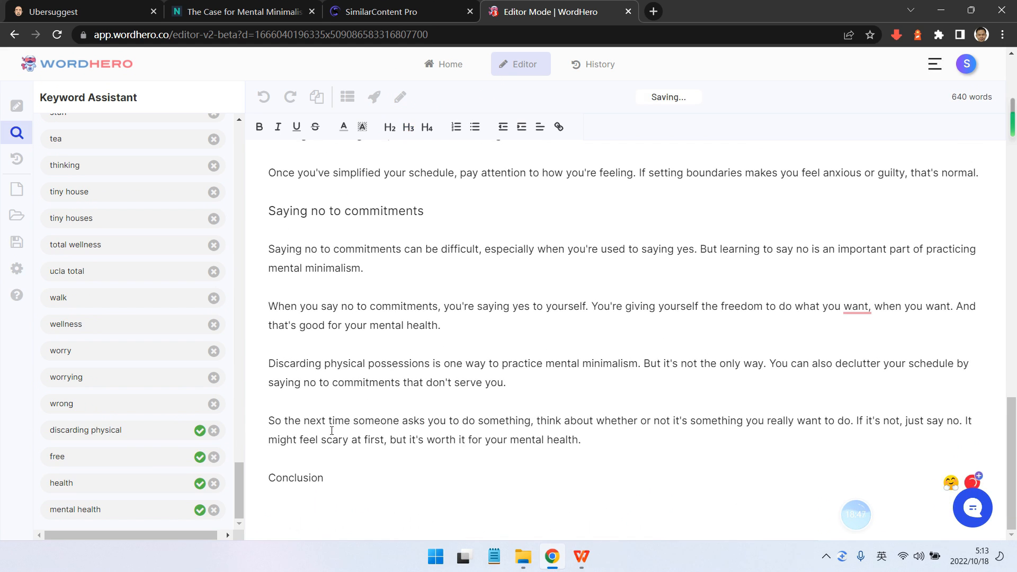
- Generate AI text for the "Conclusion" line and format that line as an H2 heading
double_click(323, 481)
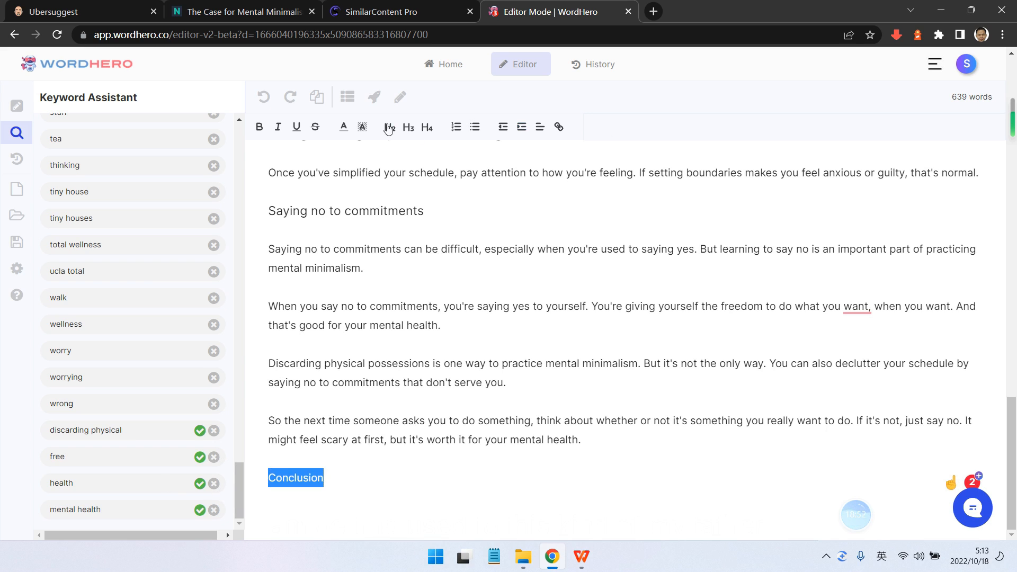
click(375, 98)
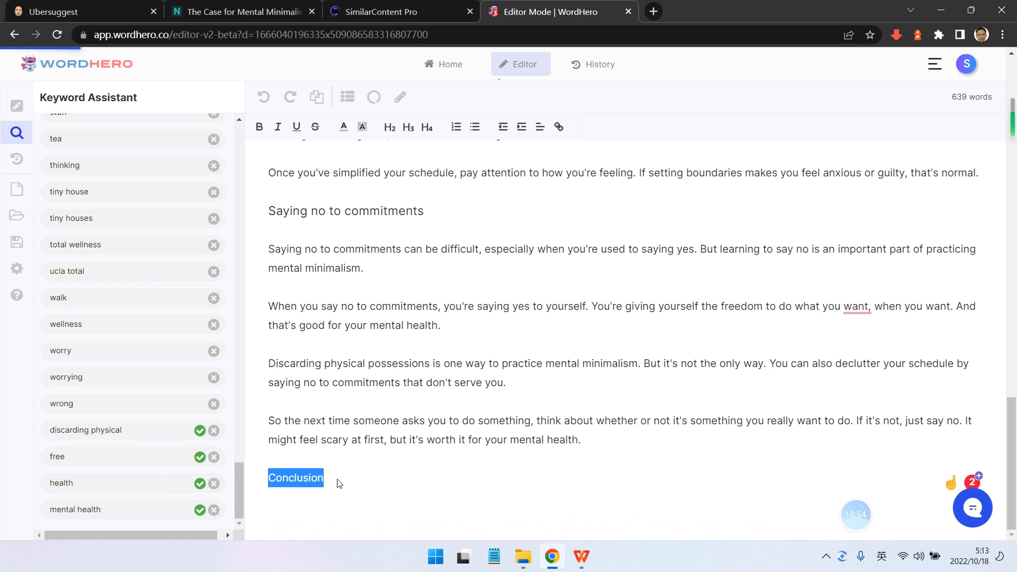
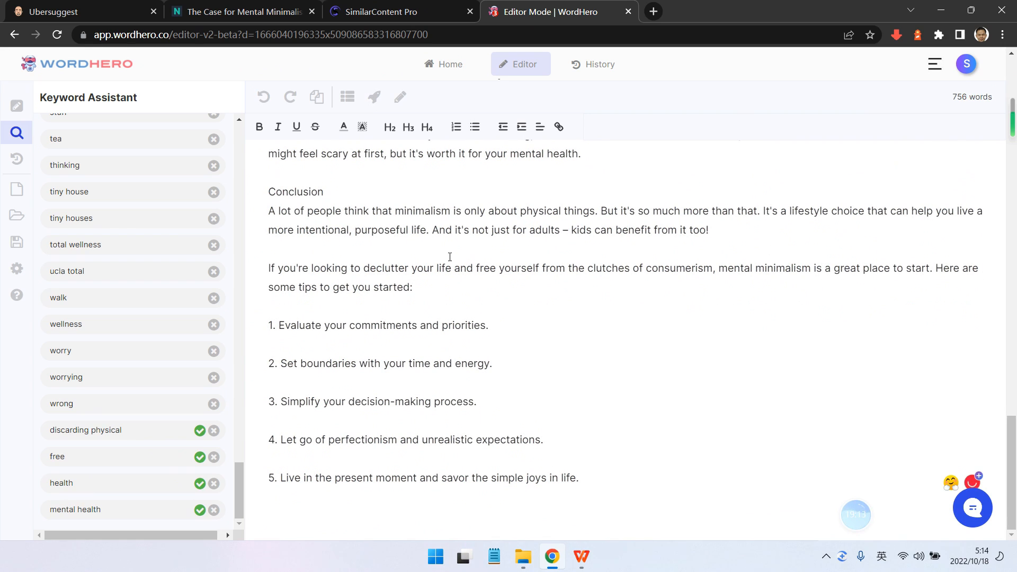
drag(329, 192, 254, 194)
click(390, 128)
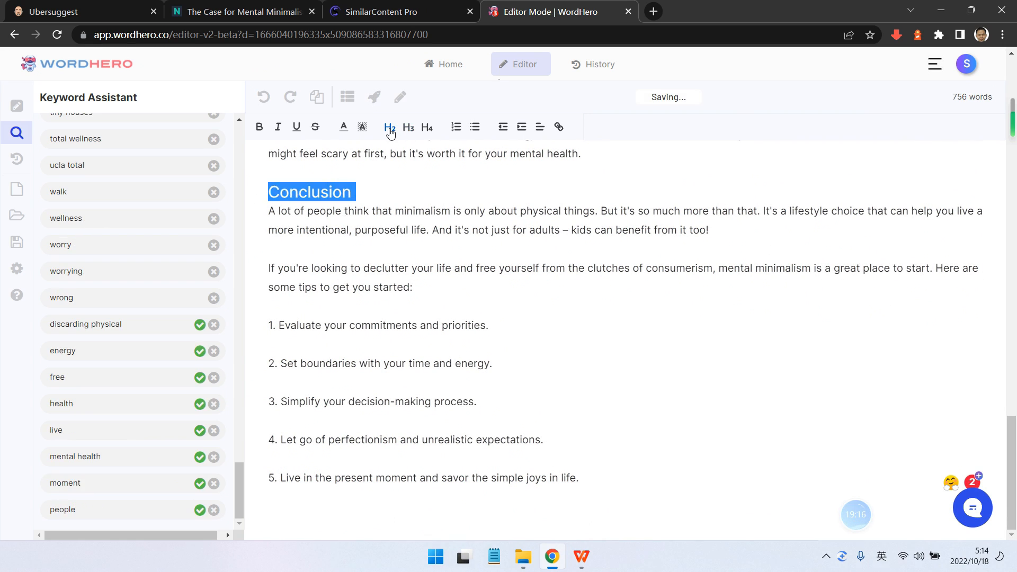
- Move the generated text from under "Conclusion" to below the "2. Let go of negative thoughts" item, before "Simplifying your schedule"
drag(268, 211, 632, 481)
key(ctrl+c)
key(BackSpace)
scroll(458, 418, up, 3)
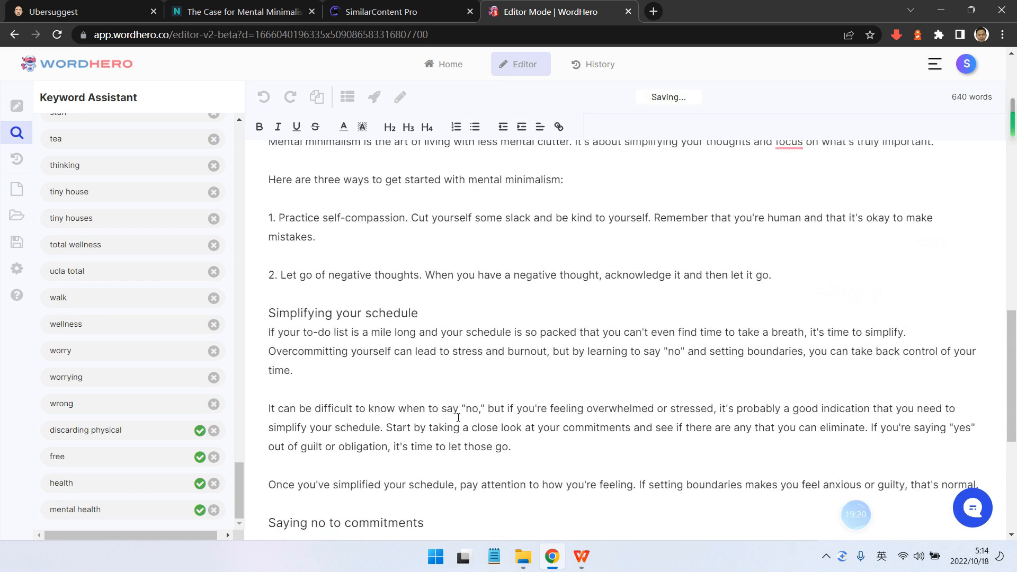
scroll(382, 335, up, 3)
scroll(413, 346, down, 1)
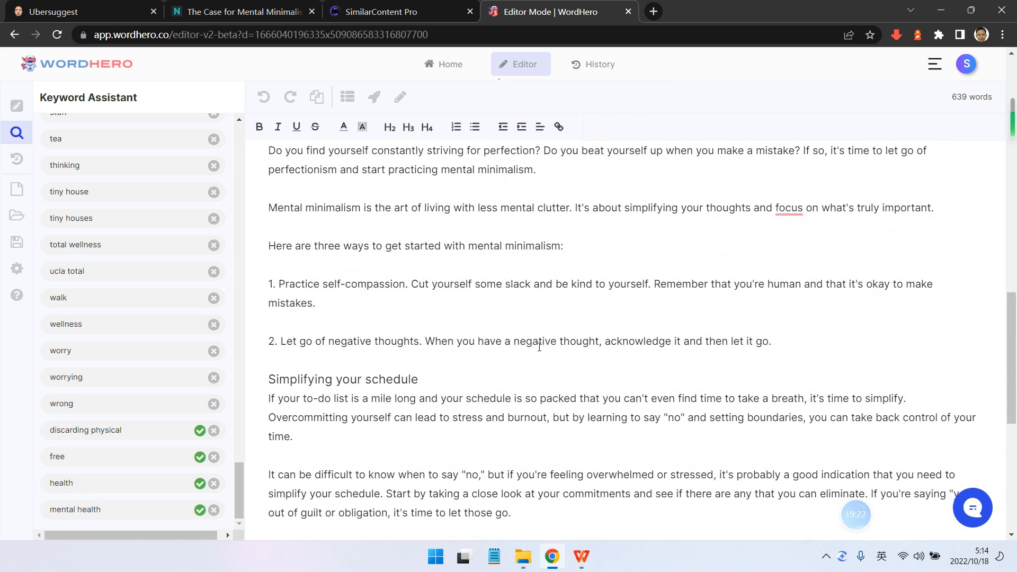
click(822, 339)
key(Return)
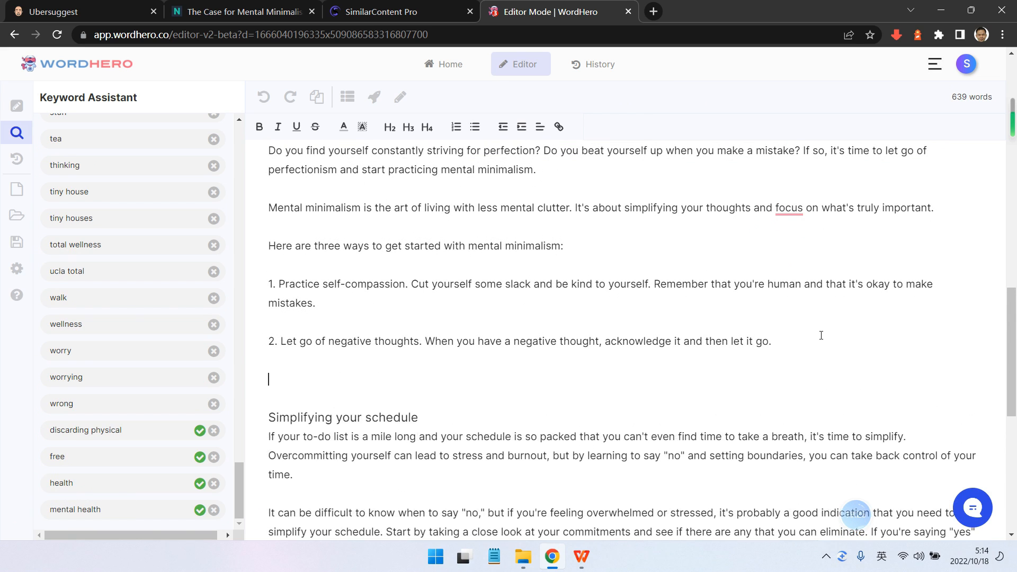
key(ctrl+v)
scroll(492, 275, down, 2)
scroll(492, 275, down, 3)
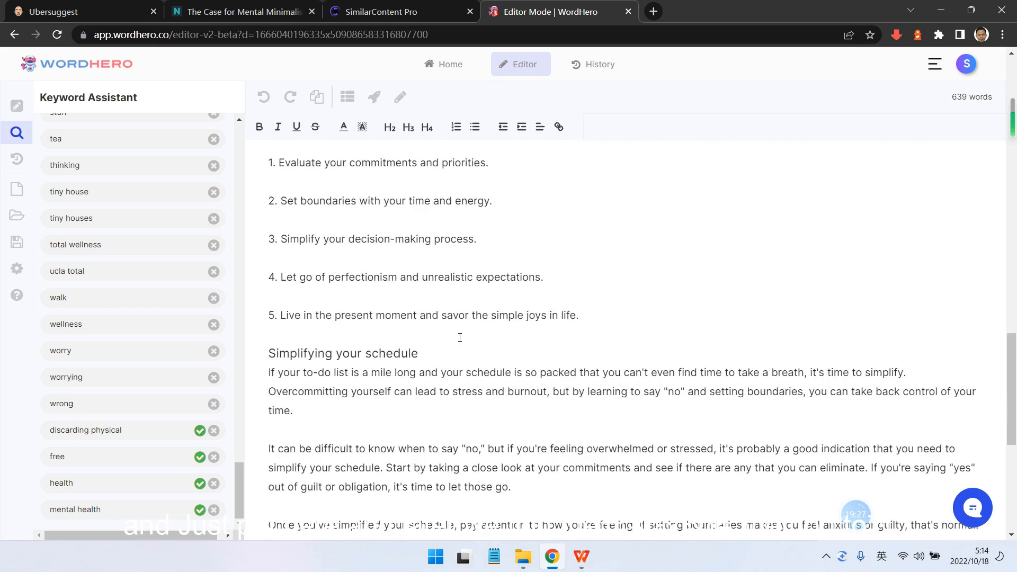
scroll(472, 328, up, 7)
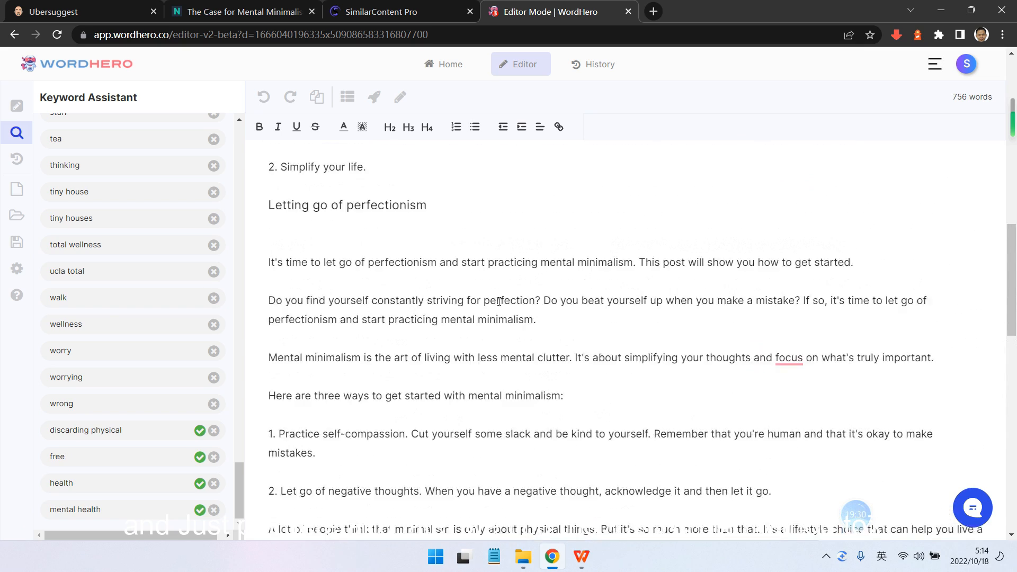
scroll(478, 306, down, 3)
scroll(479, 306, down, 2)
scroll(587, 346, down, 8)
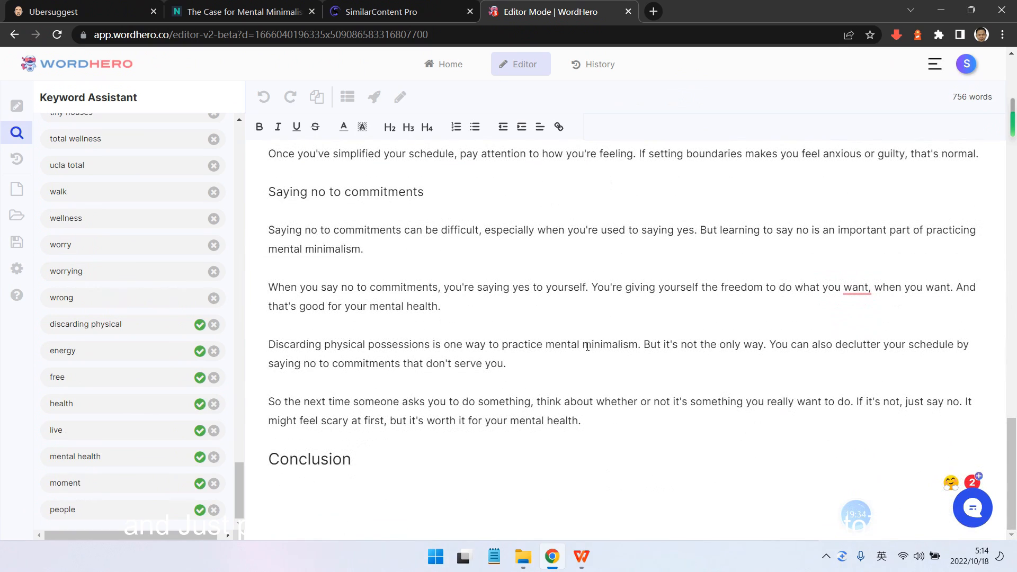
- Open the Blog Intros writing tool and set its topic to the article title "How to start practicing mental minimalism"
scroll(227, 382, up, 15)
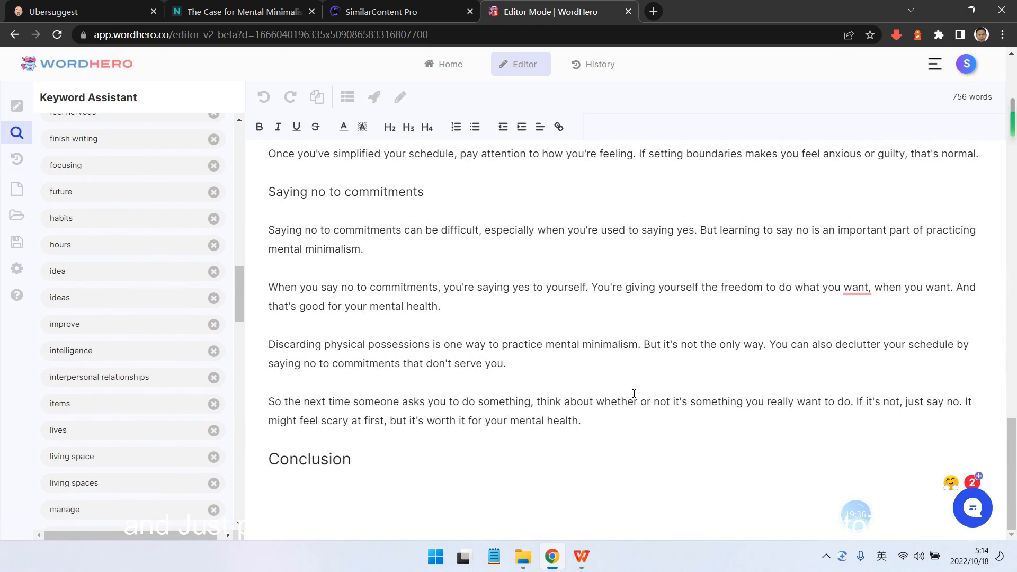
scroll(767, 380, up, 10)
scroll(767, 380, up, 15)
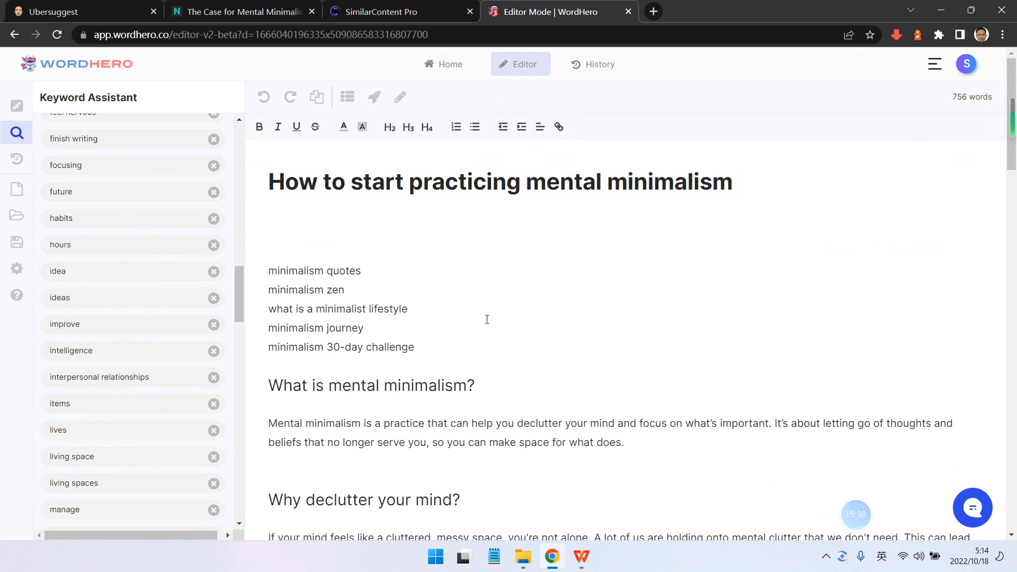
drag(239, 312, 239, 160)
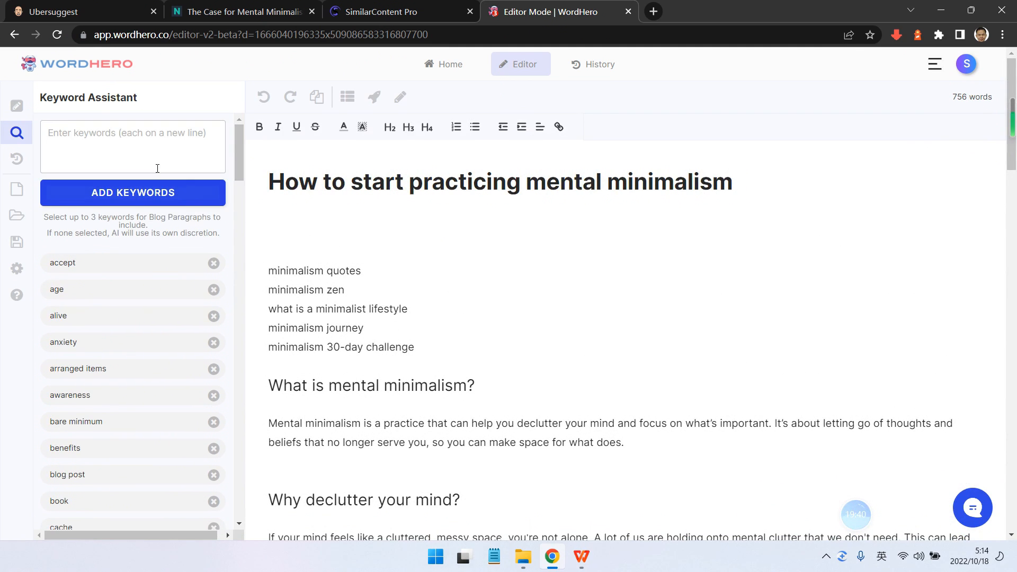
click(16, 105)
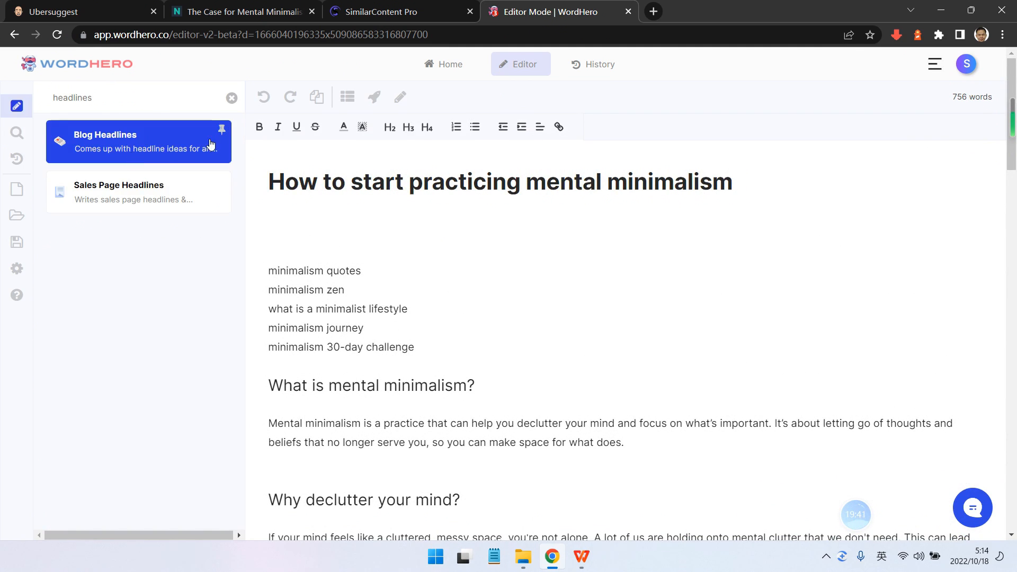
click(230, 101)
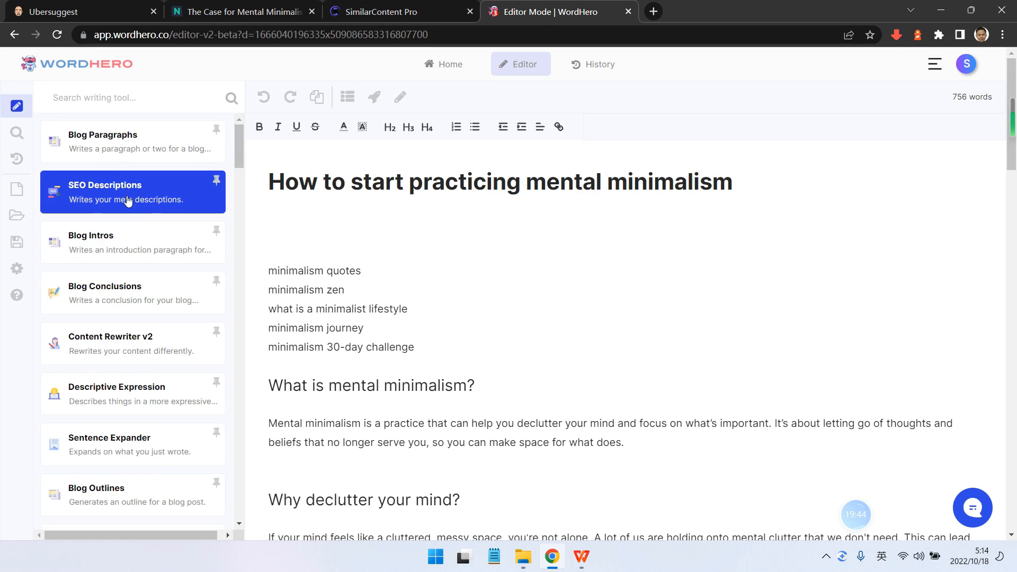
click(149, 245)
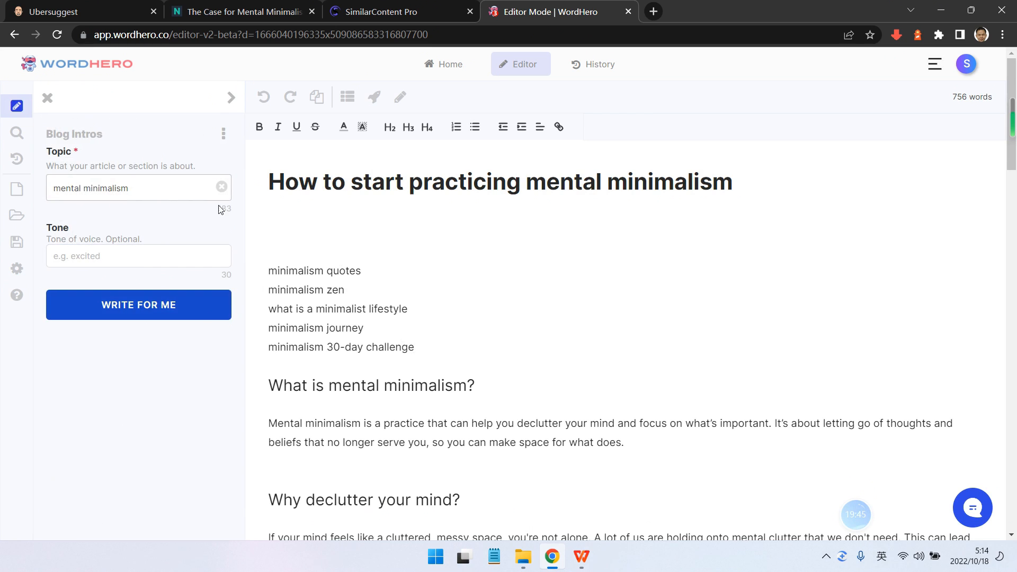
triple_click(360, 180)
key(ctrl+c)
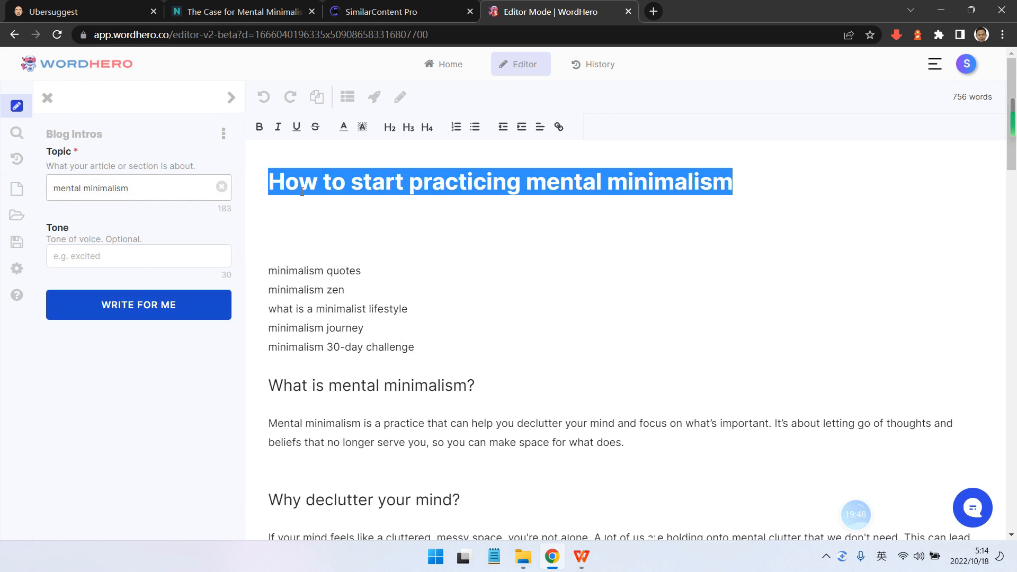
click(221, 186)
click(171, 207)
key(ctrl+v)
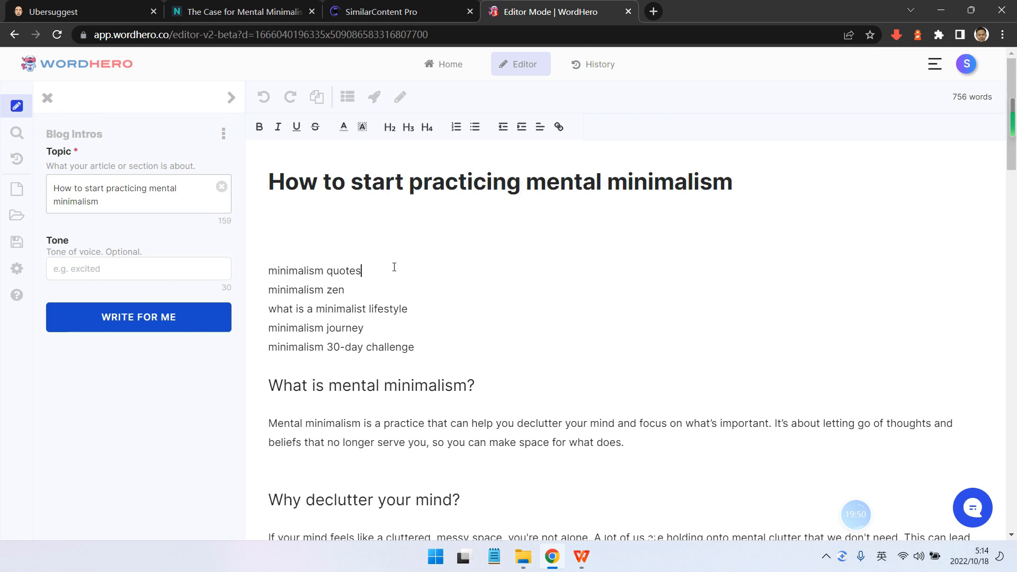
- Set the intro's tone to the keyword "minimalism journey" from the keyword lines under the title and generate the intros
drag(346, 290, 253, 273)
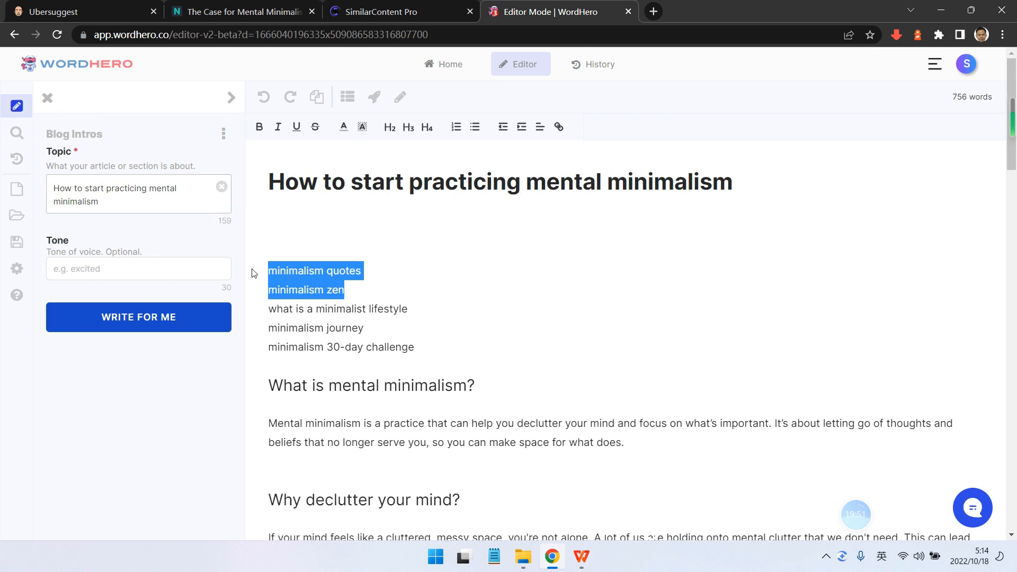
click(355, 326)
triple_click(416, 310)
click(396, 325)
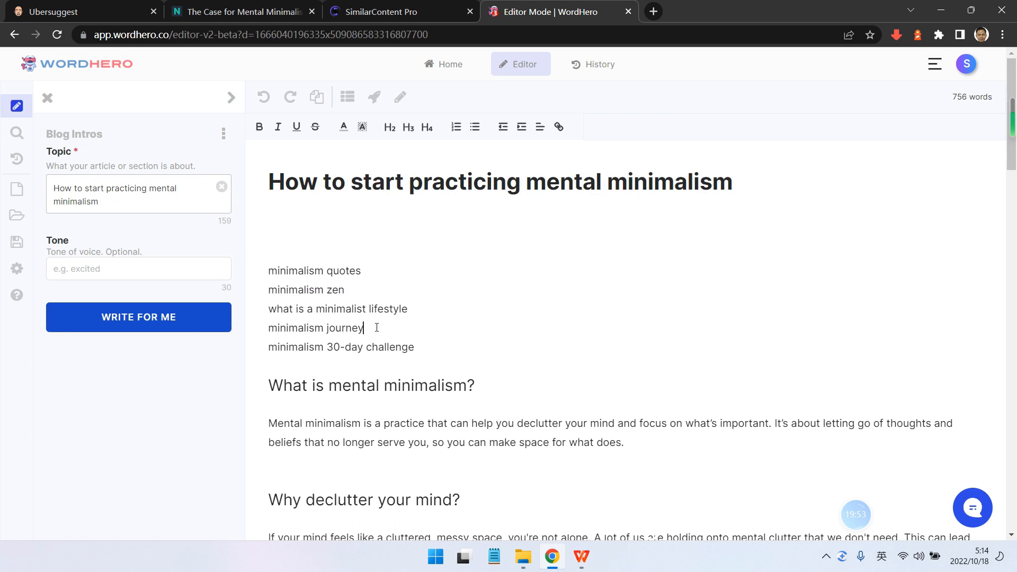
triple_click(381, 327)
key(ctrl+c)
click(125, 267)
key(ctrl+v)
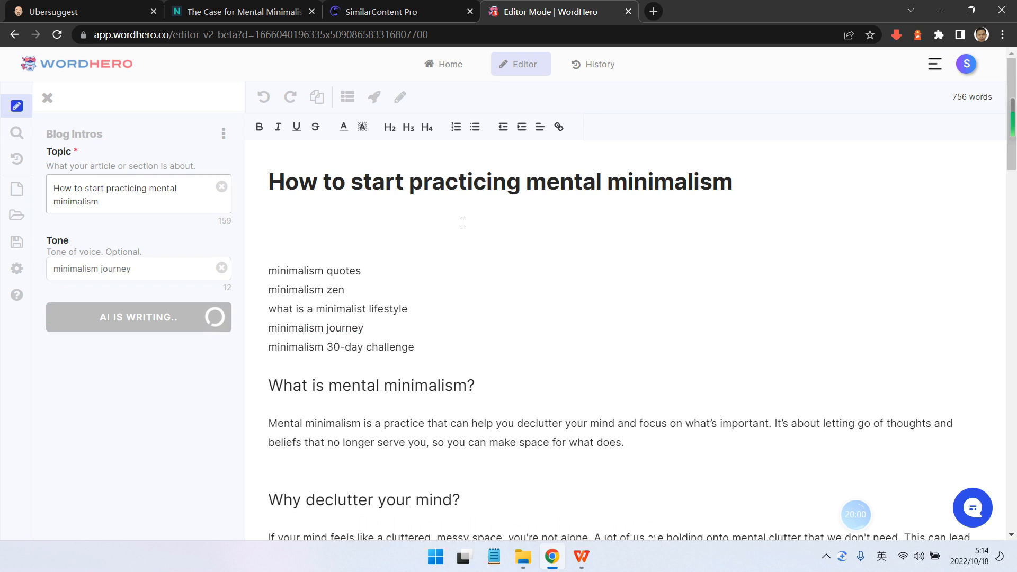
- Highlight the keyword line "minimalism journey" under the title in orange
drag(389, 337, 257, 338)
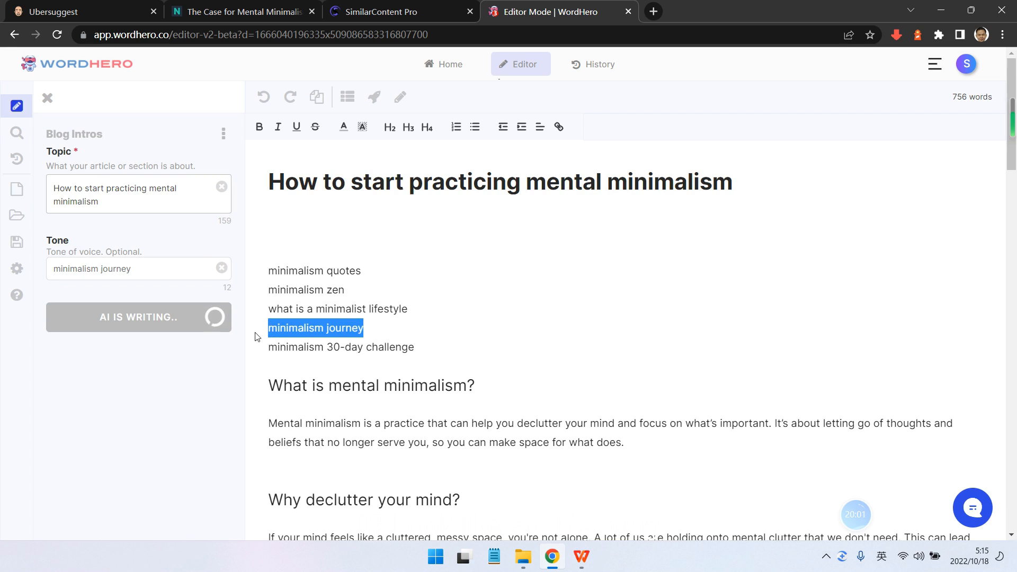
click(362, 127)
click(387, 141)
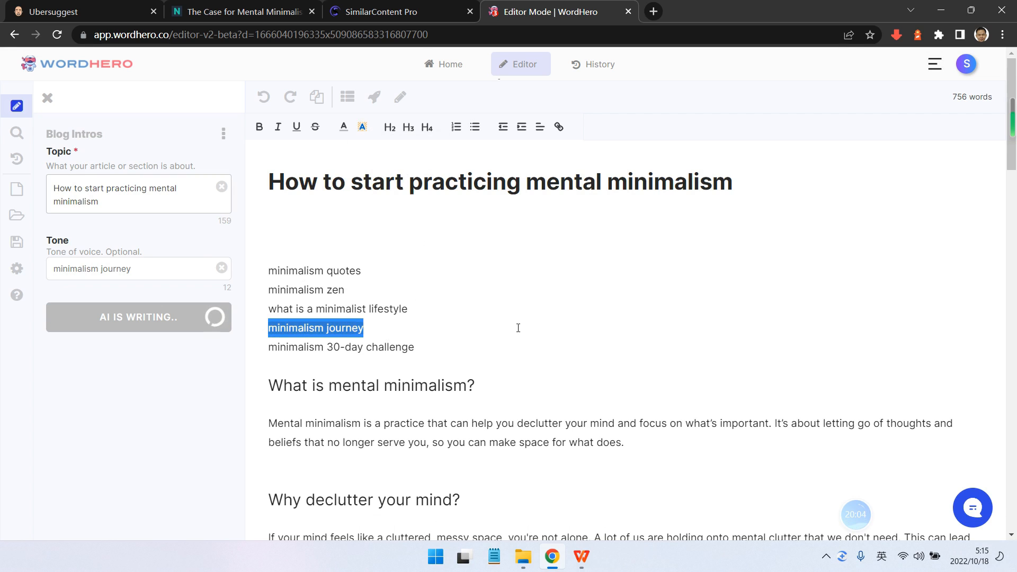
- Insert the generated intro that ends with "four steps to get you started" below the title, with a blank line above it
click(318, 212)
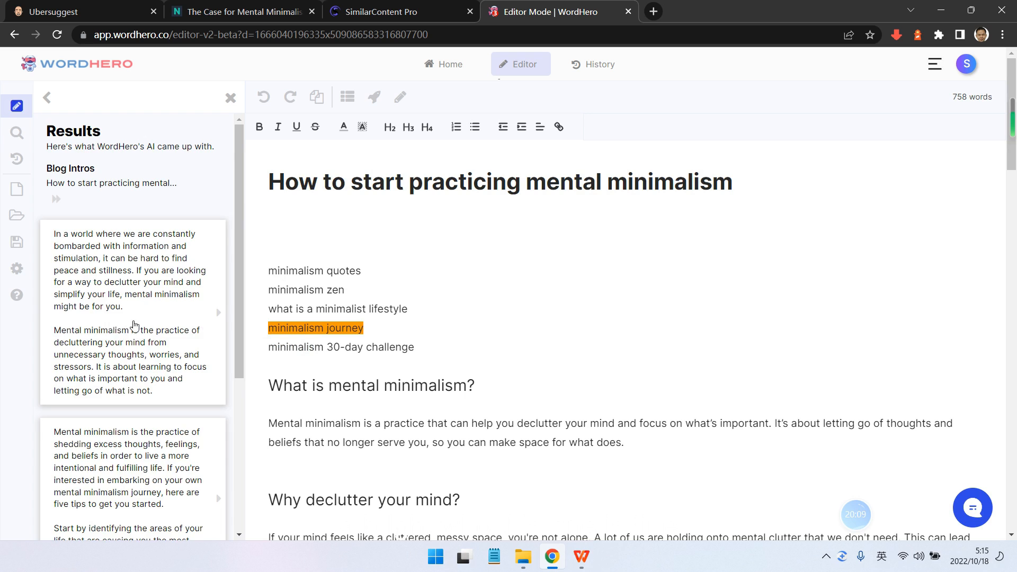
scroll(158, 326, down, 5)
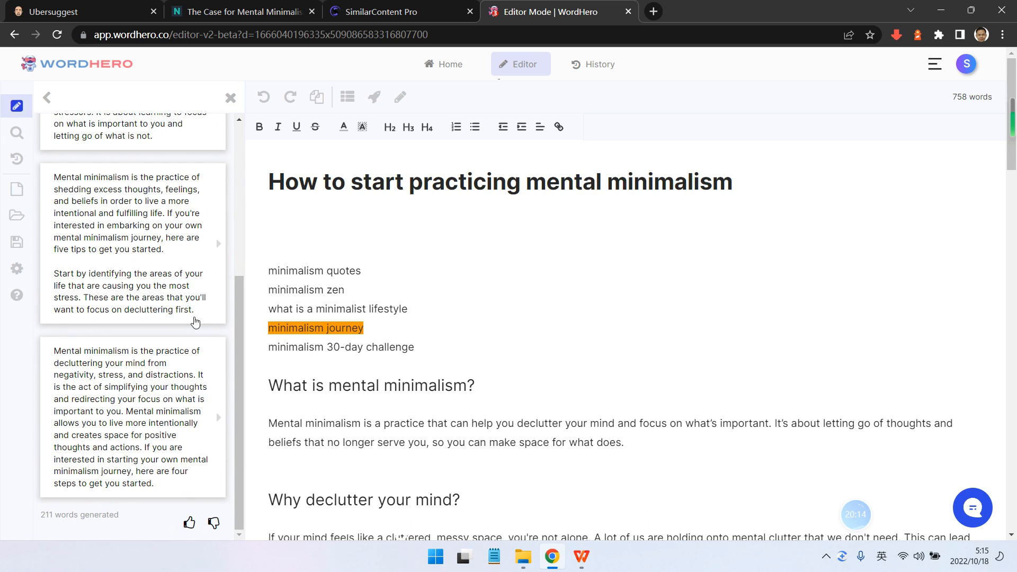
click(218, 417)
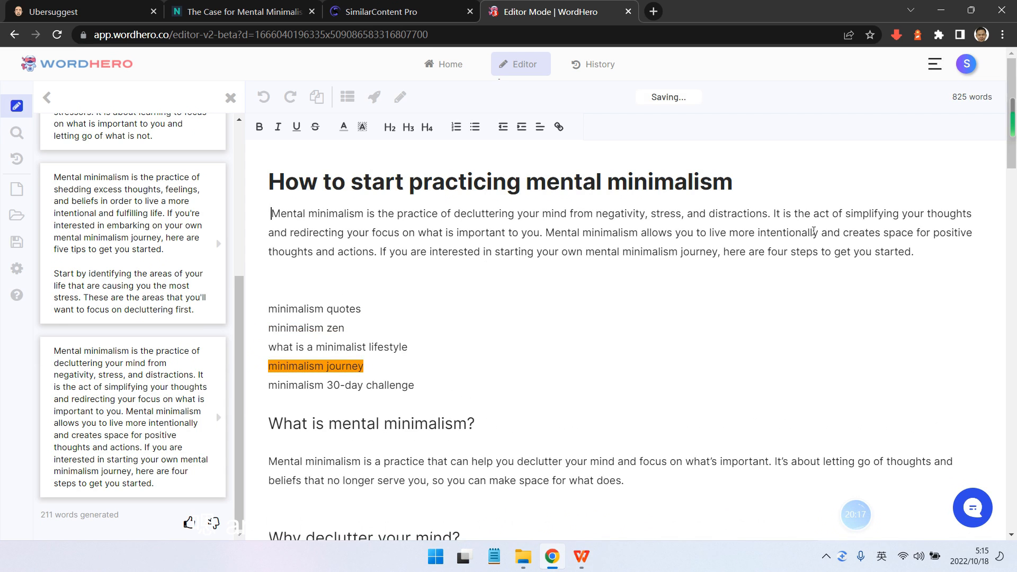
key(Return)
- Review the opening sections of the article and close the generated intro results
scroll(574, 269, down, 3)
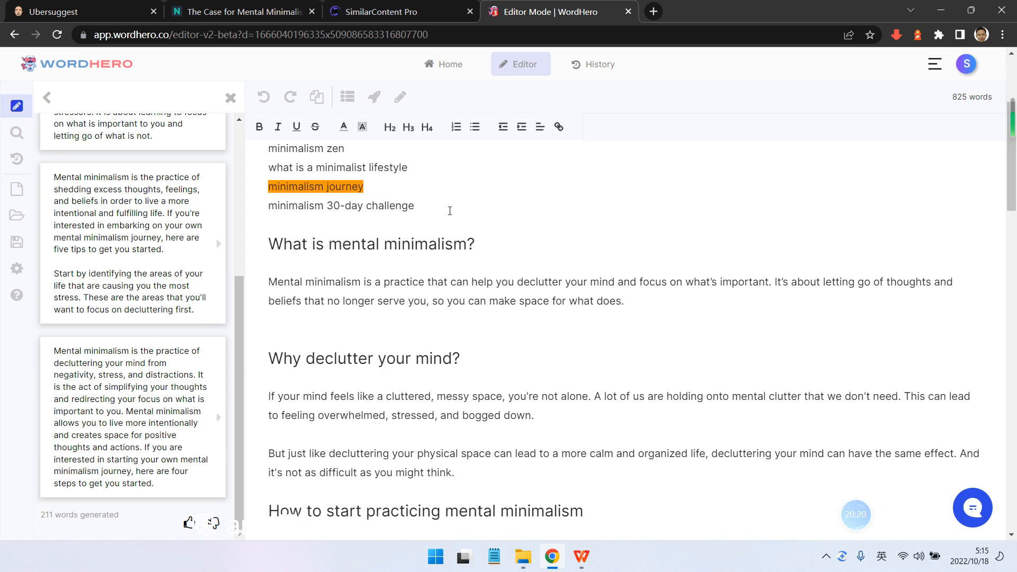
scroll(449, 211, up, 2)
scroll(466, 284, down, 3)
scroll(273, 330, up, 1)
scroll(274, 331, up, 2)
scroll(231, 343, up, 4)
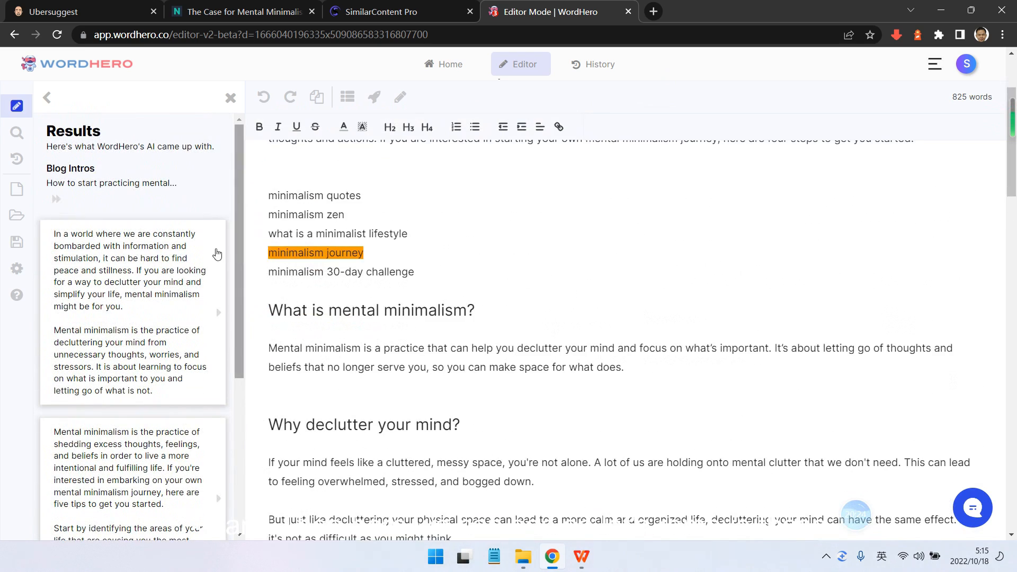
scroll(218, 255, up, 2)
click(230, 101)
scroll(234, 280, down, 2)
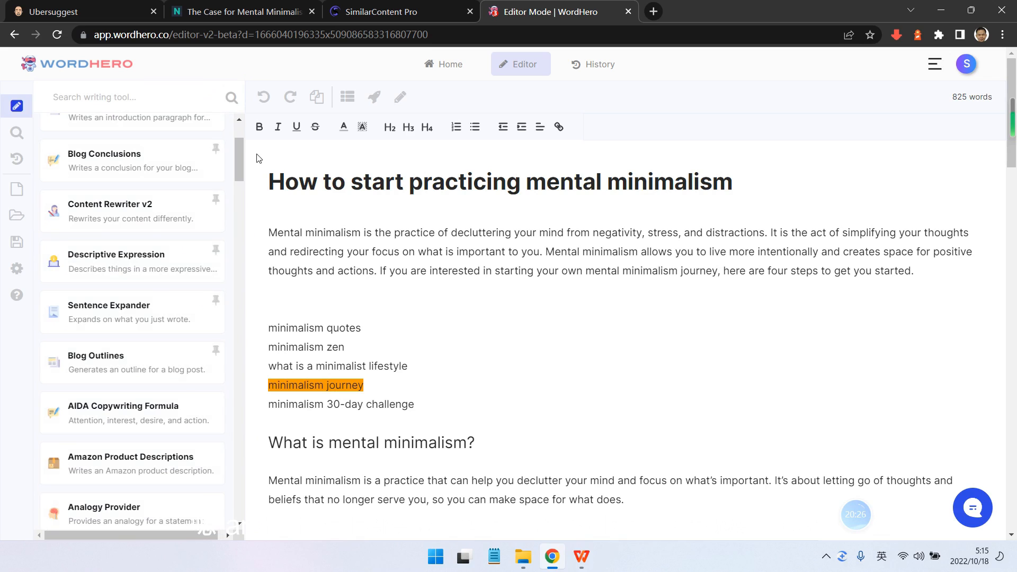
- Remove the checked keywords from the Keyword Assistant: people, moment, mental health, live, health, free, energy, discarding physical and create
click(17, 132)
scroll(554, 424, down, 8)
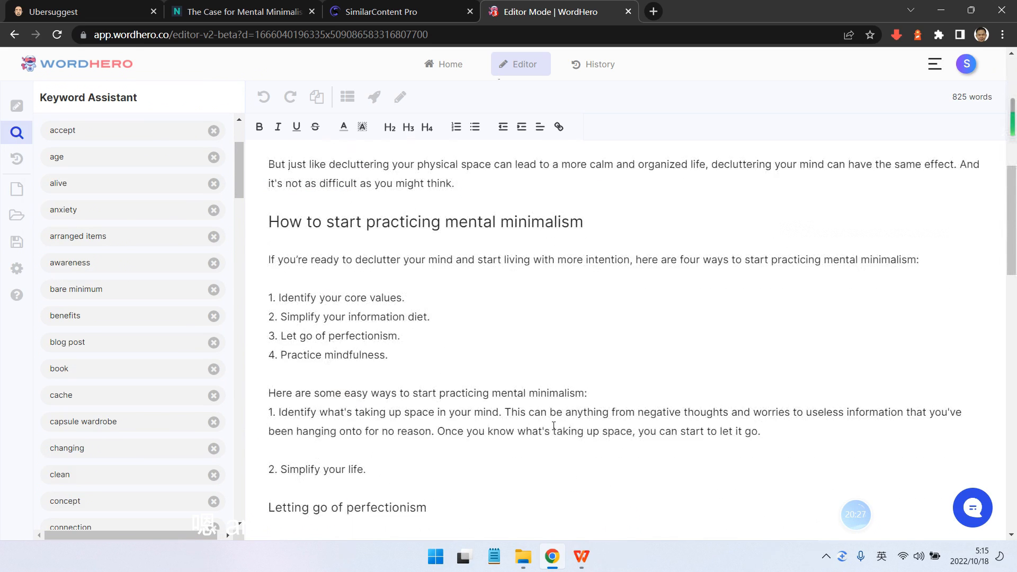
scroll(553, 426, down, 5)
scroll(159, 368, down, 1)
drag(237, 189, 237, 500)
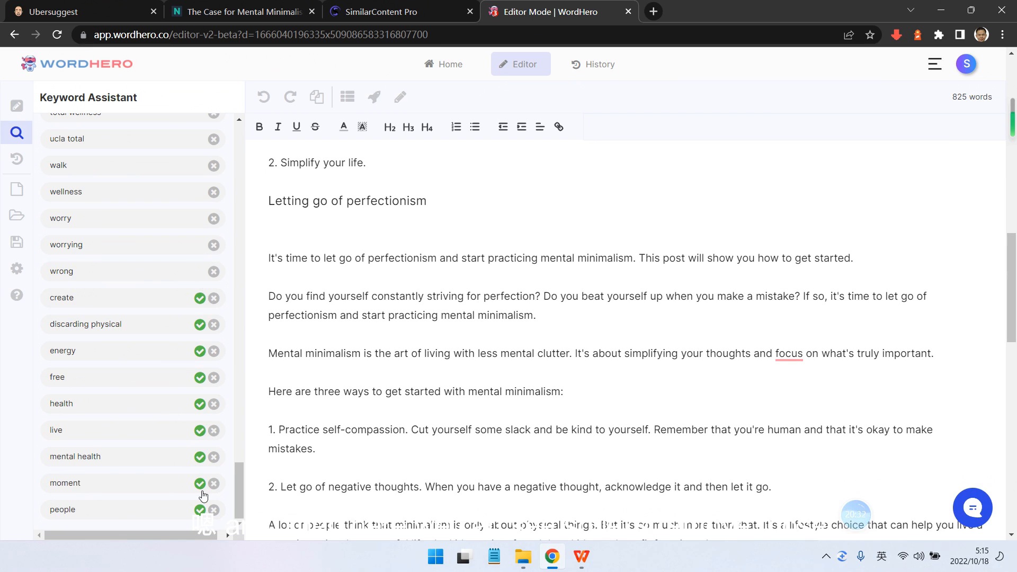
click(215, 509)
click(214, 510)
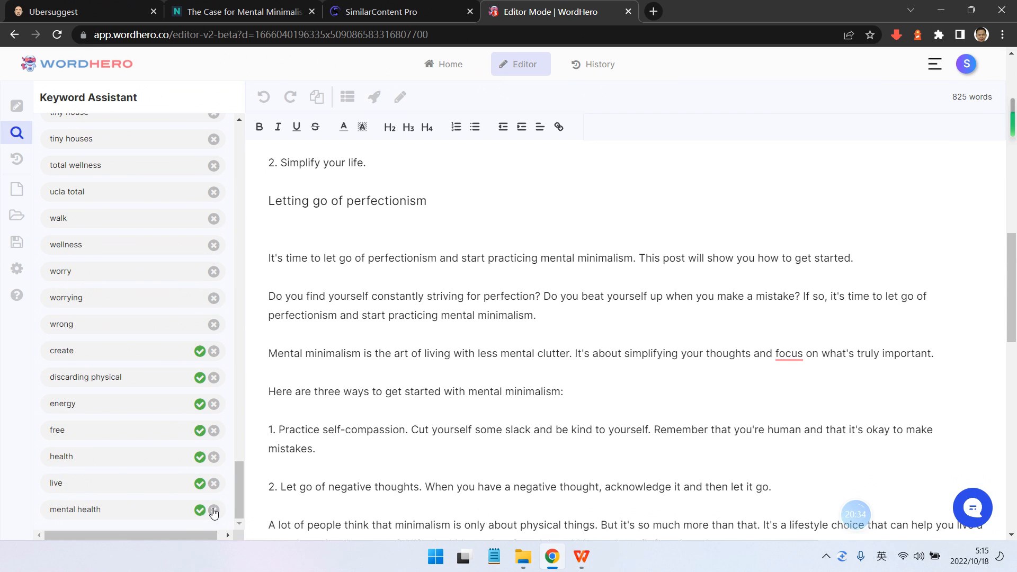
click(214, 510)
click(214, 509)
click(214, 509)
click(214, 509)
click(214, 510)
click(214, 510)
click(214, 510)
- Check the Keyword Assistant list for any remaining keywords marked as used
scroll(238, 493, up, 5)
scroll(237, 496, up, 10)
scroll(694, 414, up, 10)
scroll(695, 414, down, 8)
scroll(169, 382, down, 10)
scroll(180, 398, down, 15)
scroll(507, 497, down, 2)
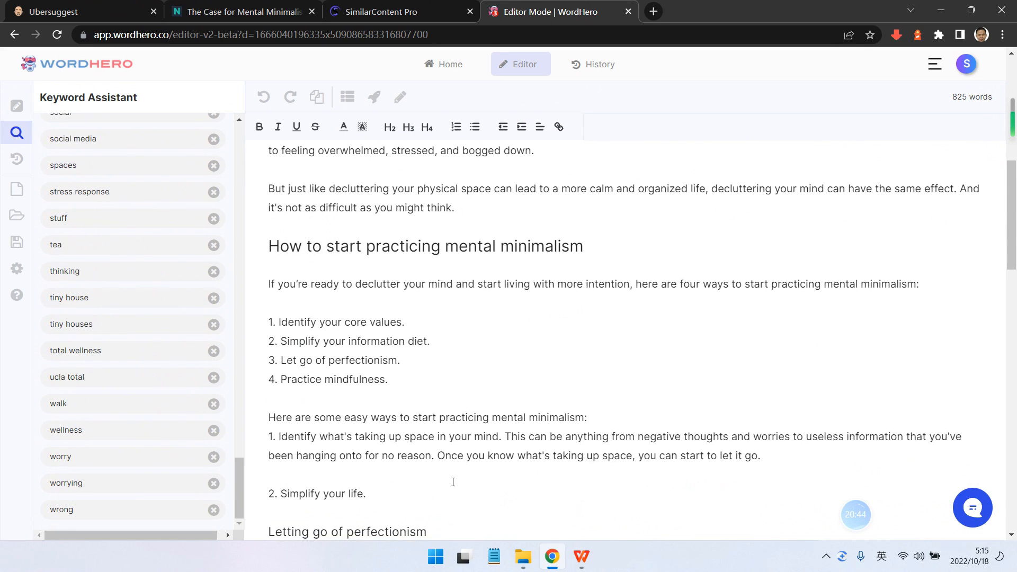
- Review the article from the title through "Conclusion" and back up to the "Letting go of perfectionism" section
scroll(378, 427, up, 6)
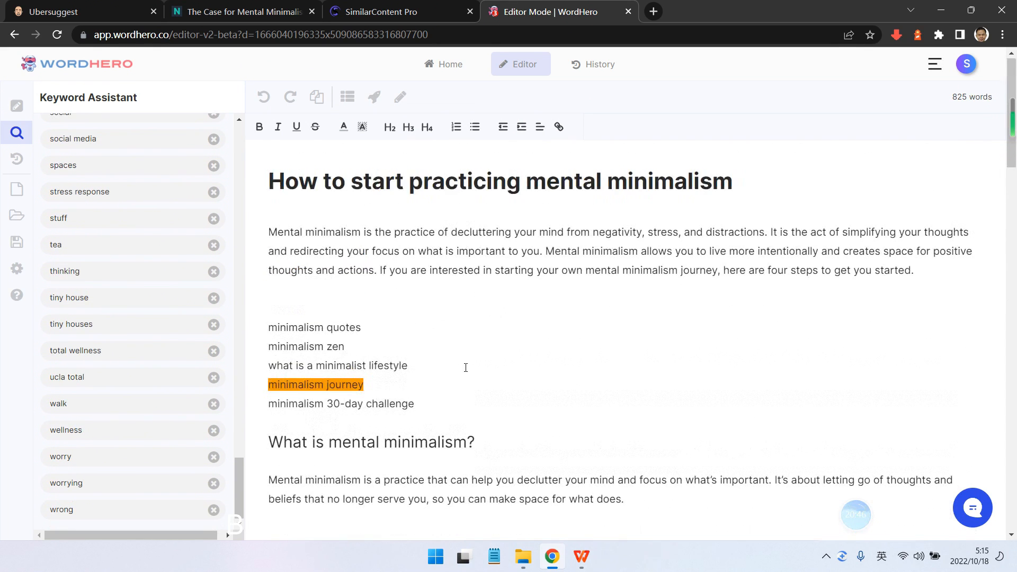
scroll(530, 381, down, 20)
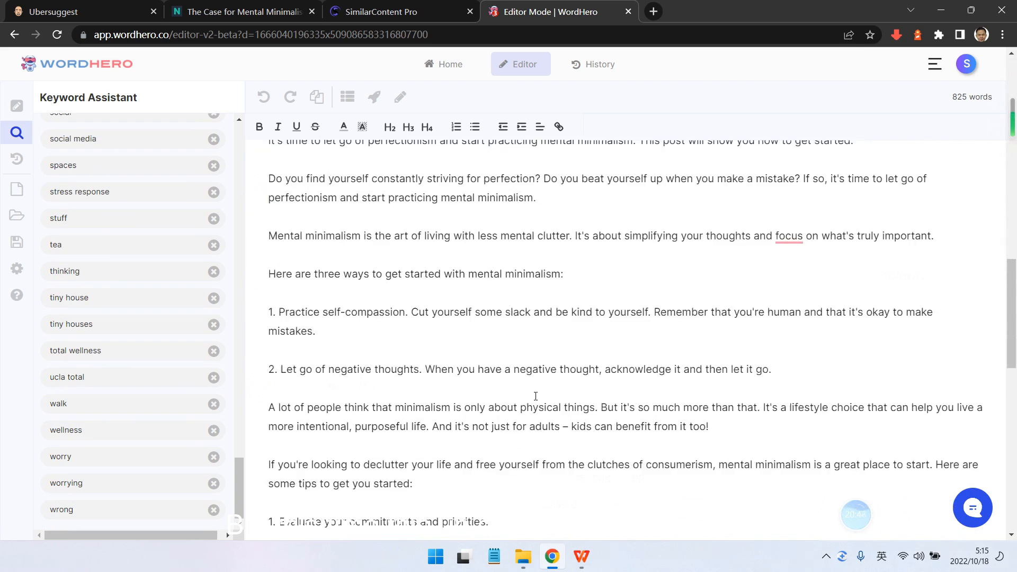
scroll(561, 407, down, 10)
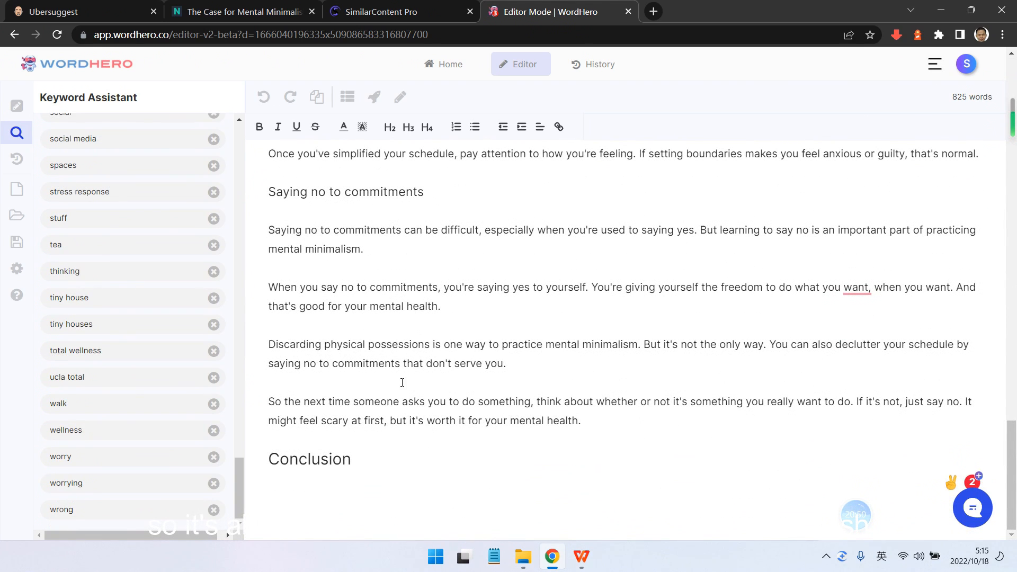
scroll(178, 435, up, 3)
drag(238, 451, 237, 130)
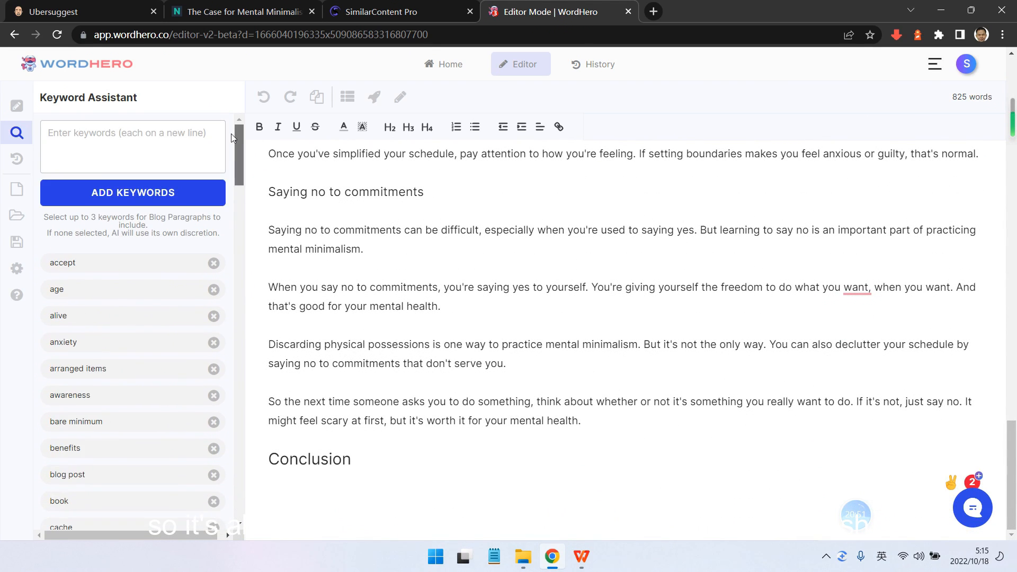
scroll(379, 260, up, 10)
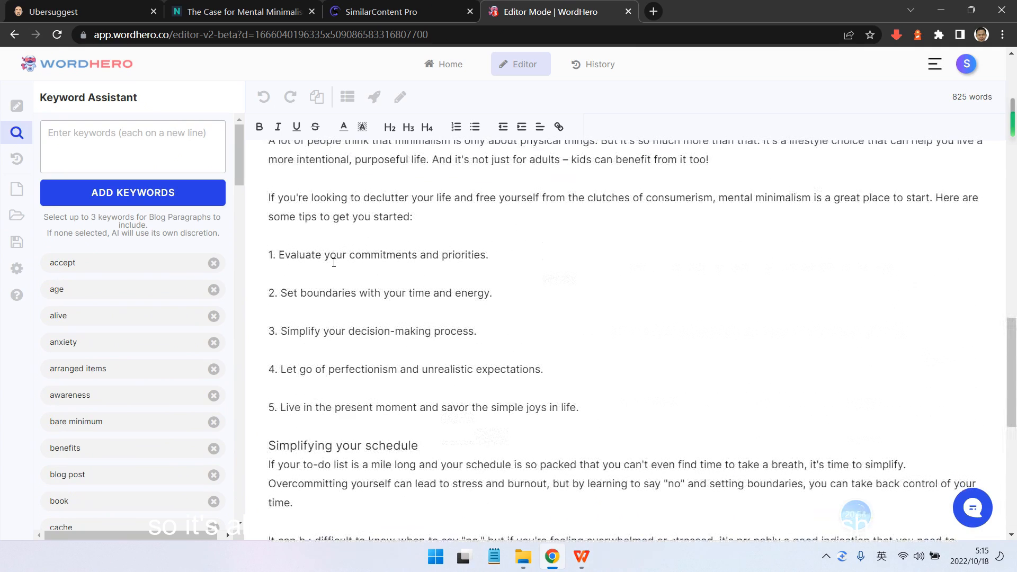
scroll(310, 325, up, 4)
scroll(350, 275, up, 2)
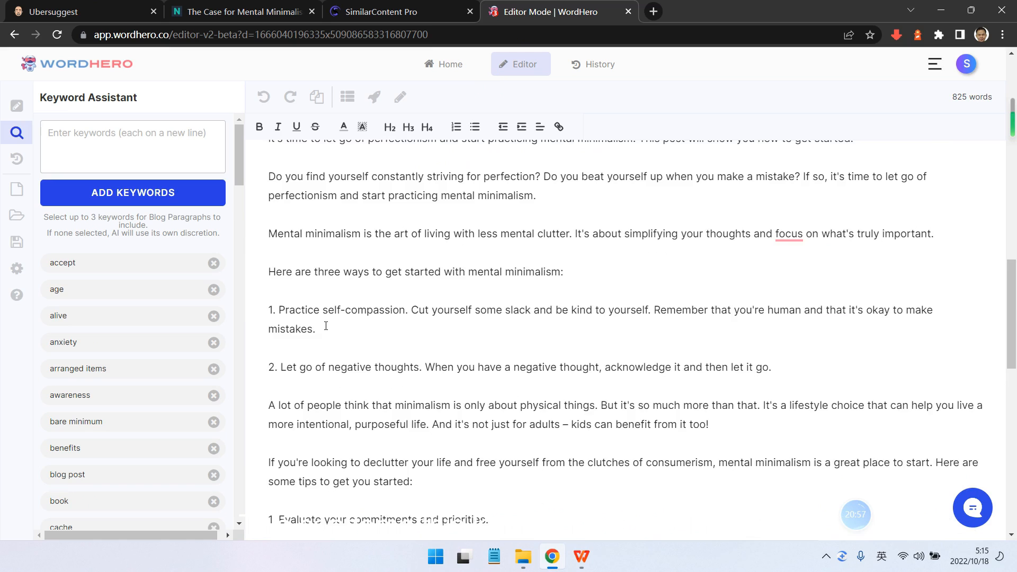
scroll(326, 325, up, 4)
scroll(518, 295, down, 3)
scroll(438, 323, up, 3)
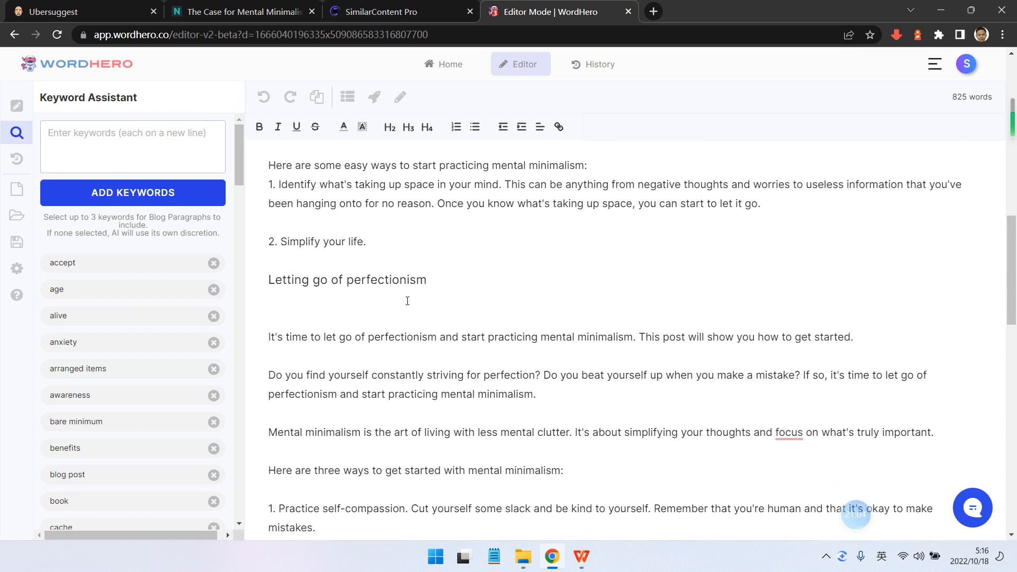
scroll(408, 301, up, 1)
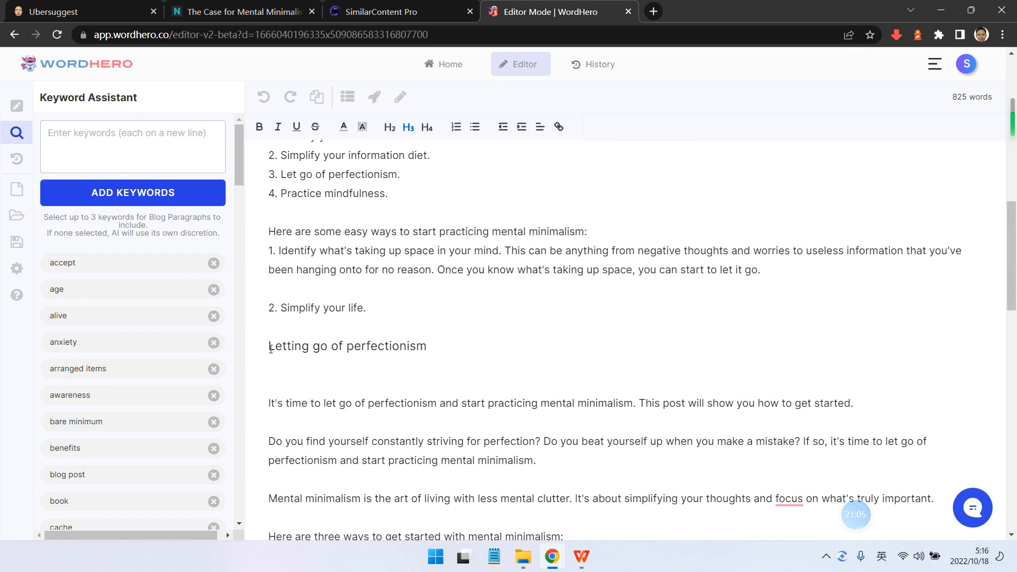
- Review the "Letting go of perfectionism" section down to the start of "Simplifying your schedule", highlighting the text from "Here are three ways"
click(271, 349)
scroll(377, 395, down, 3)
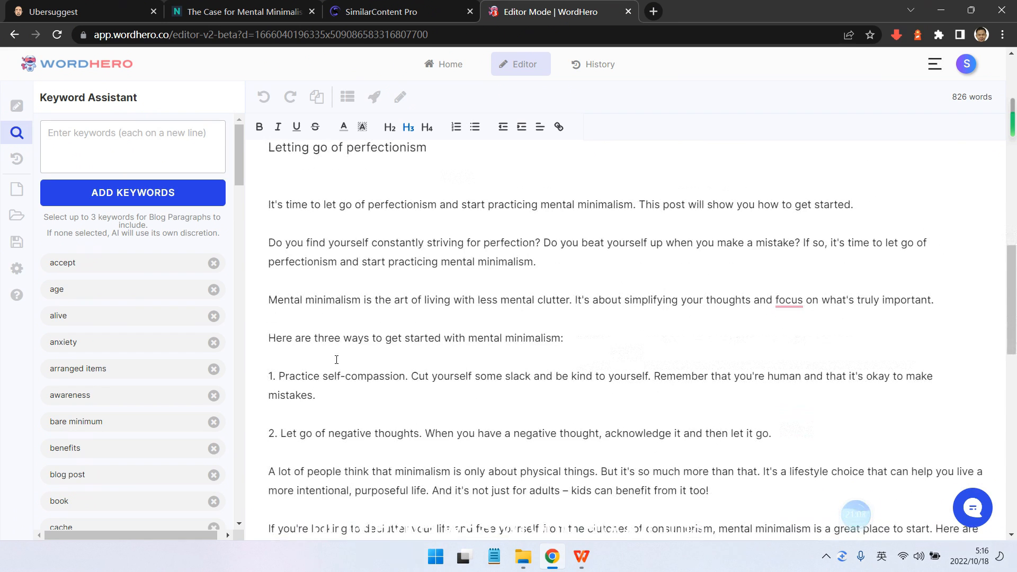
scroll(360, 390, down, 2)
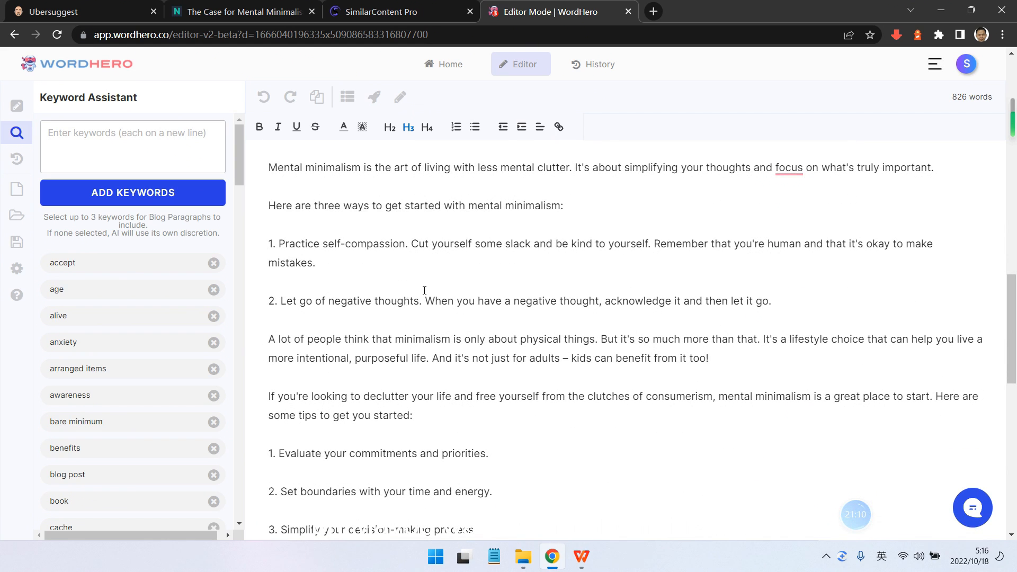
drag(265, 209, 457, 410)
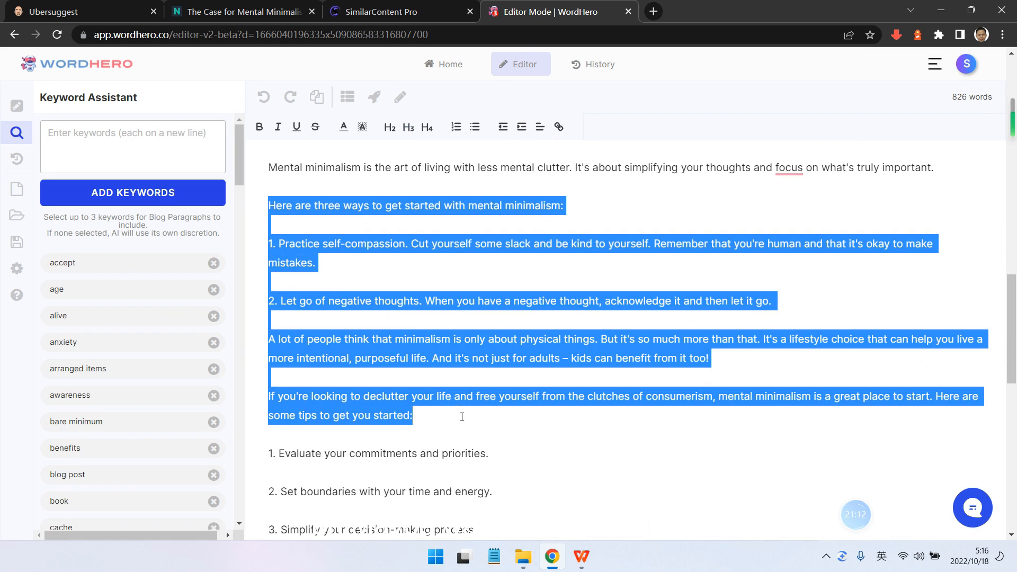
scroll(469, 414, down, 2)
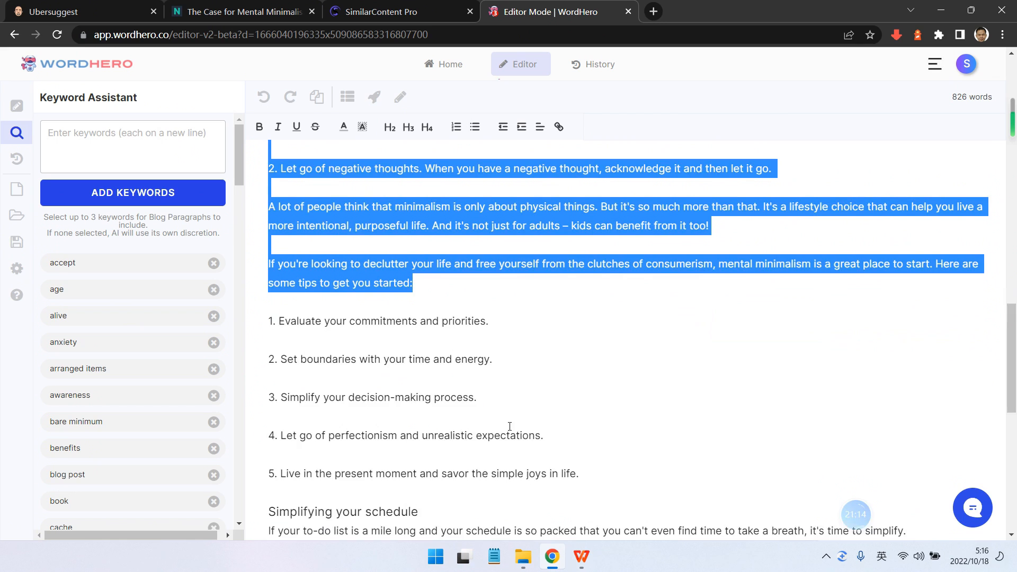
scroll(510, 426, down, 1)
scroll(591, 413, up, 6)
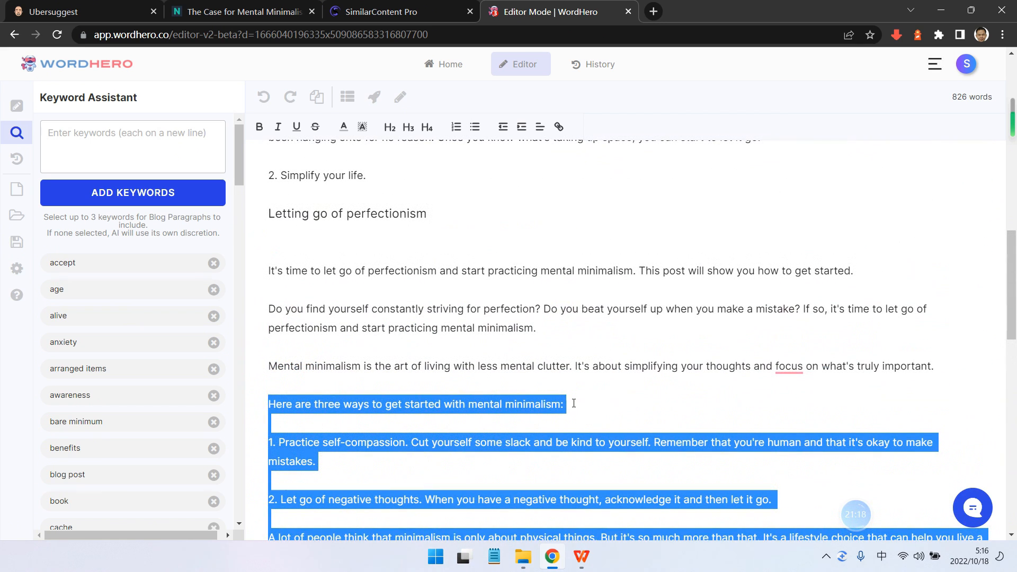
- Correct "focus" to "focusing" in the "Mental minimalism is the art of living" paragraph, accepting the grammar suggestion
click(663, 354)
mouse_move(783, 373)
click(787, 398)
- Find the used keyword "focusing" in the Keyword Assistant list and remove it
scroll(134, 291, down, 3)
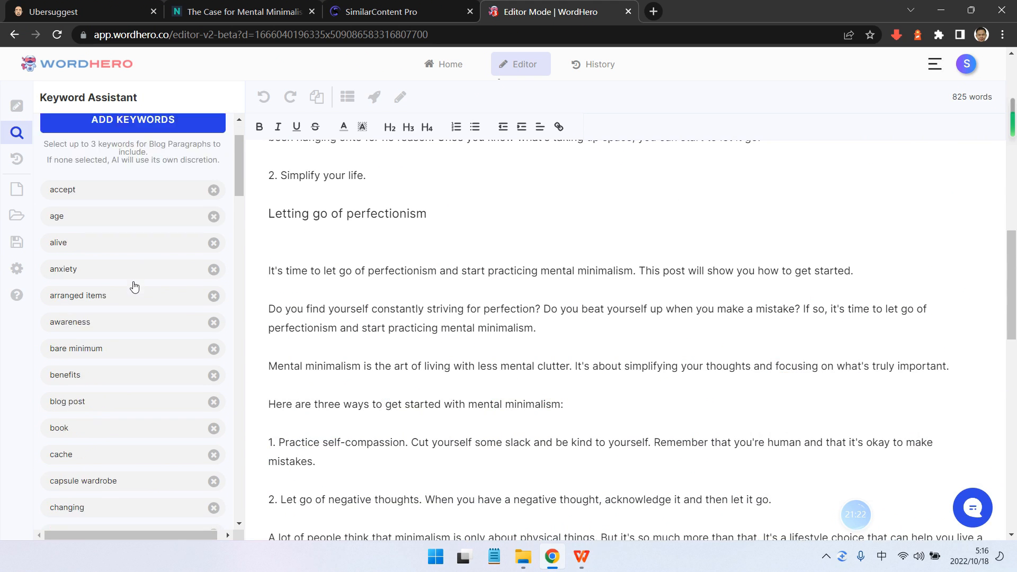
scroll(341, 311, down, 1)
scroll(341, 282, up, 2)
scroll(379, 308, up, 1)
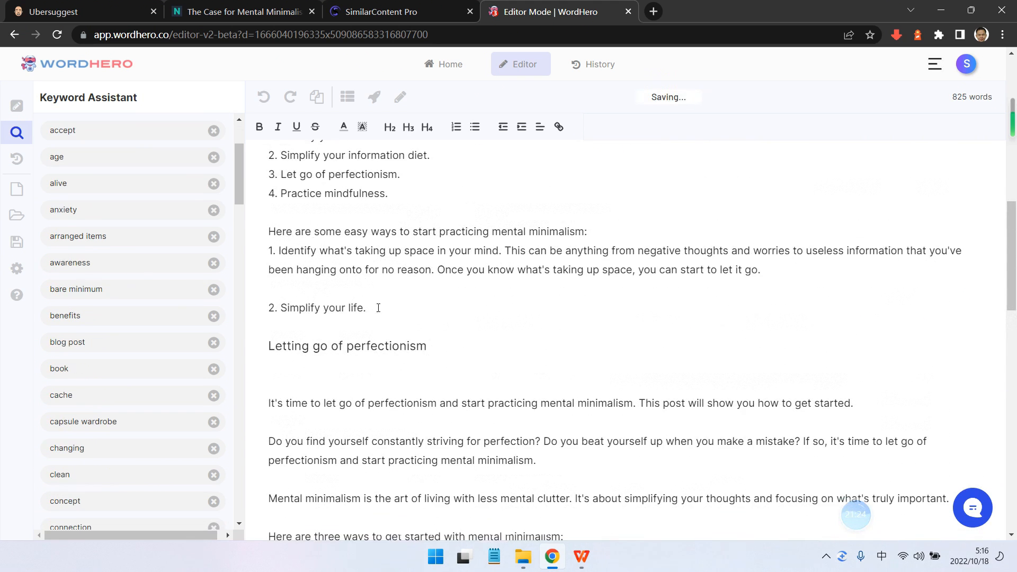
scroll(424, 303, up, 1)
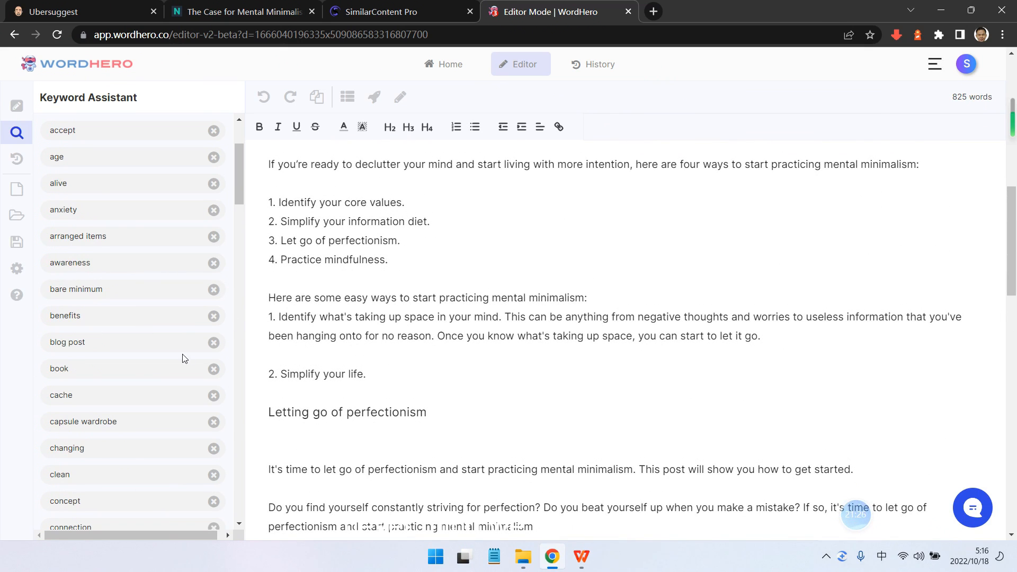
drag(240, 175, 231, 500)
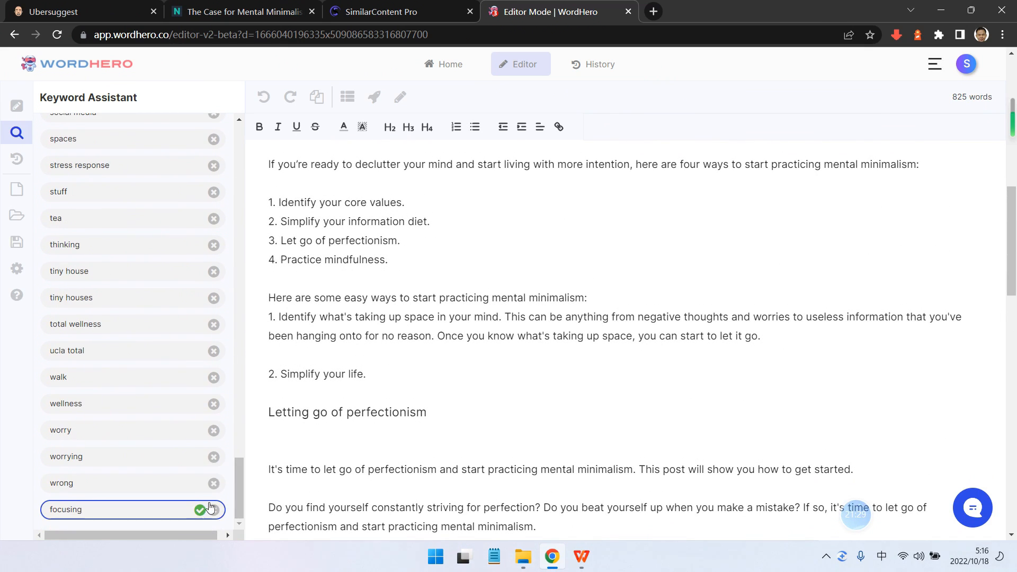
click(214, 510)
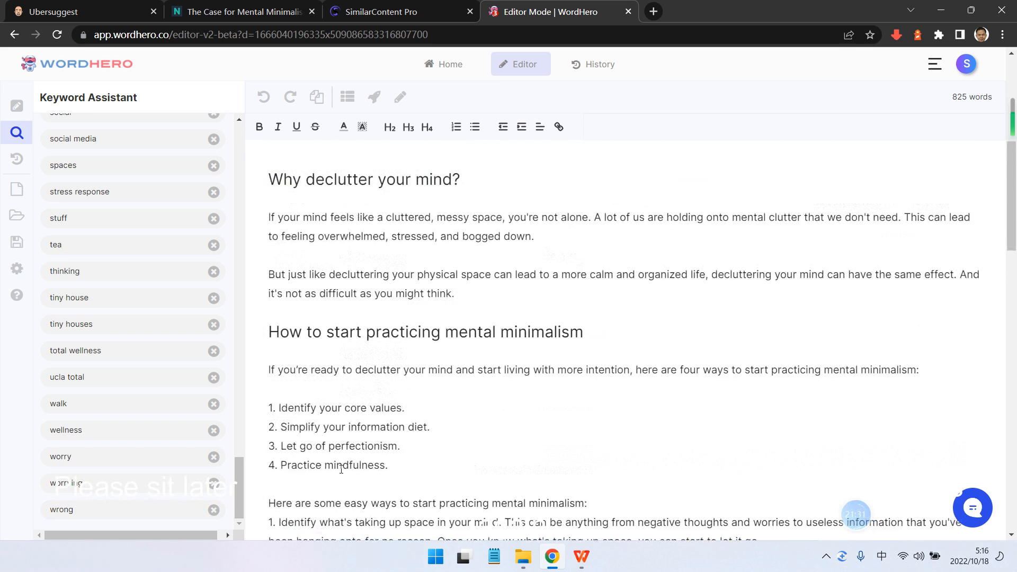
- Compare the remaining Keyword Assistant entries with the paragraph under "What is mental minimalism?"
scroll(226, 491, up, 20)
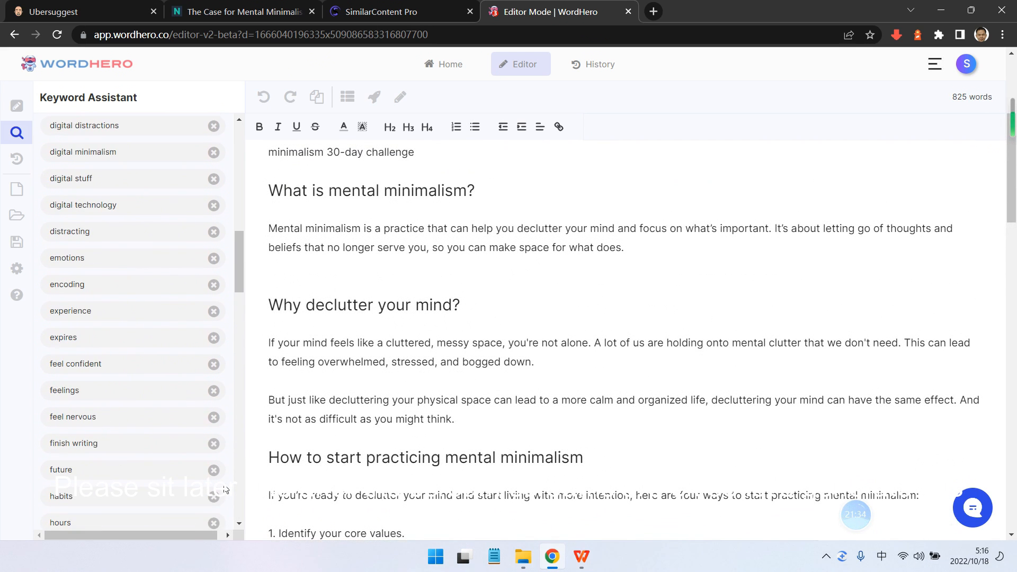
scroll(229, 399, up, 3)
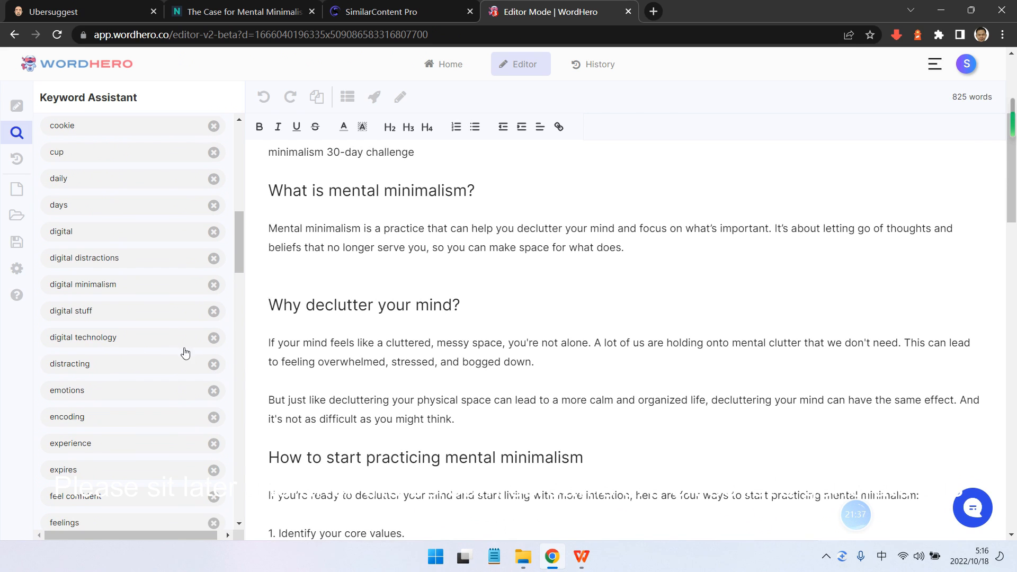
scroll(405, 297, up, 3)
drag(268, 361, 700, 379)
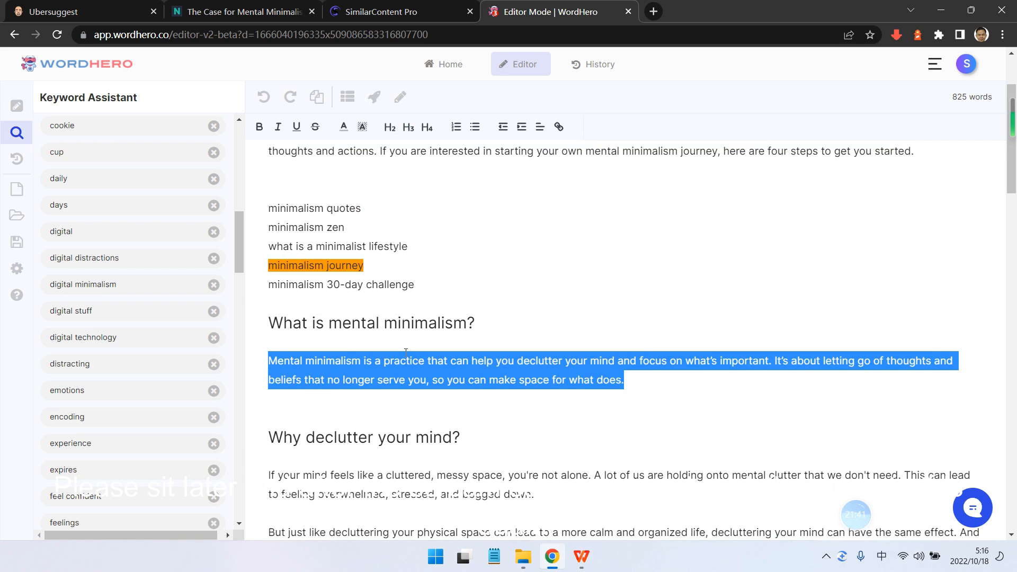
drag(237, 264, 247, 540)
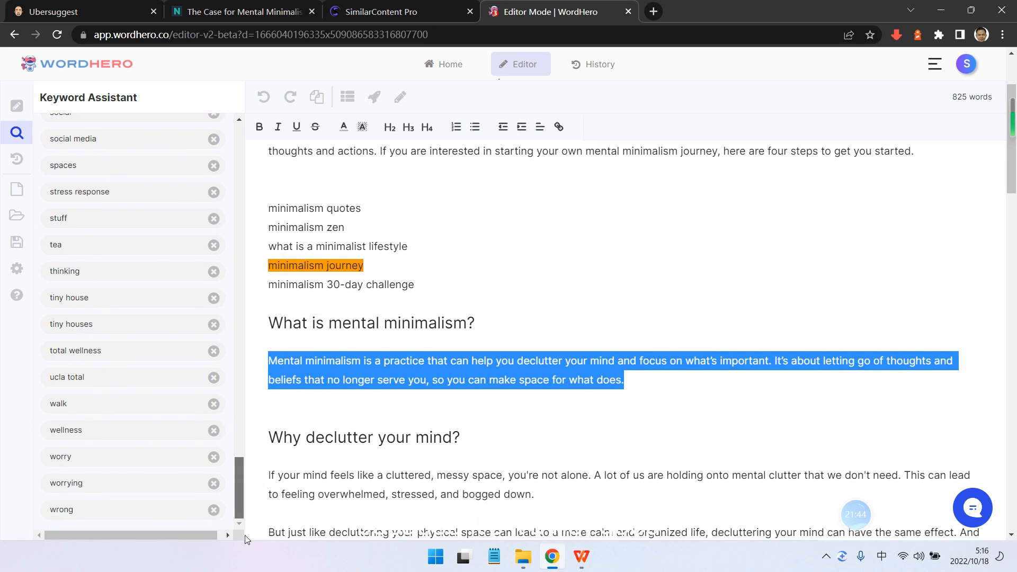
scroll(213, 477, up, 15)
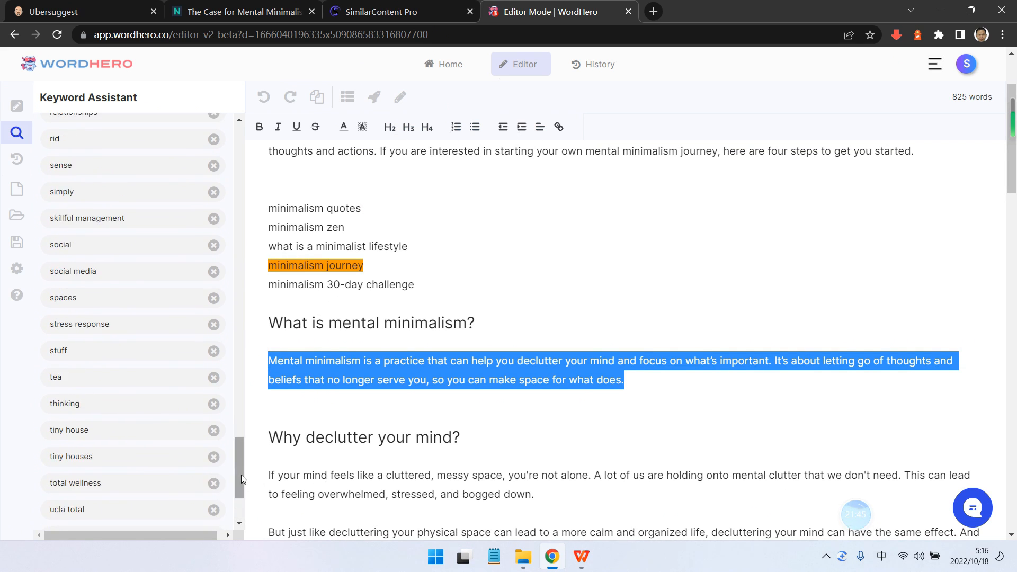
- Switch to the WPS spreadsheet and copy the keywords in "mental minimalism 3.xlsx" from "physical and digital" through "journey towards mental"
click(580, 557)
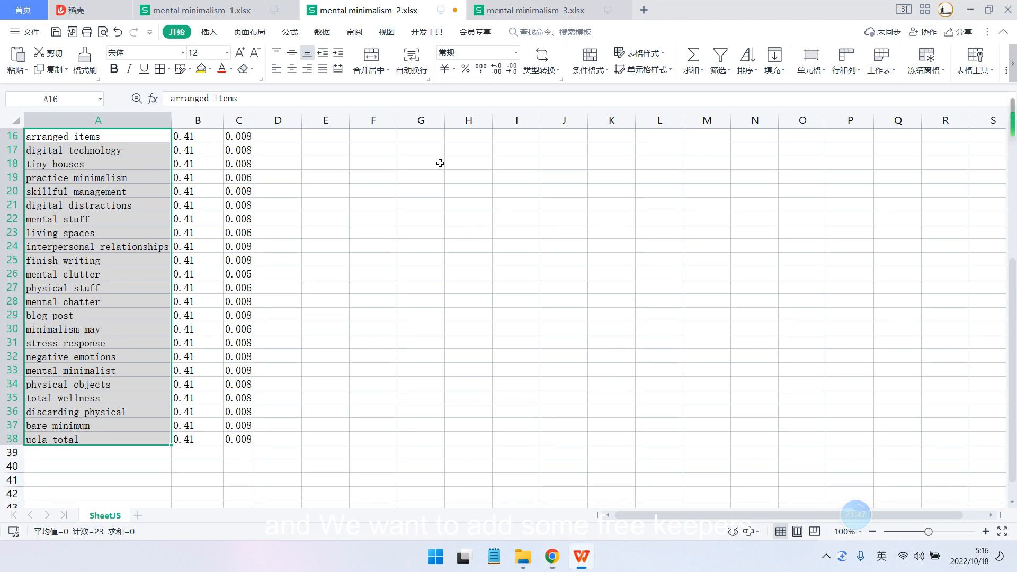
click(532, 10)
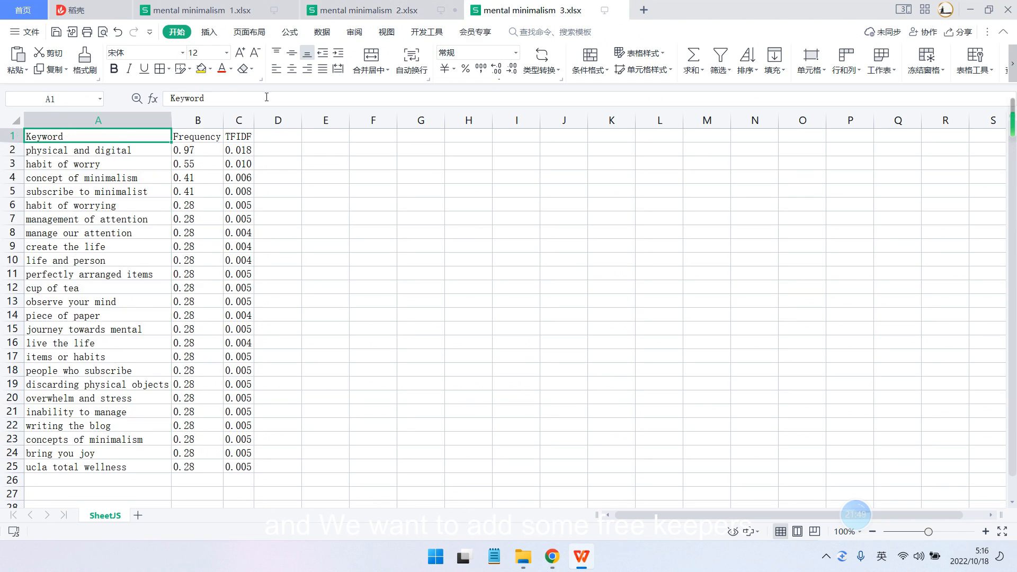
click(103, 151)
scroll(100, 347, down, 1)
key(ctrl+Down)
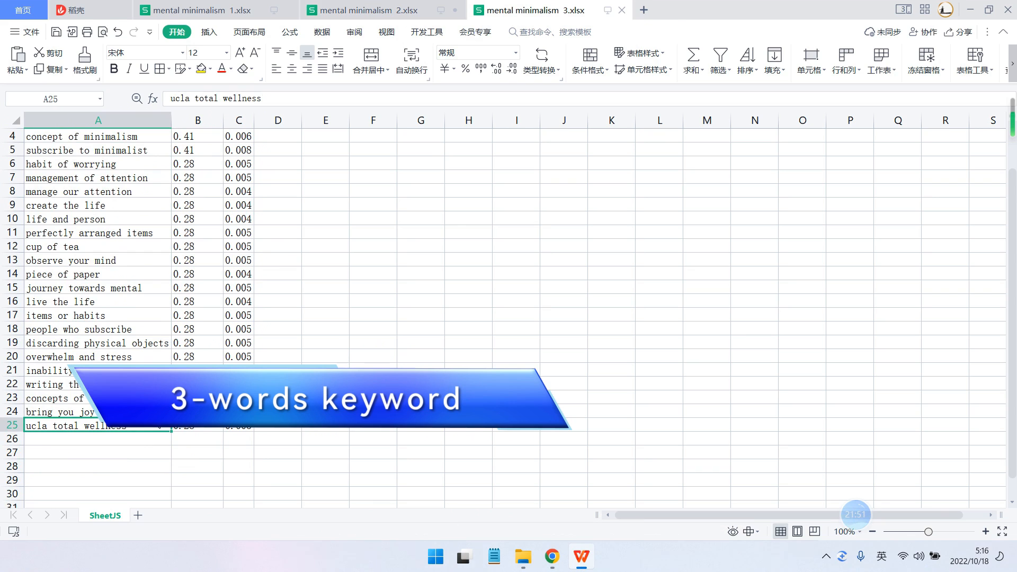
scroll(134, 182, up, 1)
drag(104, 152, 124, 328)
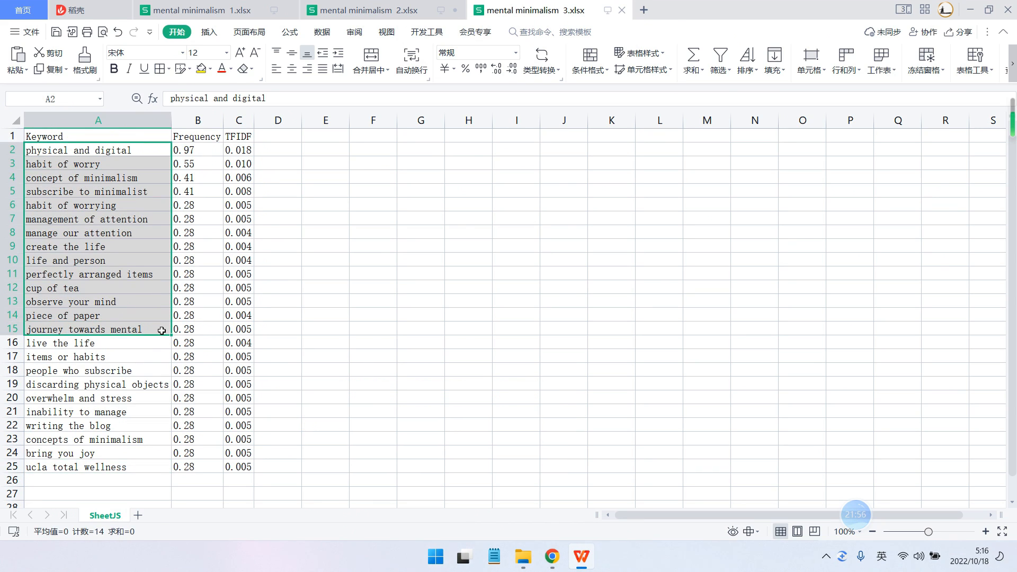
key(ctrl+c)
- Return to WordHero in Chrome and add the copied keywords to the Keyword Assistant, leaving out "journey towards mental"
click(551, 556)
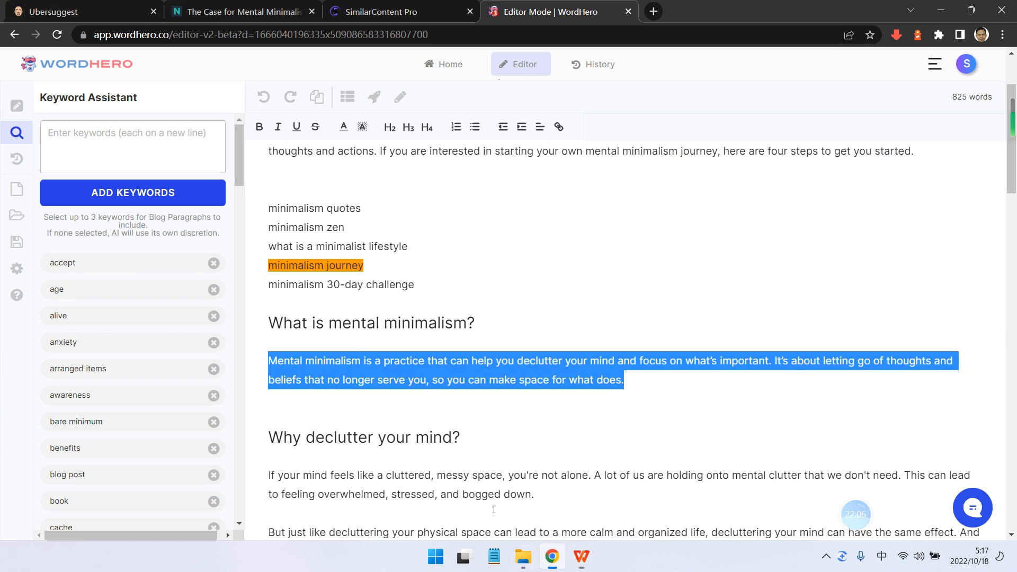
click(183, 136)
key(ctrl+v)
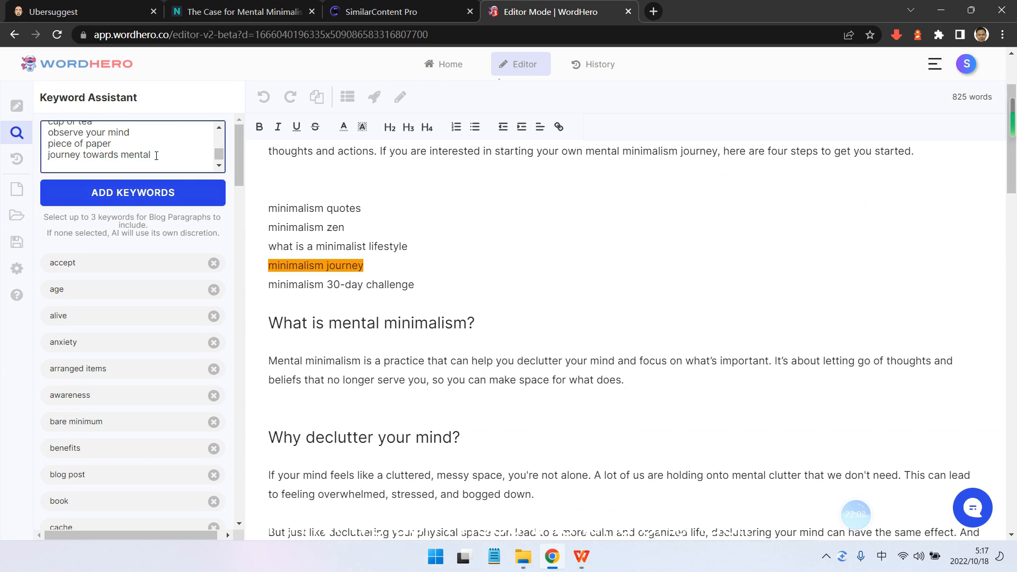
drag(153, 155, 5, 160)
key(BackSpace)
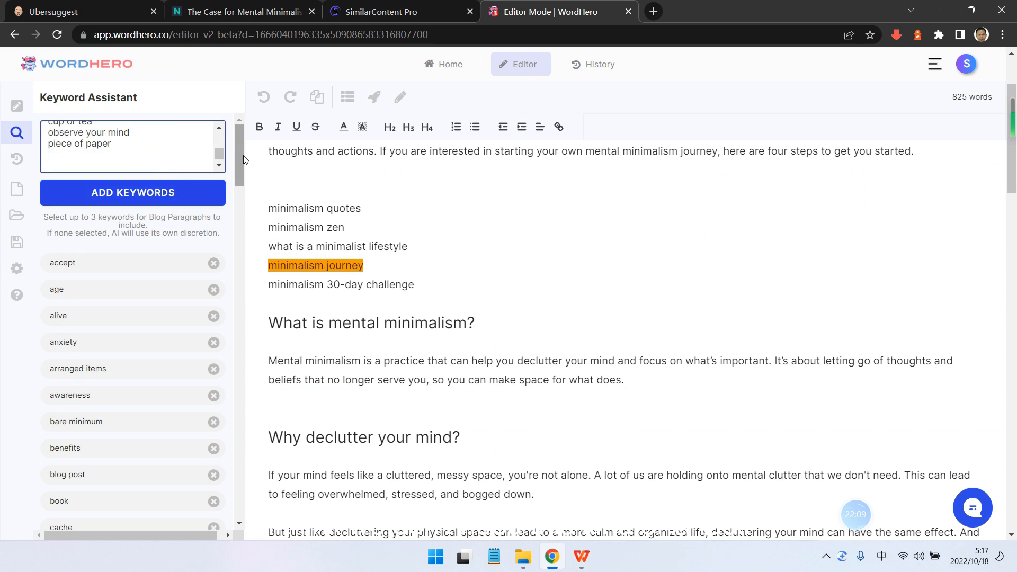
click(174, 205)
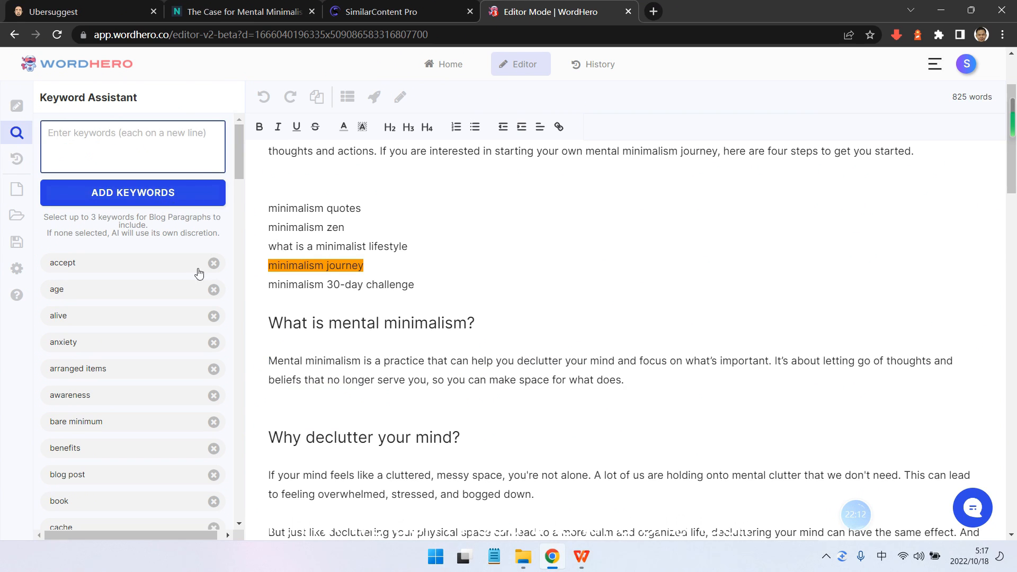
- Enter the copied keyword list a second time, delete its "journey towards mental" line, and submit it to the Keyword Assistant
scroll(200, 273, down, 3)
drag(239, 189, 244, 157)
key(ctrl+v)
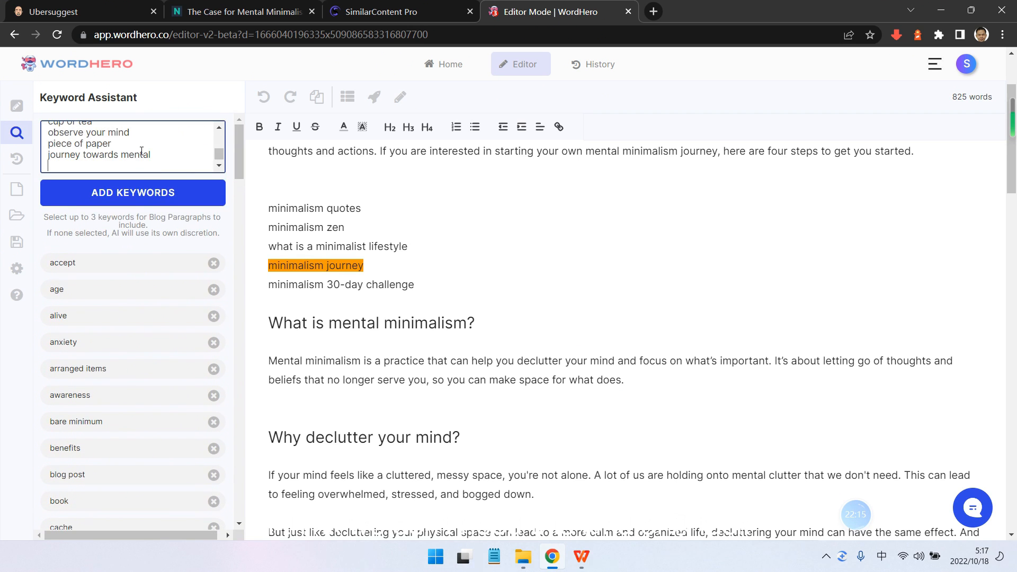
drag(161, 159, 48, 159)
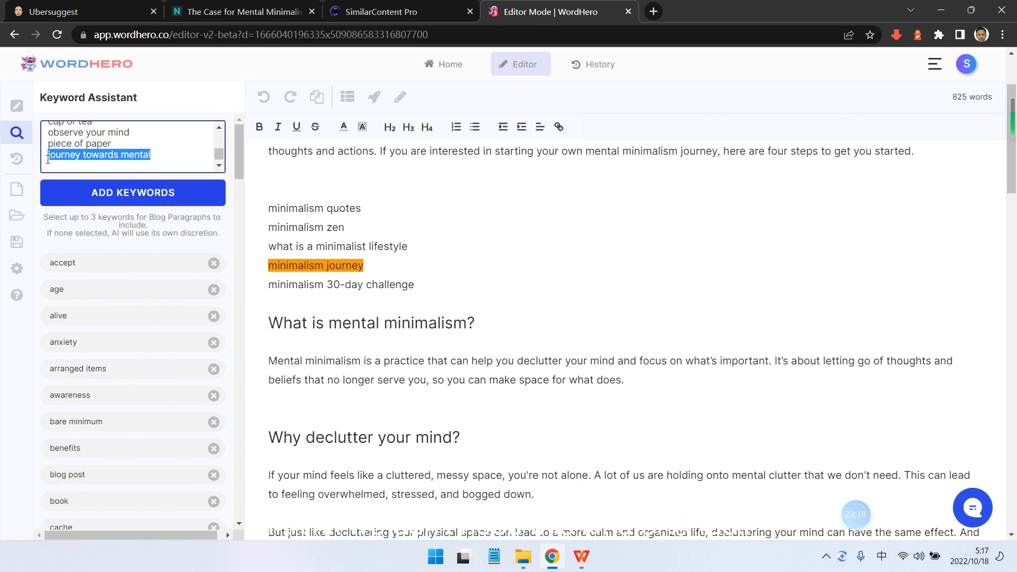
key(BackSpace)
click(64, 188)
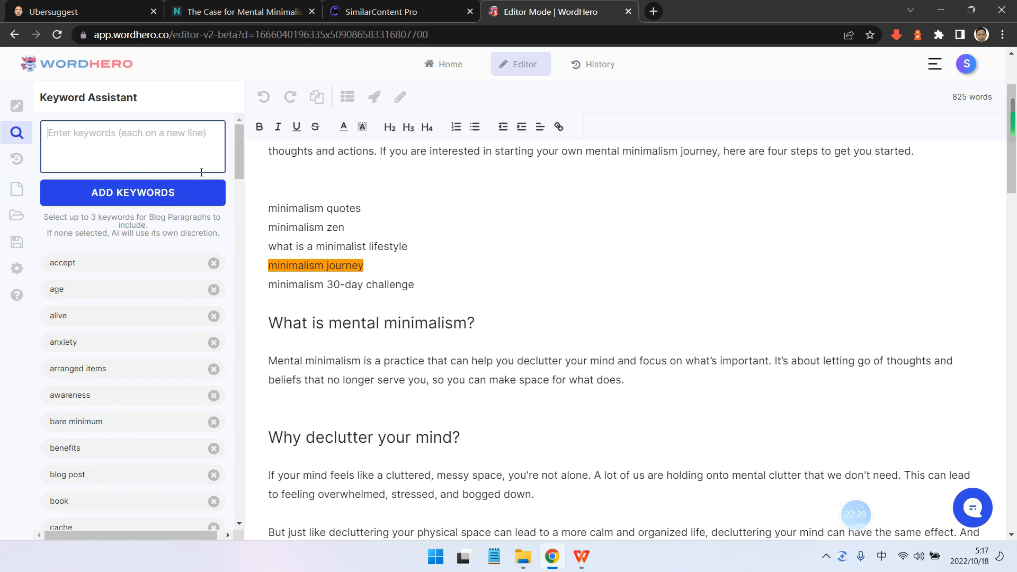
- Remove the keyword "subscribe to minimalist" from the Keyword Assistant list
drag(240, 185, 237, 454)
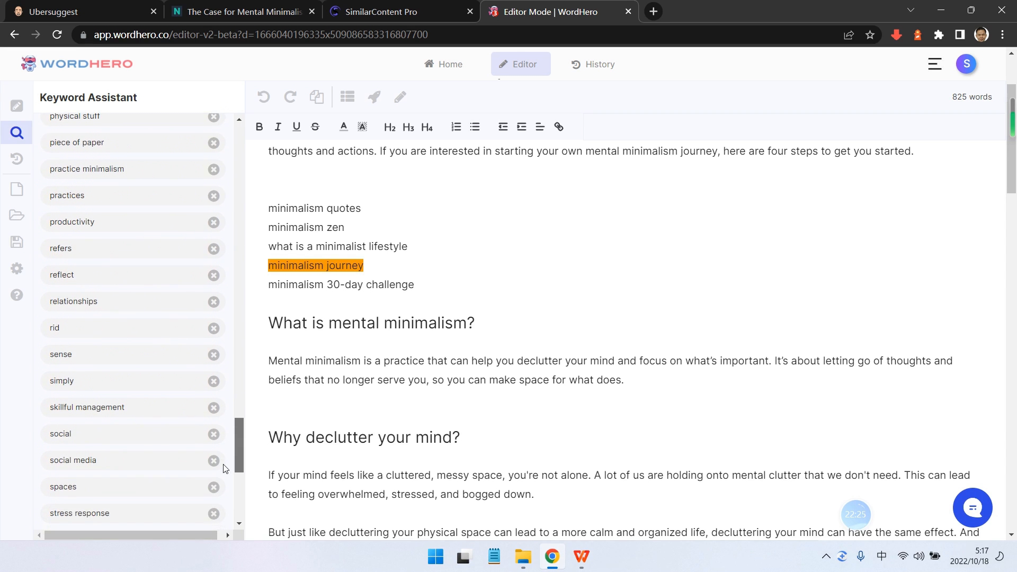
scroll(148, 430, down, 5)
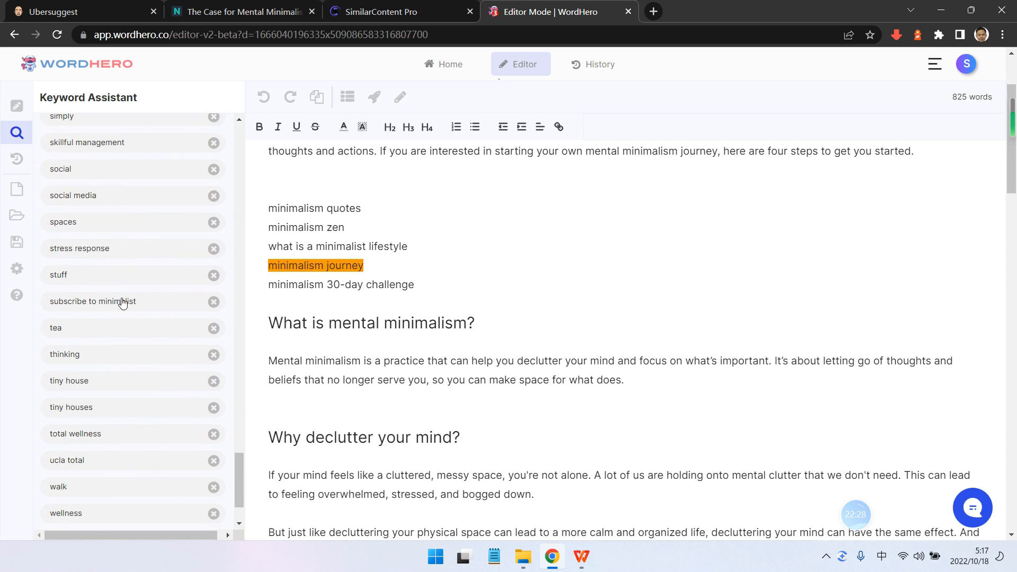
scroll(212, 313, down, 1)
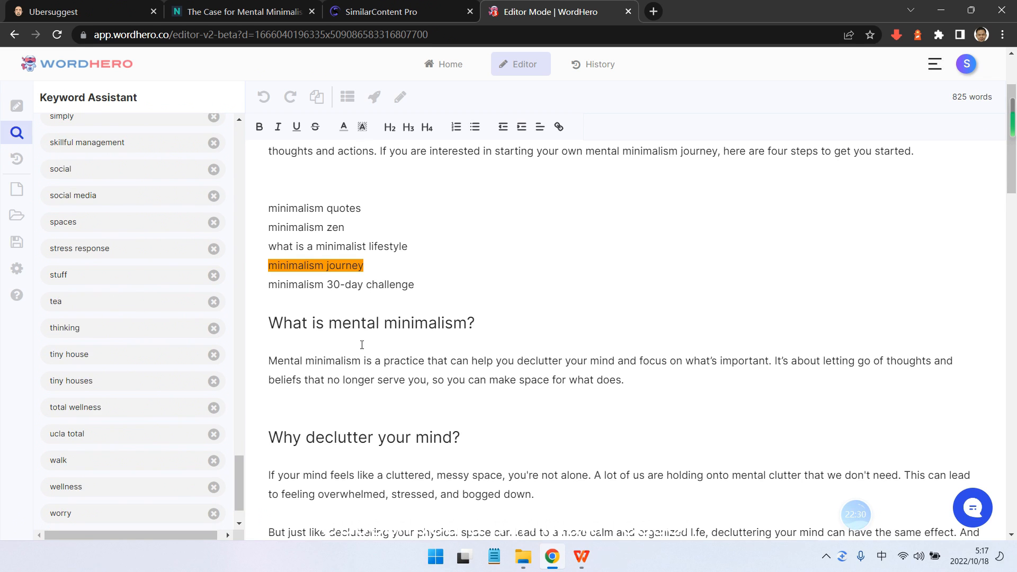
- Look through the Keyword Assistant list, select the paragraph under "What is mental minimalism?" and start AI writing from it
scroll(225, 449, up, 5)
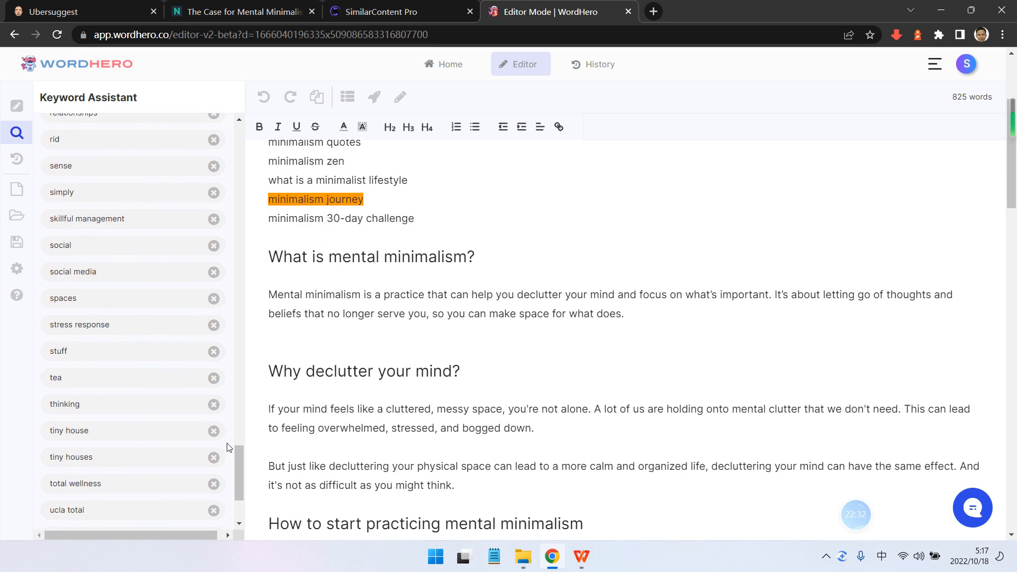
scroll(229, 448, up, 4)
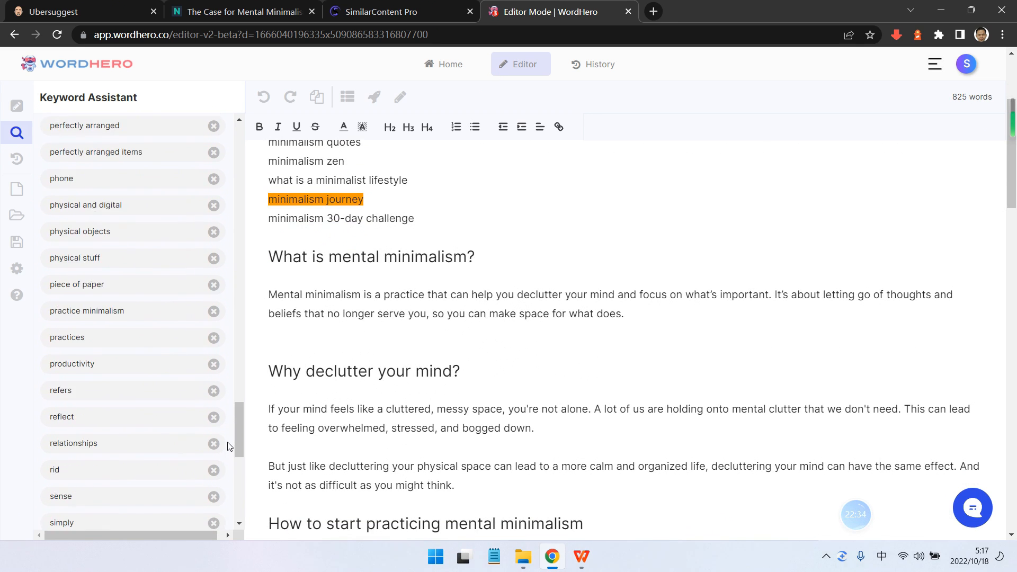
scroll(202, 408, up, 3)
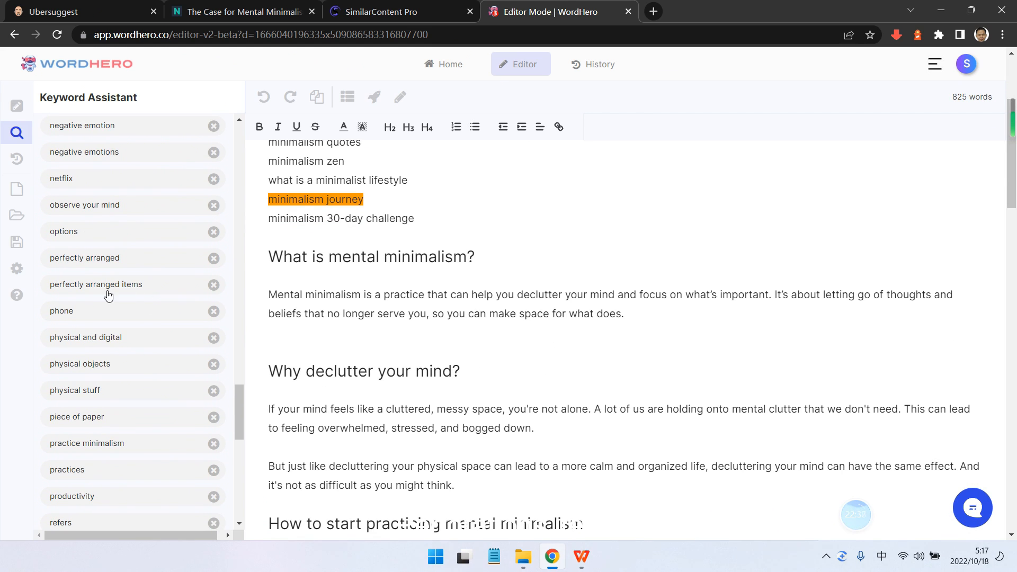
scroll(384, 416, up, 4)
scroll(382, 447, down, 5)
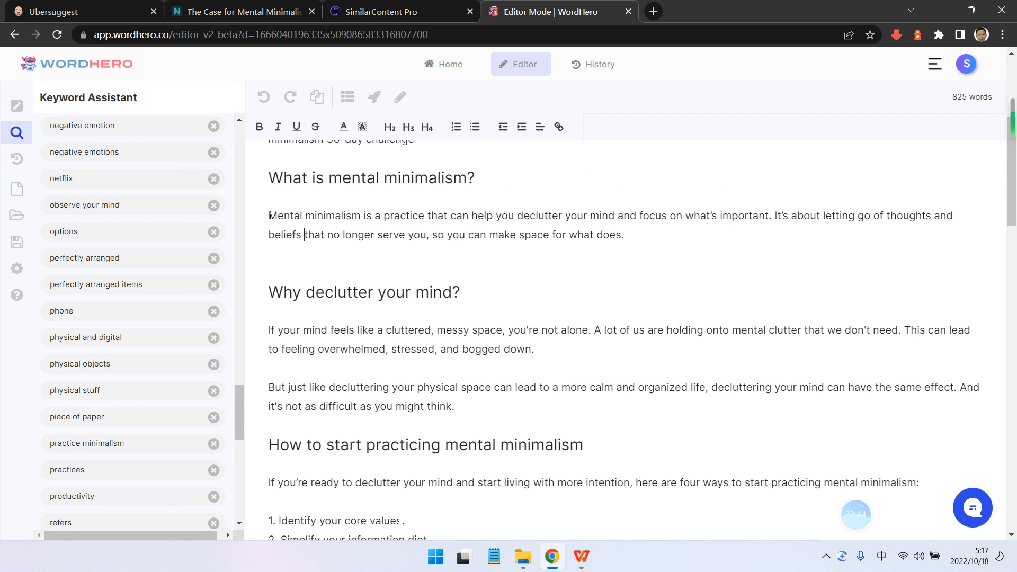
drag(271, 216, 723, 269)
drag(269, 215, 625, 235)
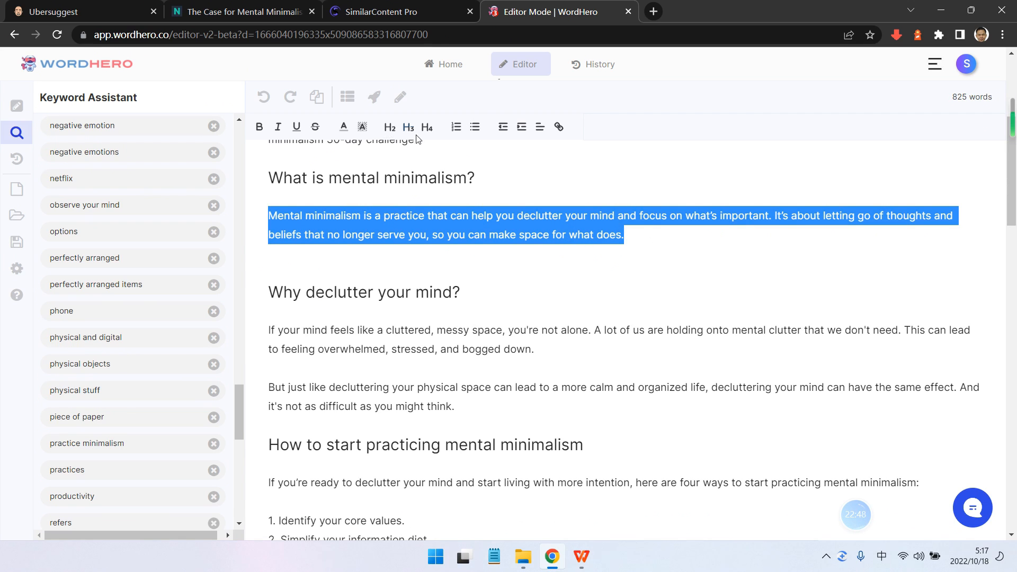
click(374, 97)
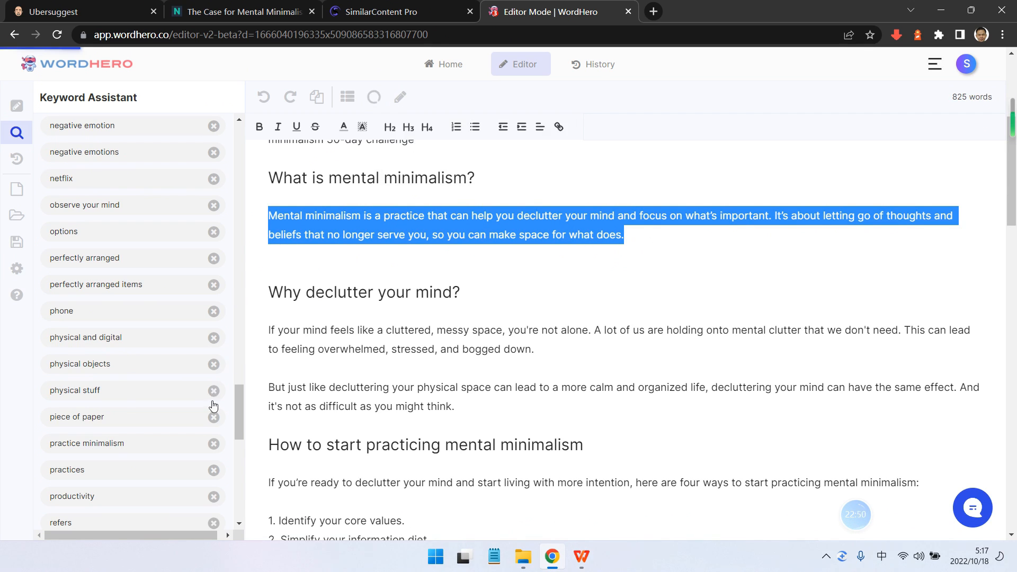
- Move the three AI-generated numbered paragraphs from the "What is mental minimalism?" section to just below "2. Simplify your life."
scroll(214, 395, up, 1)
scroll(214, 394, down, 12)
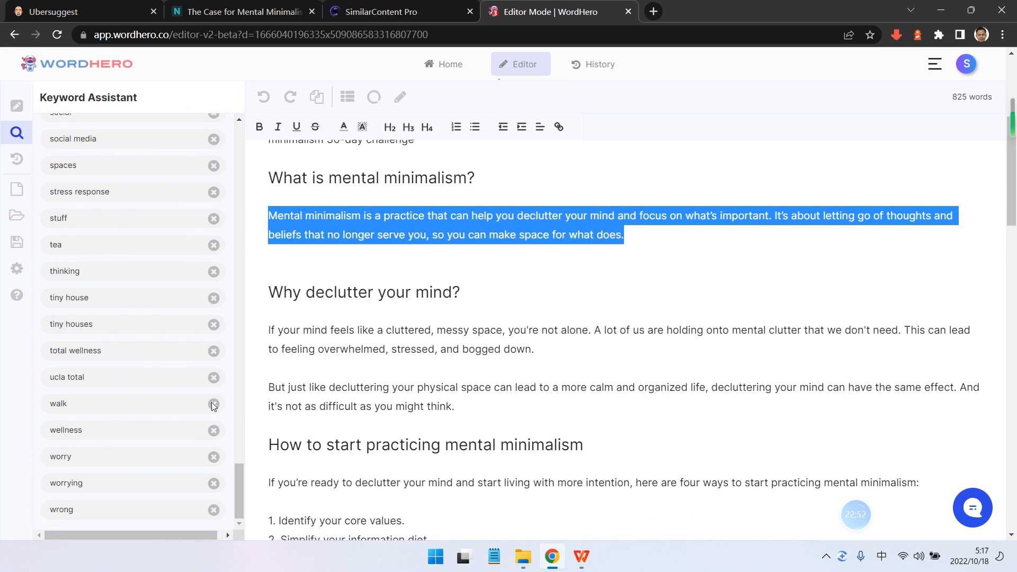
scroll(238, 459, up, 8)
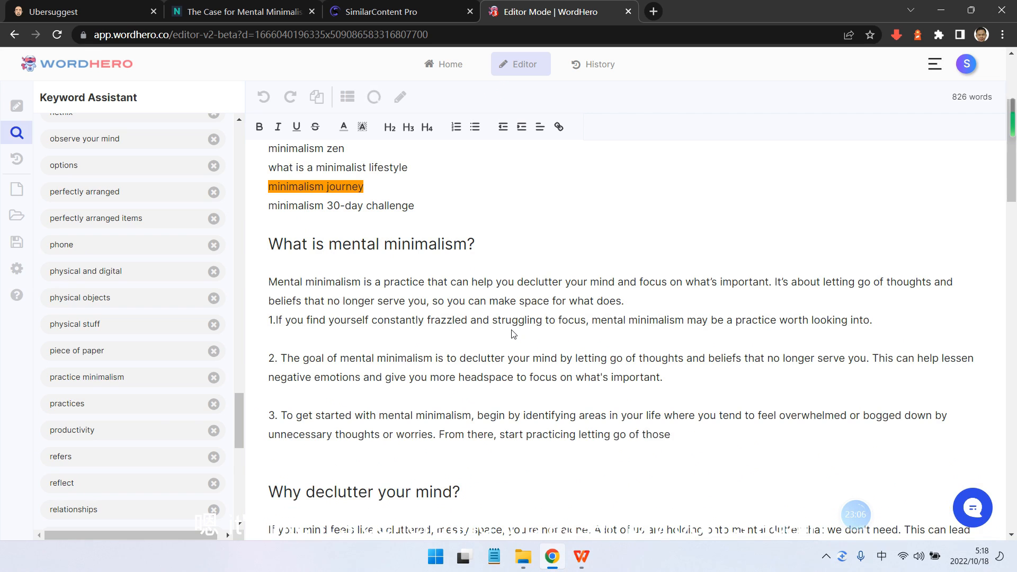
scroll(513, 331, down, 3)
scroll(513, 330, down, 3)
scroll(513, 329, up, 4)
drag(273, 256, 433, 384)
key(Delete)
scroll(446, 352, down, 7)
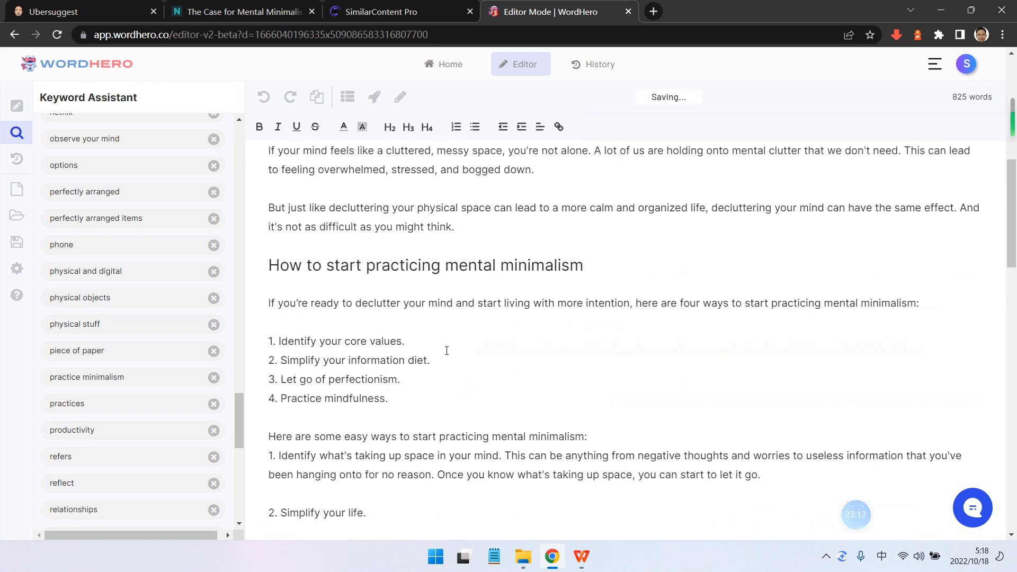
scroll(448, 346, down, 1)
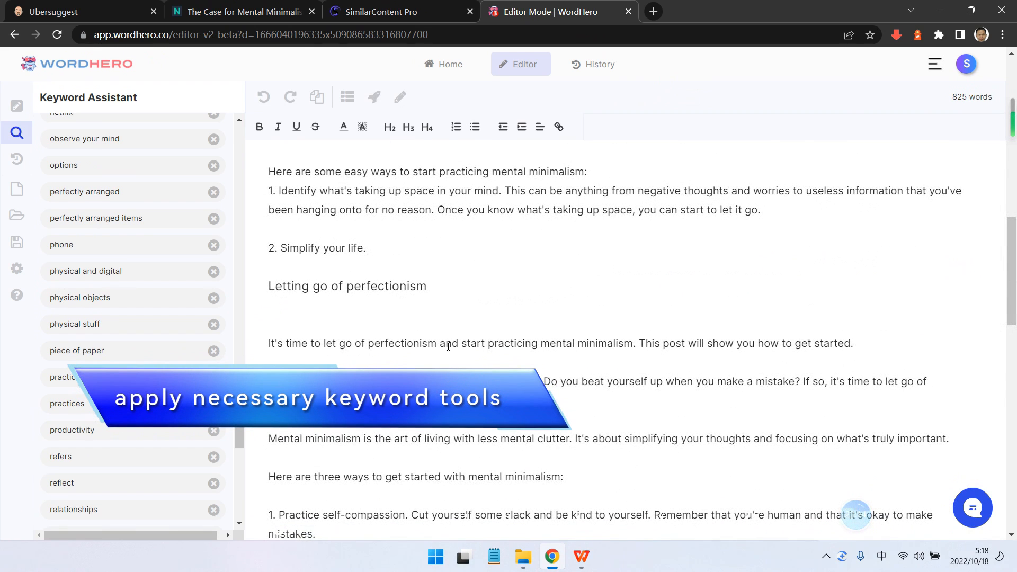
scroll(448, 346, up, 5)
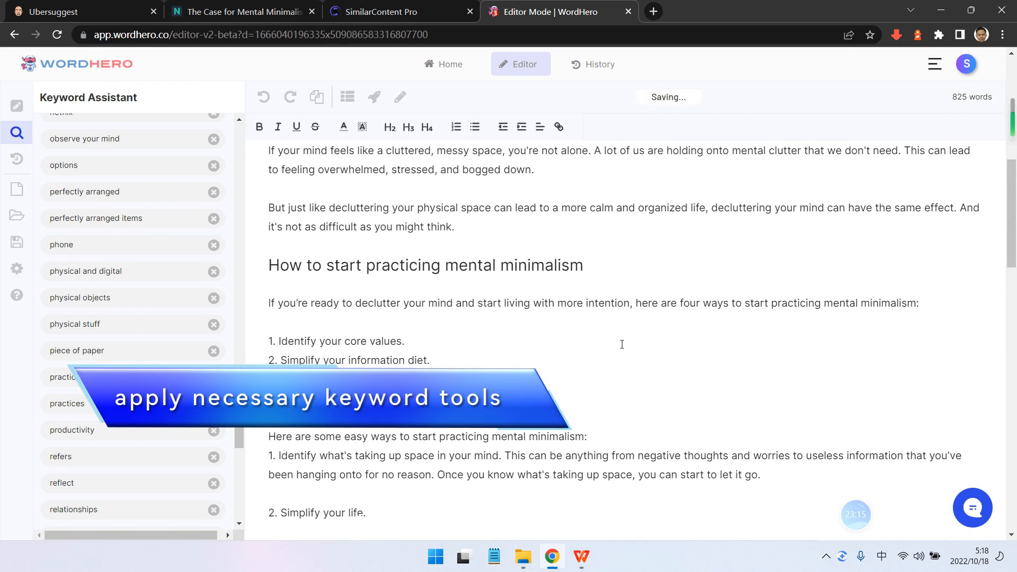
scroll(536, 470, down, 1)
click(396, 439)
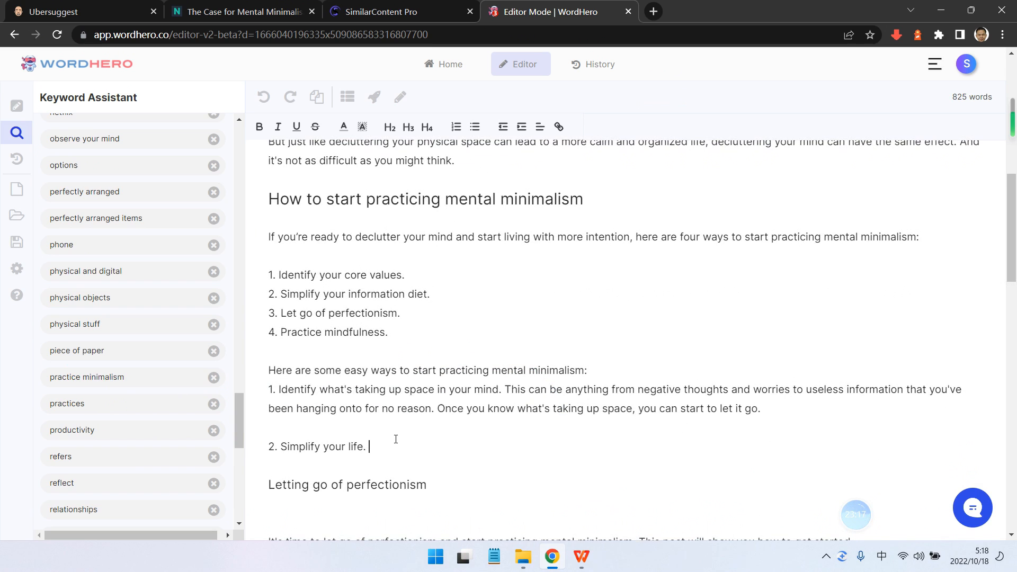
key(Return)
key(ctrl+v)
scroll(396, 439, up, 5)
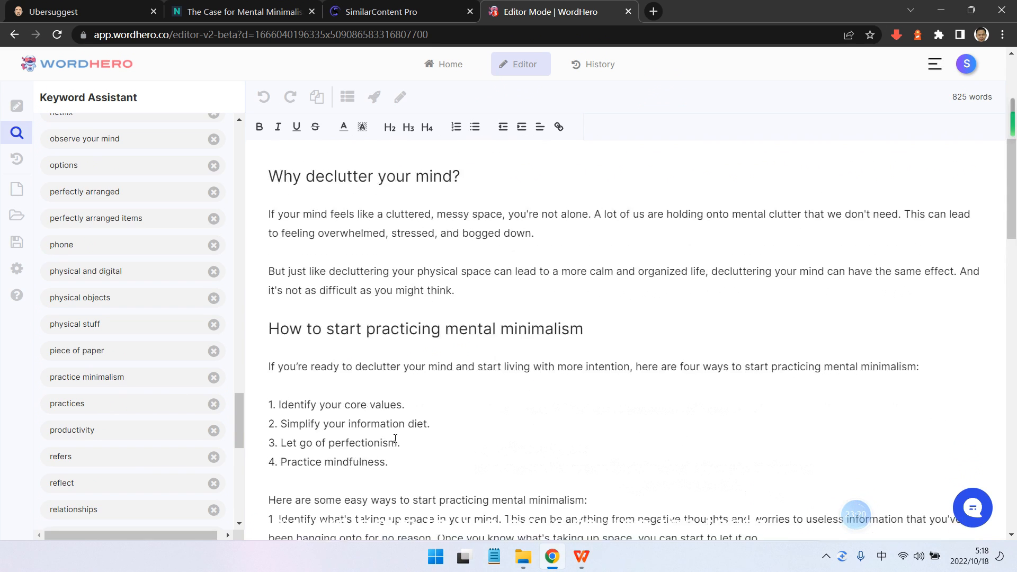
scroll(283, 412, down, 1)
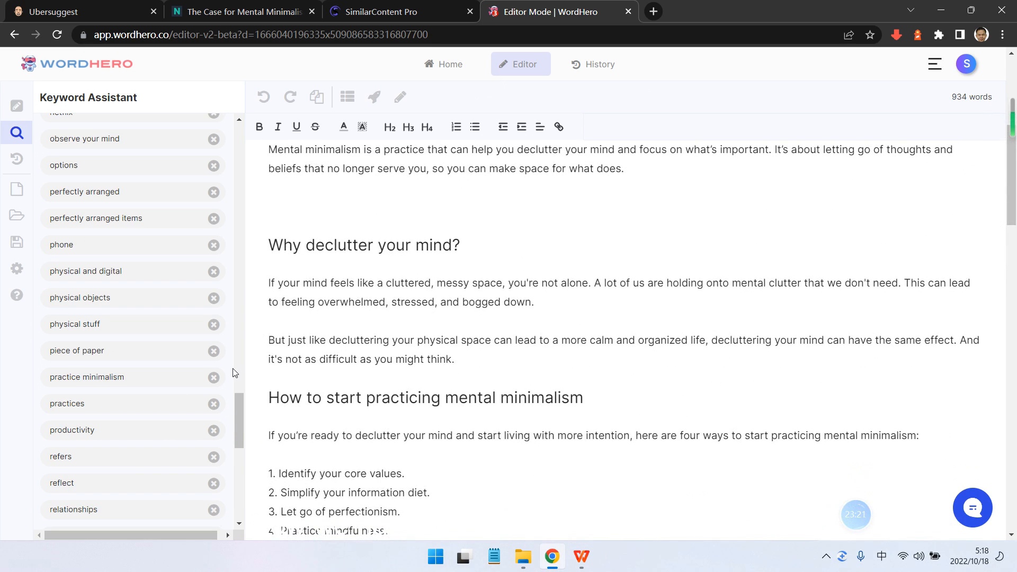
- Leave the Keyword Assistant, open the Blog Paragraphs writing tool and clear its short description
scroll(233, 368, up, 20)
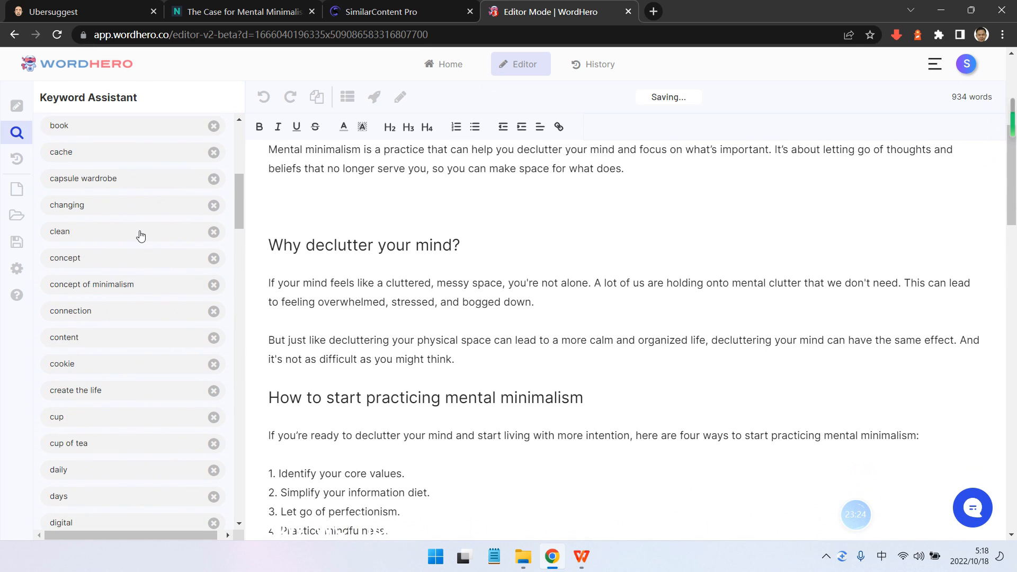
scroll(113, 193, up, 6)
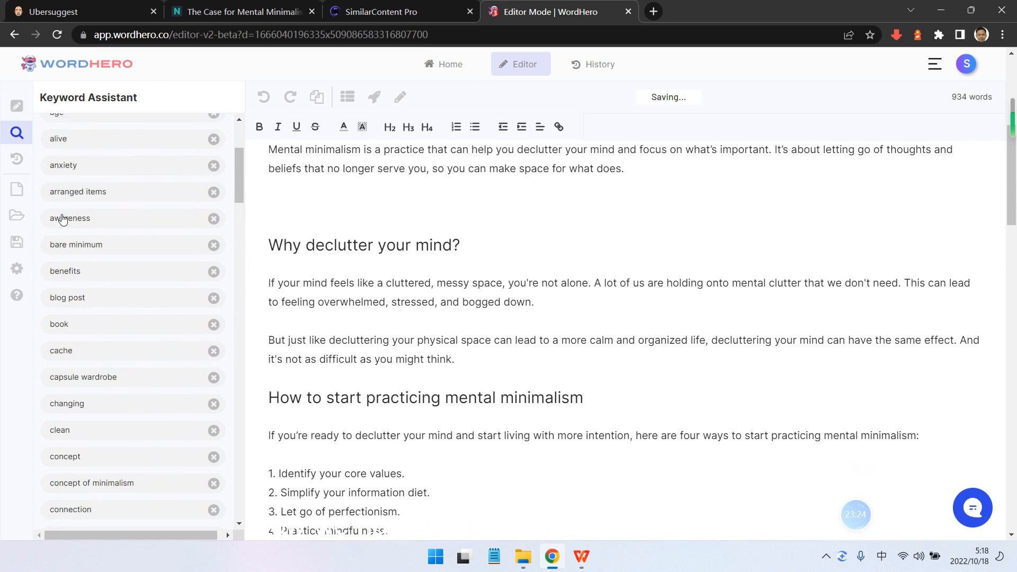
click(17, 108)
scroll(167, 192, up, 1)
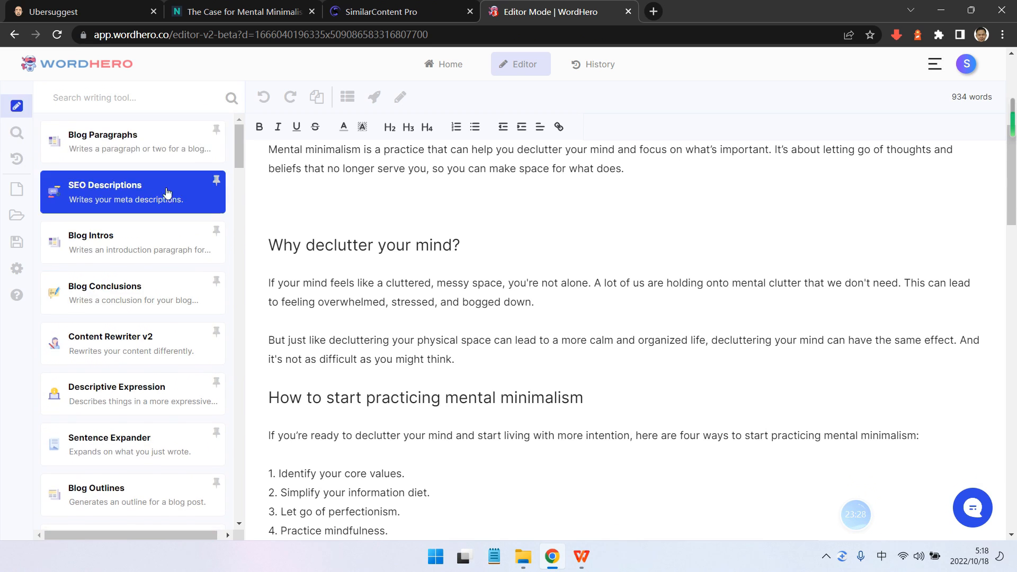
click(159, 149)
click(222, 188)
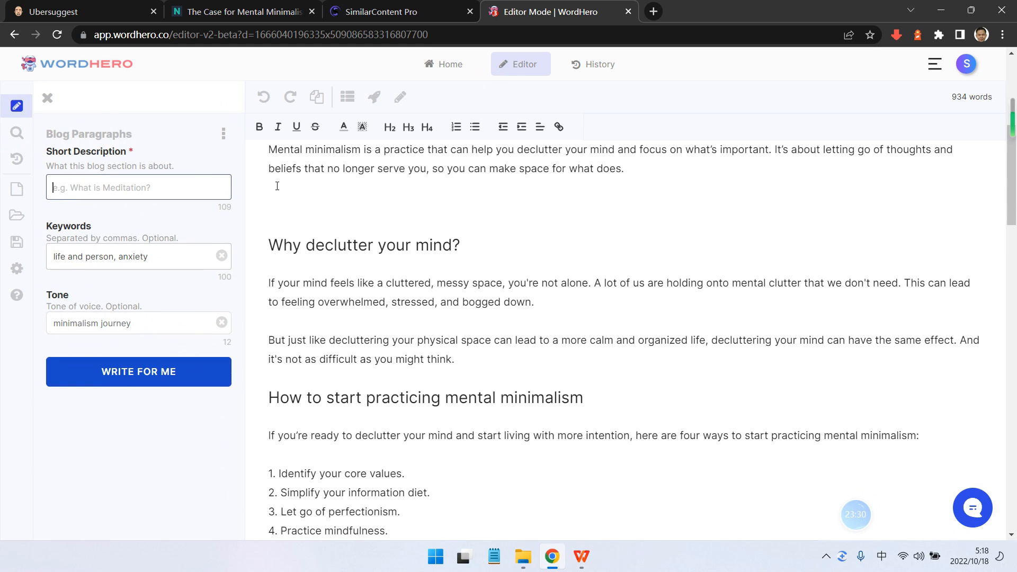
- Copy the article heading "What is mental minimalism?" into the short description of Blog Paragraphs
scroll(334, 237, up, 4)
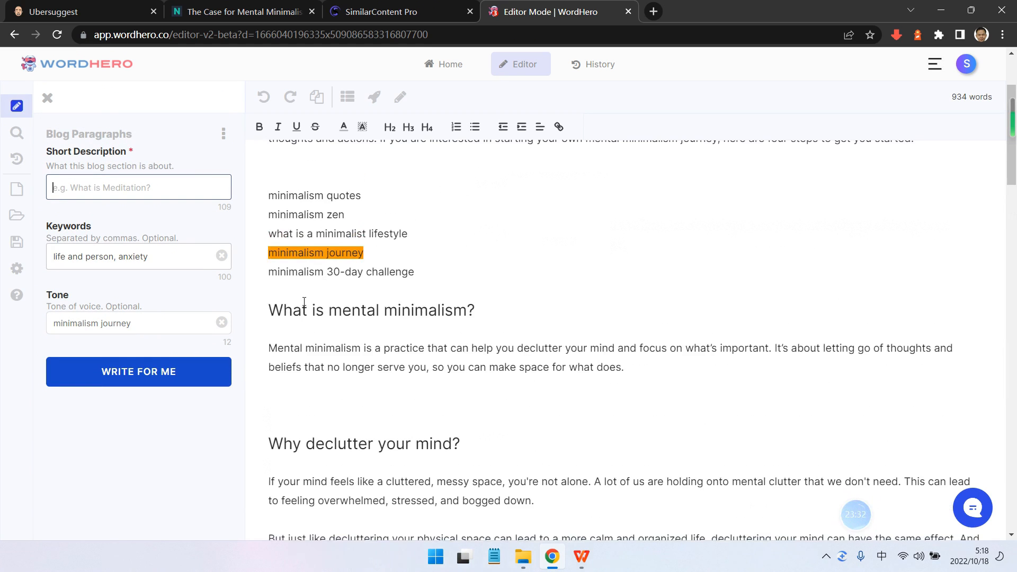
drag(265, 310, 583, 305)
key(ctrl+c)
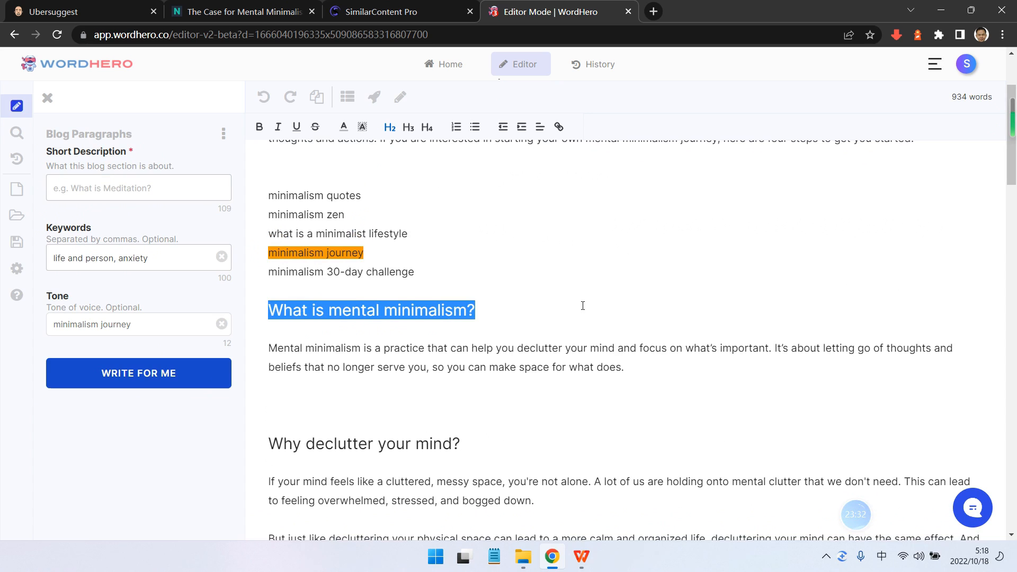
click(140, 190)
key(ctrl+v)
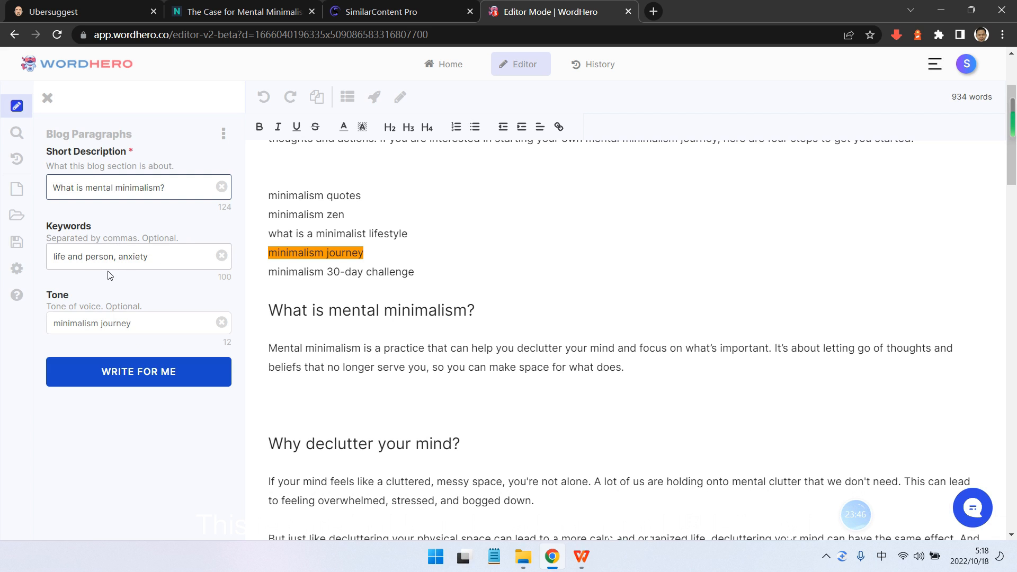
- Replace the tone with "explained", keep the keywords "life and person, anxiety", and have the AI write the blog paragraphs
click(136, 226)
scroll(112, 142, up, 2)
scroll(198, 245, down, 2)
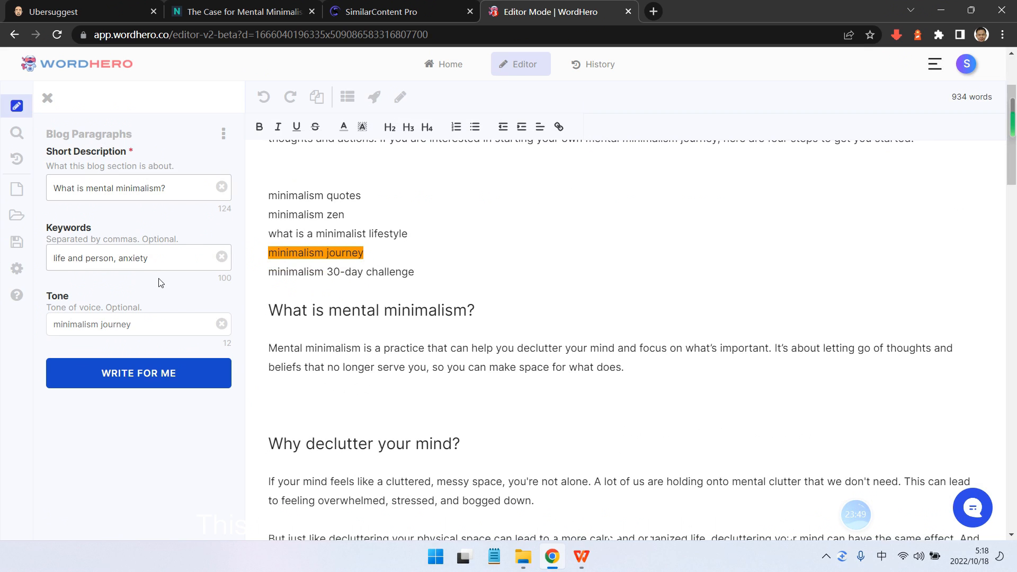
click(221, 323)
click(155, 363)
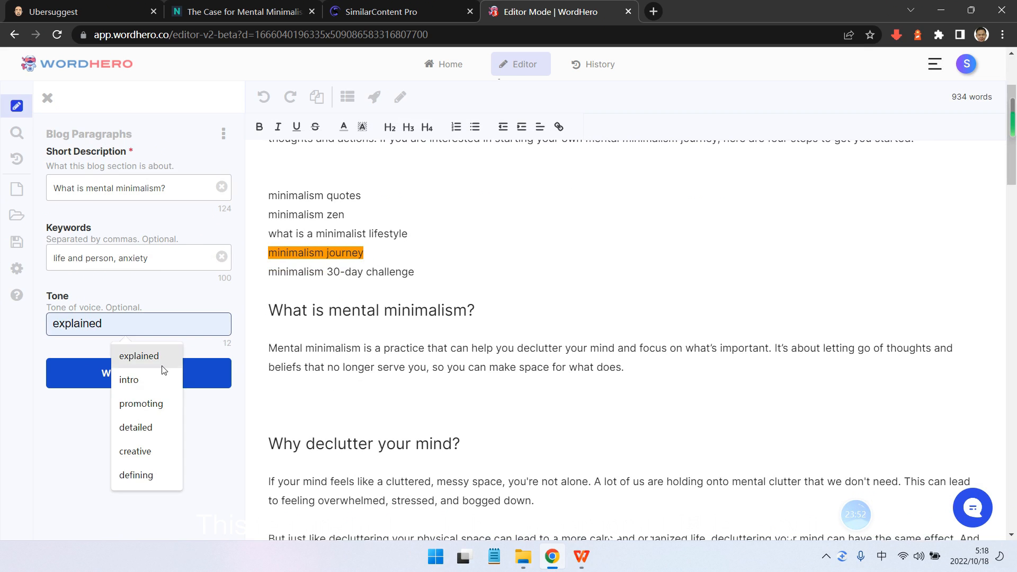
click(195, 371)
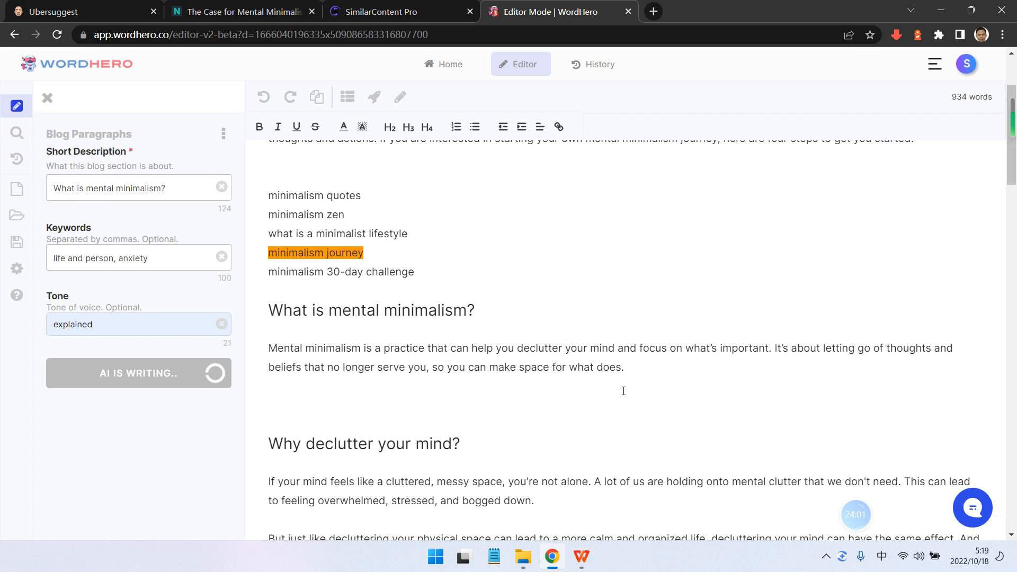
- Insert the generated paragraphs below the mental minimalism definition and add a comma after "telling us"
click(197, 392)
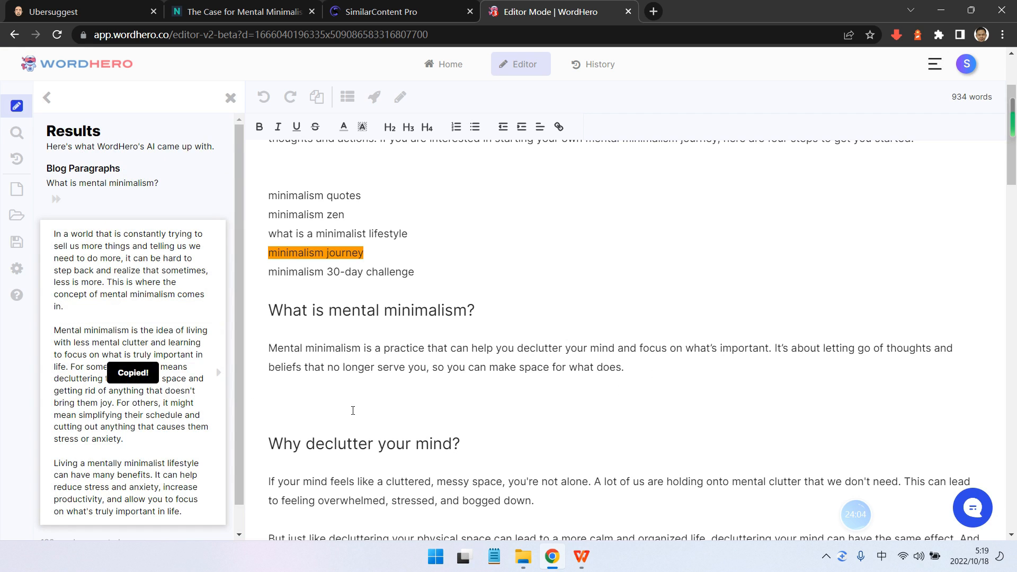
key(ctrl+v)
scroll(353, 392, down, 3)
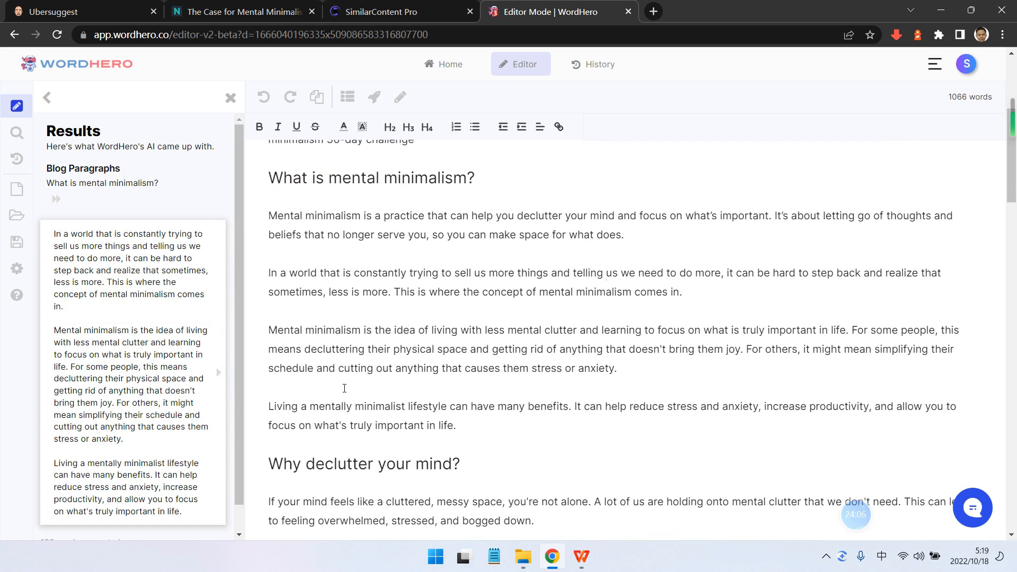
click(618, 273)
text(,)
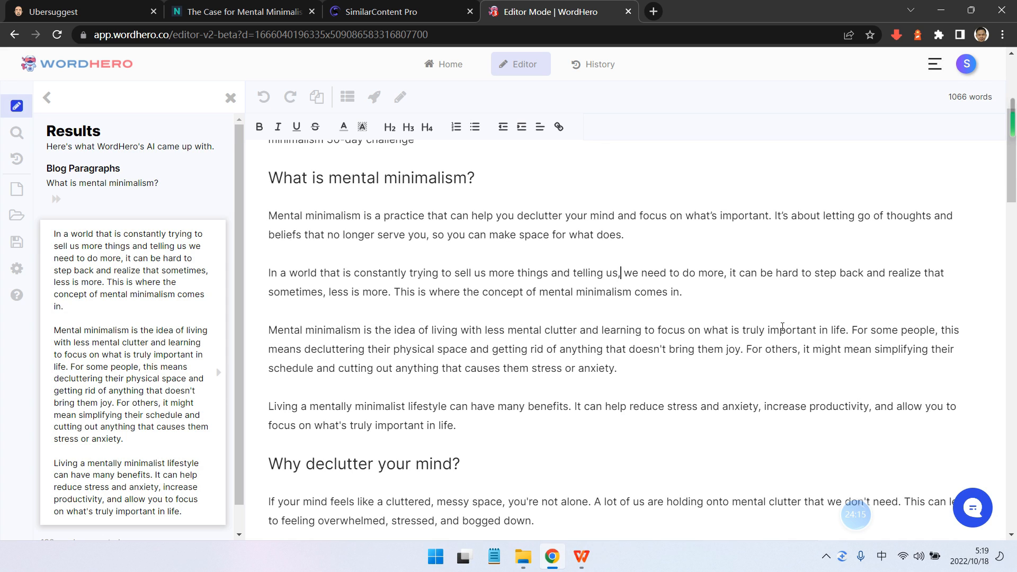
- Move the paragraph starting "Mental minimalism is a practice" to just before the "Living a mentally minimalist lifestyle" paragraph
drag(657, 250, 731, 234)
click(270, 210)
key(BackSpace)
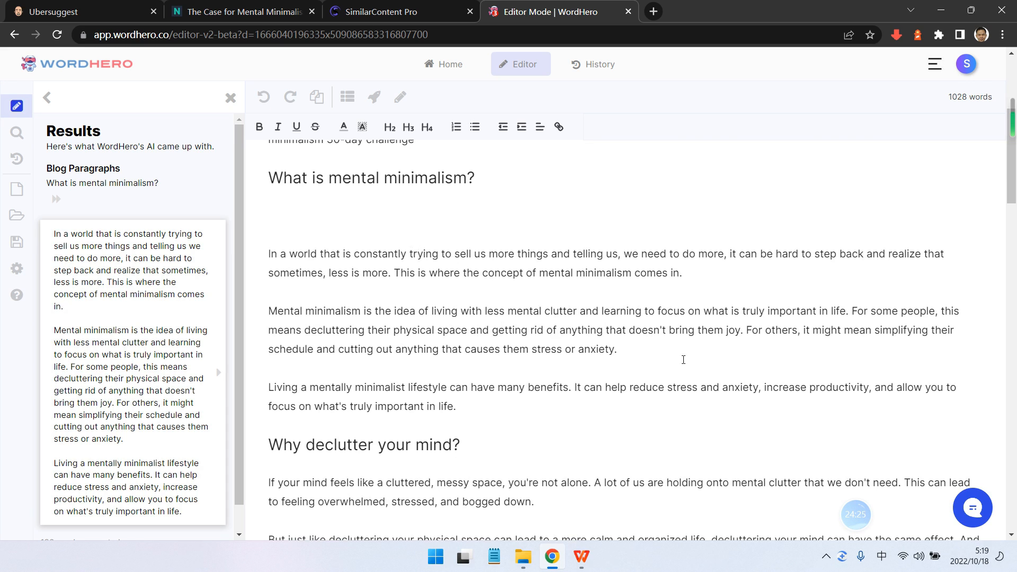
key(Return)
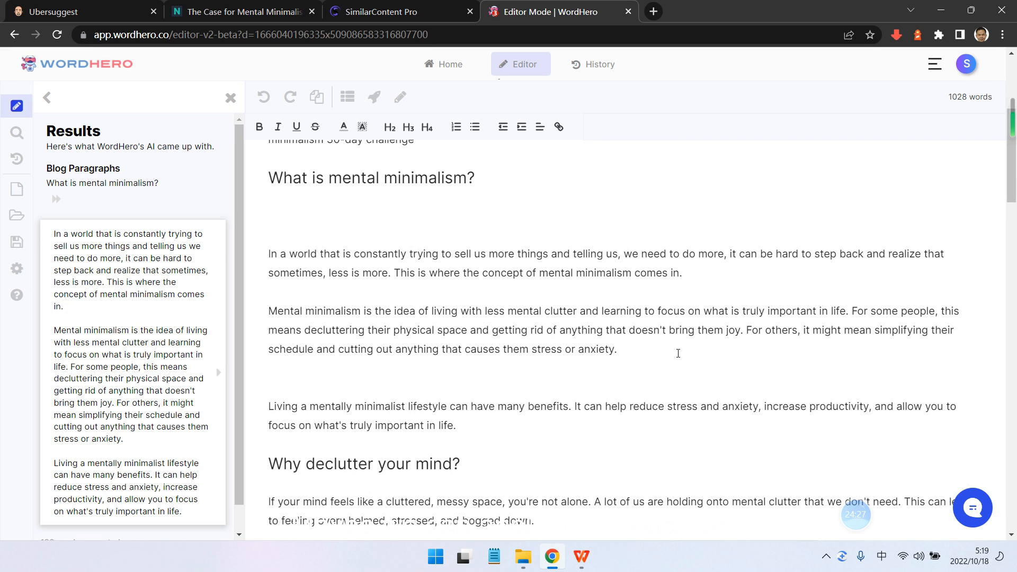
key(ctrl+v)
- Highlight the moved paragraph "Mental minimalism is a practice…" with an orange background
drag(664, 422, 264, 379)
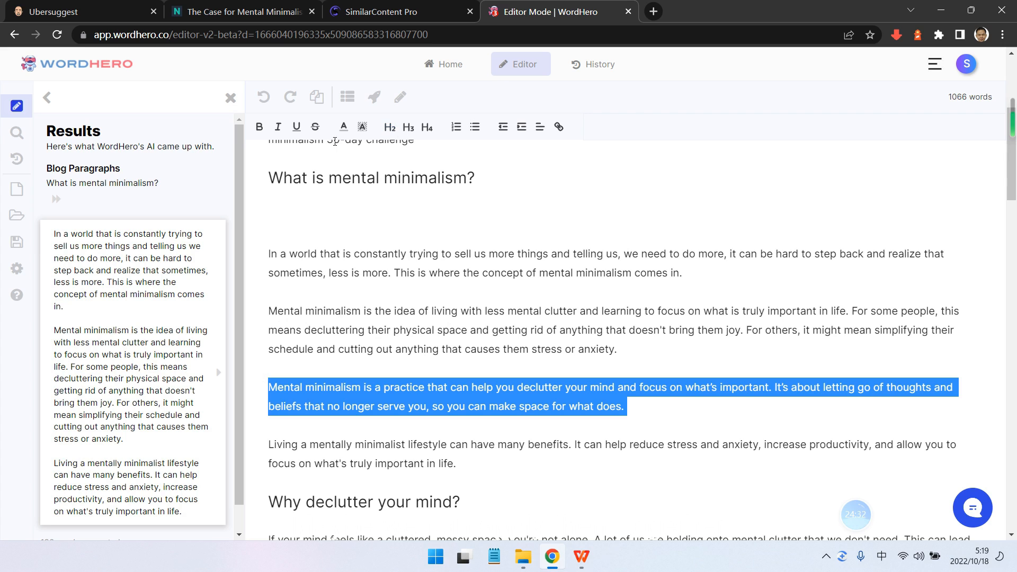
click(363, 127)
click(389, 159)
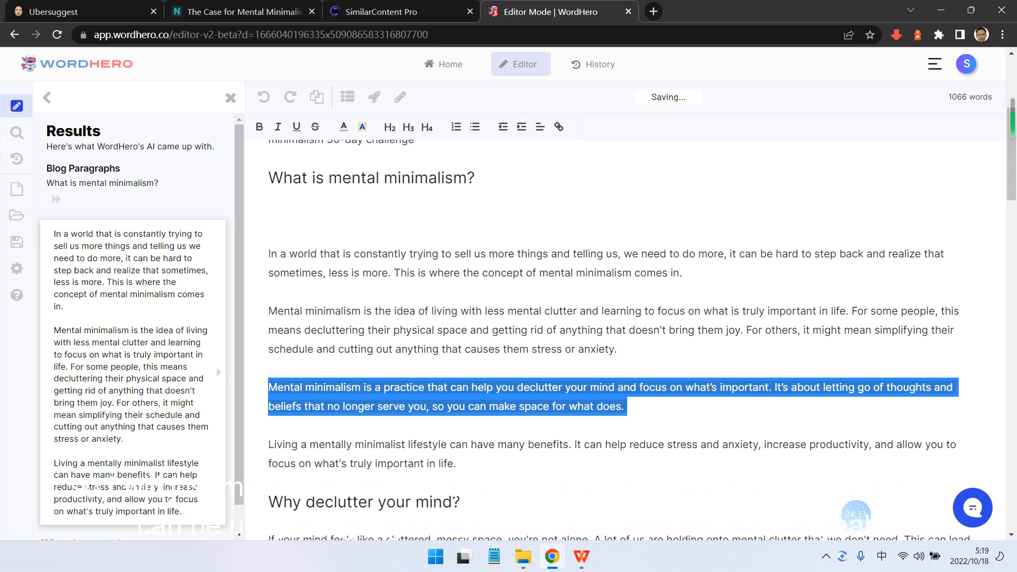
click(708, 387)
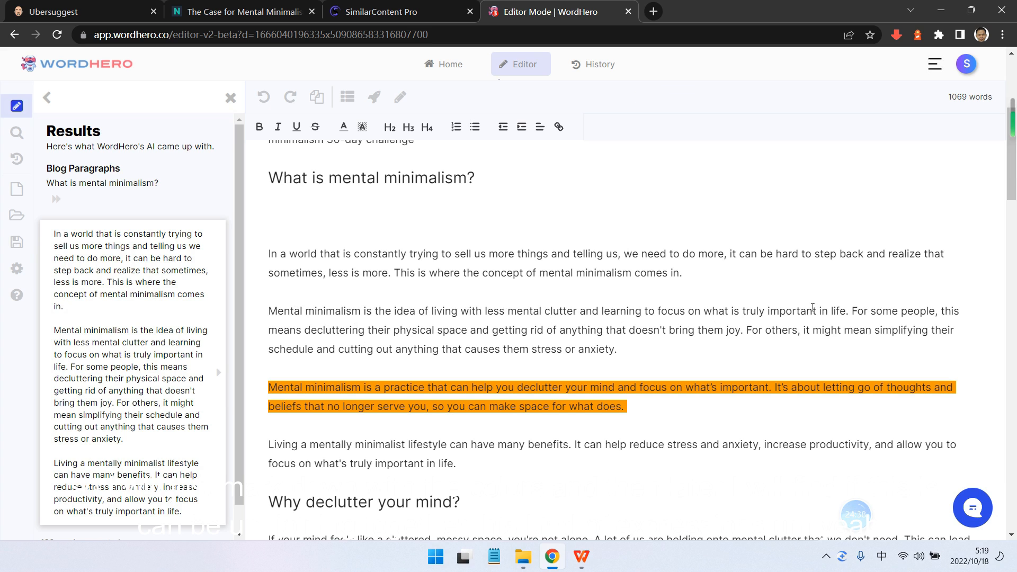
- Check the text around the highlighted paragraph and close the Blog Paragraphs results
scroll(550, 322, down, 1)
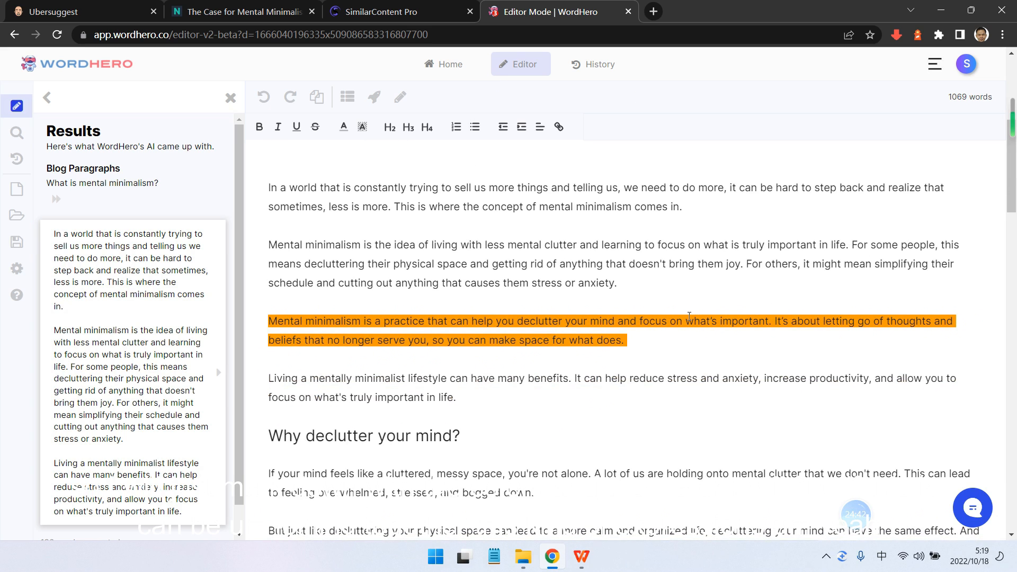
drag(500, 330, 563, 327)
click(651, 348)
scroll(598, 343, down, 2)
scroll(183, 196, up, 1)
click(230, 99)
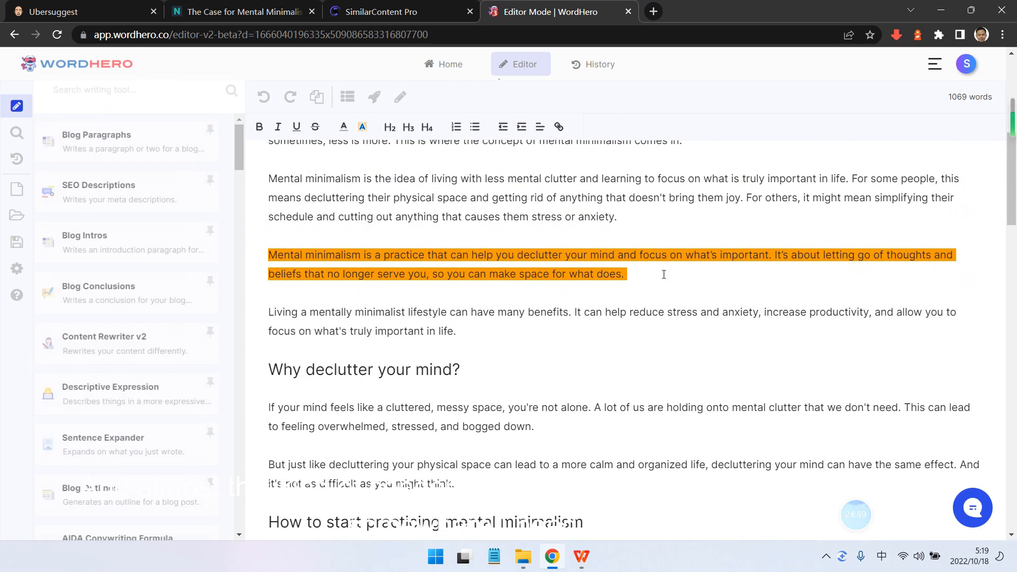
- Read through the rest of the article down to the Conclusion heading and compare it with the Keyword Assistant list
scroll(611, 319, down, 9)
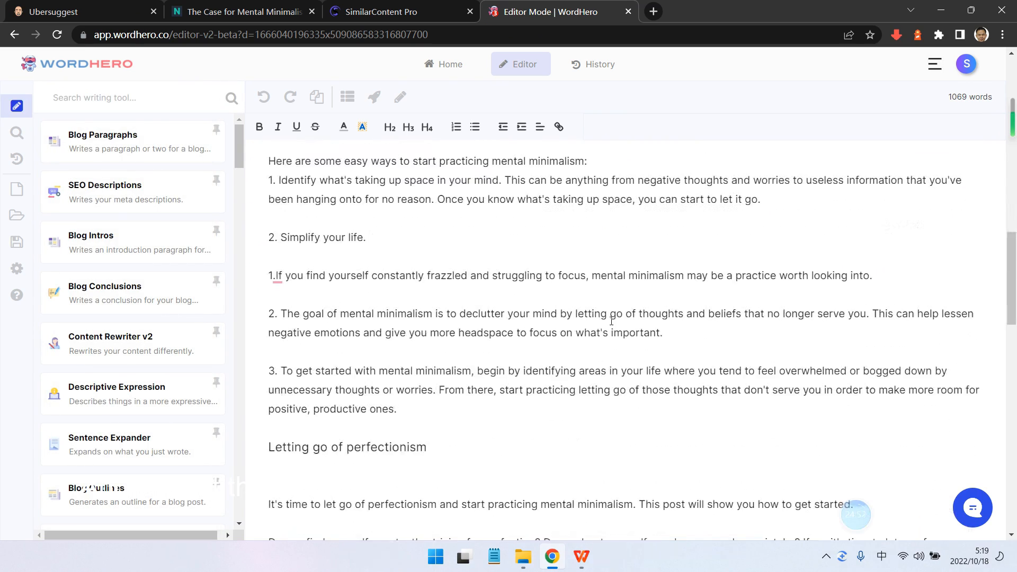
scroll(612, 320, down, 15)
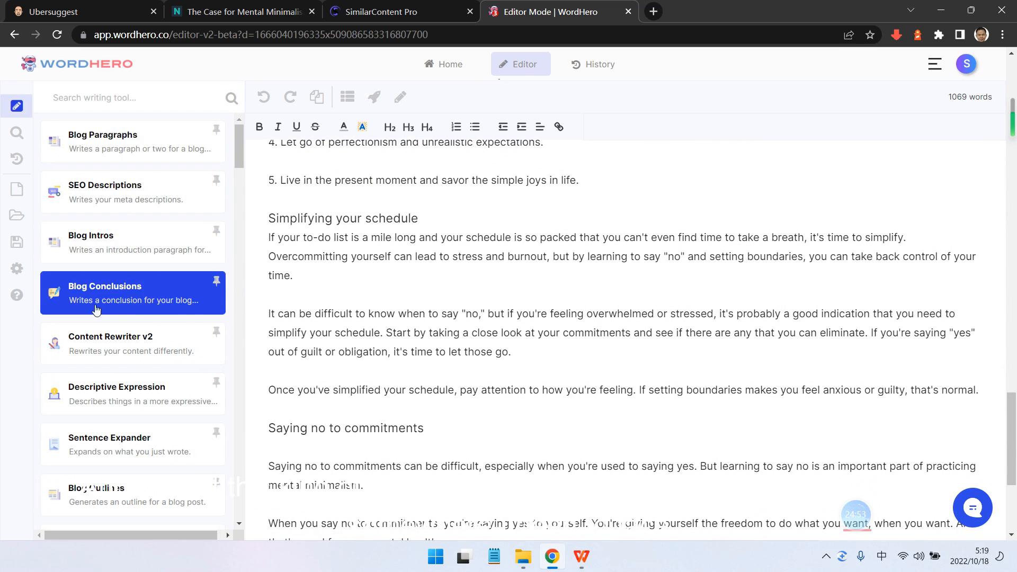
click(17, 133)
scroll(183, 285, down, 4)
scroll(143, 289, down, 2)
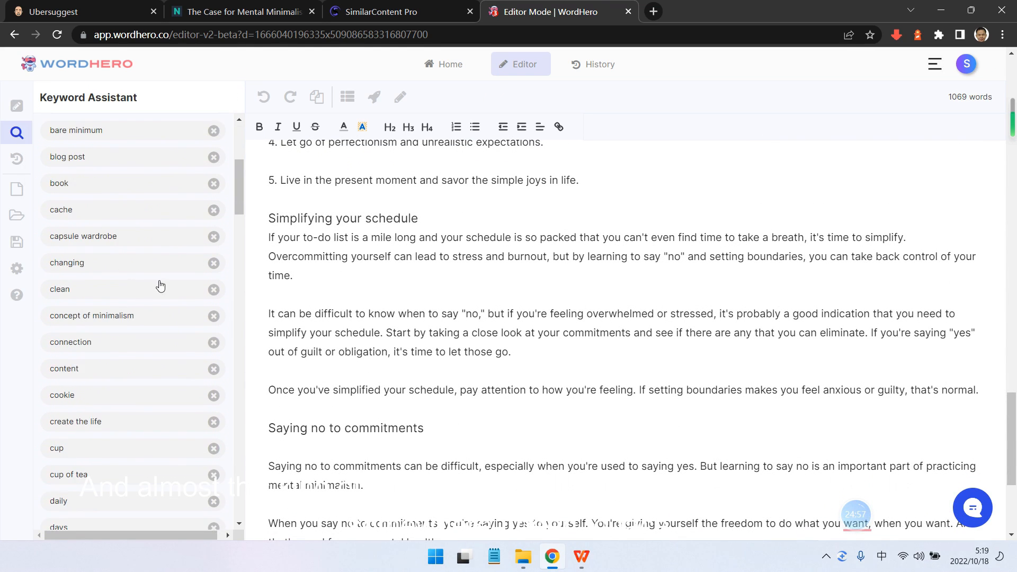
scroll(359, 286, down, 3)
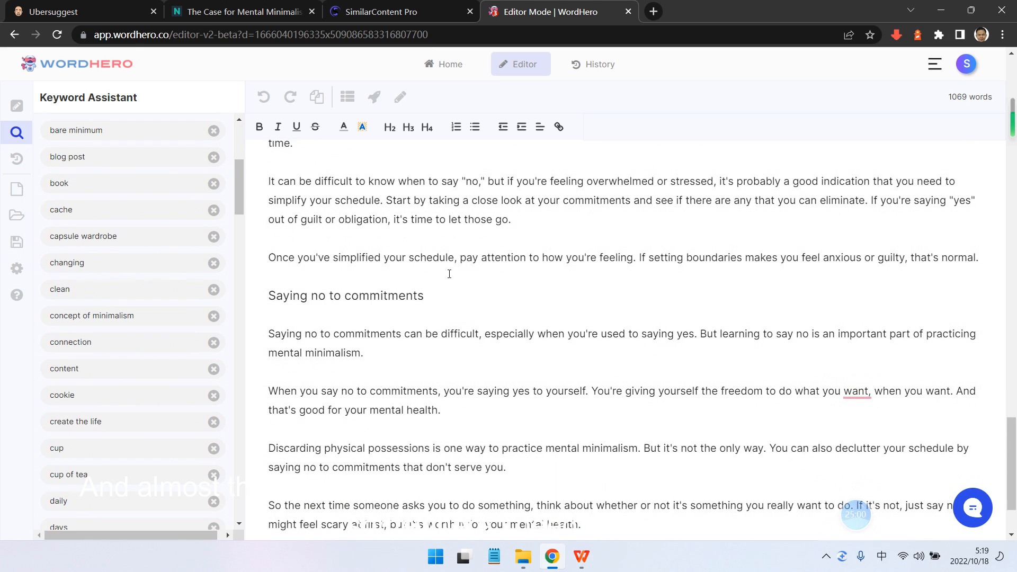
scroll(449, 273, down, 2)
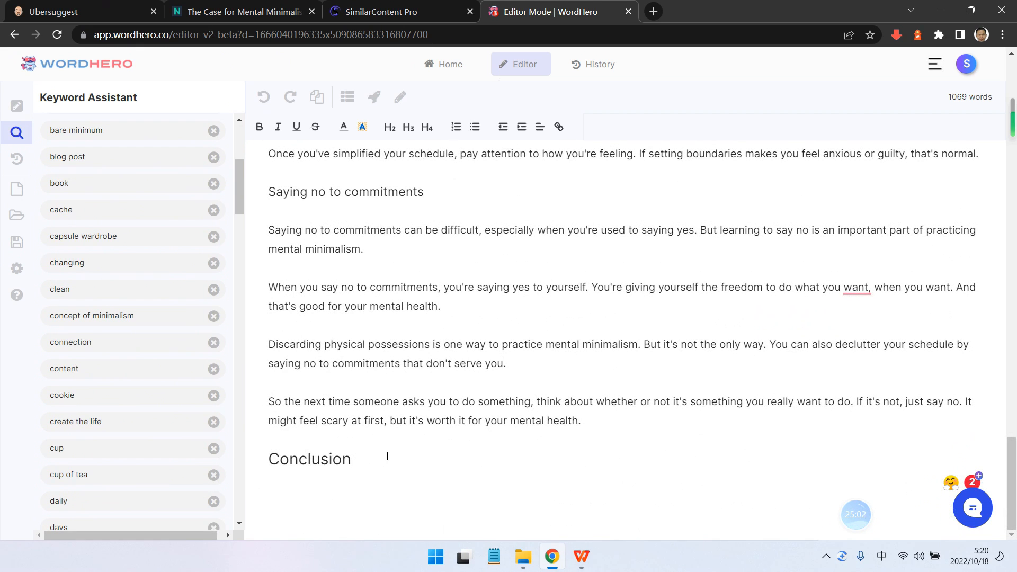
scroll(148, 268, up, 3)
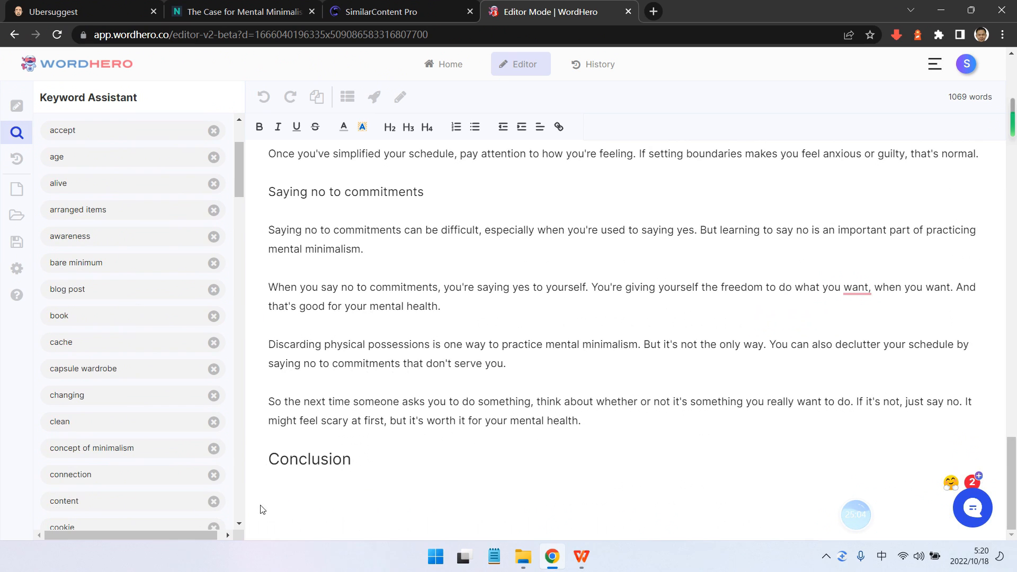
scroll(93, 400, down, 5)
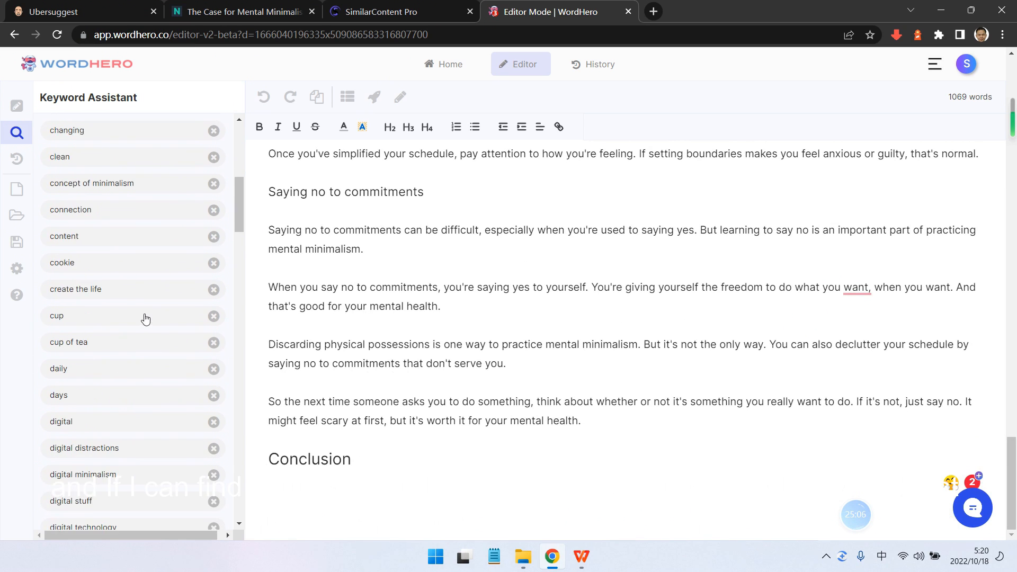
- Scan the Keyword Assistant list for keywords that could still be worked into the article
scroll(145, 318, up, 7)
scroll(107, 284, down, 3)
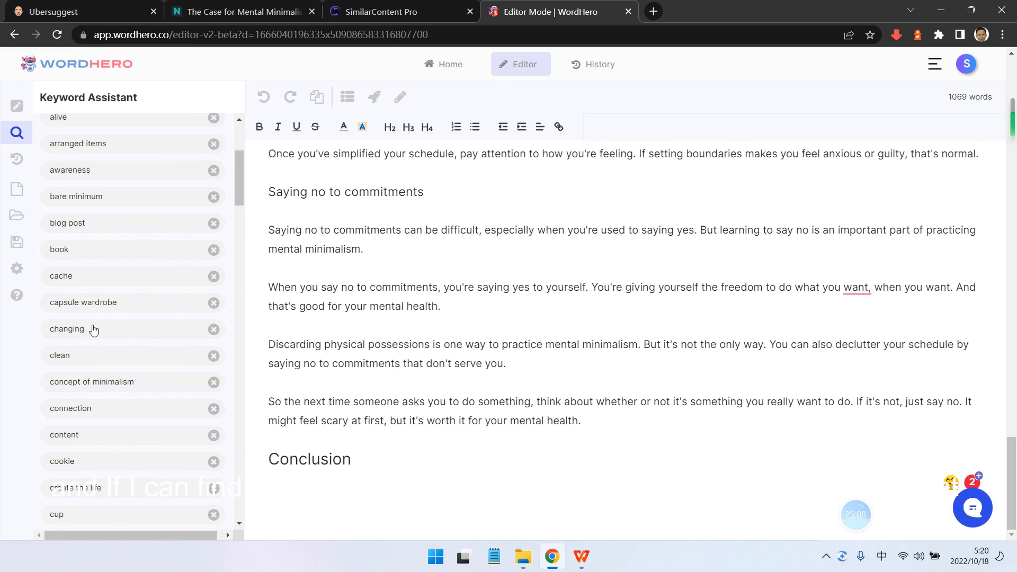
scroll(96, 334, down, 15)
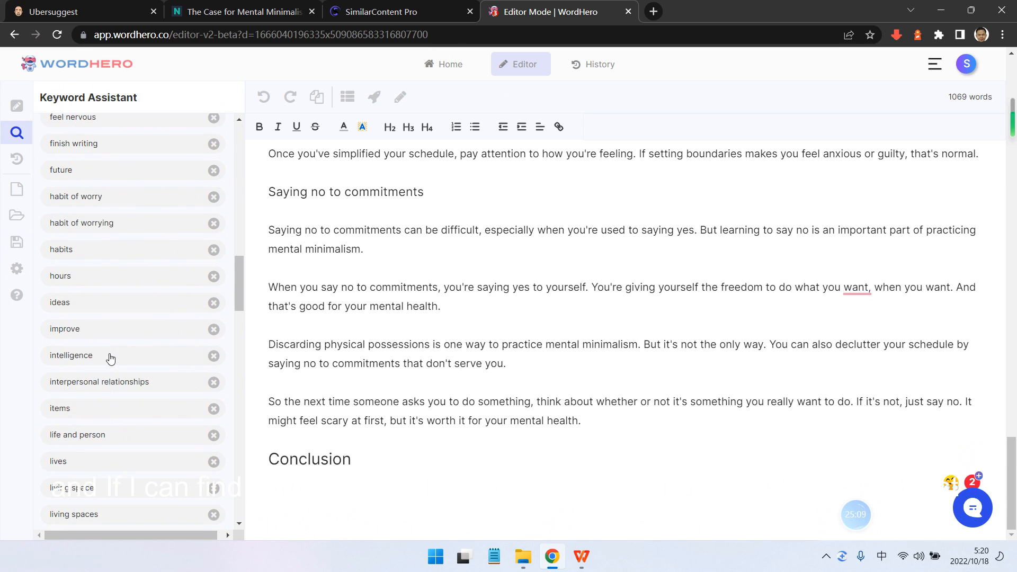
scroll(175, 418, down, 8)
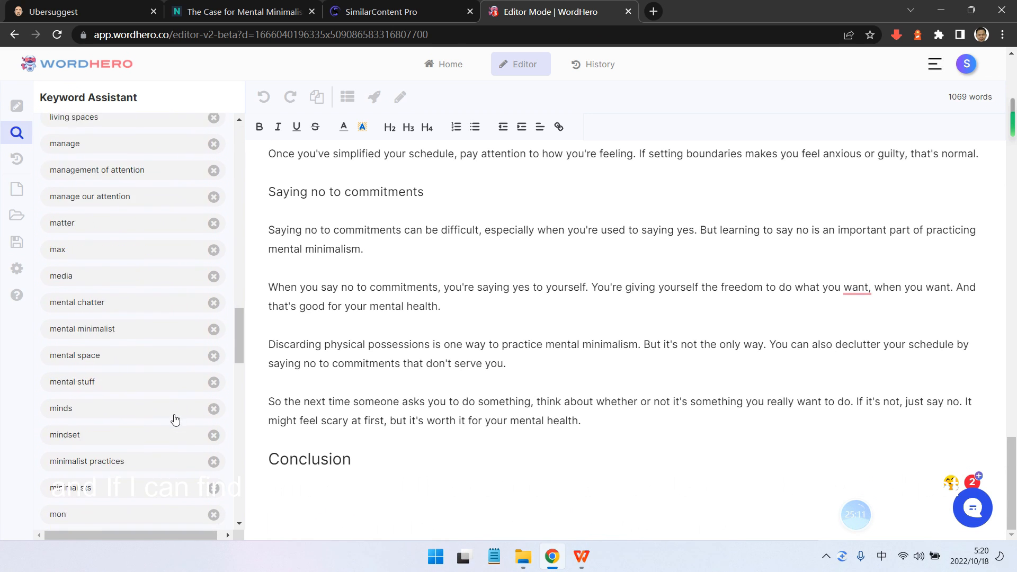
scroll(175, 420, down, 4)
scroll(366, 321, up, 3)
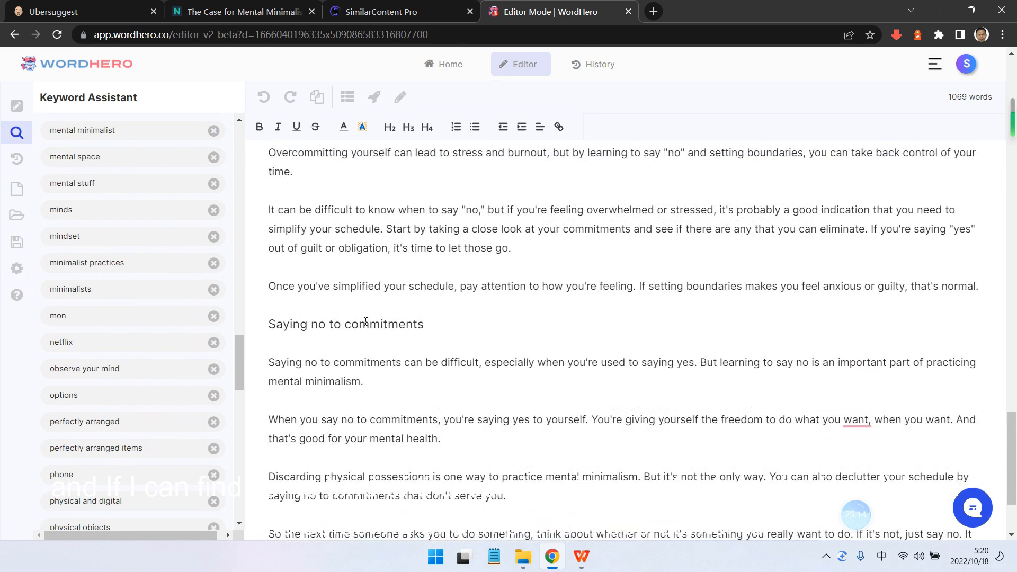
click(117, 428)
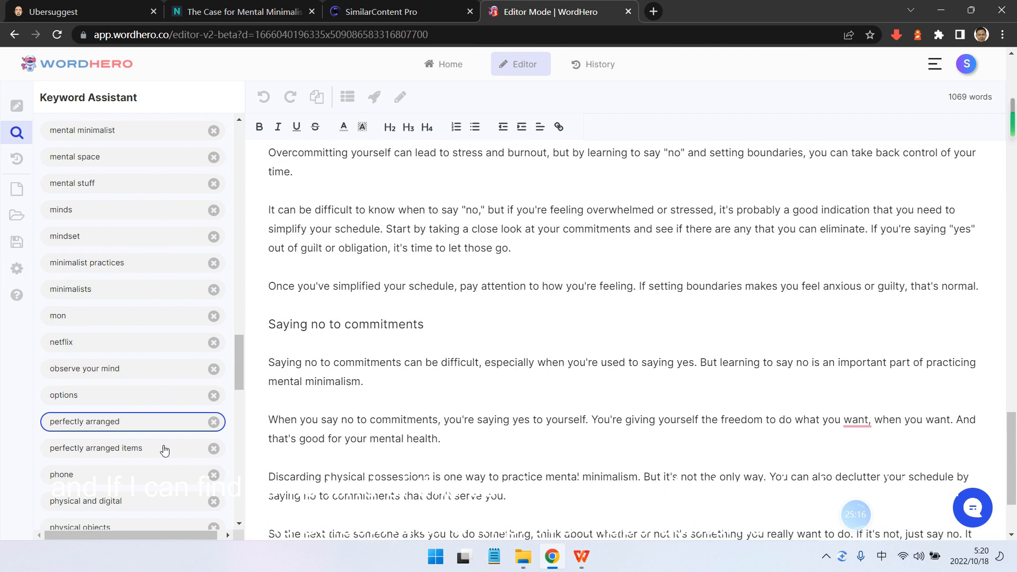
scroll(366, 399, up, 10)
scroll(231, 359, up, 20)
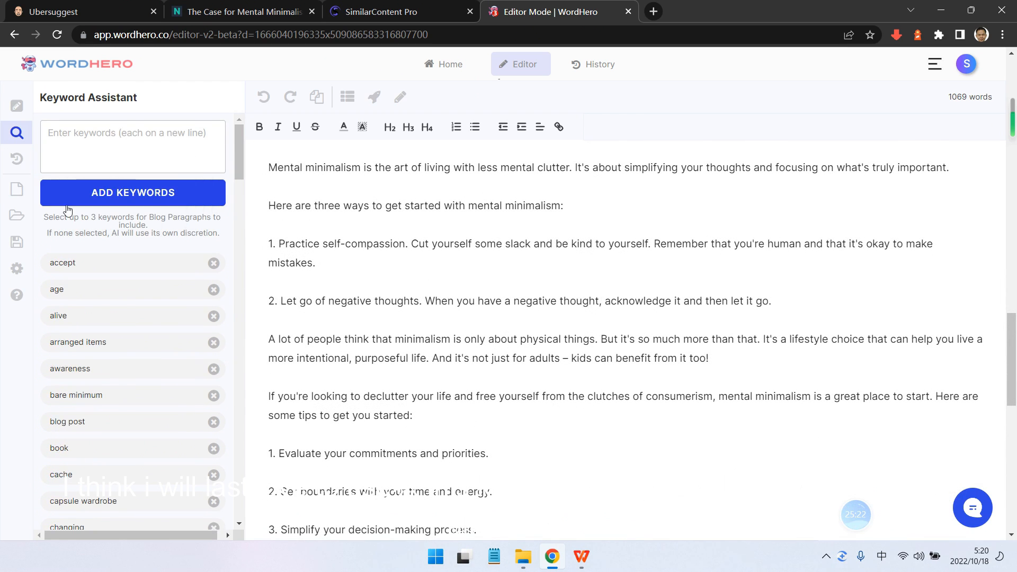
- Copy the whole article body and paste it into the mental minimalism project in SimilarContent's Content Optimizer
scroll(548, 286, up, 15)
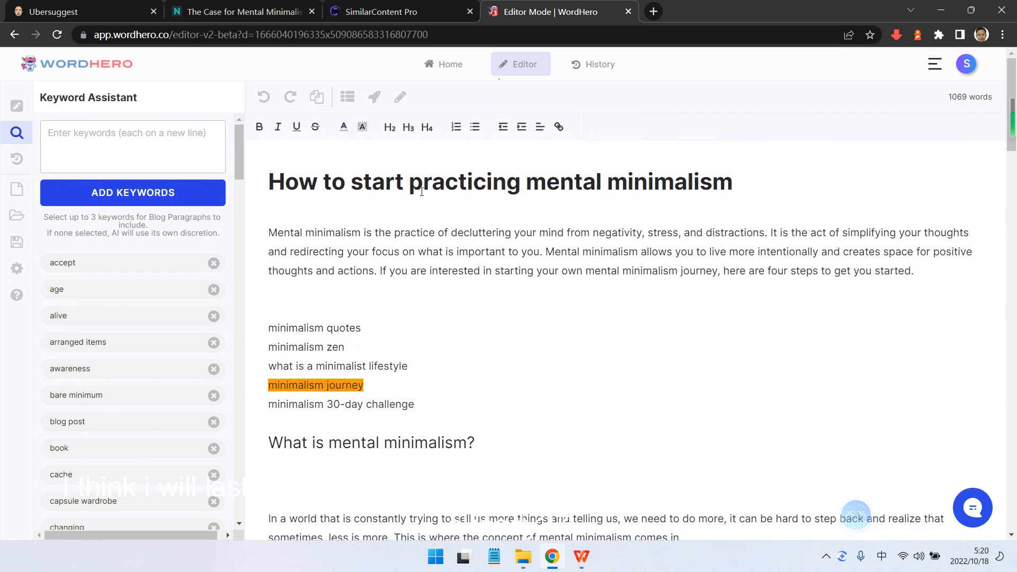
key(ctrl+a)
key(ctrl+c)
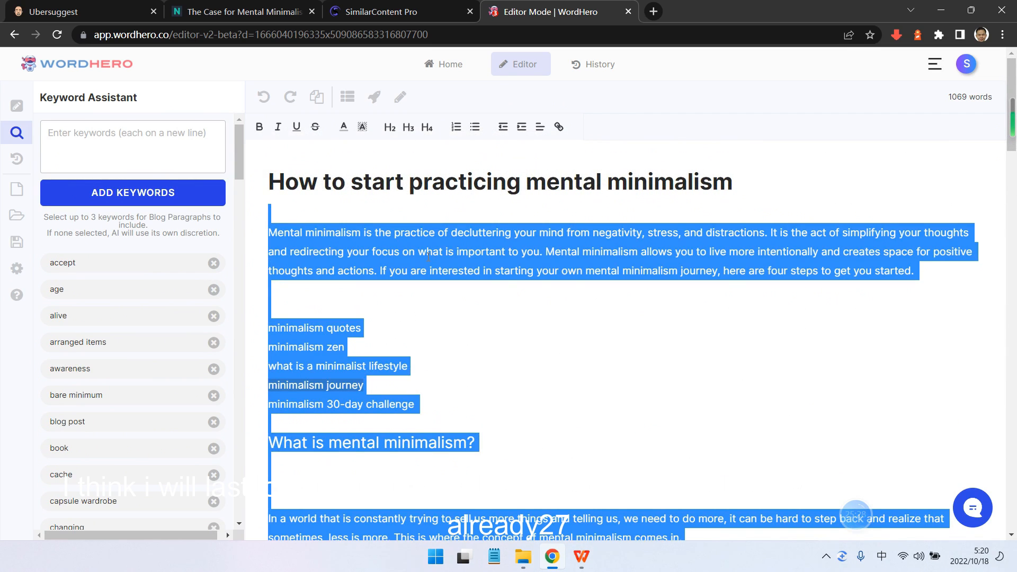
click(407, 7)
key(ctrl+v)
scroll(543, 298, up, 6)
drag(700, 372, 699, 161)
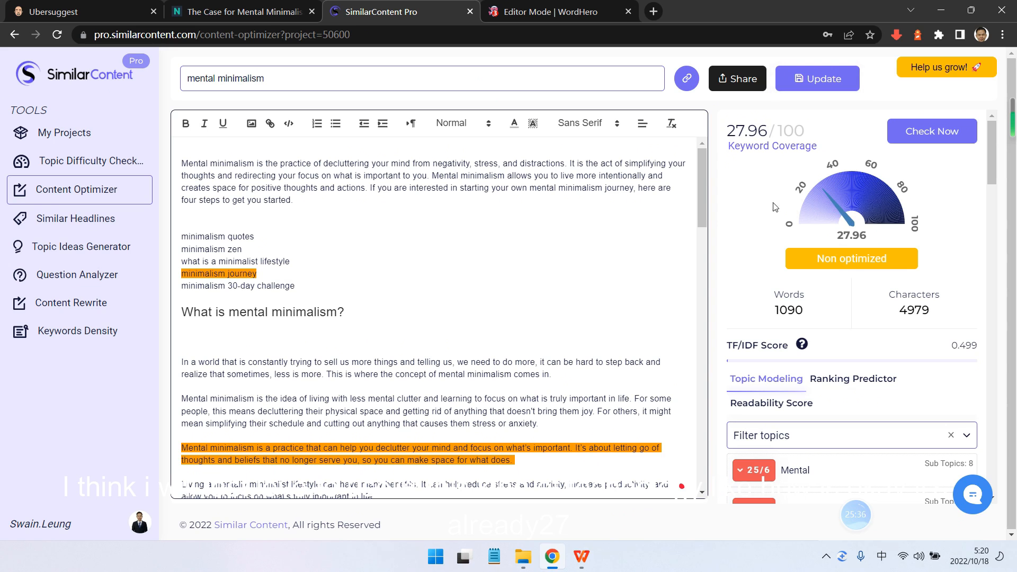
- Check the pasted article's keyword coverage score and scan the Topic Modeling list
drag(730, 146, 785, 134)
click(824, 138)
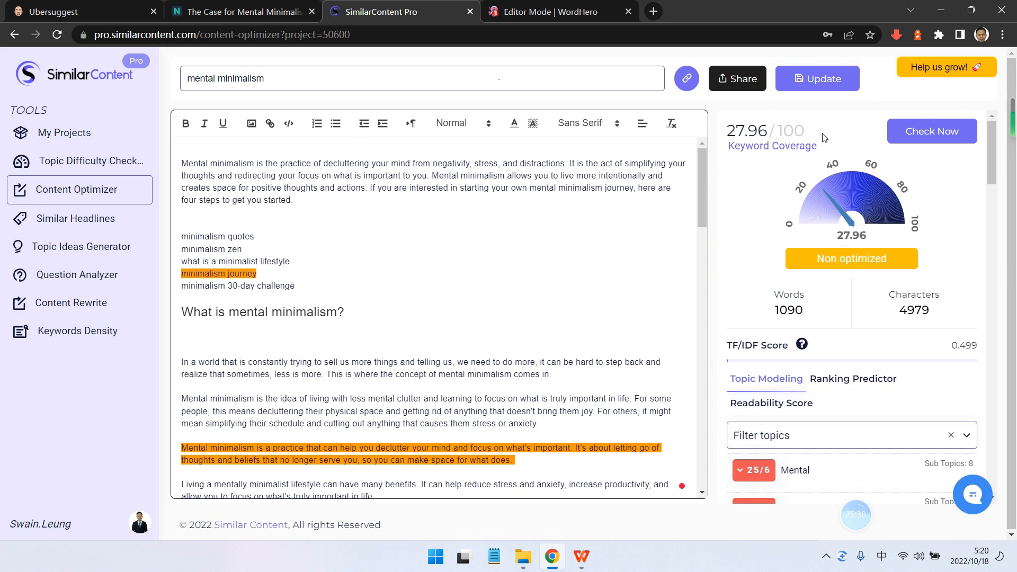
scroll(579, 263, down, 3)
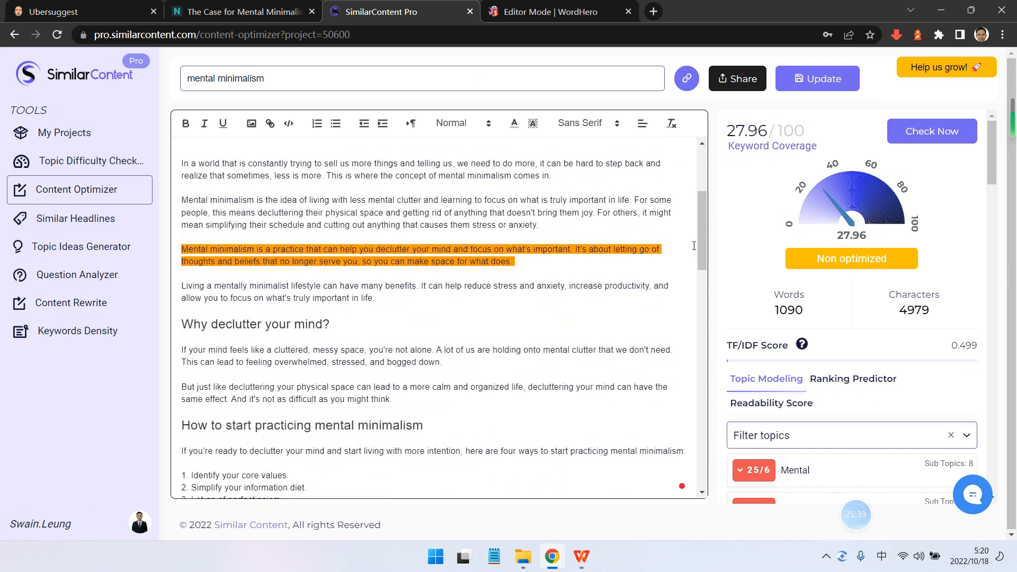
scroll(658, 288, up, 2)
scroll(882, 380, down, 1)
scroll(869, 364, down, 5)
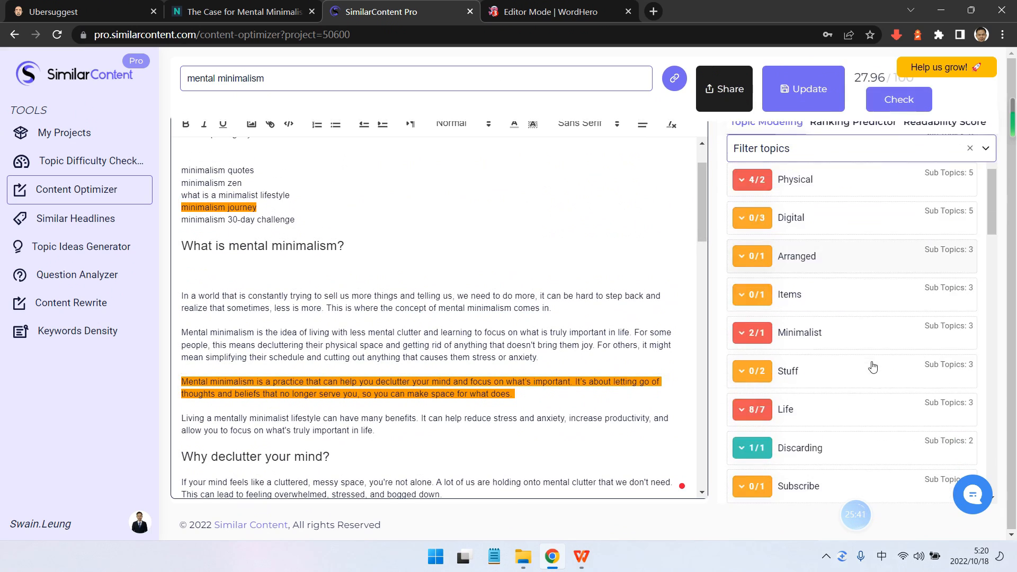
scroll(659, 358, down, 3)
scroll(658, 358, up, 5)
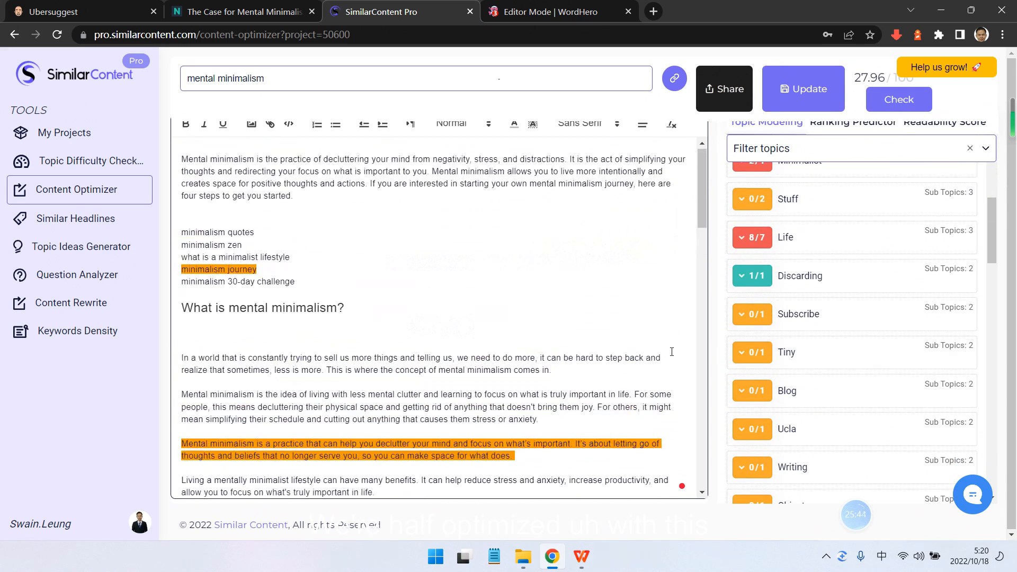
scroll(847, 348, up, 6)
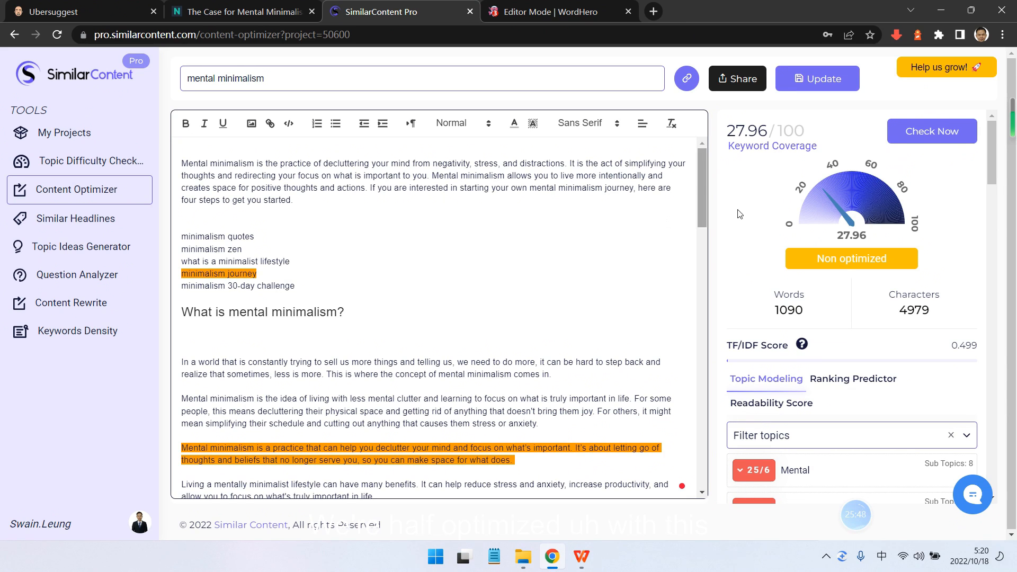
- Compare the article with the remaining Topic Modeling entries and save the updated project
scroll(805, 345, down, 5)
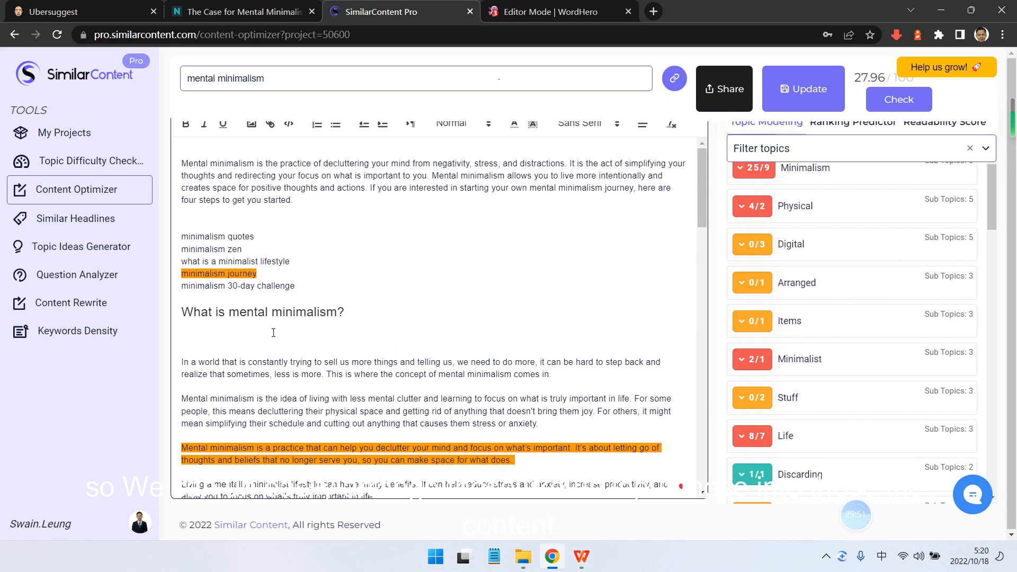
scroll(274, 333, down, 3)
scroll(581, 365, down, 1)
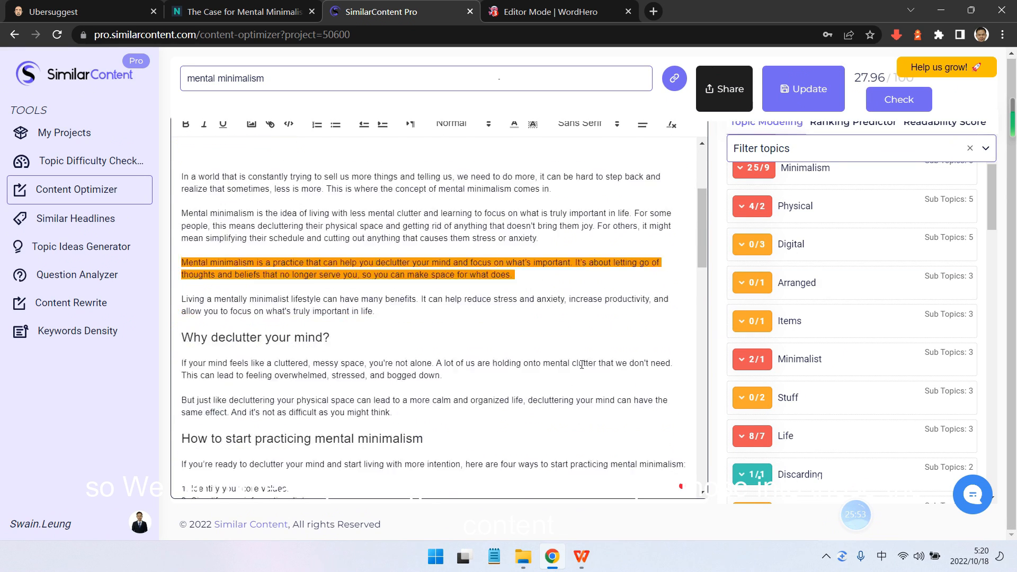
scroll(581, 365, down, 4)
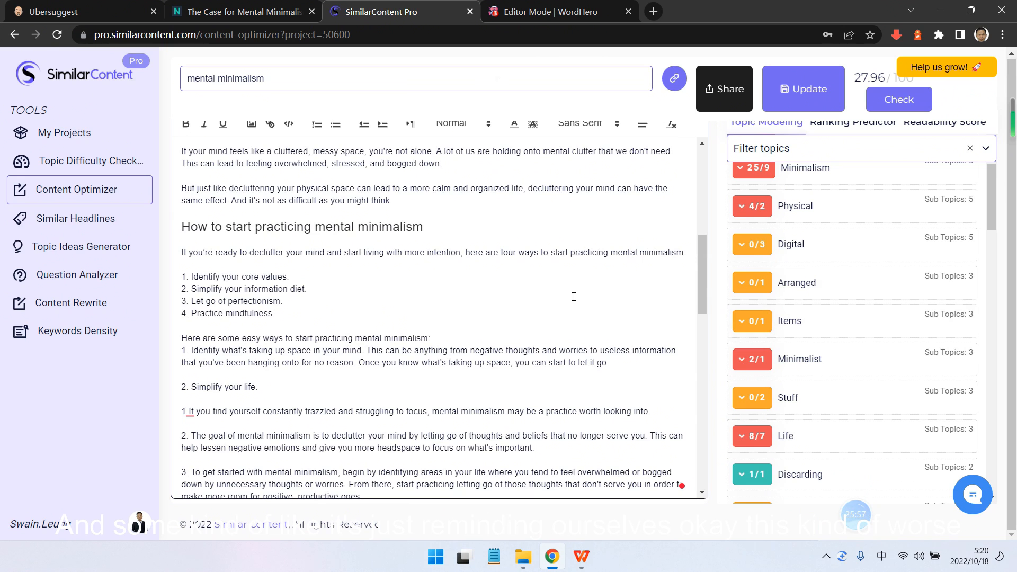
scroll(574, 296, down, 5)
scroll(843, 347, down, 10)
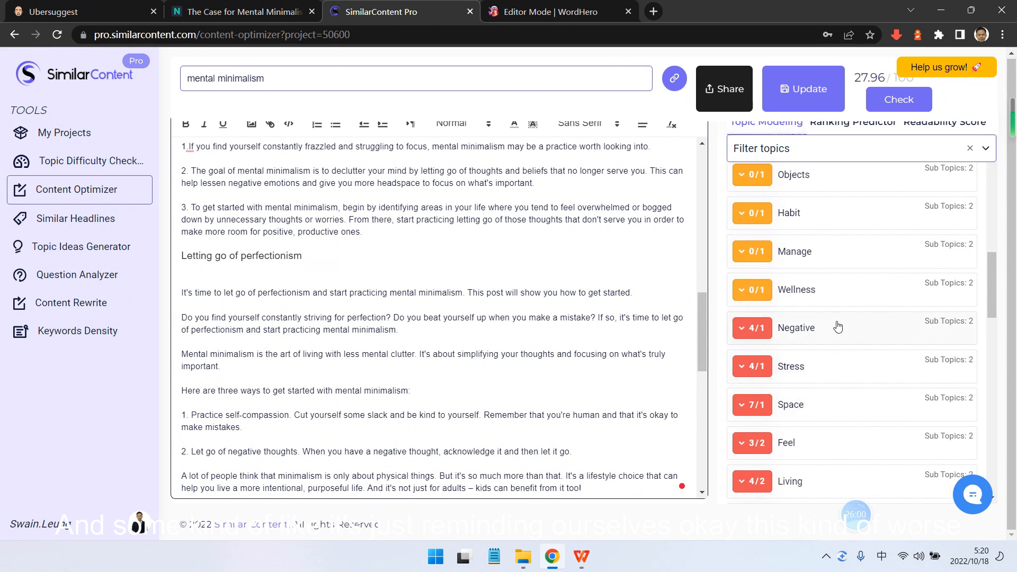
scroll(745, 327, down, 5)
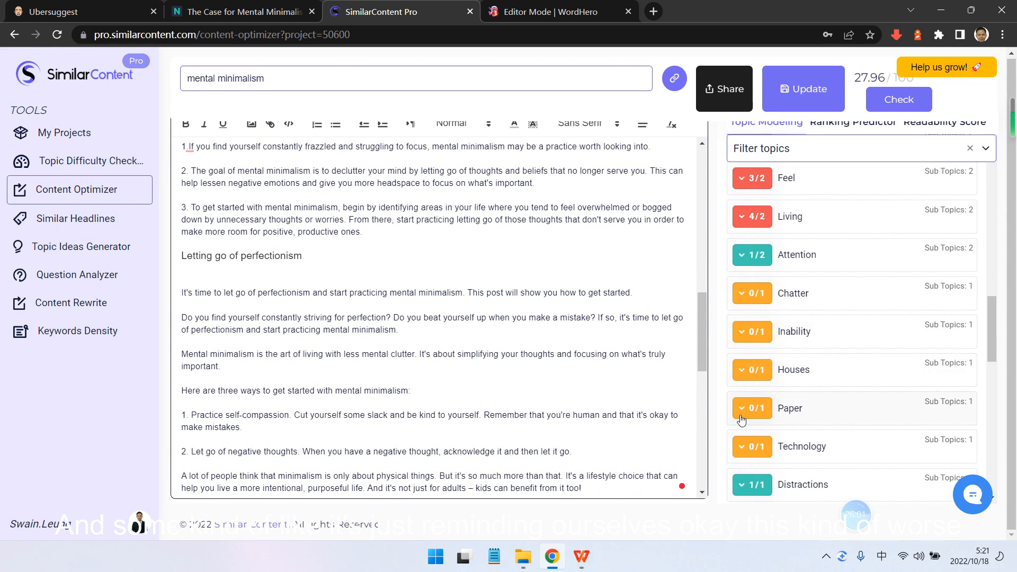
scroll(746, 420, down, 3)
click(800, 93)
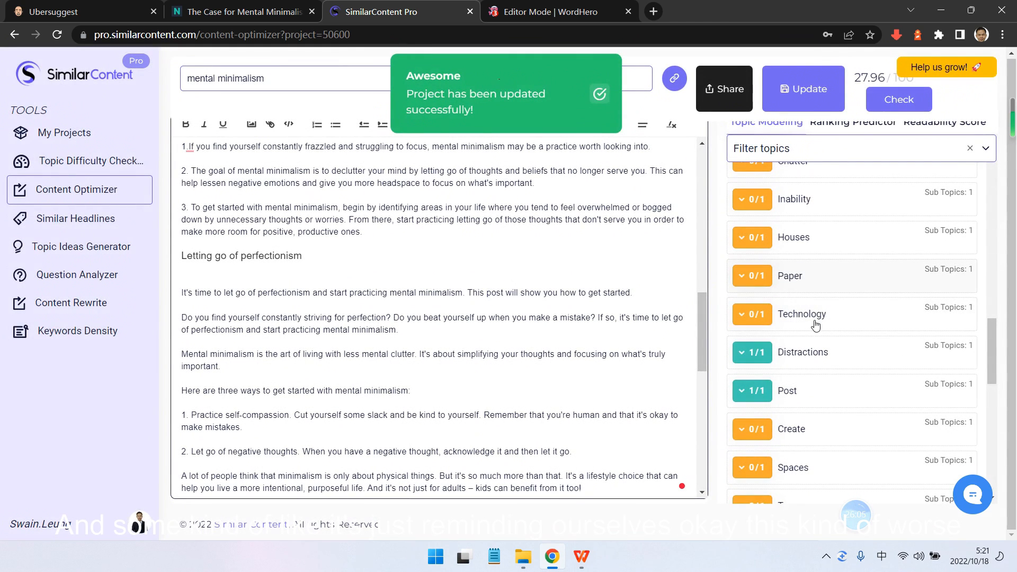
scroll(767, 345, down, 4)
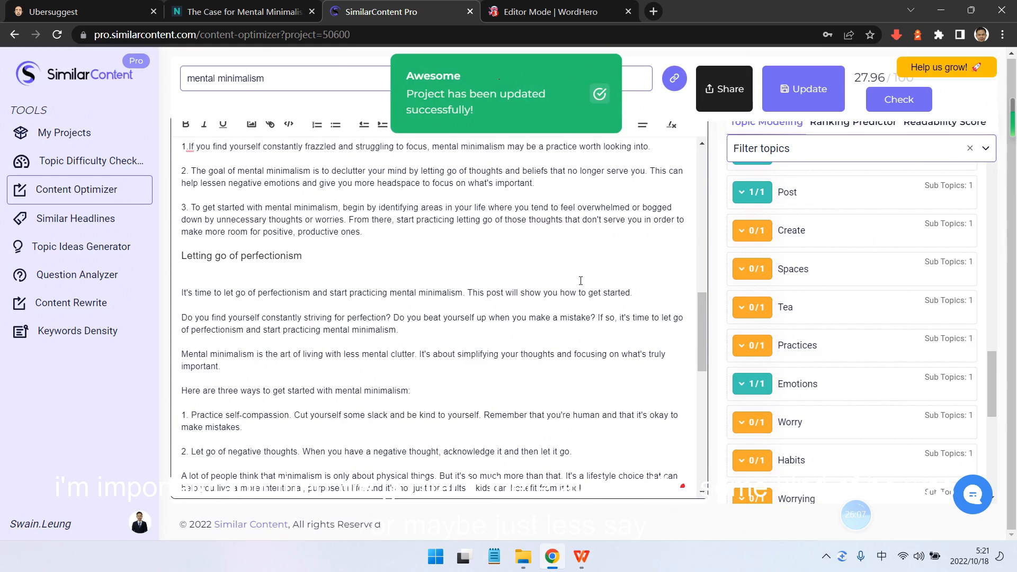
- Switch back to the WordHero editor and remove the extra blank line beneath the "What is mental minimalism?" heading
click(552, 12)
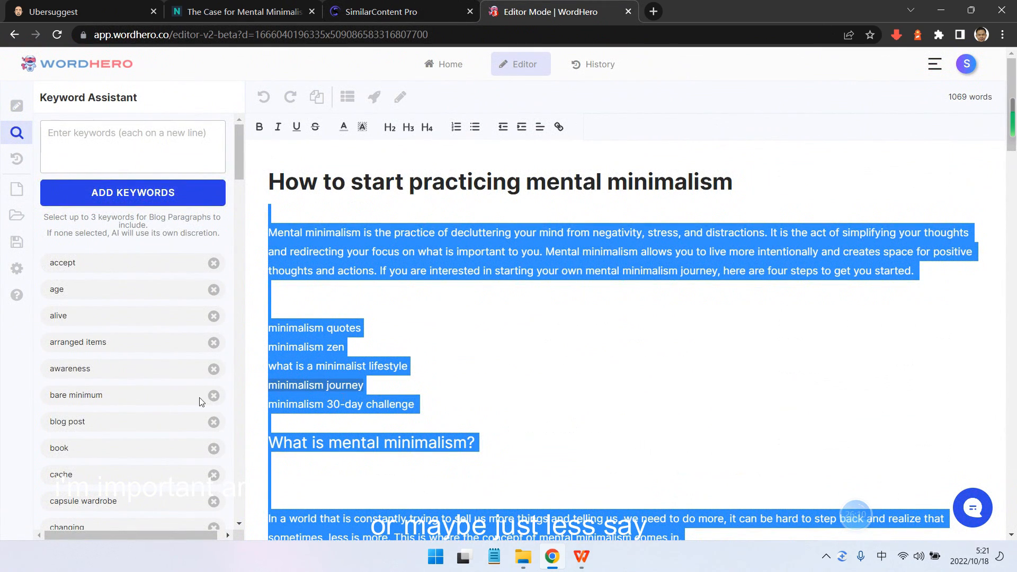
scroll(191, 399, down, 3)
scroll(212, 391, up, 2)
click(432, 366)
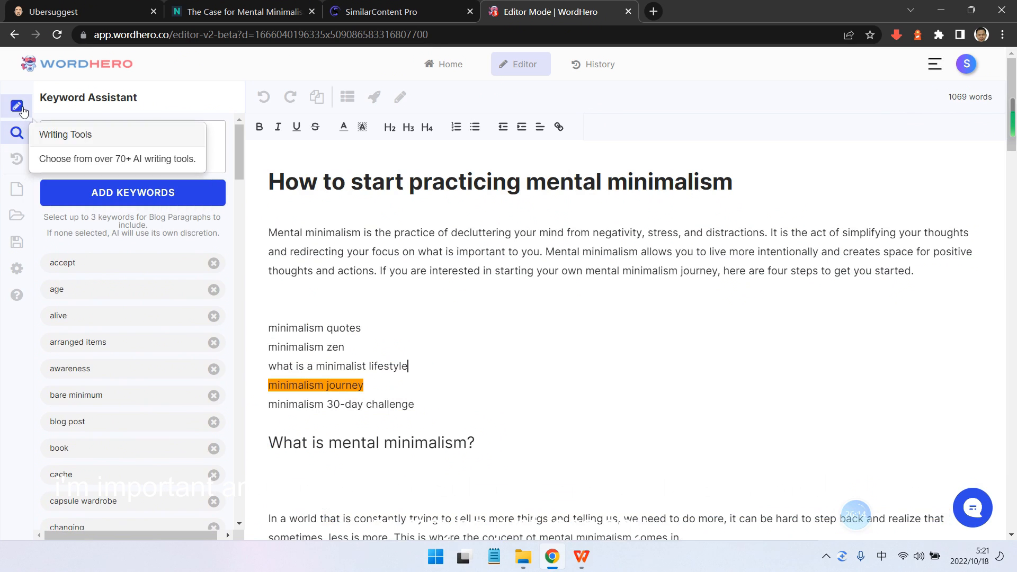
scroll(417, 414, down, 2)
click(334, 343)
key(BackSpace)
key(BackSpace)
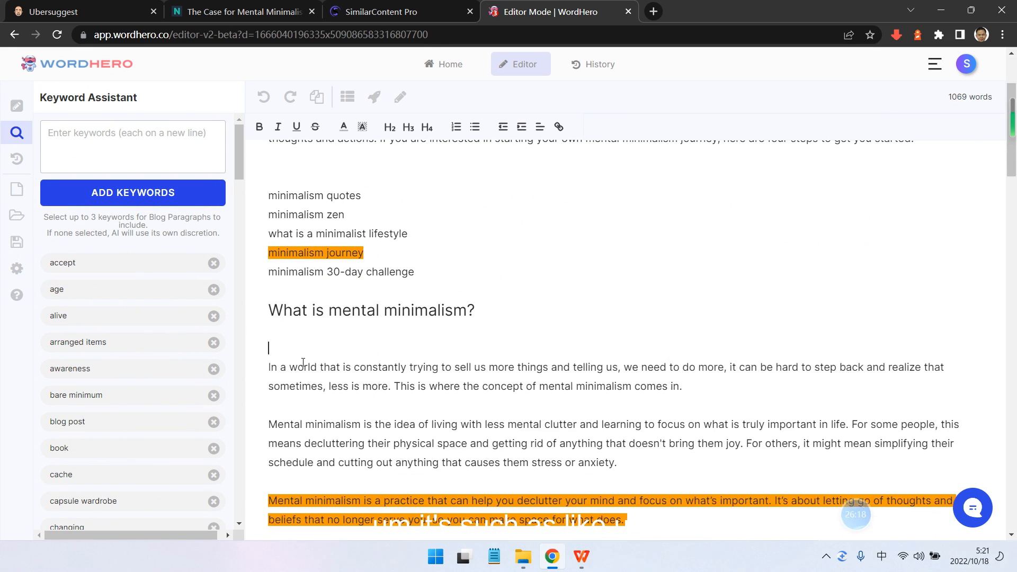
- Remove the extra blank line beneath the "Letting go of perfectionism" heading
scroll(380, 374, down, 10)
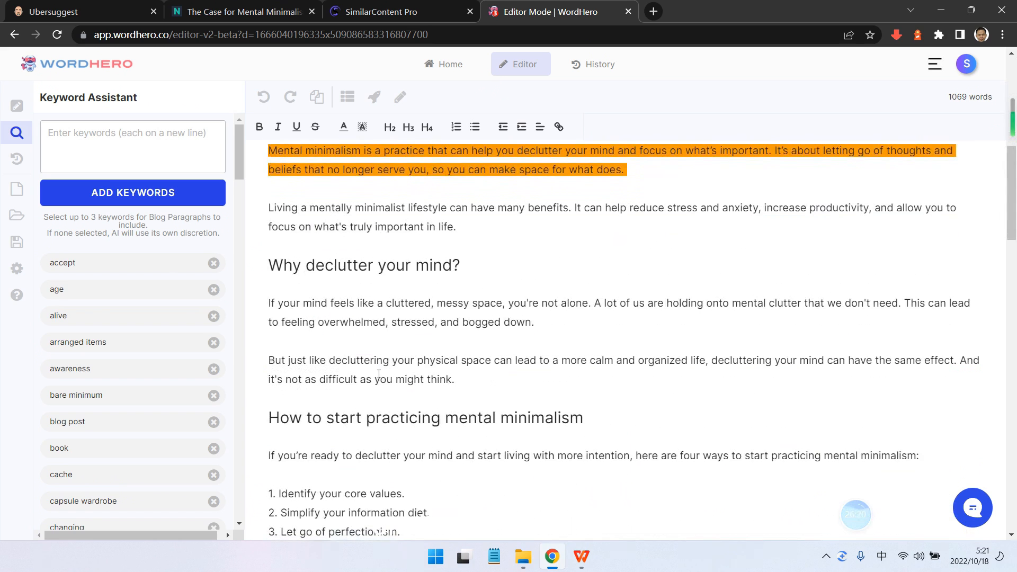
scroll(380, 374, down, 2)
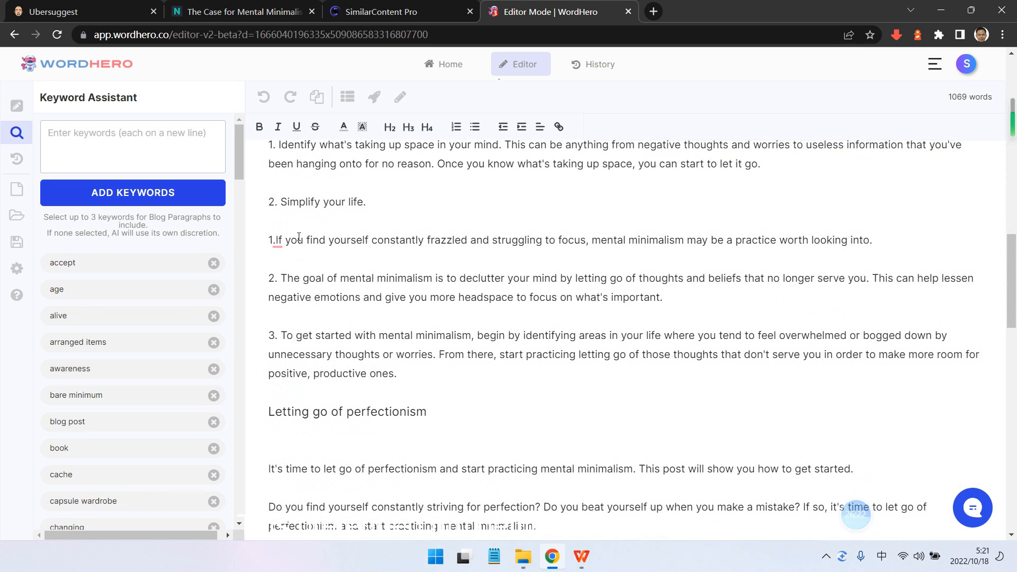
scroll(291, 281, down, 2)
click(301, 306)
key(BackSpace)
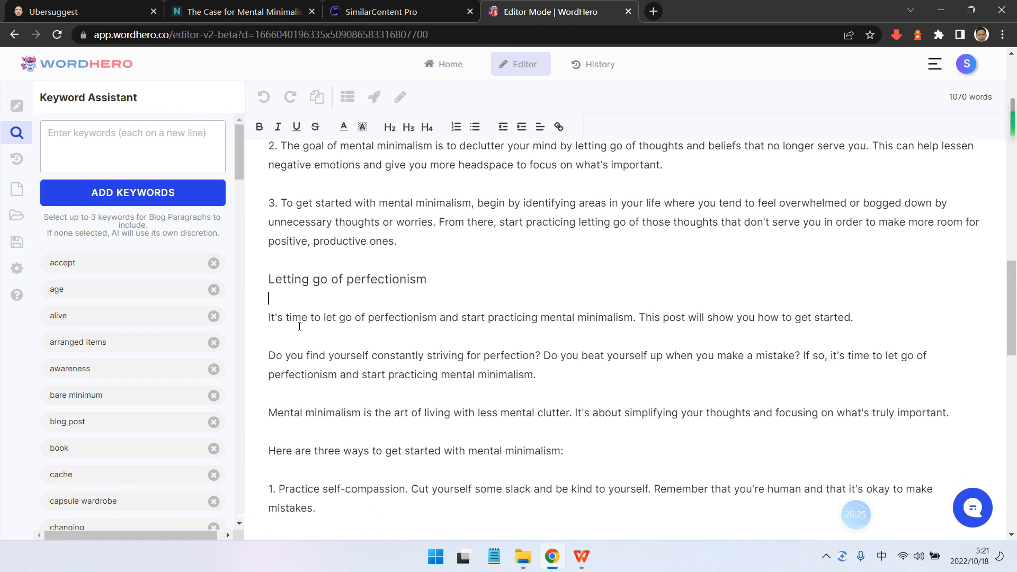
- Open the Blog Paragraphs writing tool and use the copied heading "Letting go of perfectionism" as its short description
drag(338, 299, 238, 280)
key(ctrl+c)
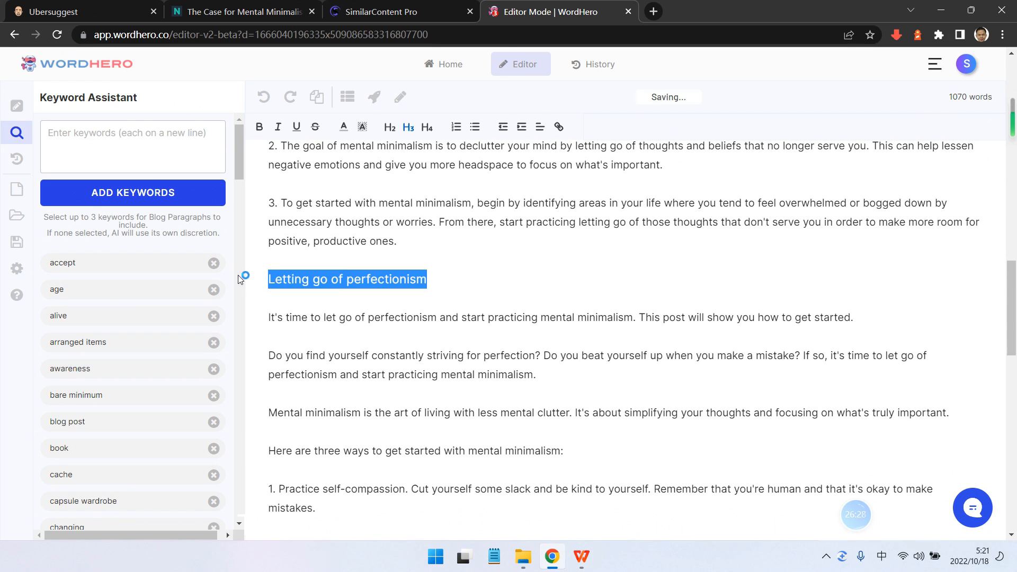
click(23, 107)
click(202, 146)
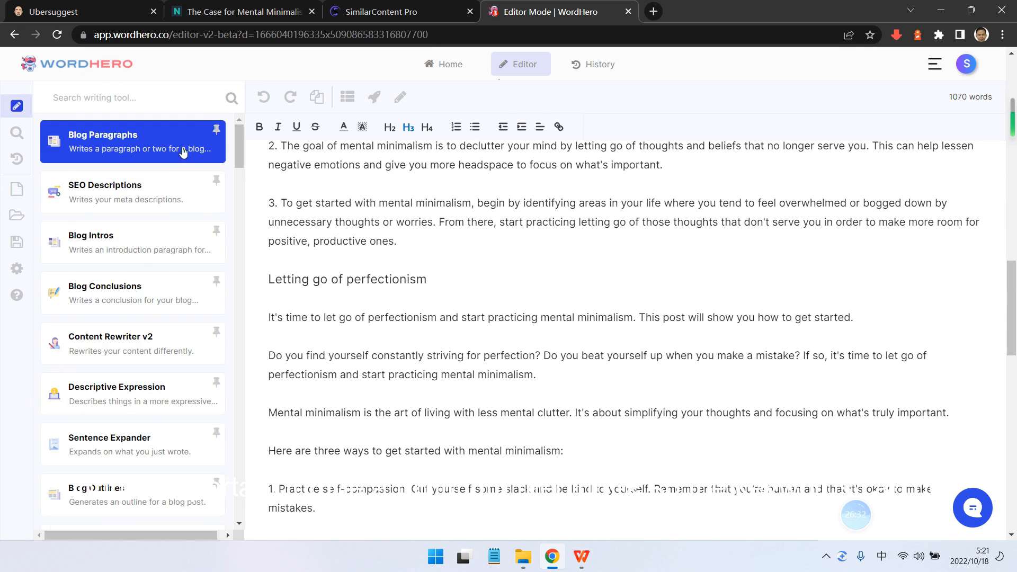
click(177, 191)
key(ctrl+v)
key(Tab)
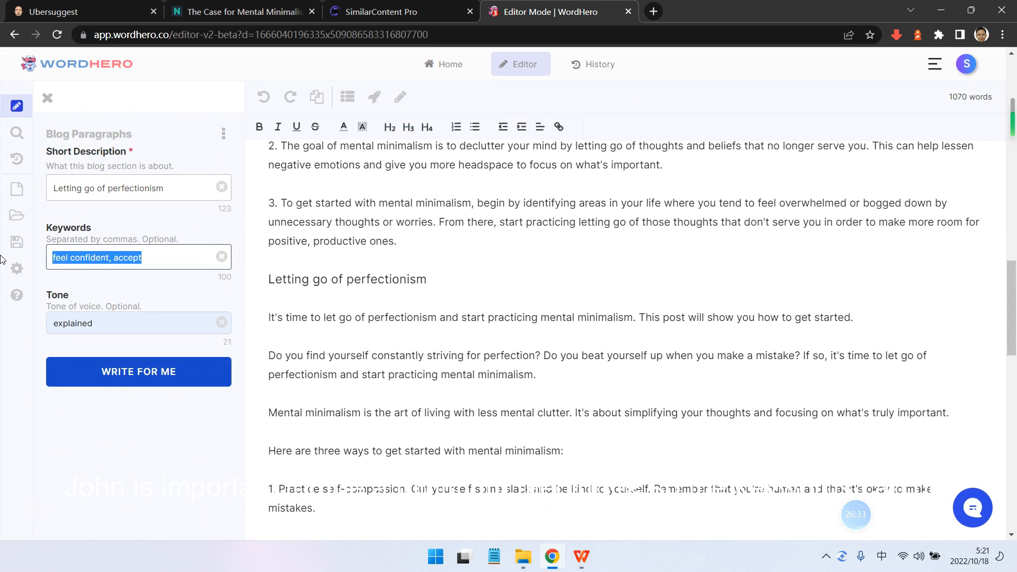
- Clear the Blog Paragraphs keywords and extend the short description to "Letting go of perfectionism for mental minimalism"
key(BackSpace)
click(179, 193)
text(FOR)
key(BackSpace)
key(BackSpace)
key(BackSpace)
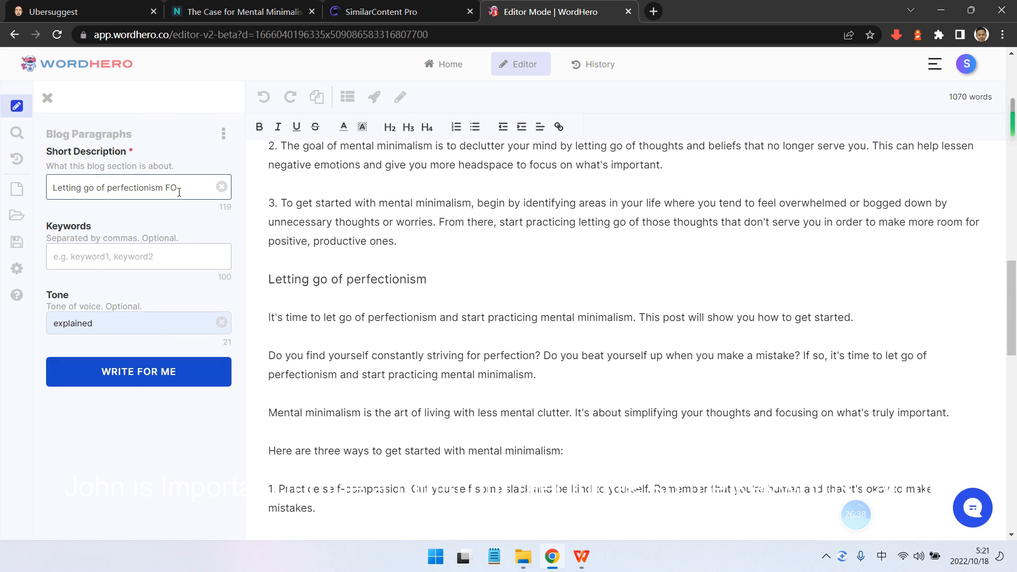
text(fro)
key(shift)
text(met)
text(ntal)
text( minimalism)
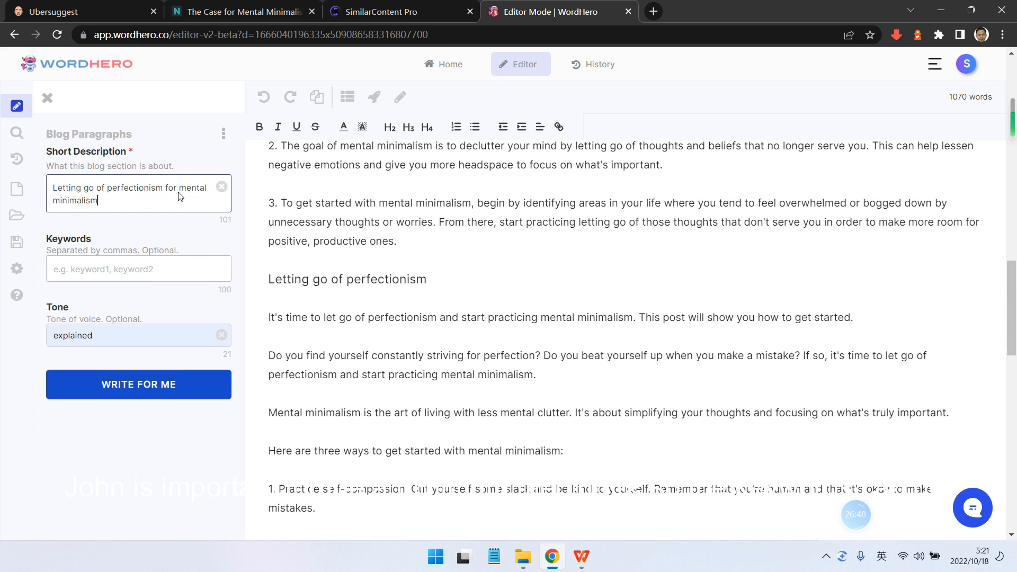
- Switch to SimilarContent and review the Topic Modeling list for topics missing from the article, checking the sub-topics under Habits
click(156, 265)
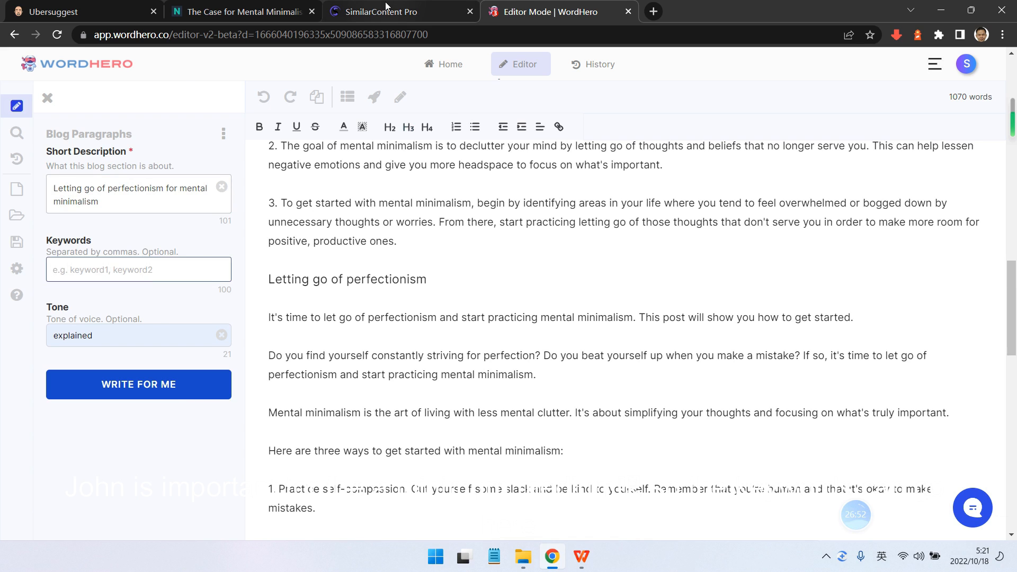
click(392, 11)
scroll(842, 325, down, 2)
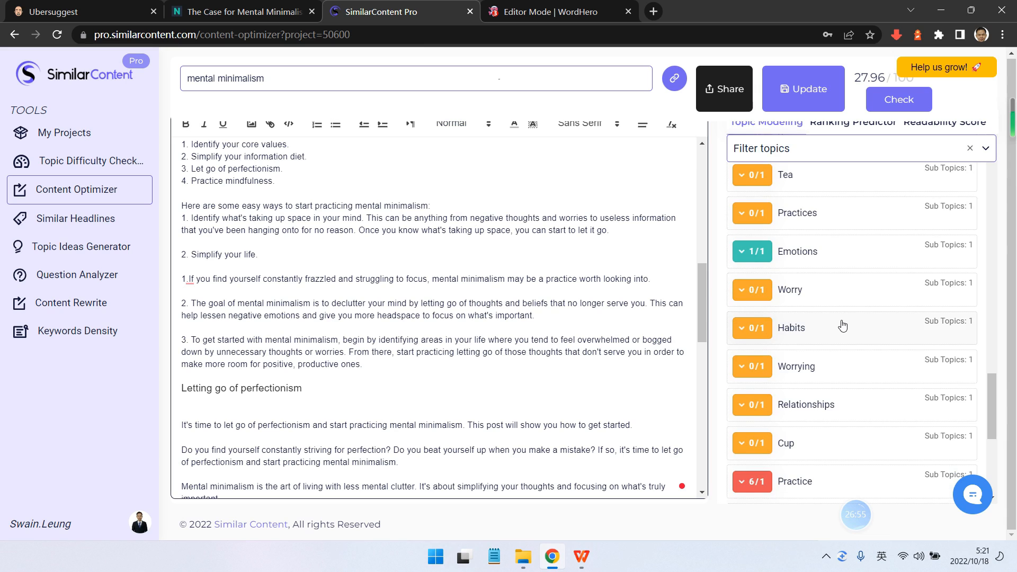
scroll(842, 325, up, 1)
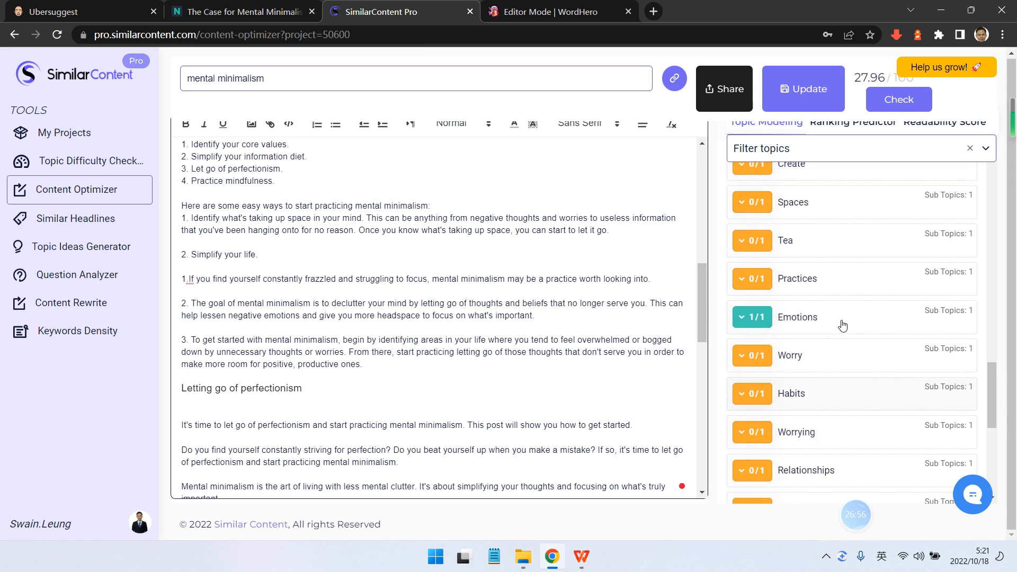
click(753, 398)
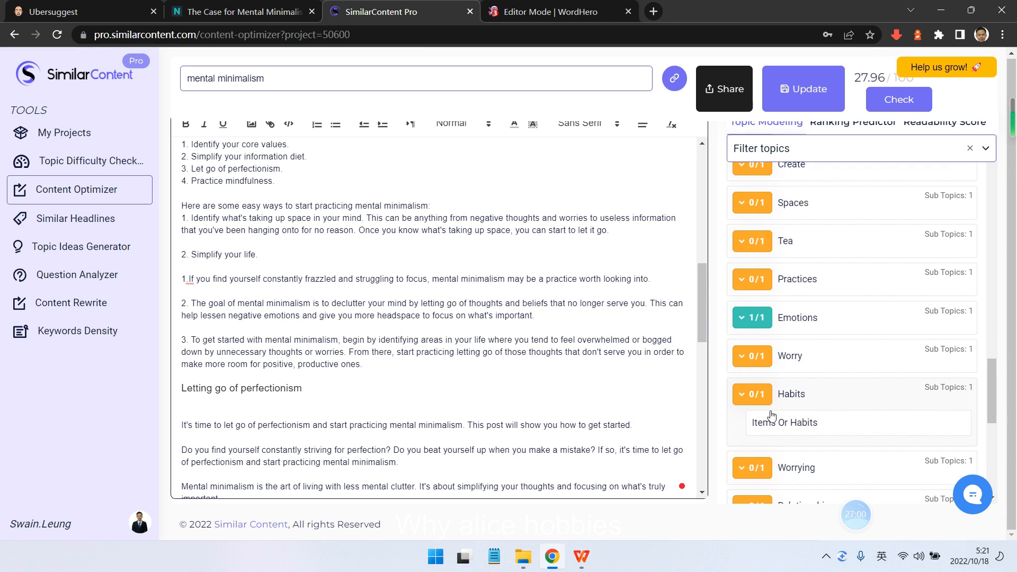
click(755, 400)
scroll(790, 372, up, 4)
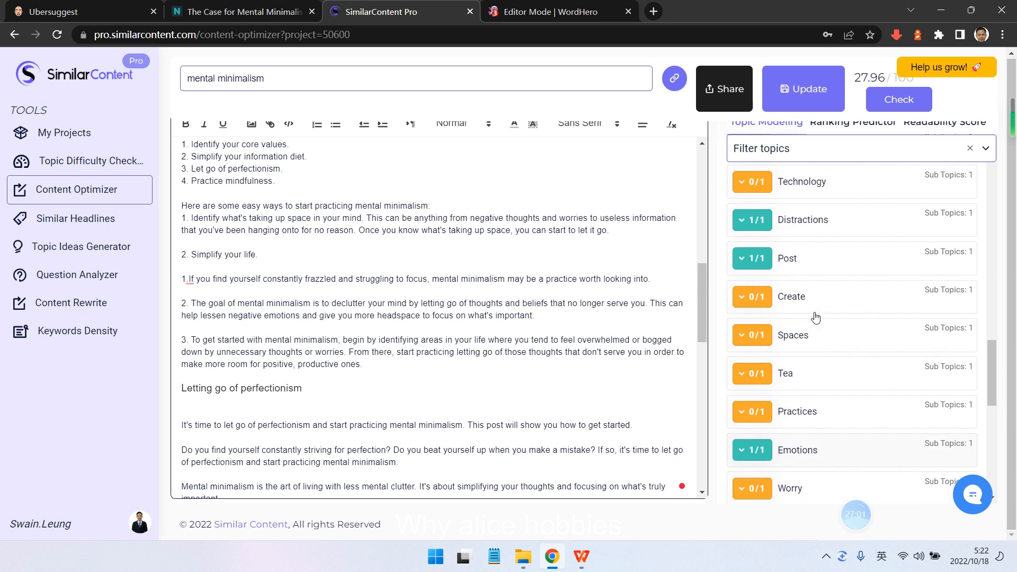
scroll(816, 317, up, 3)
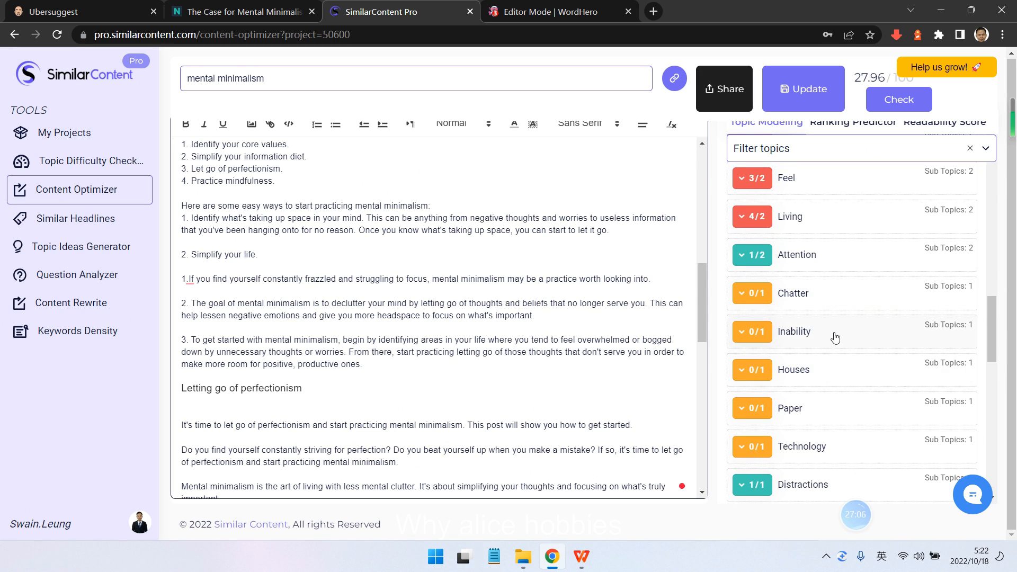
scroll(836, 337, up, 6)
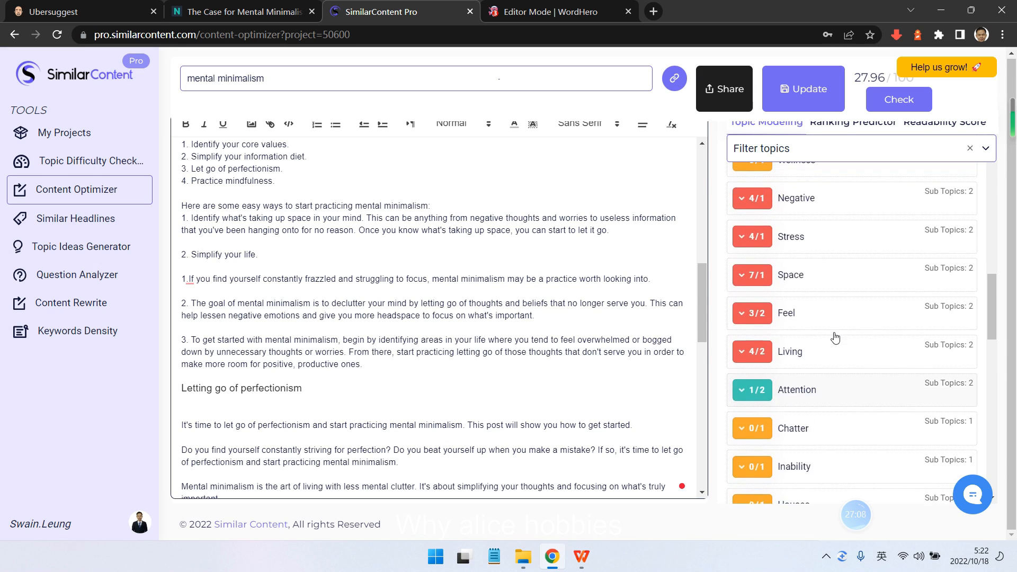
scroll(836, 337, up, 1)
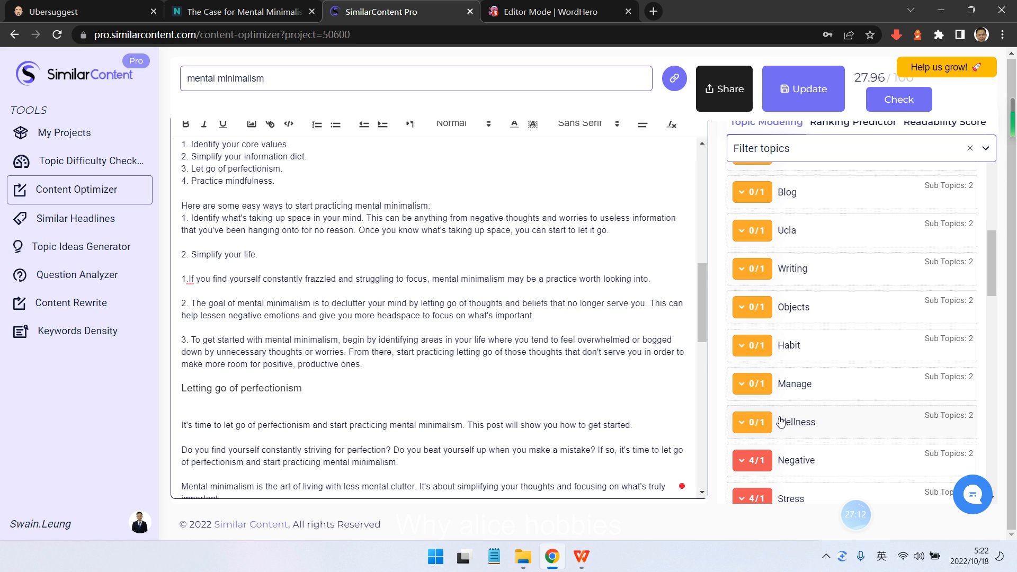
scroll(780, 421, up, 1)
scroll(775, 217, up, 1)
scroll(775, 217, up, 5)
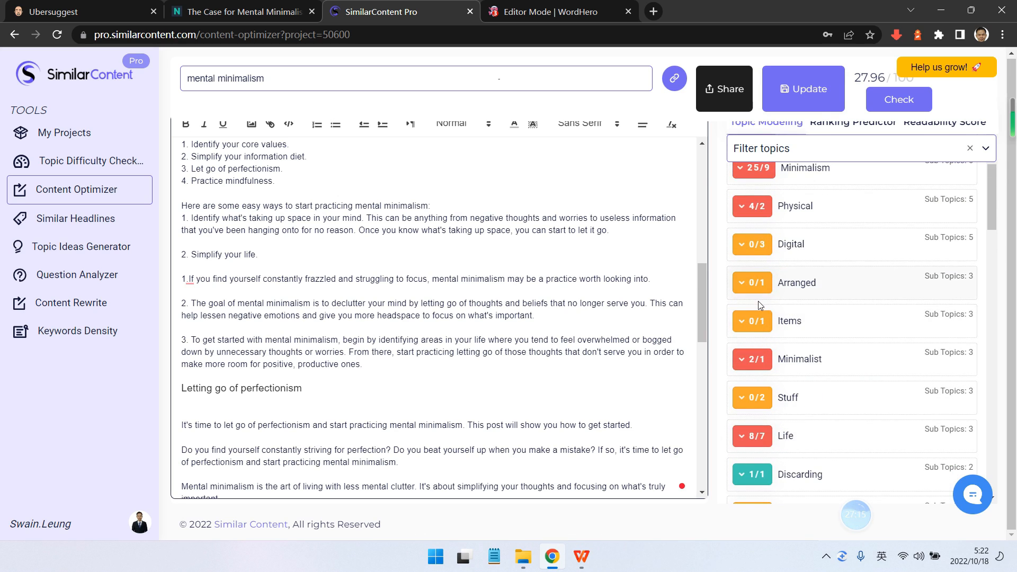
scroll(795, 297, up, 4)
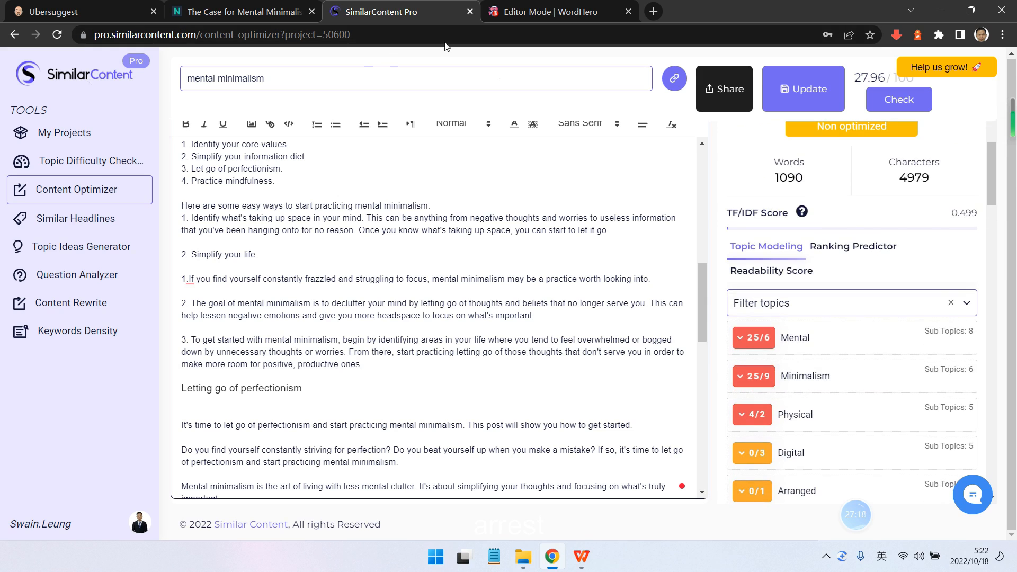
- Switch back to WordHero and generate blog paragraphs with the keywords "habbit, arranged"
click(562, 12)
text(habbit, arranged)
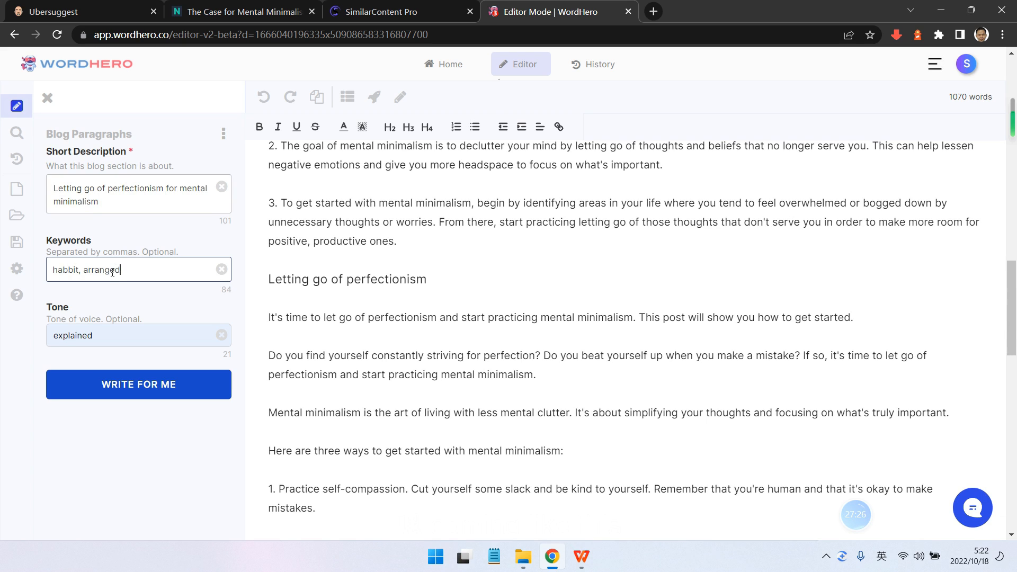
click(140, 384)
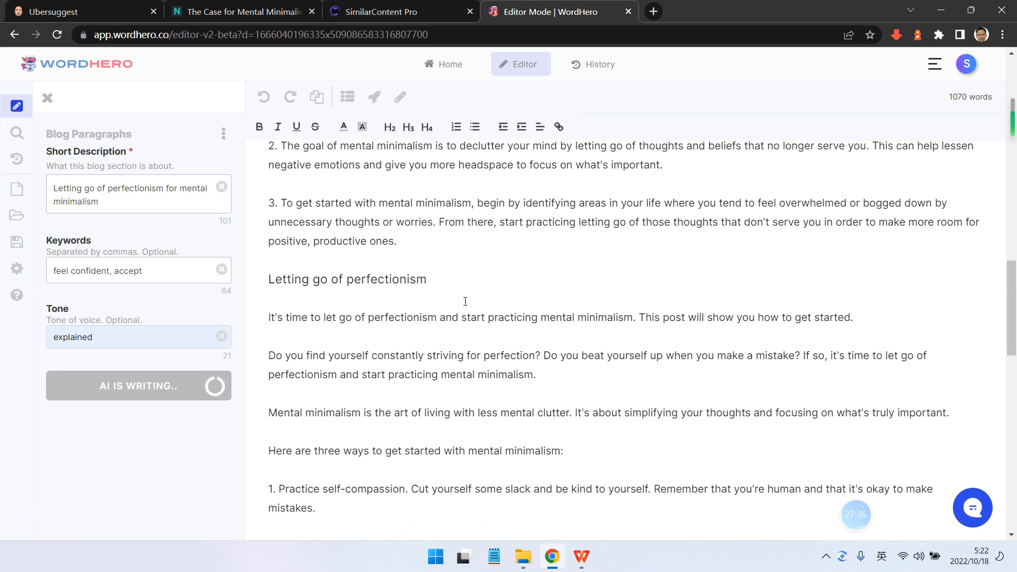
- Insert the generated paragraphs directly beneath the "Letting go of perfectionism" heading
scroll(466, 301, down, 2)
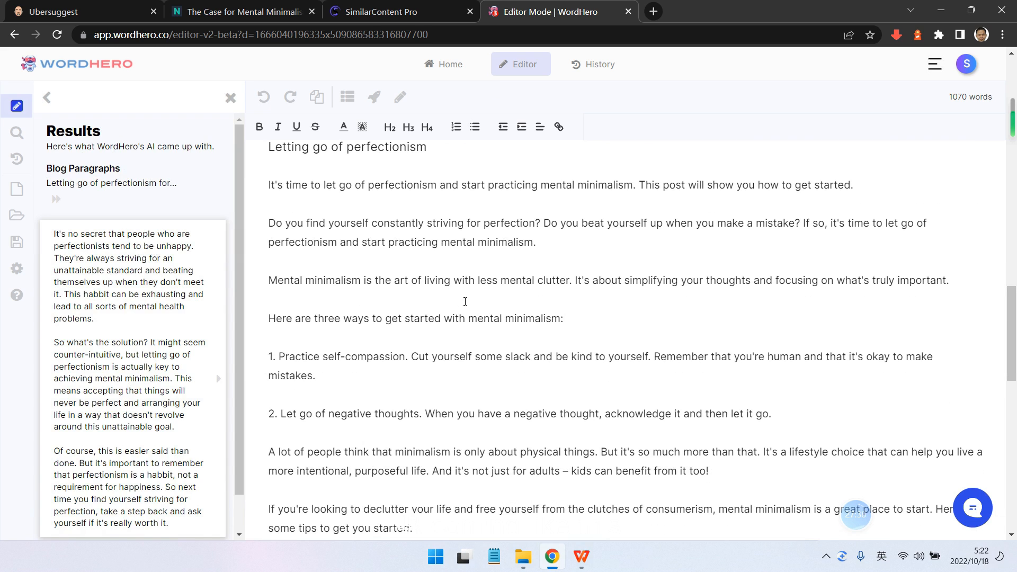
scroll(476, 238, up, 1)
click(486, 220)
key(Return)
key(ctrl+v)
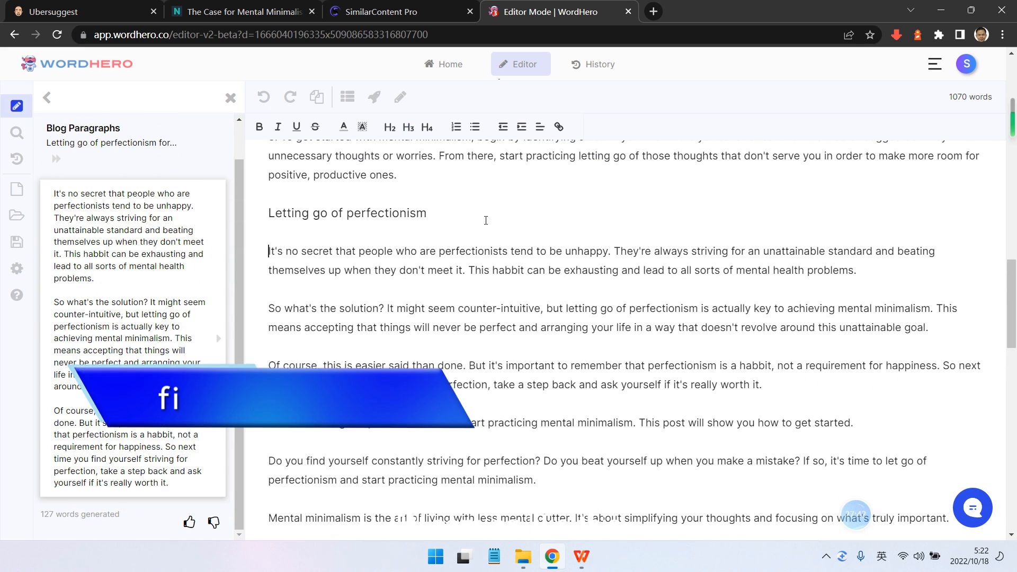
- Correct the misspelled "habbit" to "habit" throughout the newly inserted paragraphs
click(755, 365)
click(758, 391)
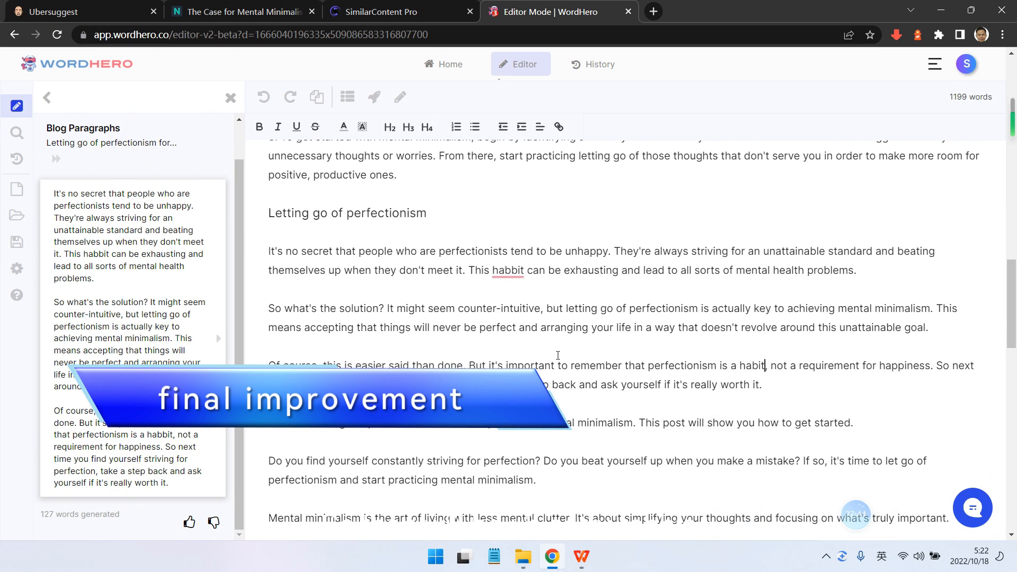
mouse_move(519, 296)
click(518, 296)
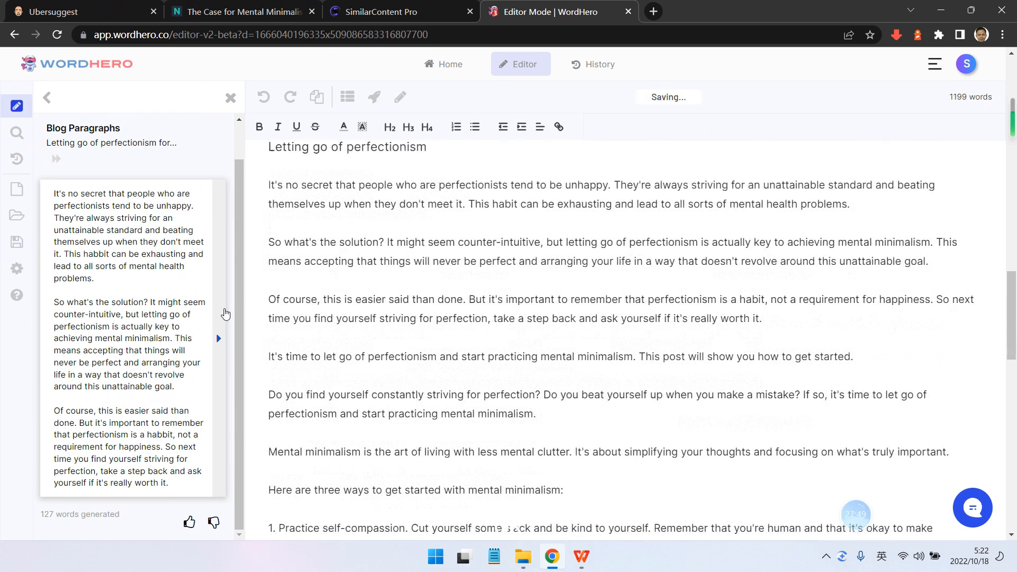
- Close the generated results and examine the Keyword Assistant list for used and unused keywords alongside the article
scroll(207, 191, up, 1)
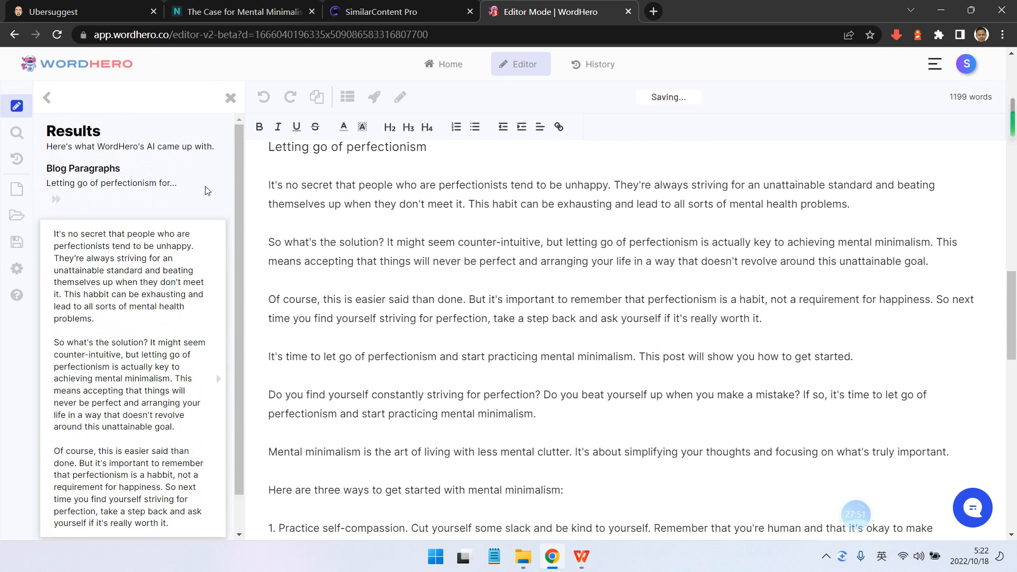
click(231, 98)
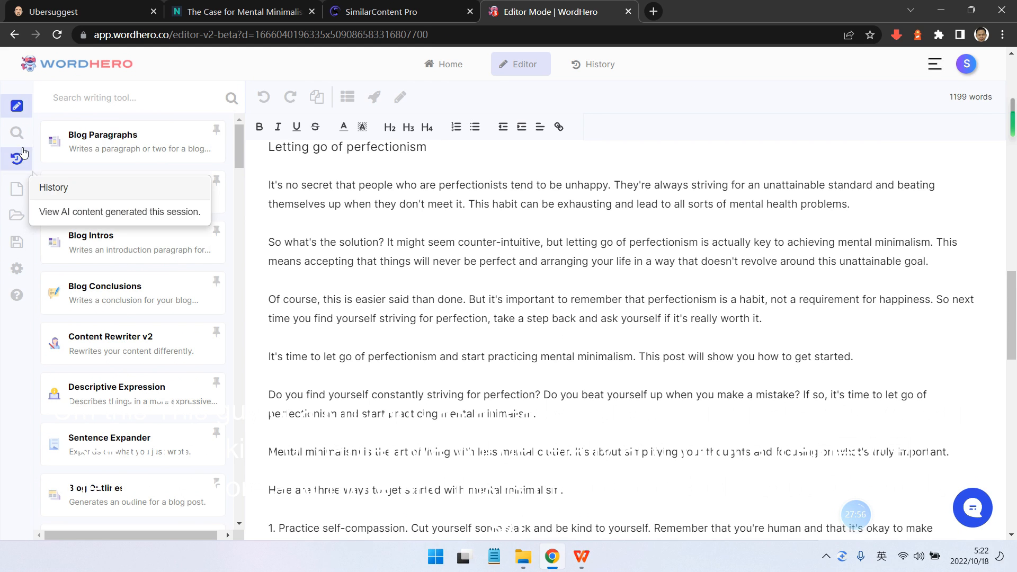
click(17, 133)
scroll(205, 304, down, 5)
drag(239, 202, 237, 508)
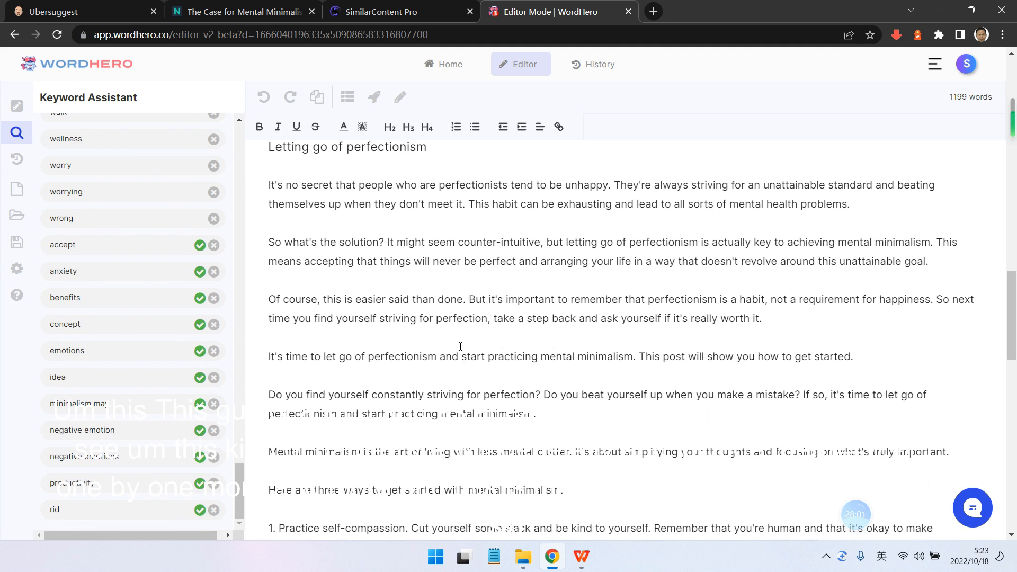
scroll(322, 316, up, 2)
scroll(264, 350, down, 1)
scroll(214, 379, down, 1)
scroll(202, 430, up, 2)
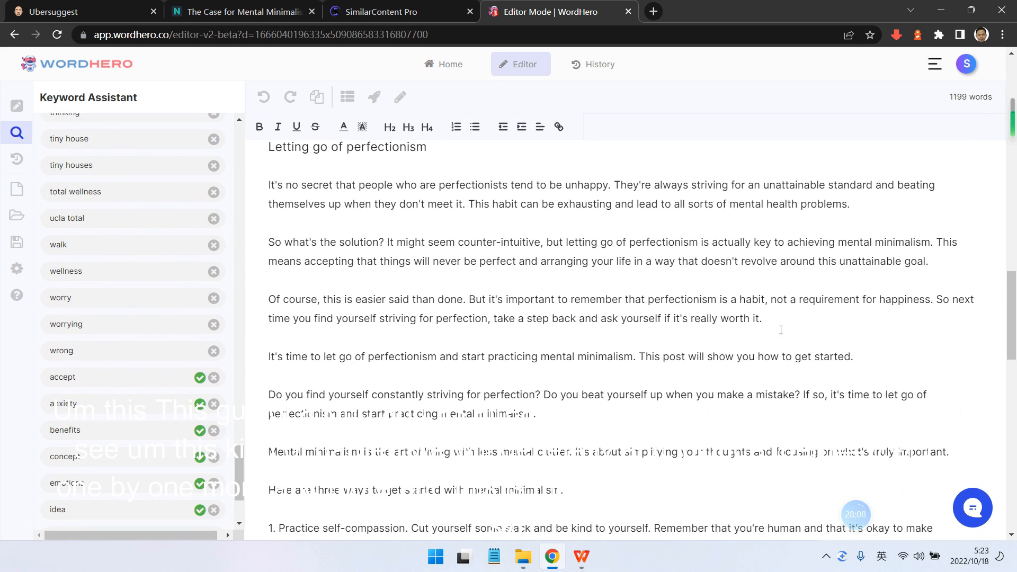
scroll(199, 365, up, 20)
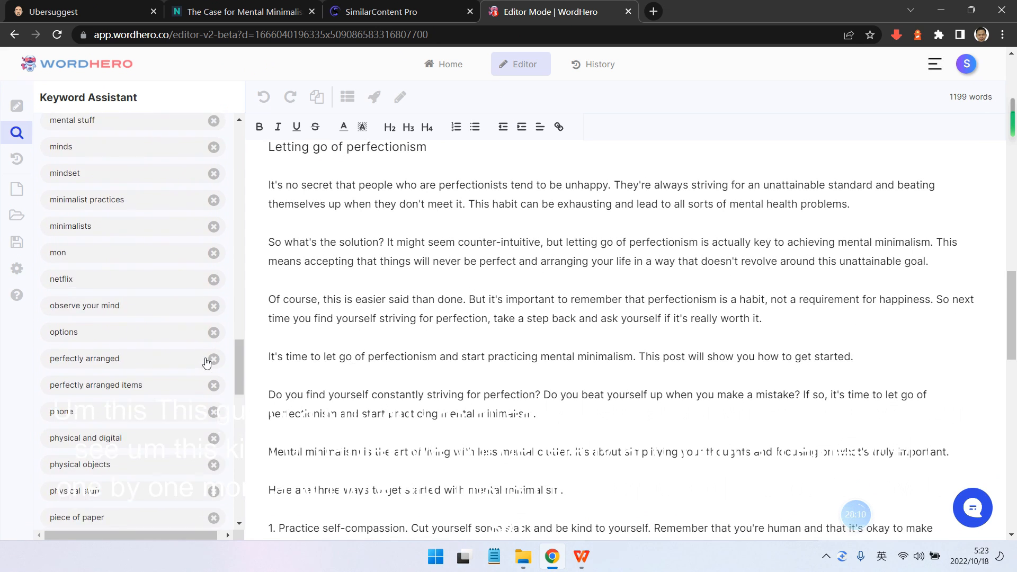
scroll(207, 364, up, 15)
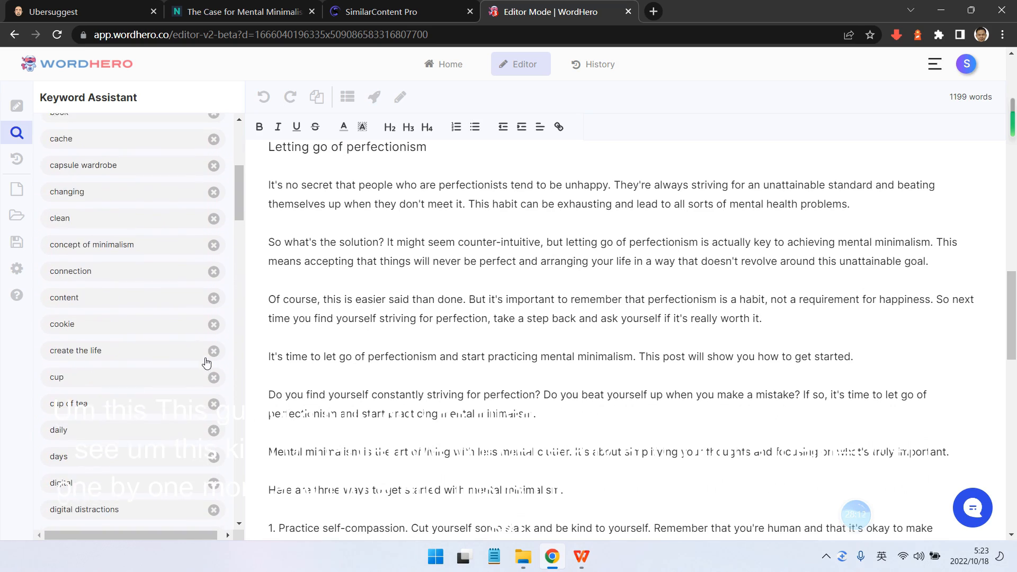
scroll(592, 351, down, 10)
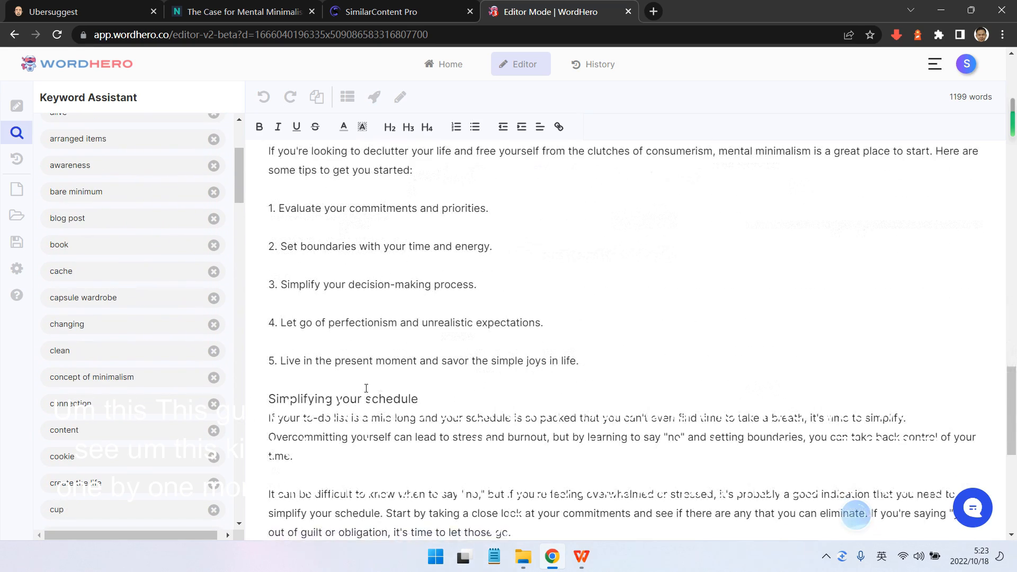
scroll(513, 382, up, 20)
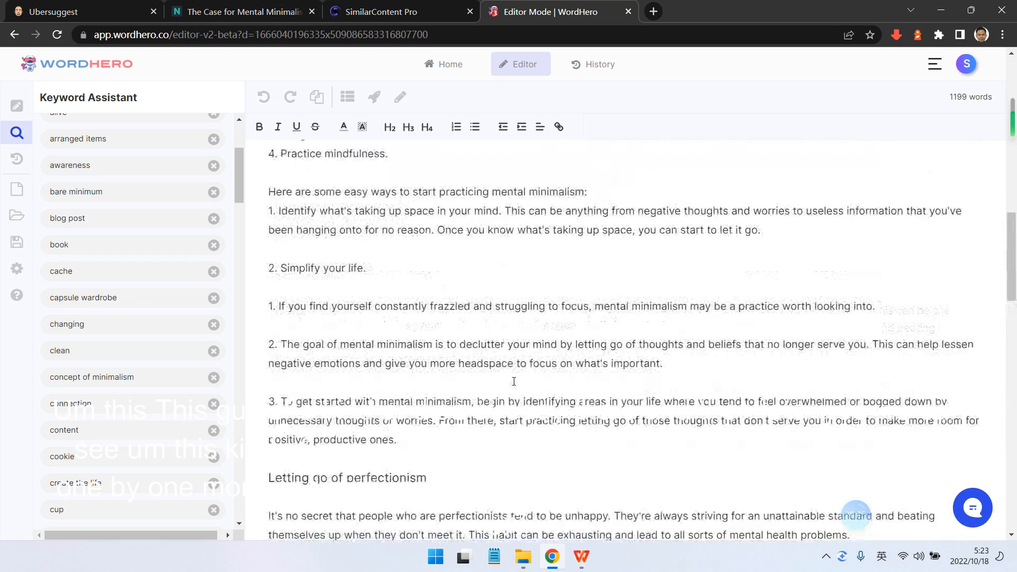
- Copy the whole WordHero article and replace the text in the SimilarContent optimizer with it
scroll(472, 200, up, 5)
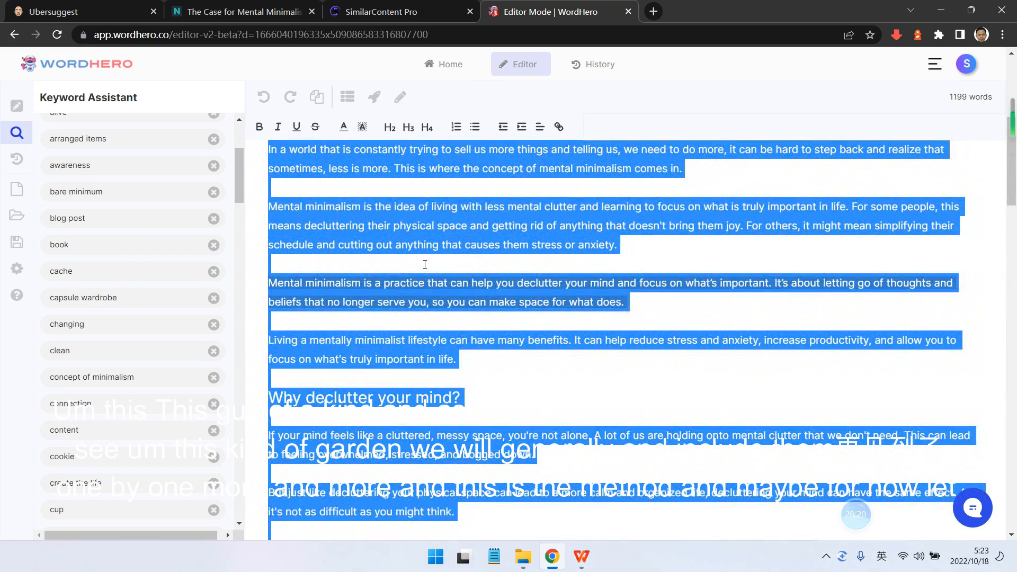
click(381, 11)
key(ctrl+a)
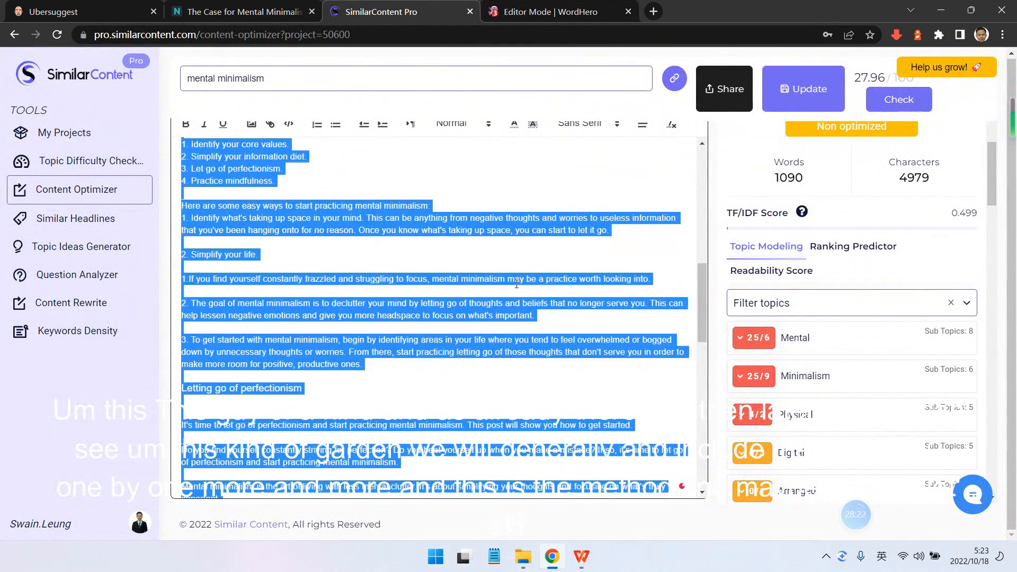
key(BackSpace)
key(ctrl+v)
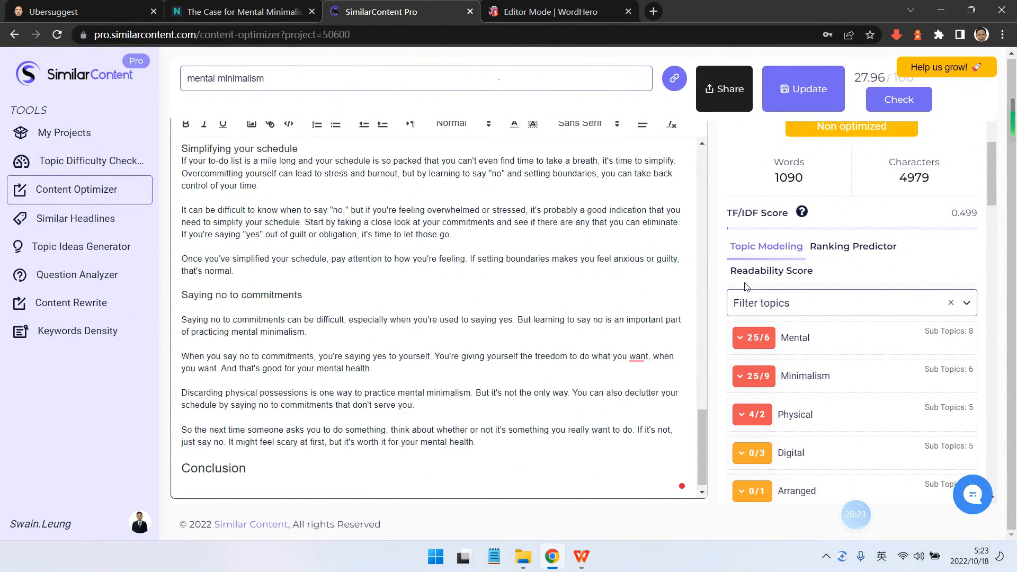
- Check the keyword coverage score of the pasted article and save the updated SimilarContent project
scroll(634, 271, up, 10)
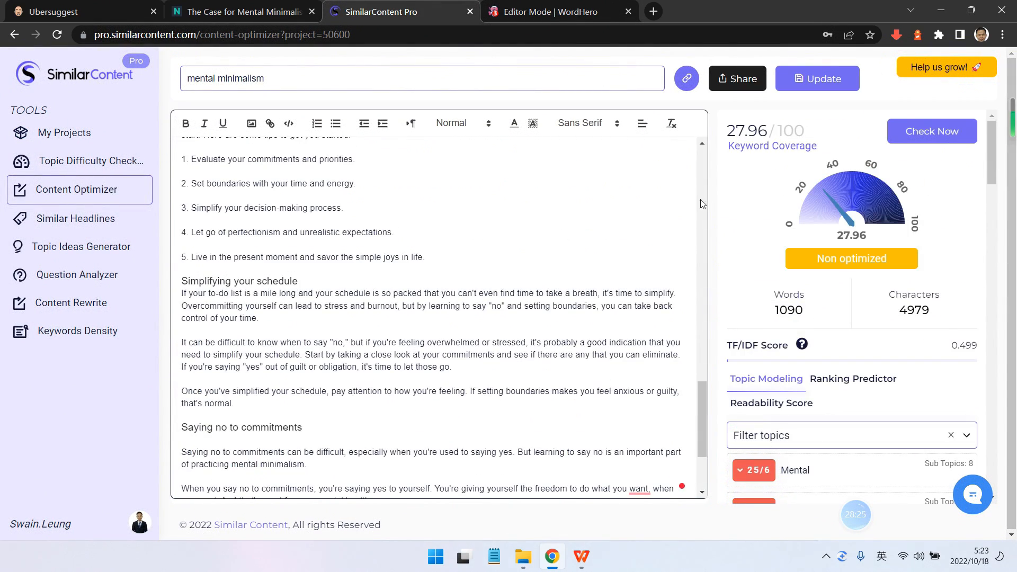
drag(704, 381, 804, 130)
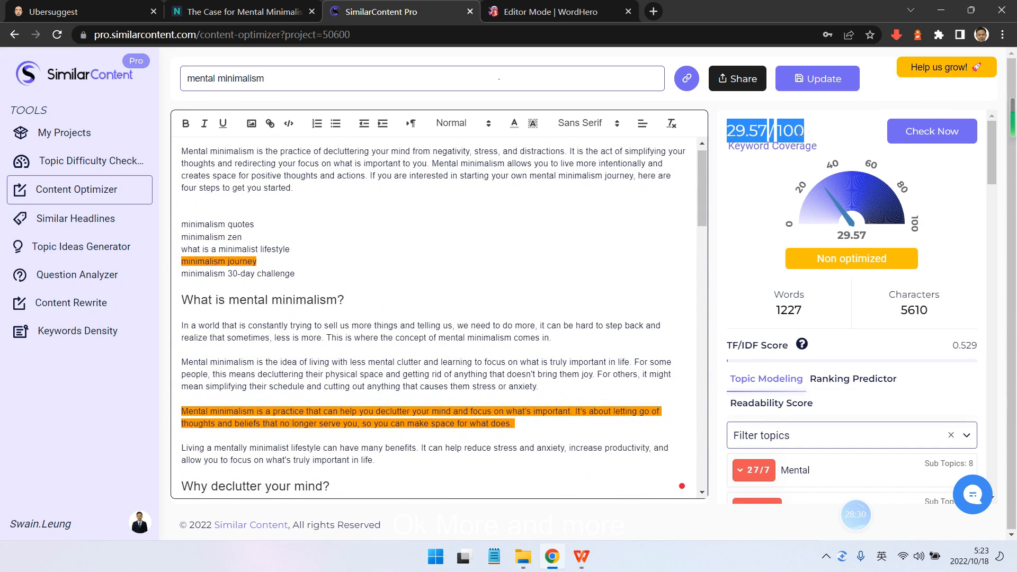
click(736, 183)
scroll(641, 219, down, 3)
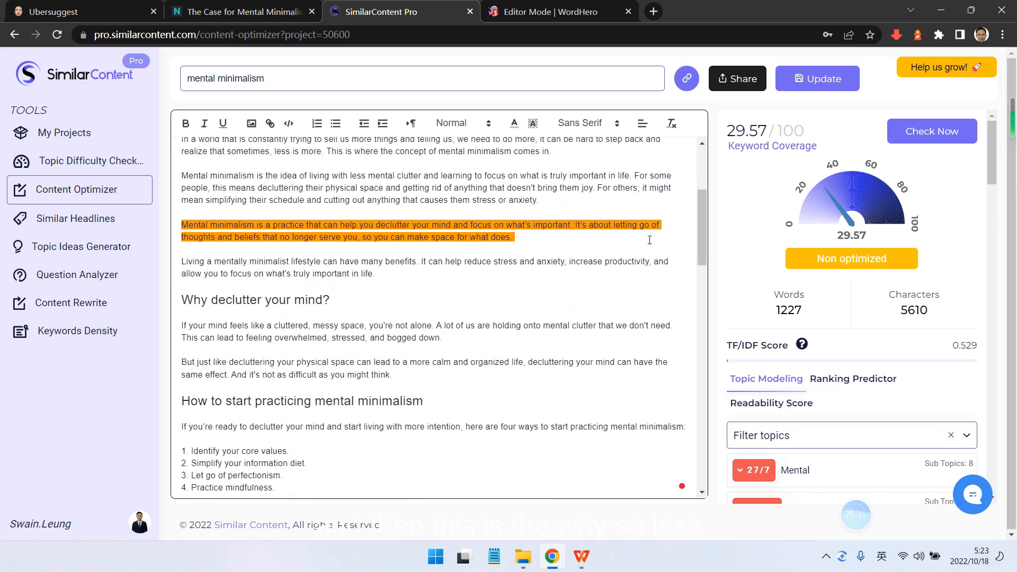
click(818, 79)
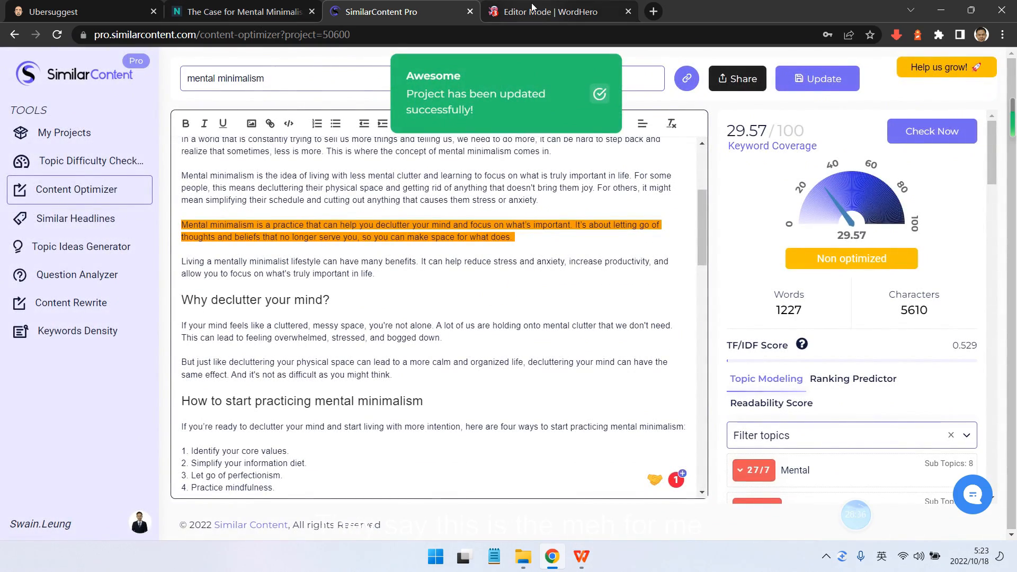
- Switch back to the WordHero editor and look through the unused keywords in the Keyword Assistant against the article's opening
click(551, 11)
click(398, 256)
scroll(610, 269, up, 5)
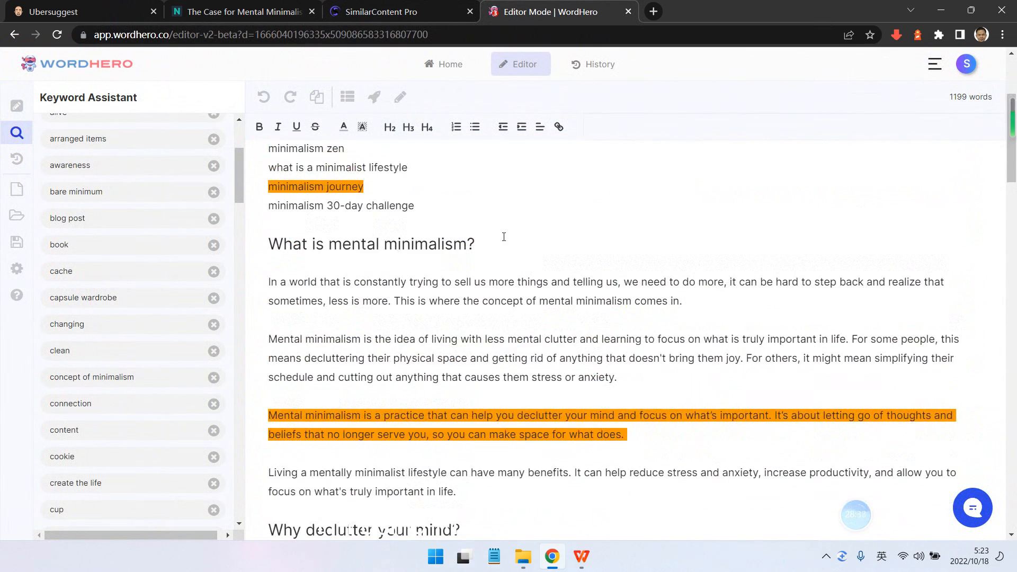
click(492, 271)
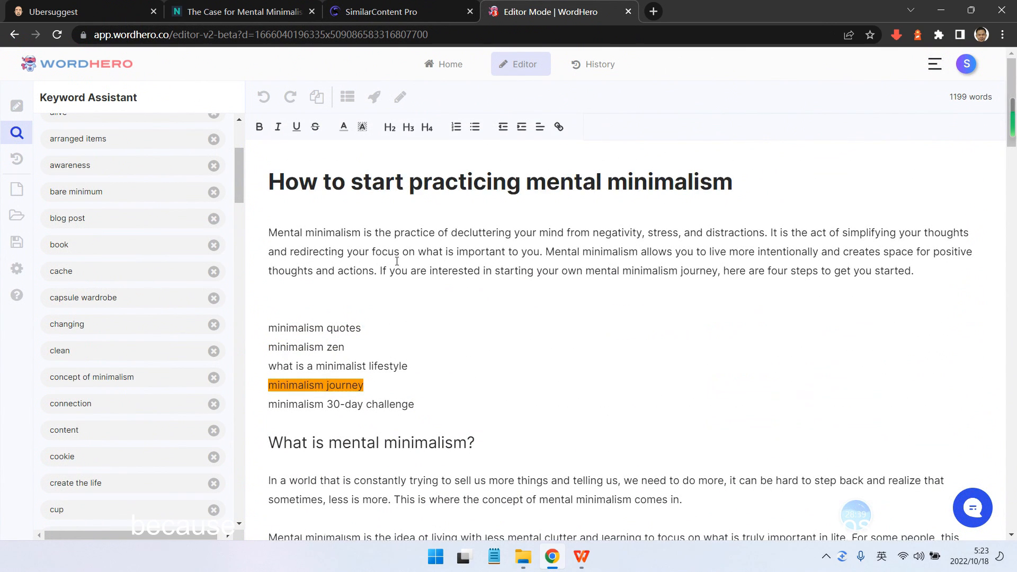
scroll(238, 165, up, 4)
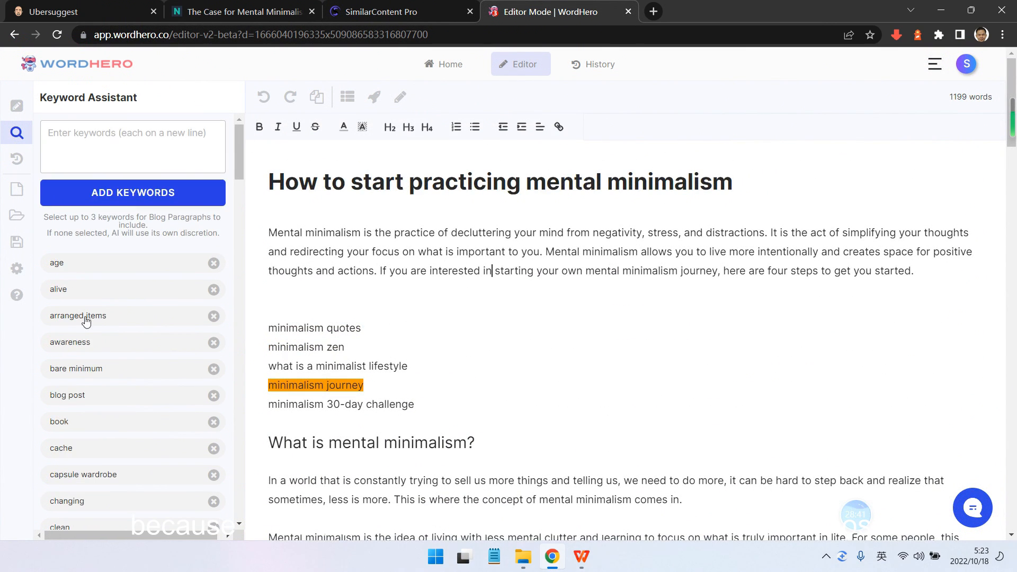
scroll(138, 329, down, 3)
scroll(138, 329, down, 2)
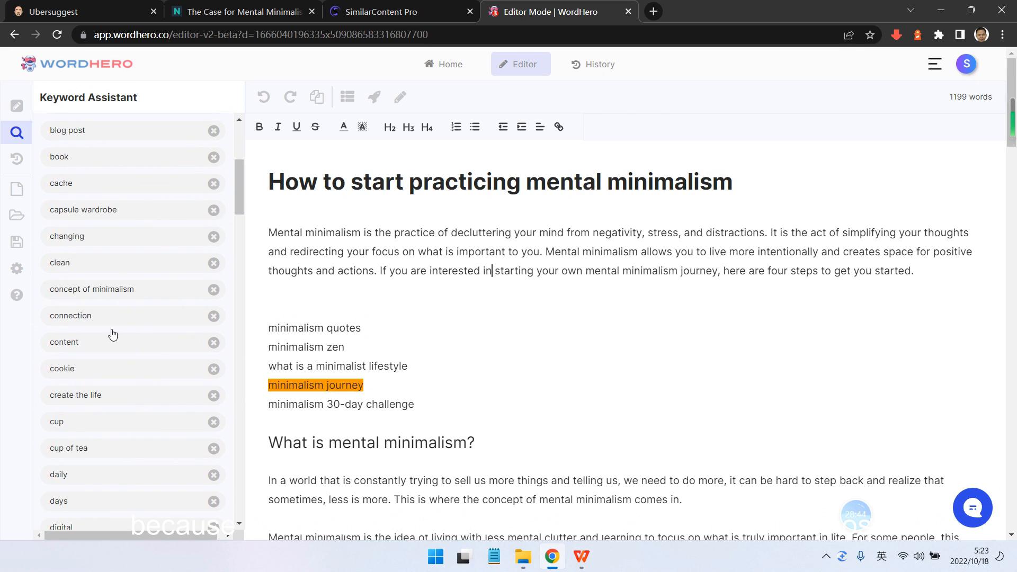
- Look through the unused keywords in the Keyword Assistant and compare them with the article's state in the SimilarContent optimizer
scroll(112, 333, down, 3)
scroll(138, 272, up, 3)
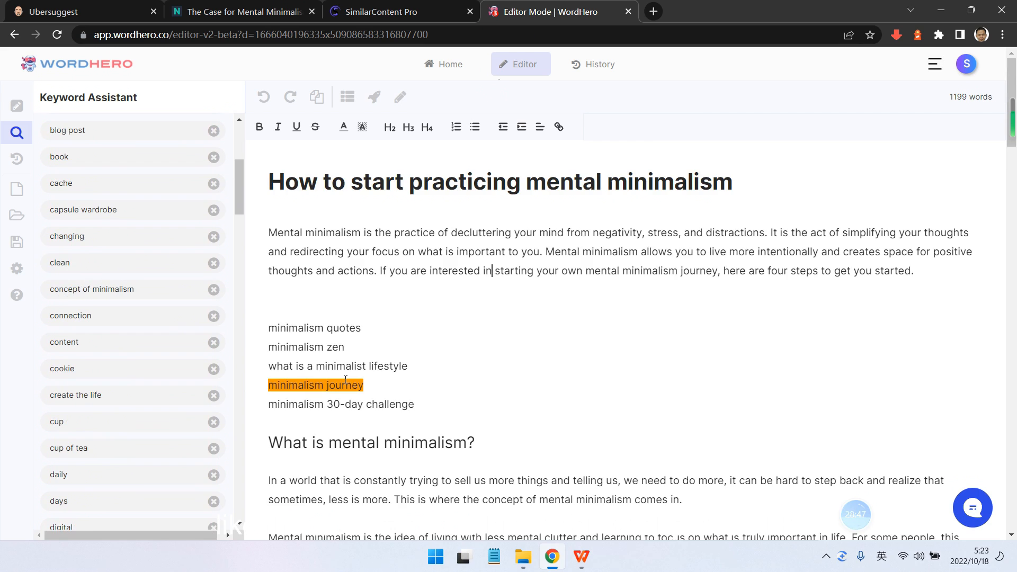
scroll(330, 325, down, 2)
scroll(148, 371, down, 10)
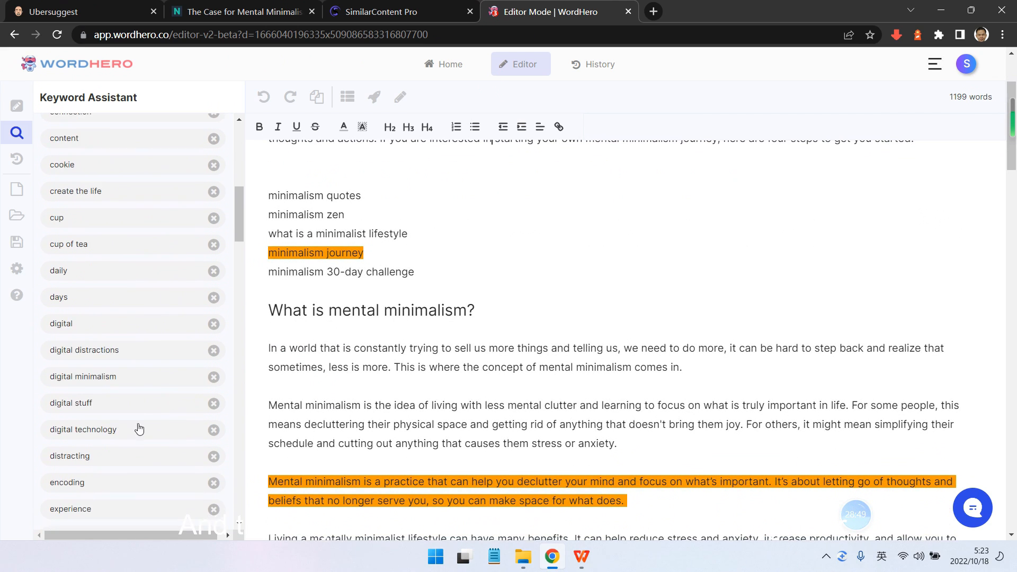
scroll(157, 400, down, 8)
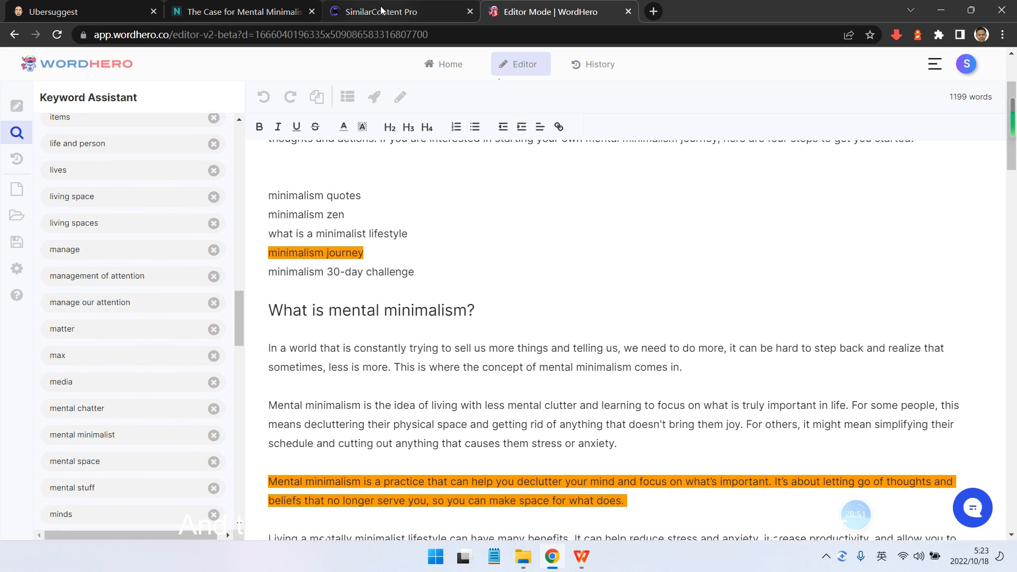
click(382, 12)
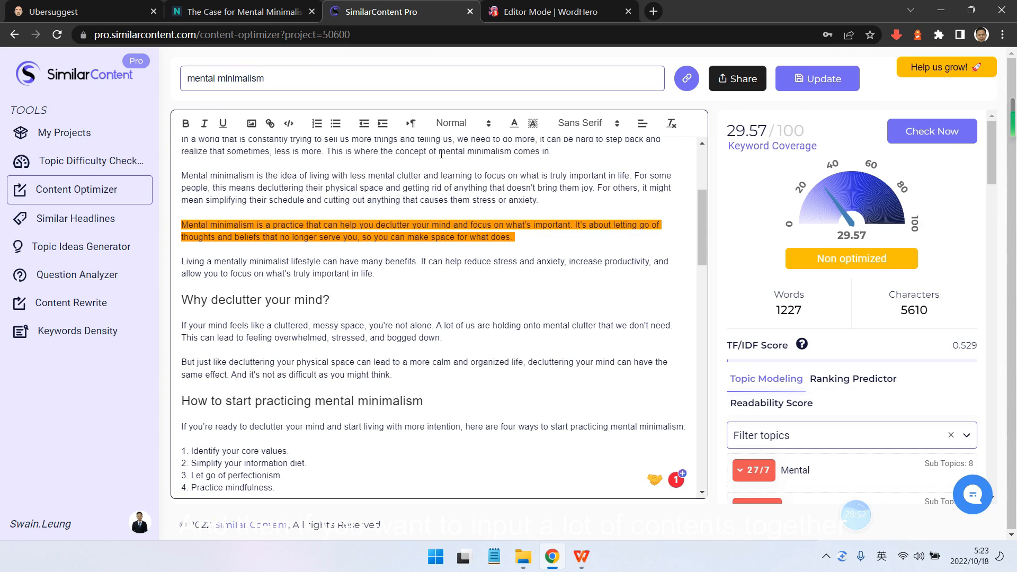
click(551, 11)
click(437, 10)
click(543, 11)
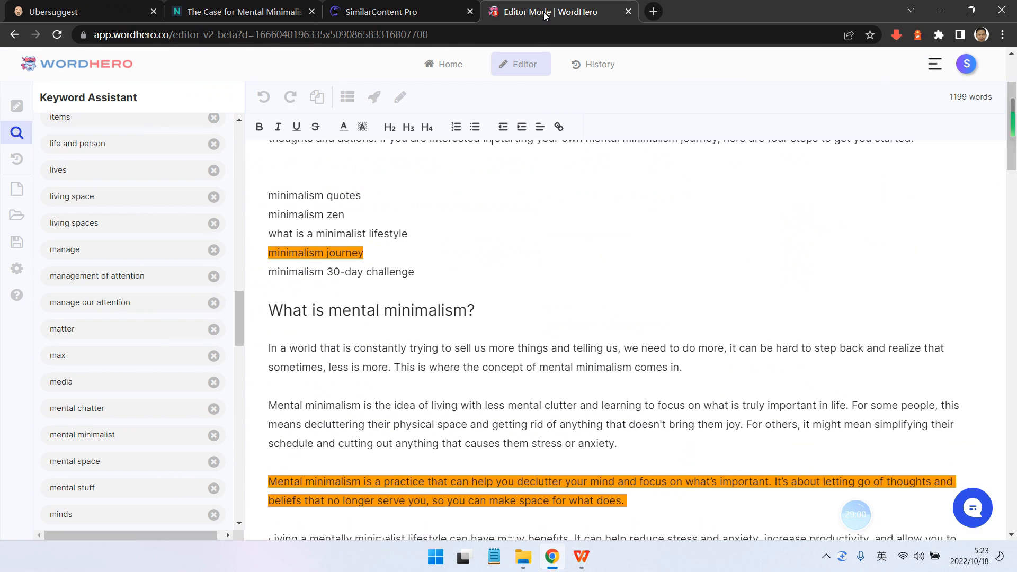
- Examine the remaining Keyword Assistant keywords alongside the article's introduction and "What is mental minimalism?" section
scroll(200, 302, down, 20)
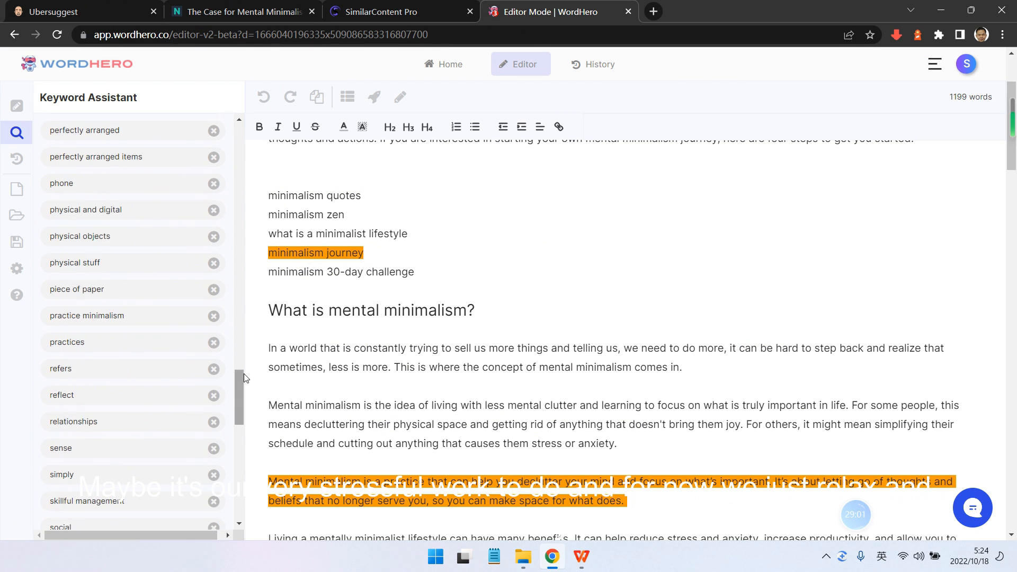
drag(237, 457, 249, 484)
scroll(191, 402, up, 20)
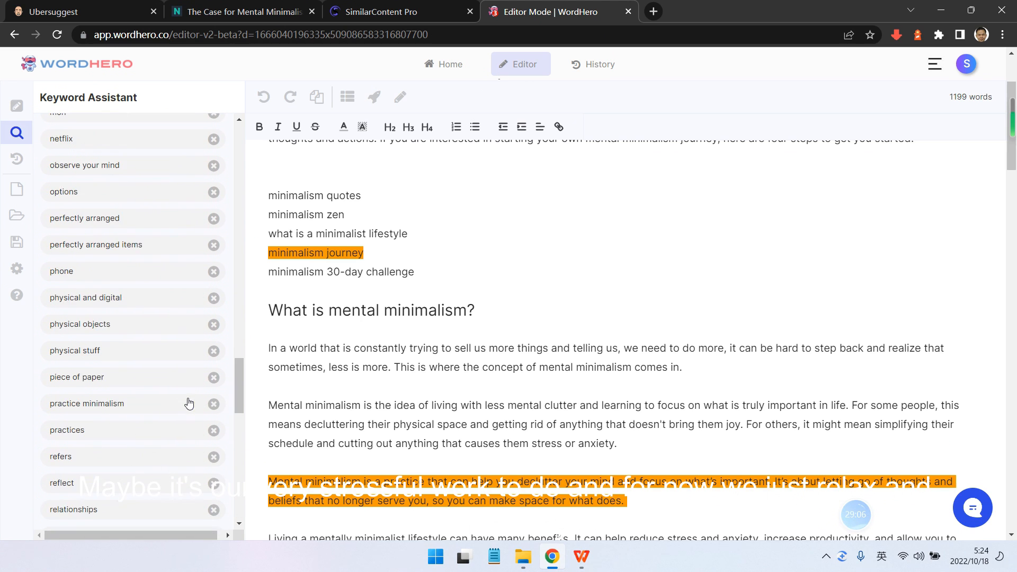
scroll(652, 297, up, 3)
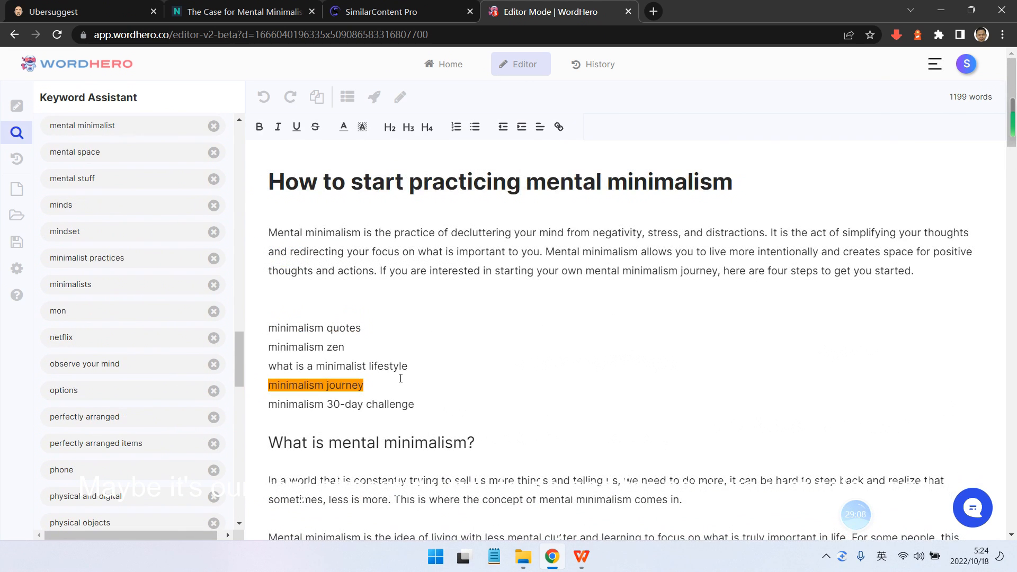
scroll(522, 316, down, 3)
scroll(429, 322, down, 6)
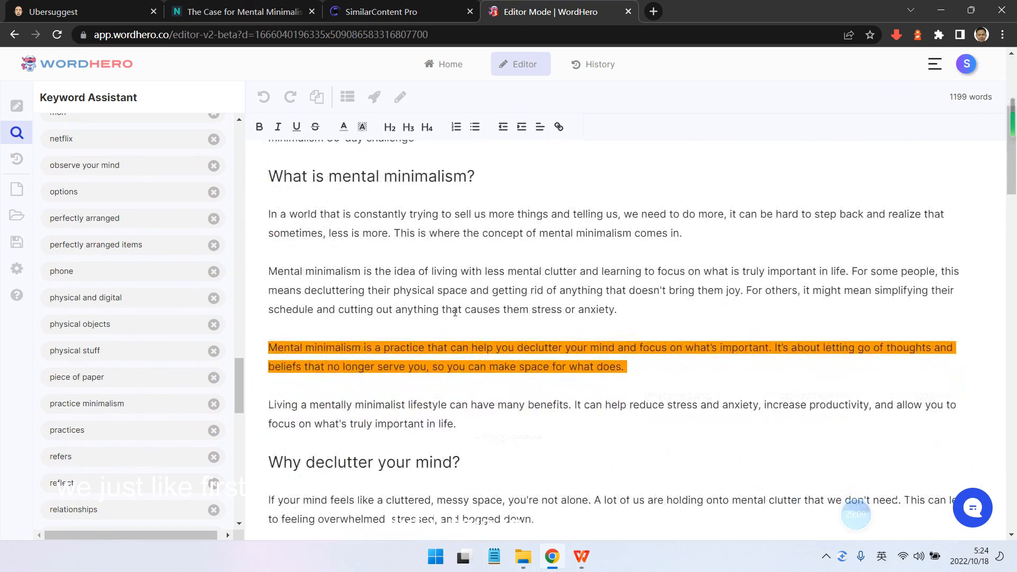
- Switch to SimilarContent, review the topic modeling list against the pasted article, and return to the WordHero editor
click(450, 13)
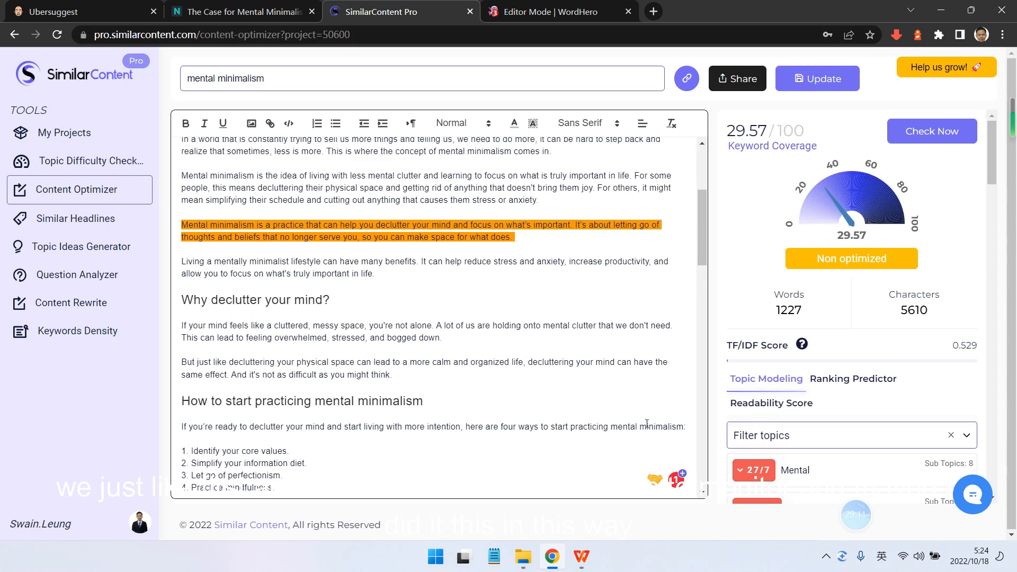
scroll(647, 424, down, 4)
scroll(795, 420, down, 5)
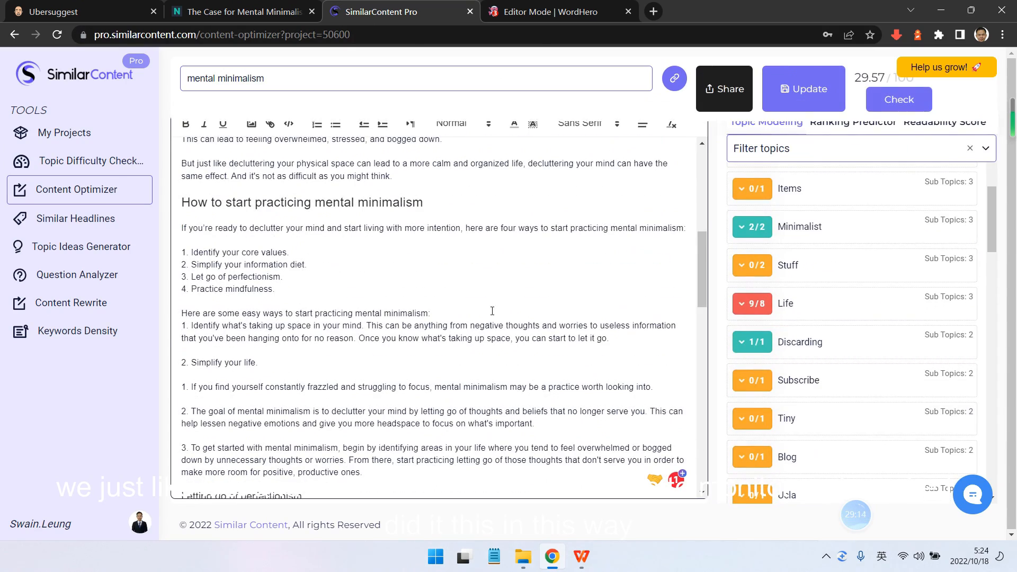
scroll(492, 311, up, 3)
click(551, 12)
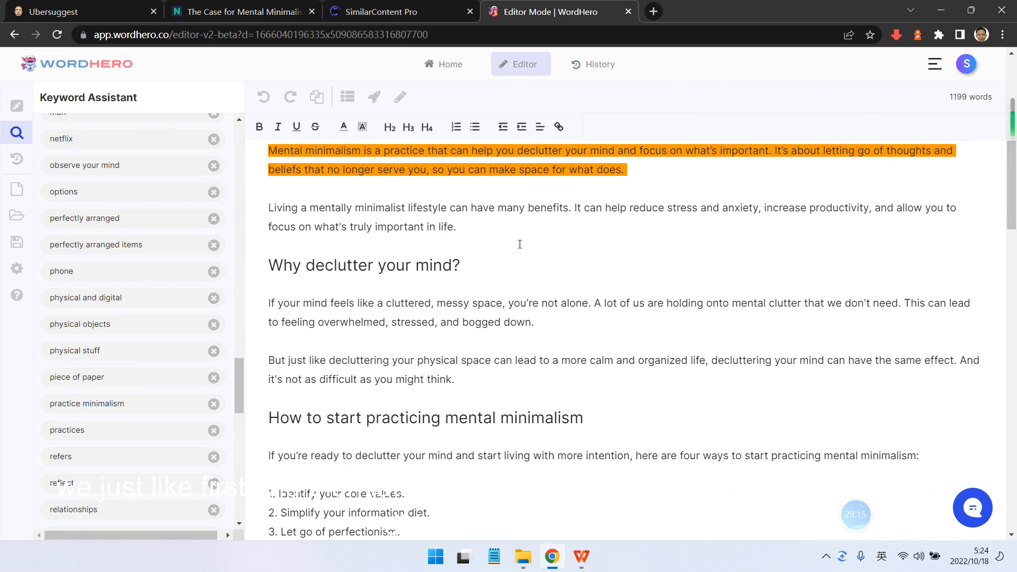
- Place the text cursor at the end of the lifestyle benefits paragraph above the "Why declutter your mind?" heading
scroll(535, 263, up, 3)
click(525, 307)
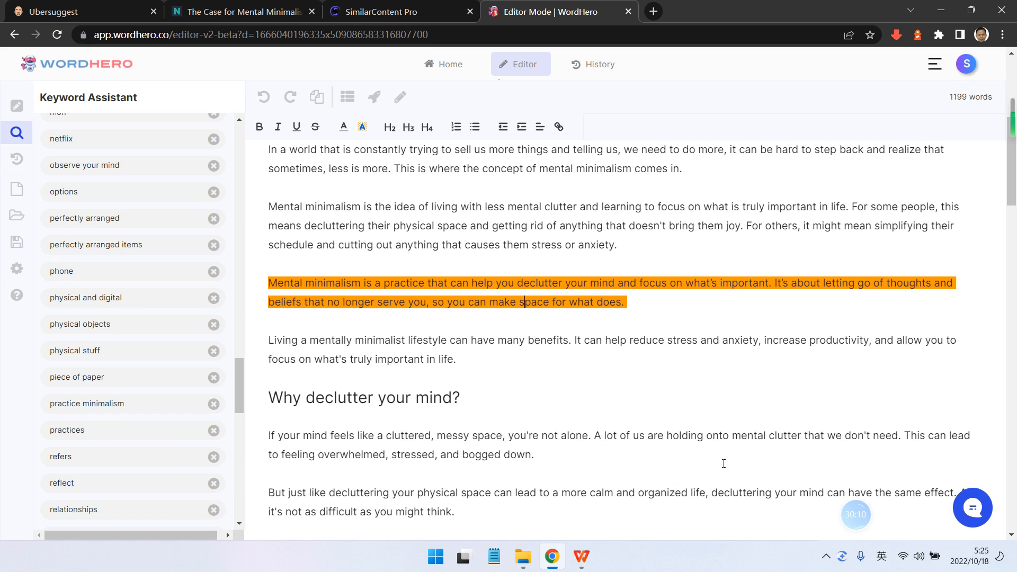
click(533, 363)
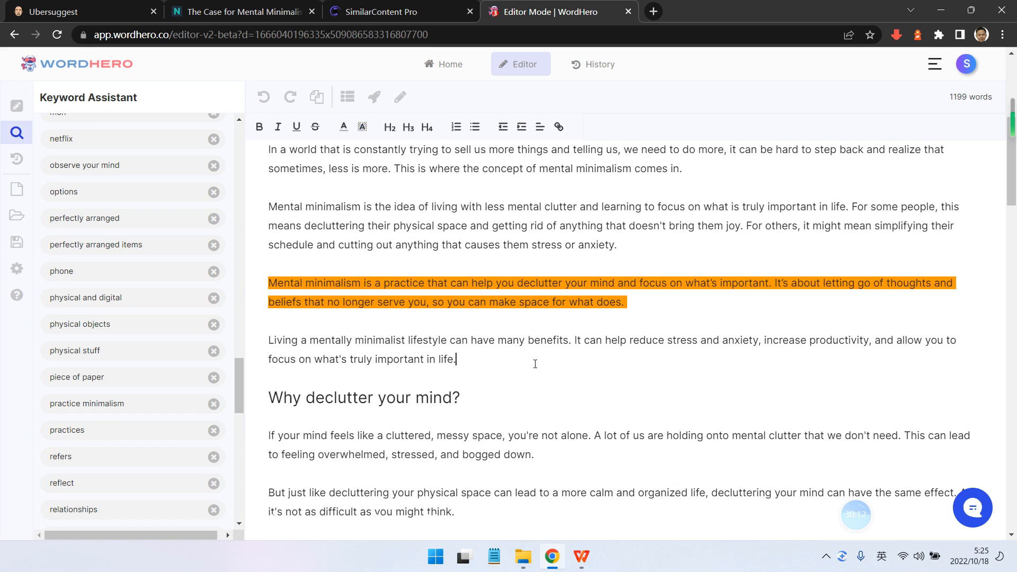